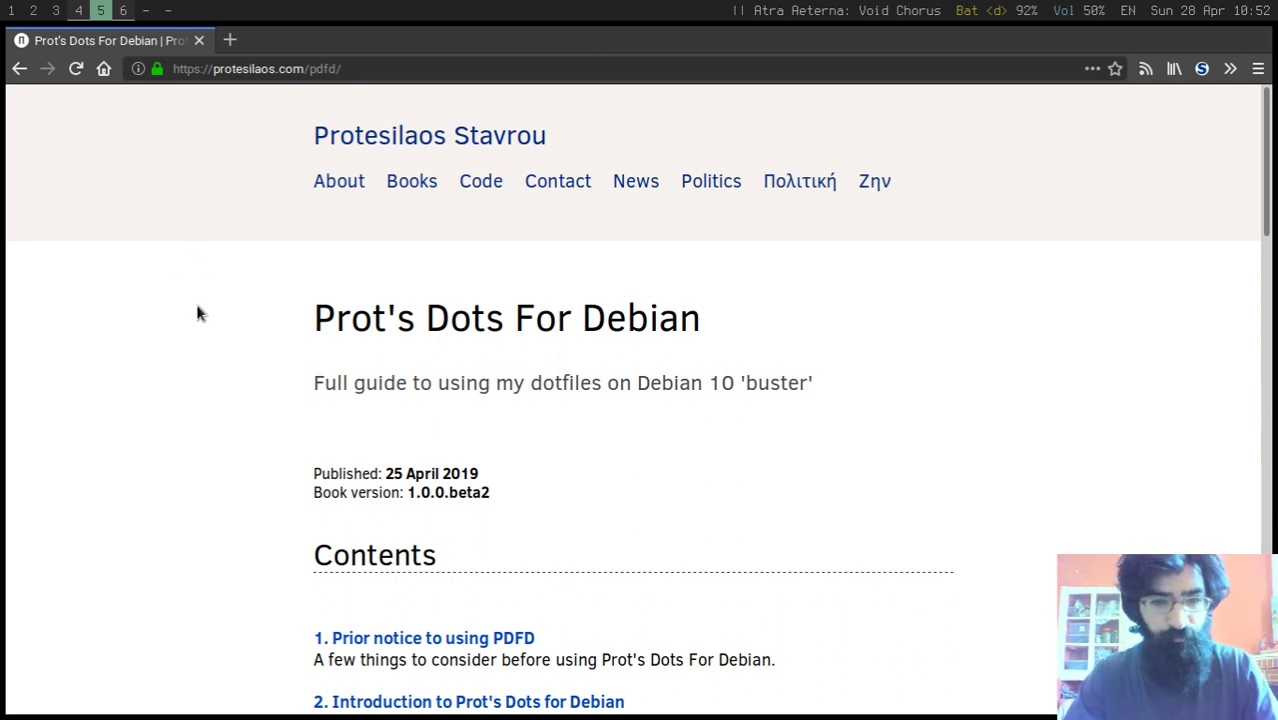
# Step: Switch to desktop 1 and open a terminal there
pyautogui.scroll(-4, 197, 313)
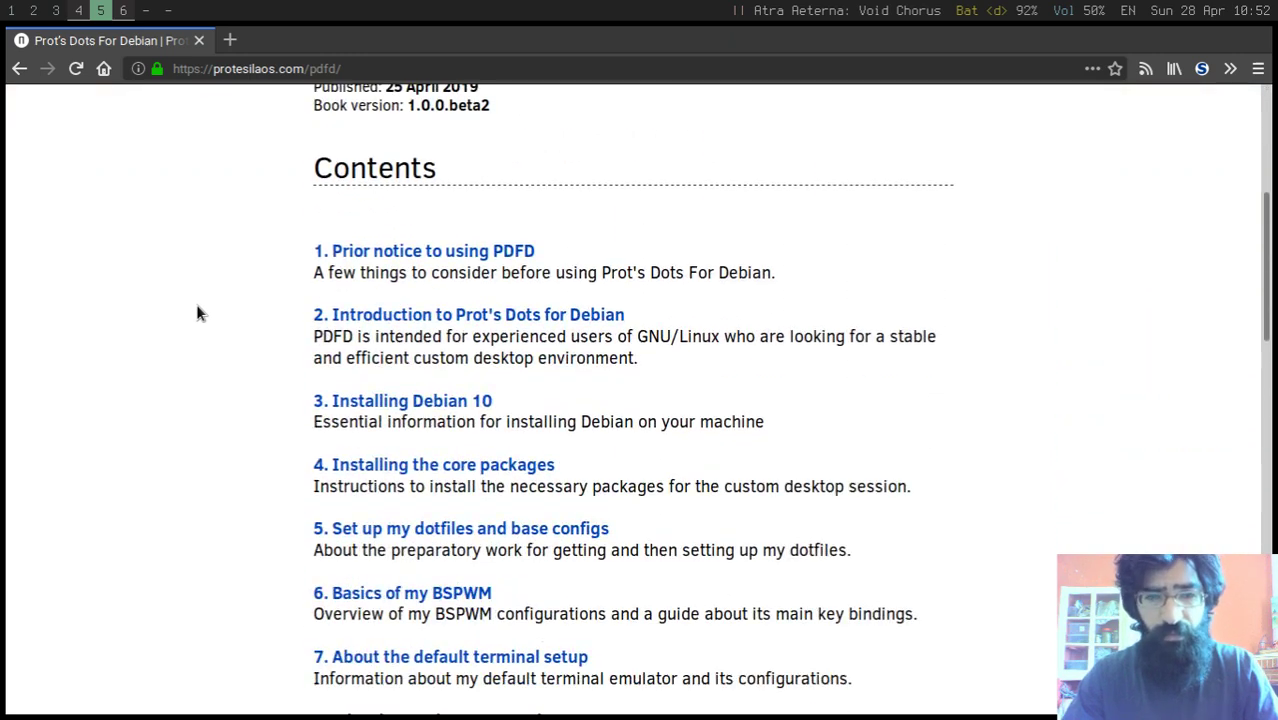
pyautogui.scroll(3, 197, 313)
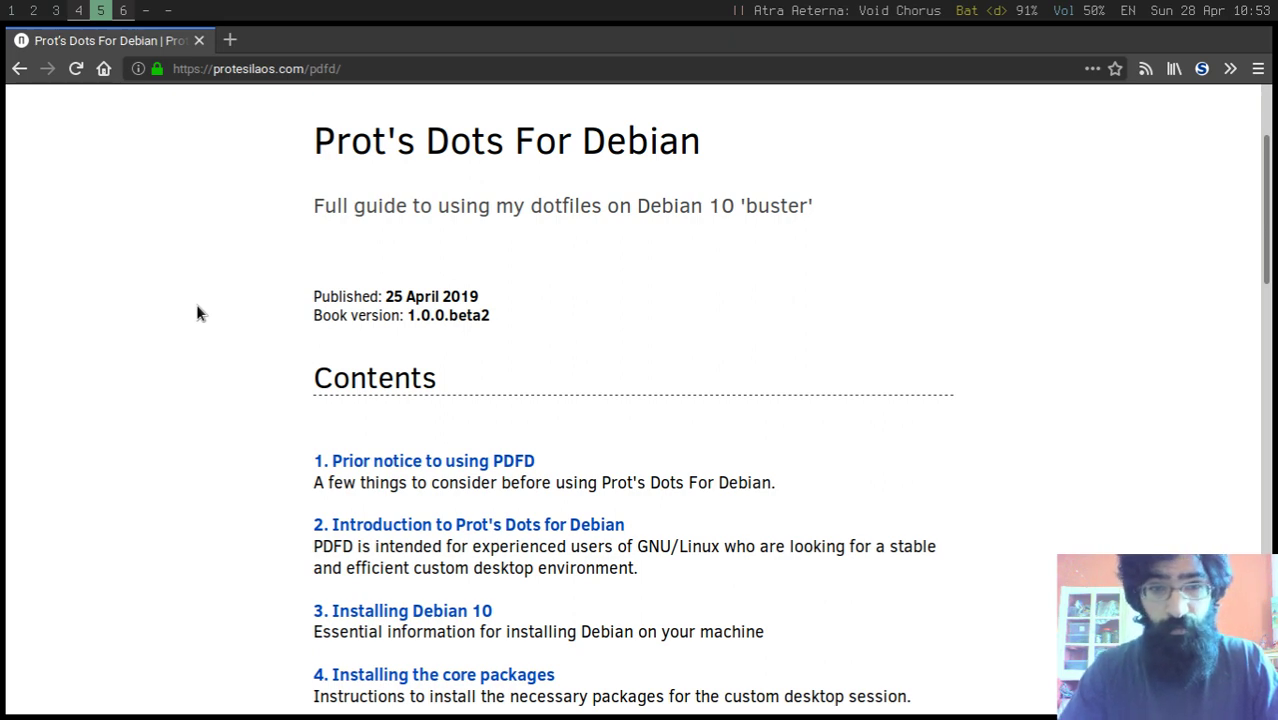
pyautogui.press('super+1')
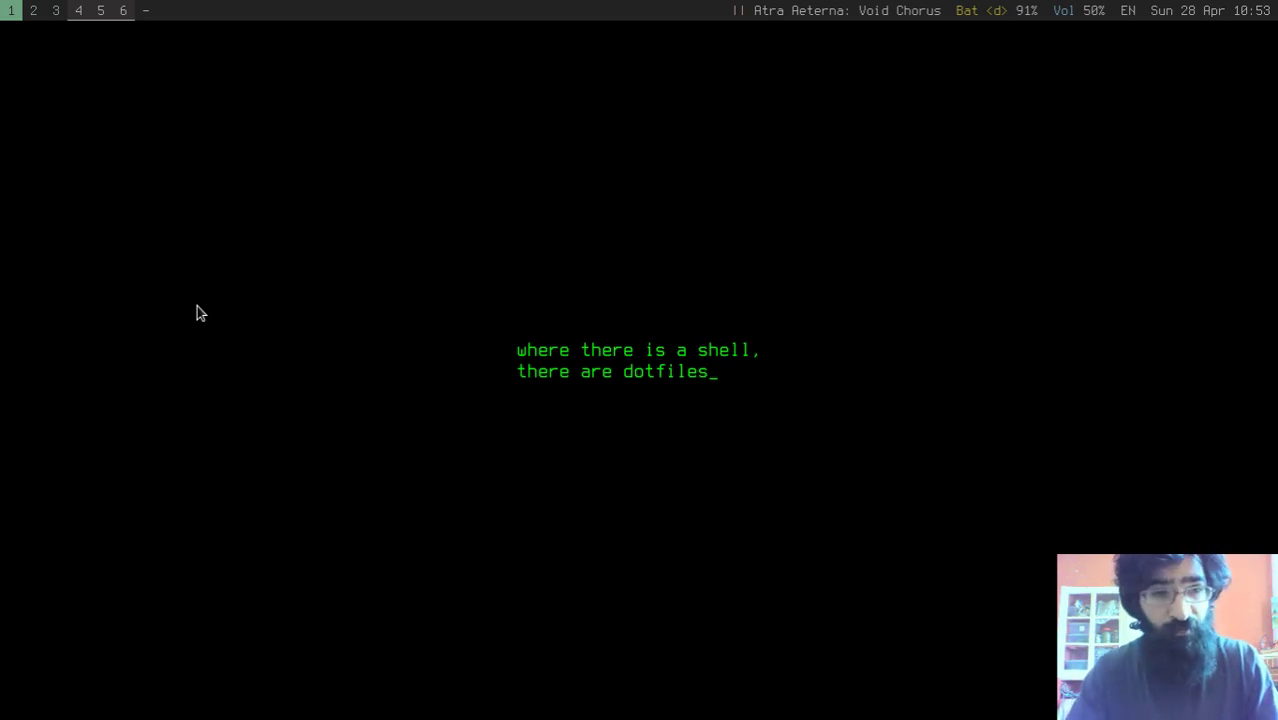
pyautogui.press('Return')
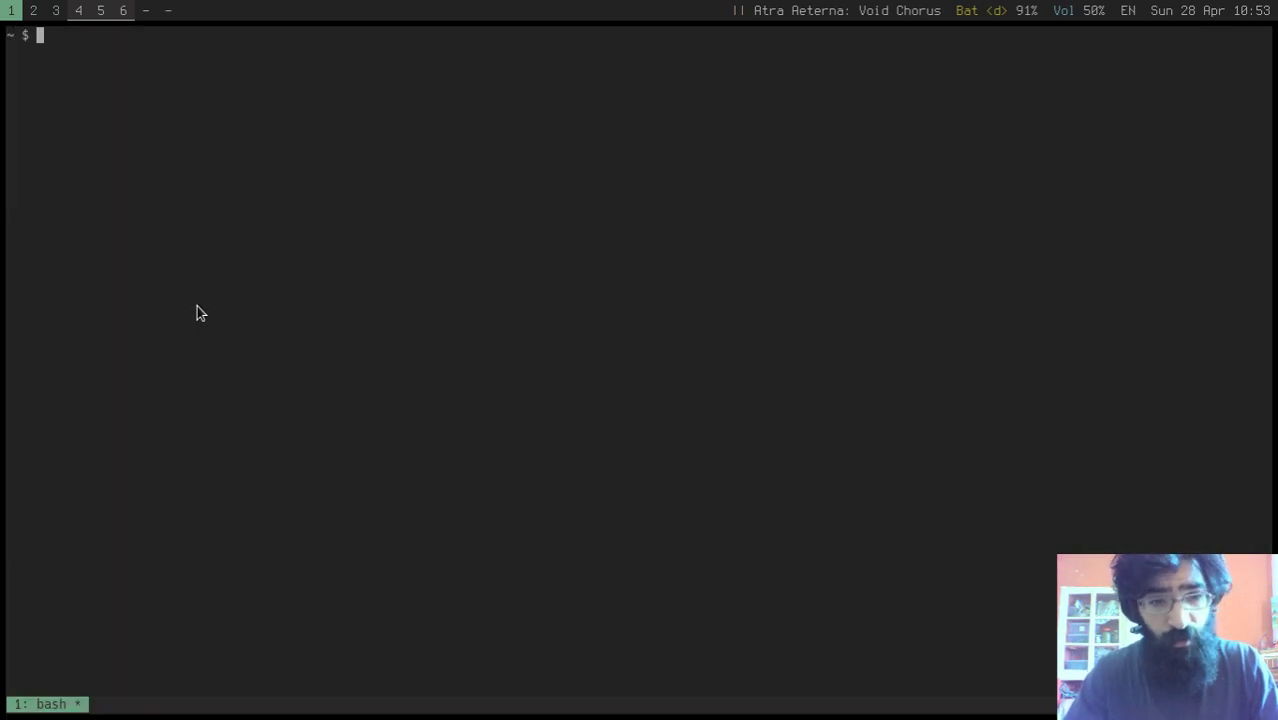
# Step: Open four more terminals so that the first desktop is tiled with five windows, splitting the right half repeatedly
pyautogui.press('super+Return')
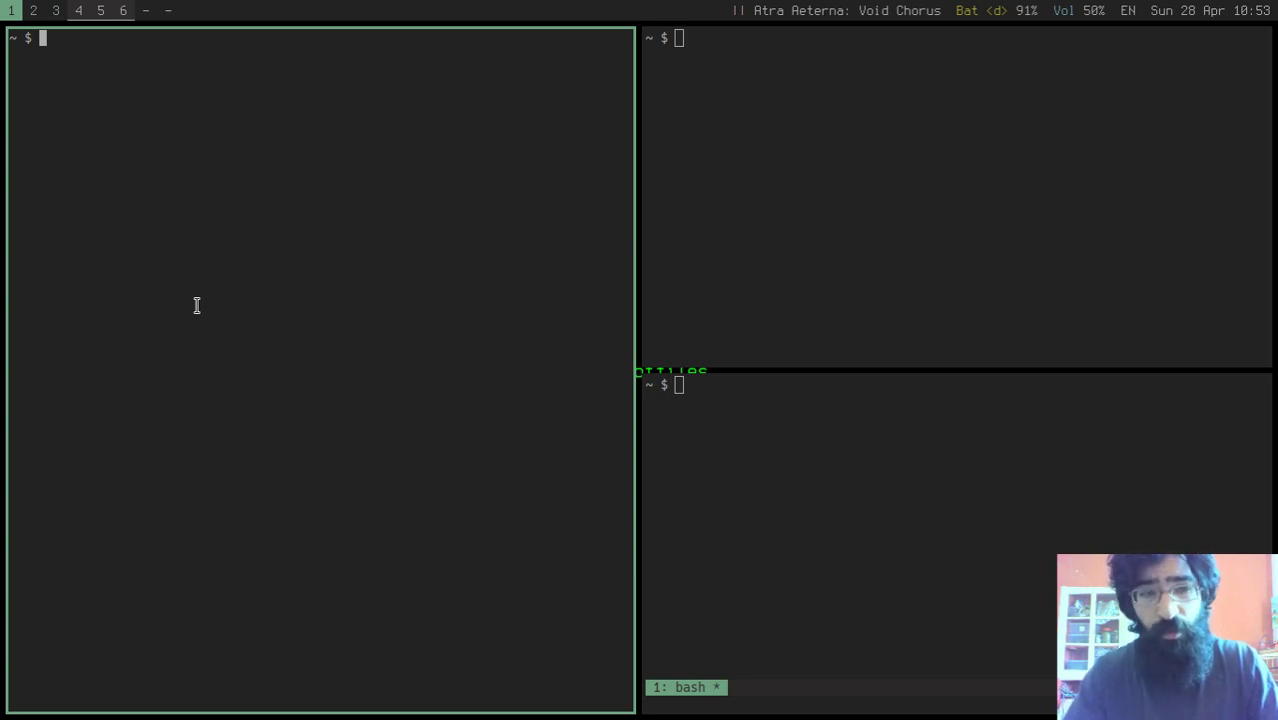
pyautogui.hotkey('ctrl', 'b')
pyautogui.press('%')
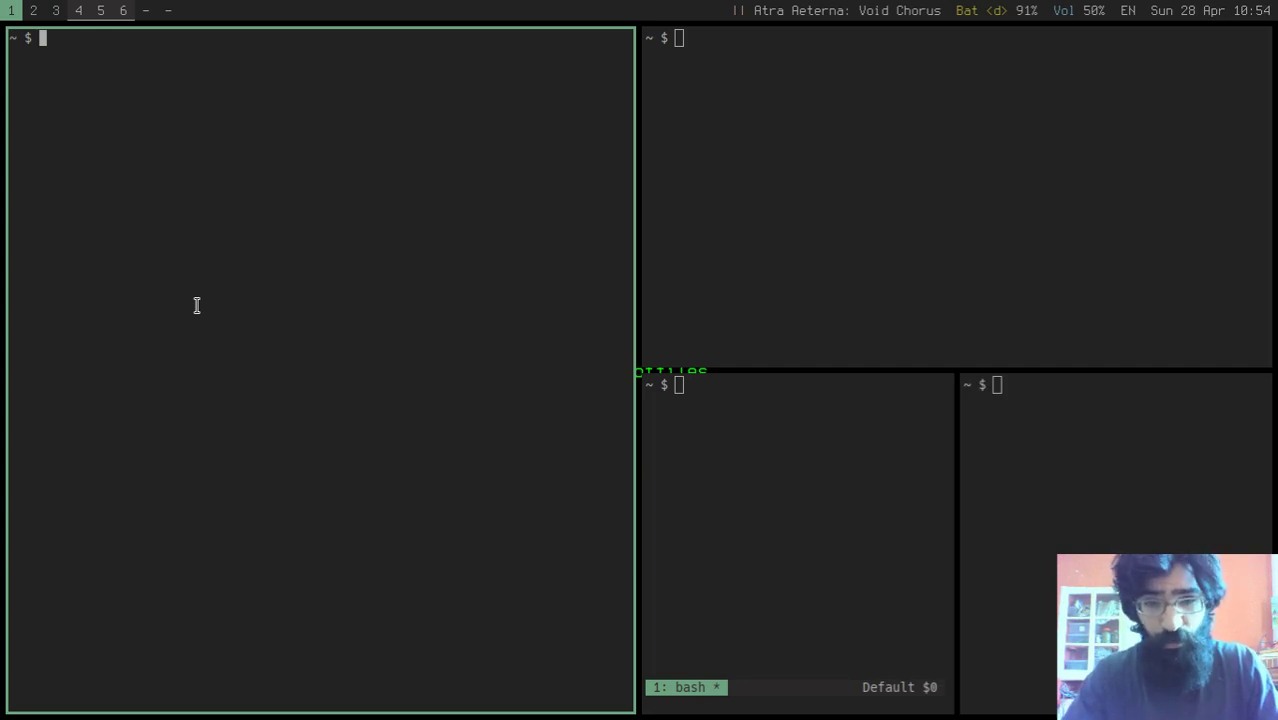
pyautogui.hotkey('ctrl', 'b')
pyautogui.press('"')
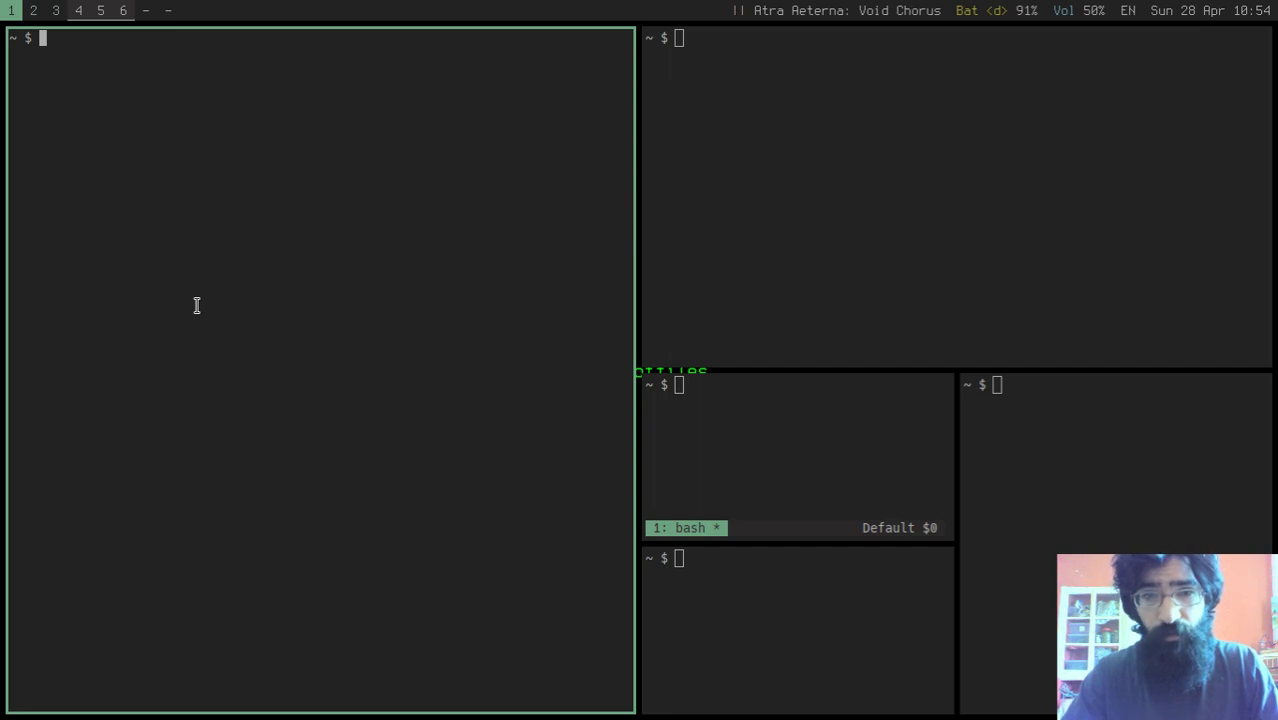
# Step: Move the focus around the tiled terminals in all four directions
pyautogui.hotkey('ctrl', 'b')
pyautogui.press('Right')
pyautogui.hotkey('ctrl', 'b')
pyautogui.press('Down')
pyautogui.hotkey('ctrl', 'b')
pyautogui.press('Left')
pyautogui.hotkey('ctrl', 'b')
pyautogui.press('Up')
pyautogui.hotkey('ctrl', 'b')
pyautogui.press('Up')
pyautogui.press('super+Down')
pyautogui.press('super+Down')
pyautogui.press('super+Right')
pyautogui.press('super+Up')
pyautogui.press('super+Left')
pyautogui.press('super+Right')
pyautogui.press('super+Down')
pyautogui.press('super+Left')
pyautogui.press('super+Up')
# Step: Open two more terminals in the lower part of the layout and swap the lower-right window with the group beside it
pyautogui.press('super+Return')
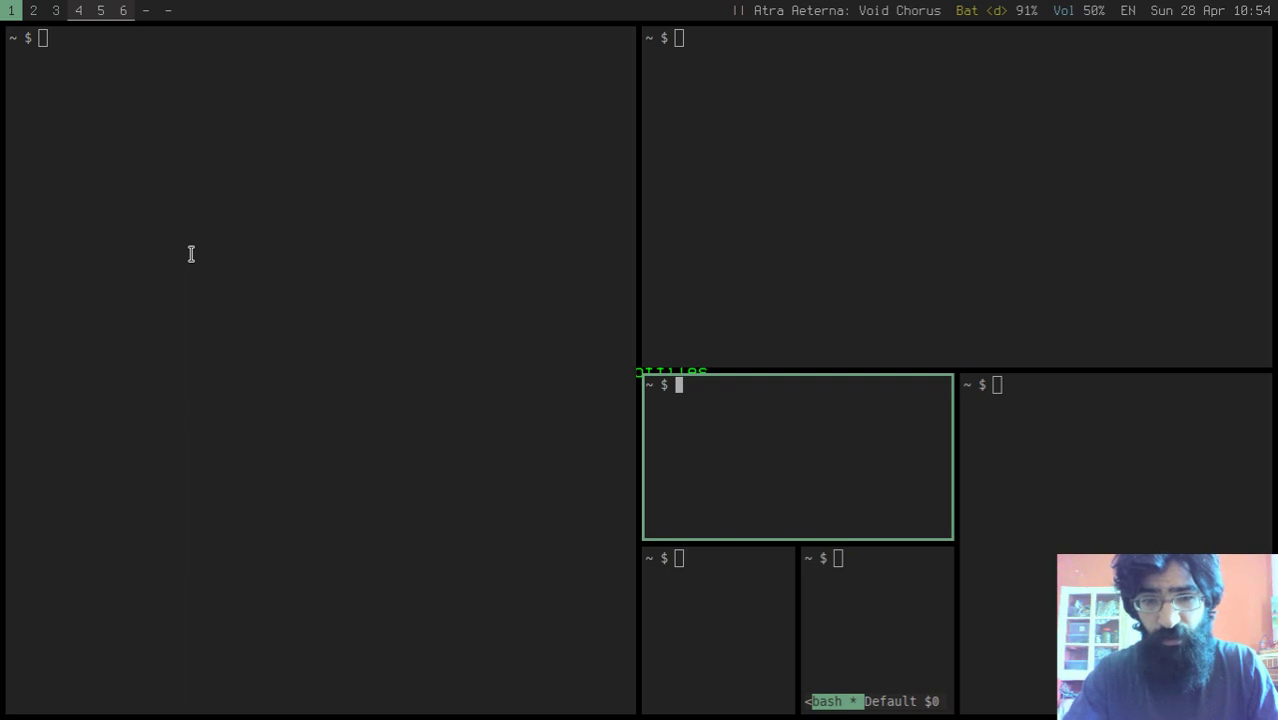
pyautogui.press('super+Return')
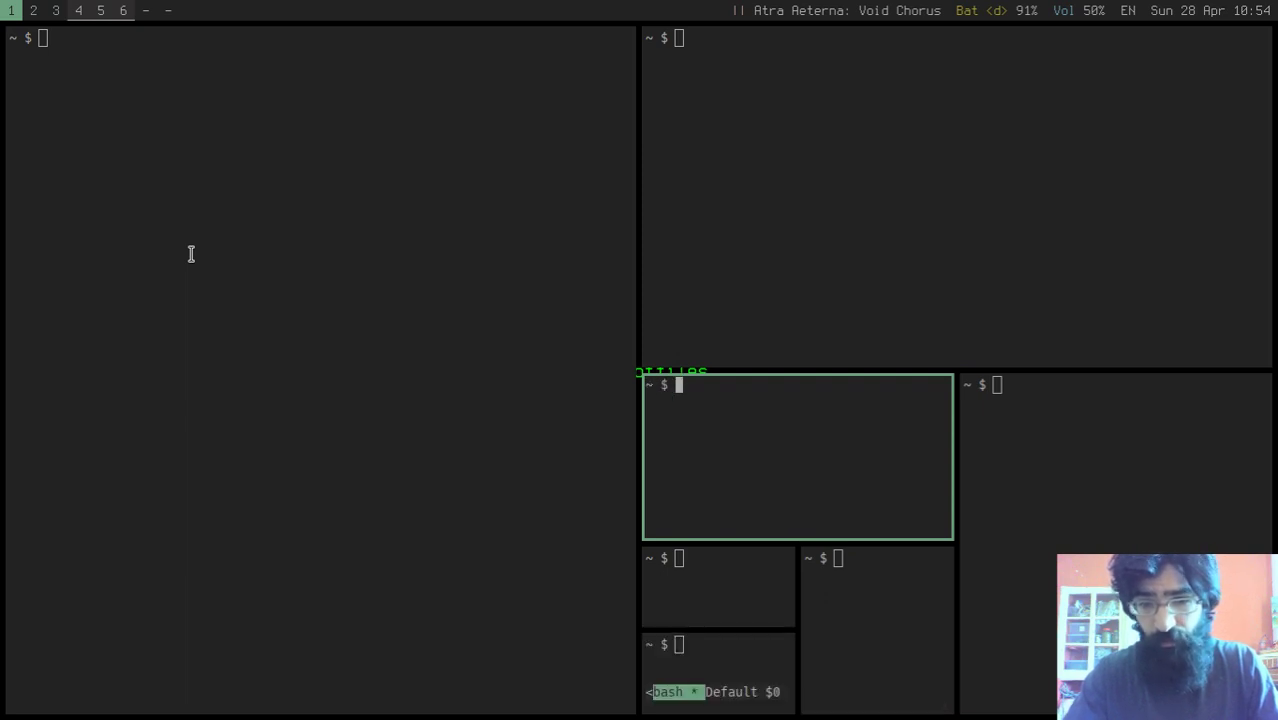
pyautogui.press('super+Left')
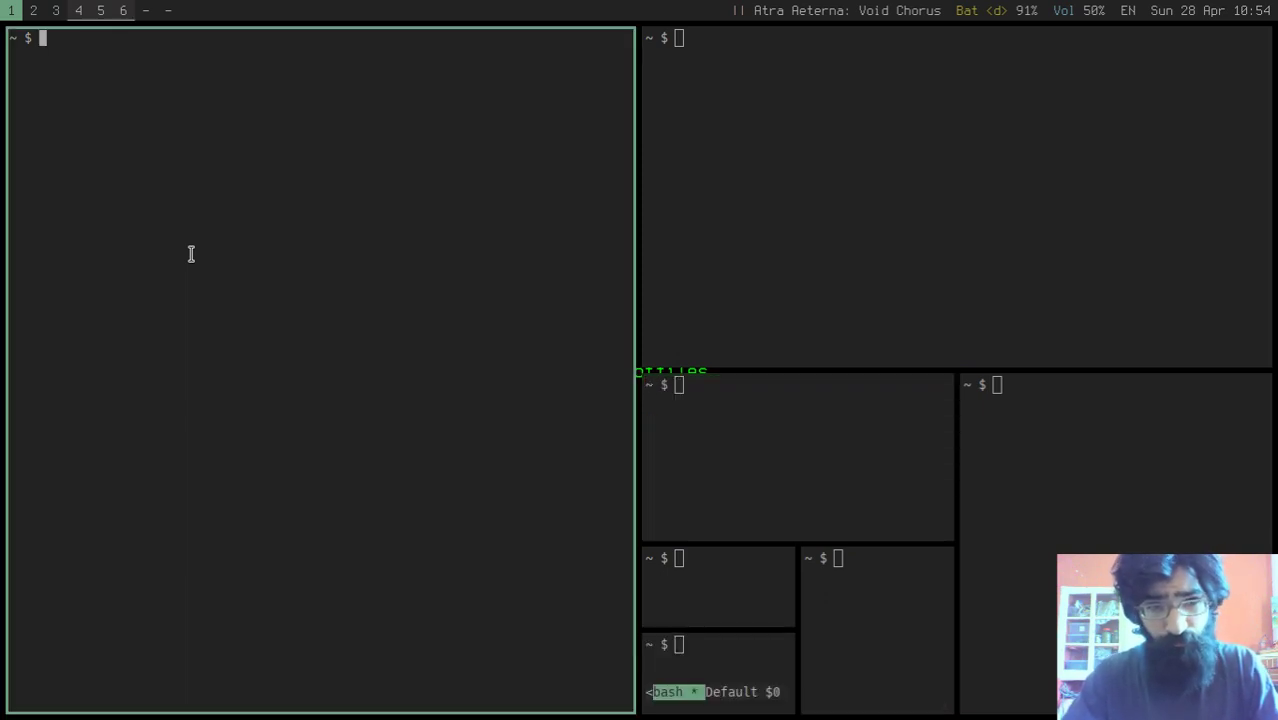
pyautogui.press('super+Right')
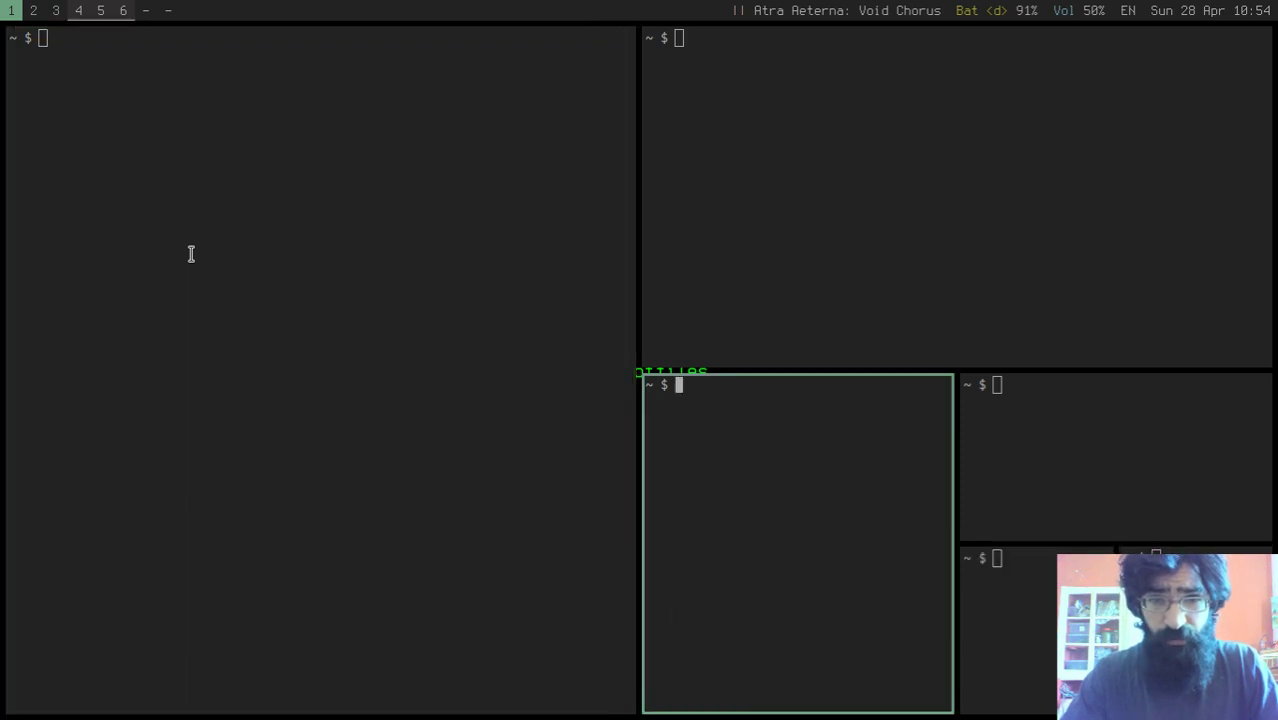
pyautogui.press('super+Left')
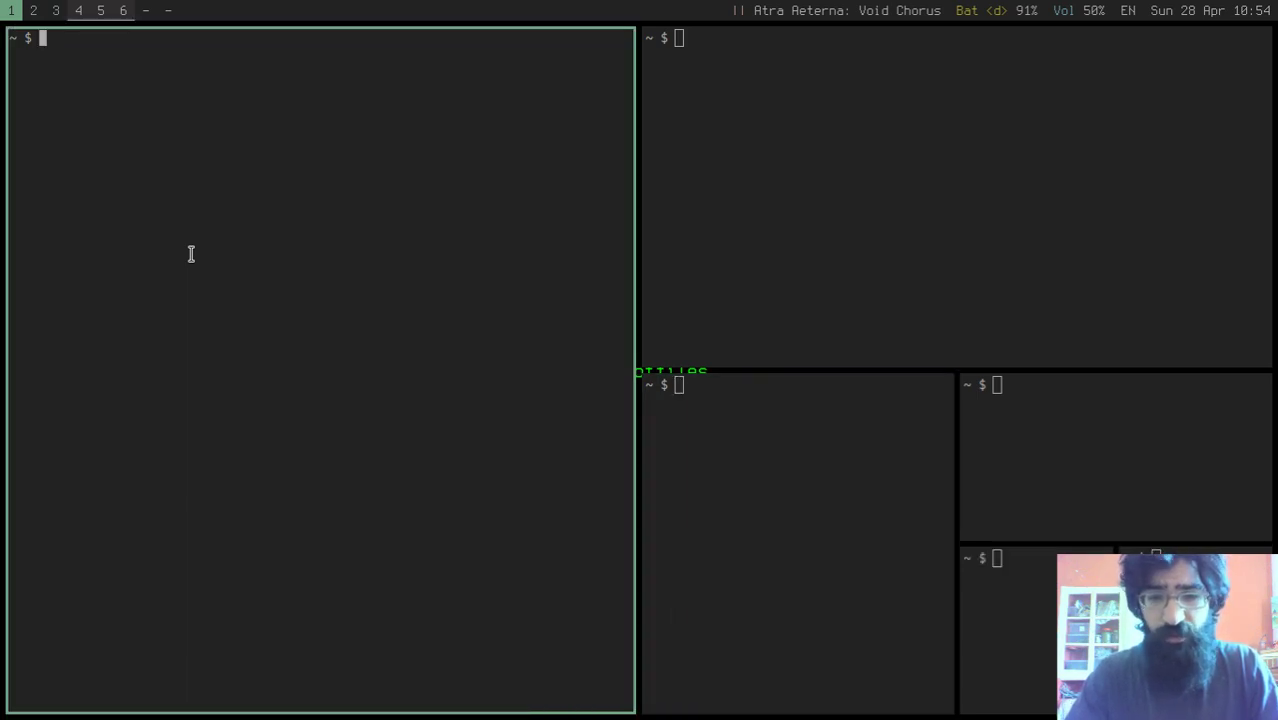
# Step: Resize the tiled terminals by shifting the main vertical split left and widening the large lower window rightwards
pyautogui.press('super+l')
pyautogui.press('super+l')
pyautogui.press('super+l')
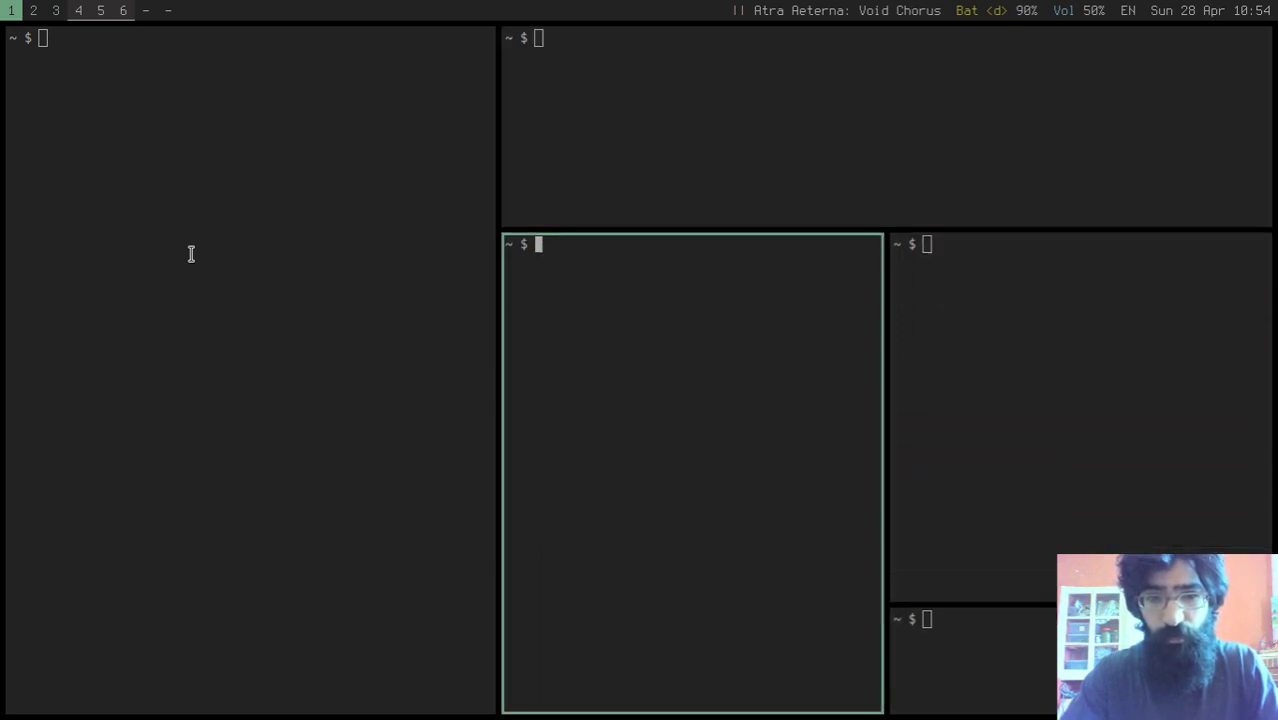
pyautogui.press('super+a')
pyautogui.press('super+l')
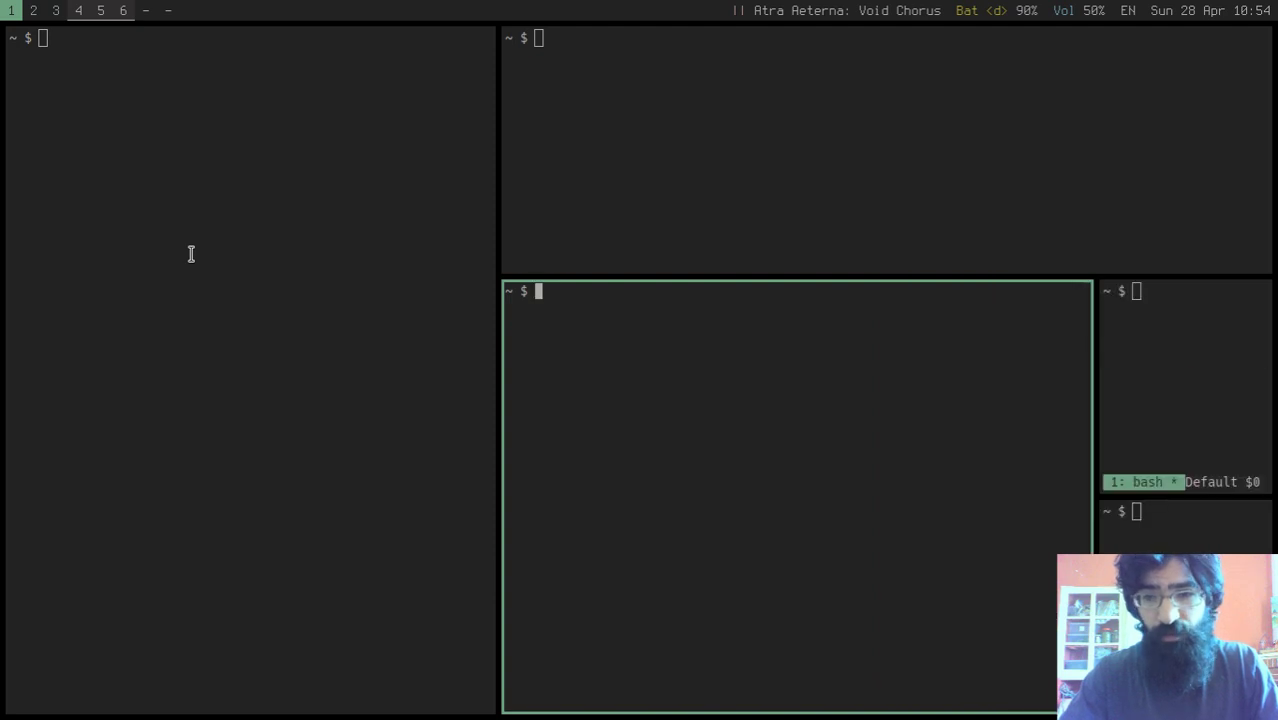
# Step: Kill the extra tiled terminals one by one until a single terminal fills the desktop
pyautogui.press('super+shift+q')
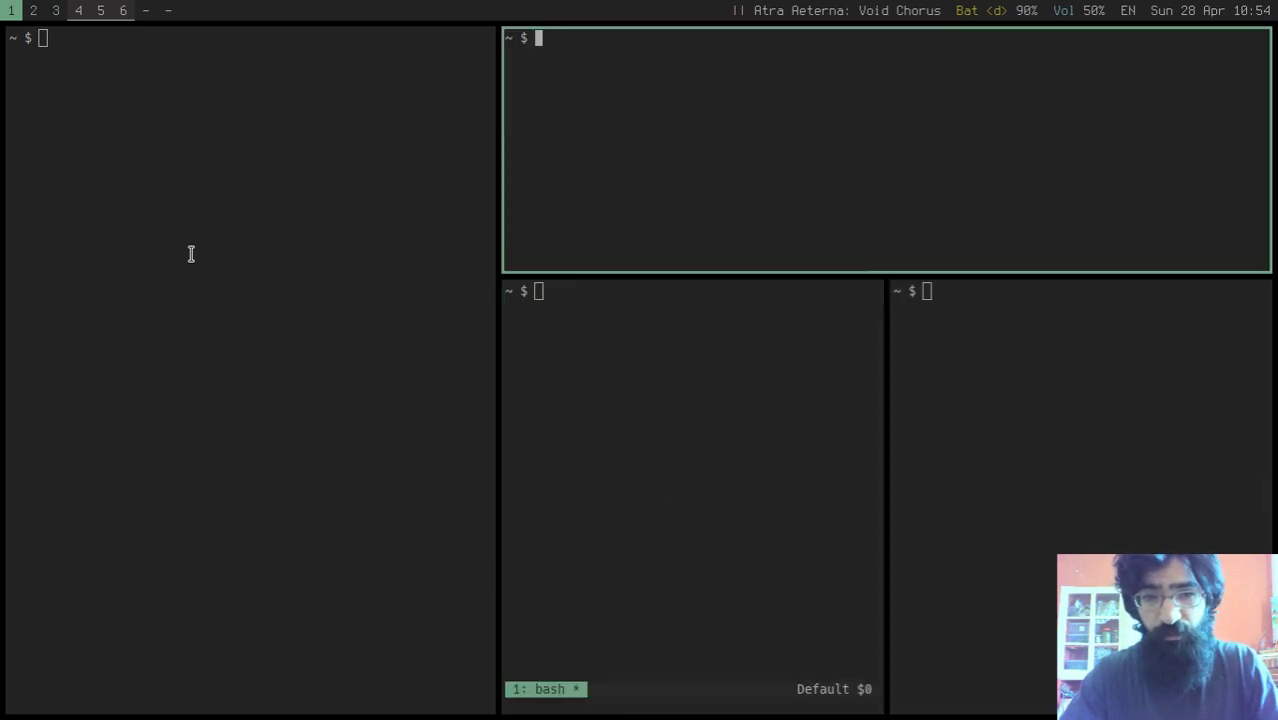
pyautogui.press('super+shift+q')
pyautogui.press('super+k')
pyautogui.press('super+k')
pyautogui.press('super+shift+q')
pyautogui.press('super+h')
pyautogui.press('super+shift+q')
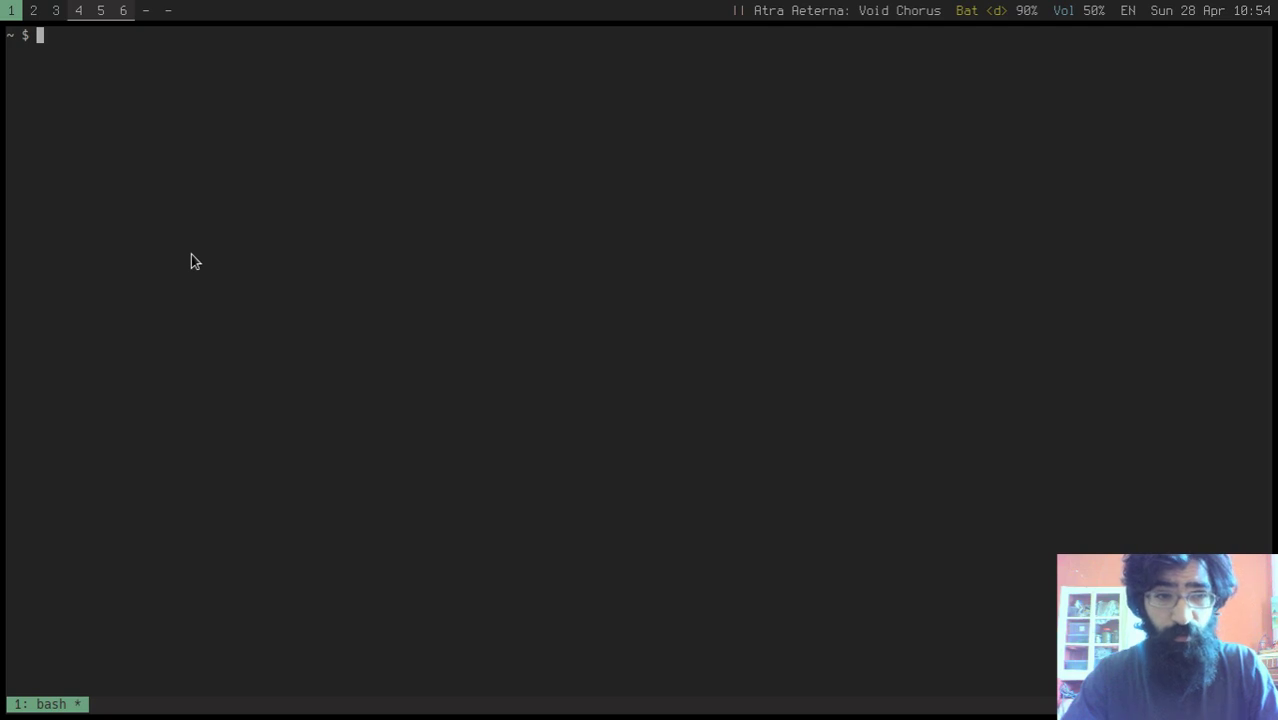
# Step: Tile two more terminals beside the remaining one and extend the upper-right terminal downwards
pyautogui.press('super+Return')
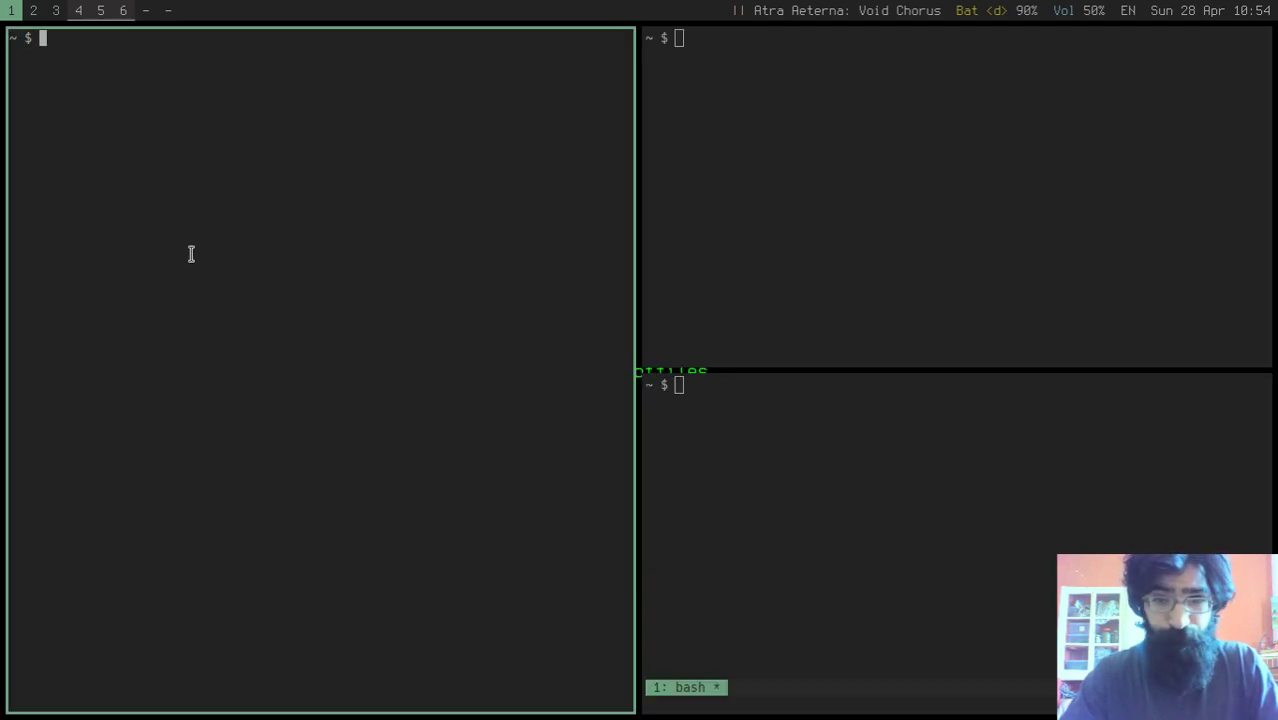
pyautogui.press('super+l')
pyautogui.press('super+ctrl+j')
pyautogui.press('super+ctrl+j')
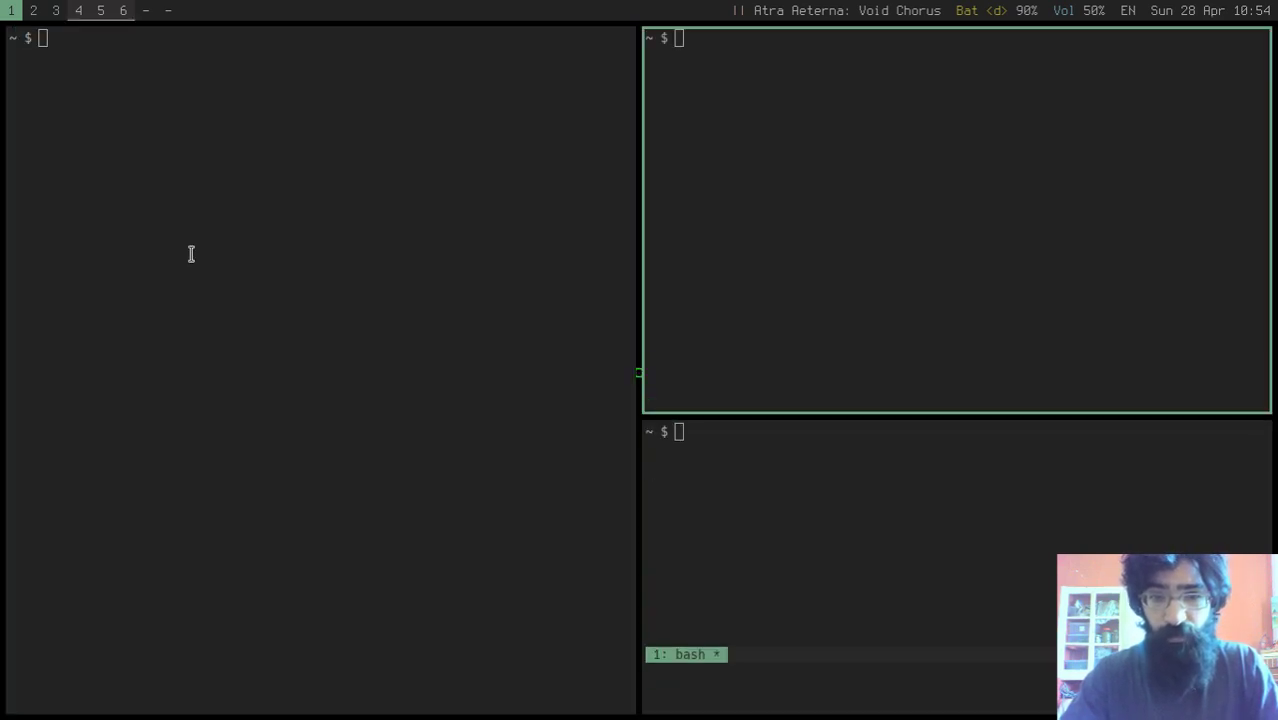
# Step: Shift the horizontal and vertical splits between the three terminals back and forth, and close the two extra terminals
pyautogui.press('super+ctrl+k')
pyautogui.press('super+ctrl+k')
pyautogui.press('super+ctrl+h')
pyautogui.press('super+ctrl+h')
pyautogui.press('super+ctrl+h')
pyautogui.press('super+ctrl+h')
pyautogui.press('super+ctrl+l')
pyautogui.press('super+ctrl+l')
pyautogui.press('super+ctrl+l')
pyautogui.press('super+ctrl+j')
pyautogui.press('super+ctrl+j')
pyautogui.press('super+ctrl+j')
pyautogui.press('super+ctrl+h')
pyautogui.press('super+ctrl+h')
pyautogui.press('super+ctrl+h')
pyautogui.press('super+ctrl+l')
pyautogui.press('super+ctrl+l')
pyautogui.press('super+ctrl+l')
pyautogui.press('super+ctrl+l')
pyautogui.hotkey('ctrl', 'd')
pyautogui.hotkey('ctrl', 'd')
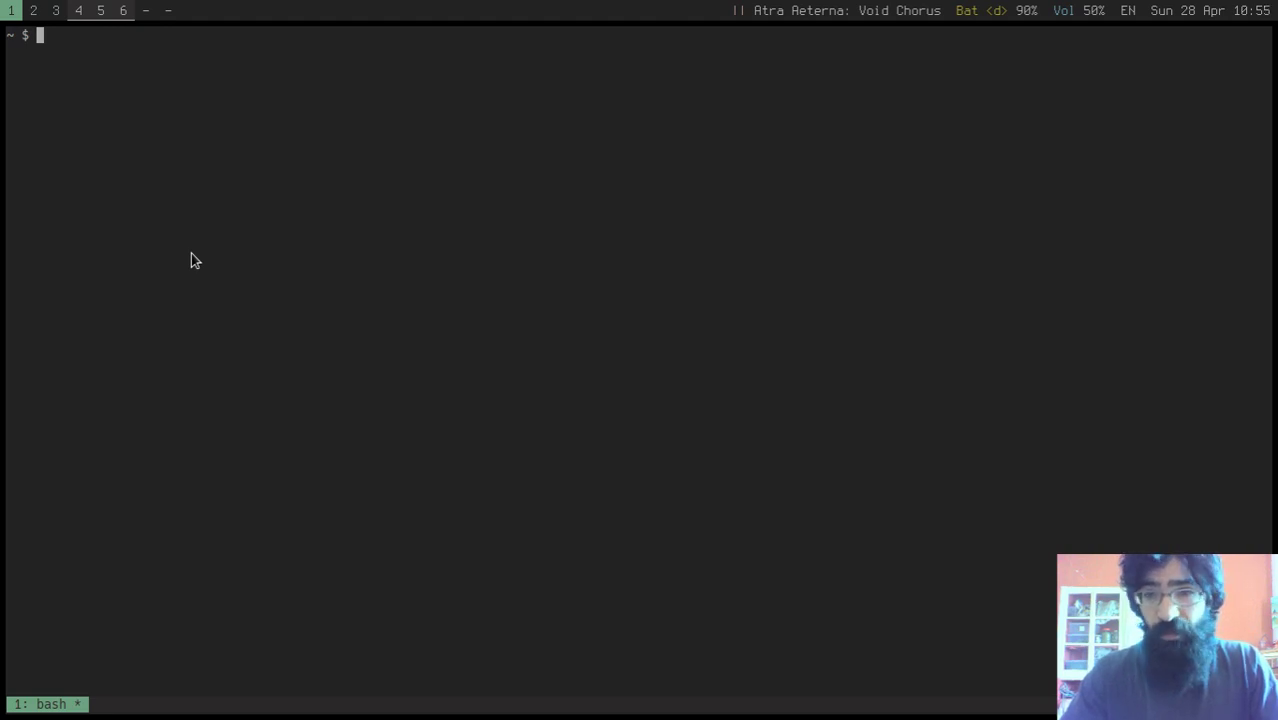
# Step: Tile two more terminals on the desktop and widen the gaps between the windows
pyautogui.press('super+Return')
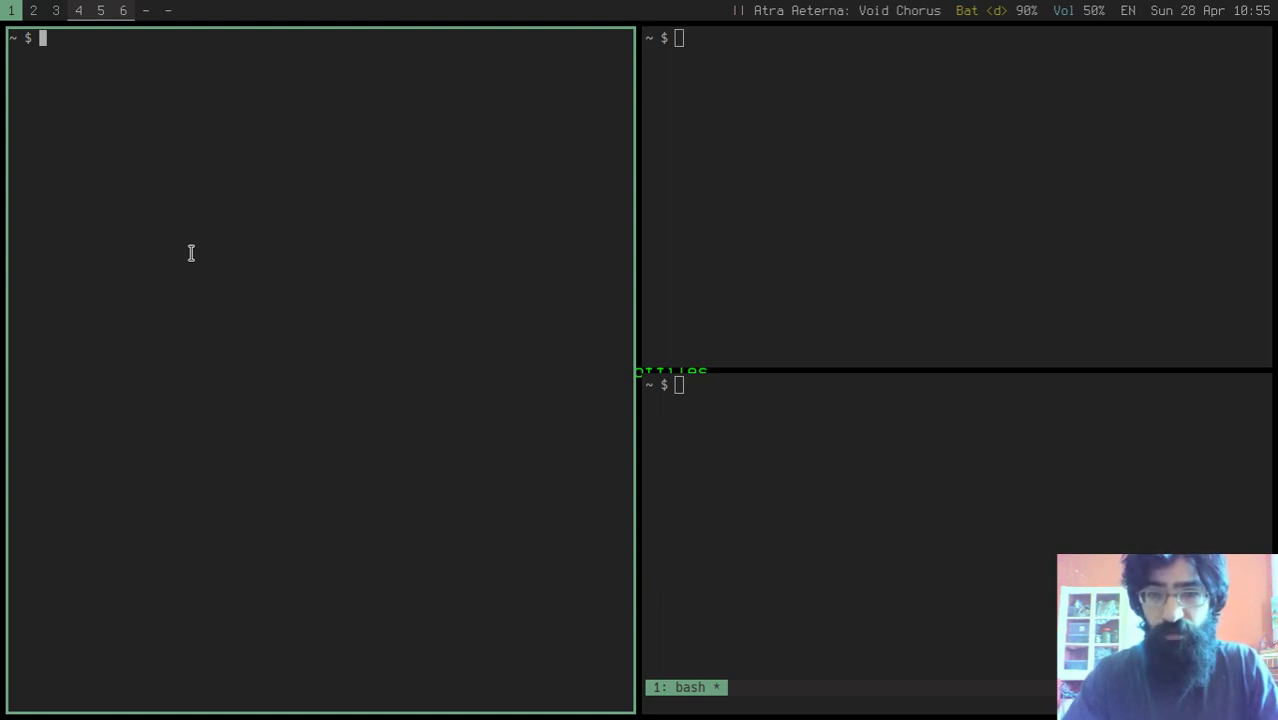
pyautogui.press('super+g')
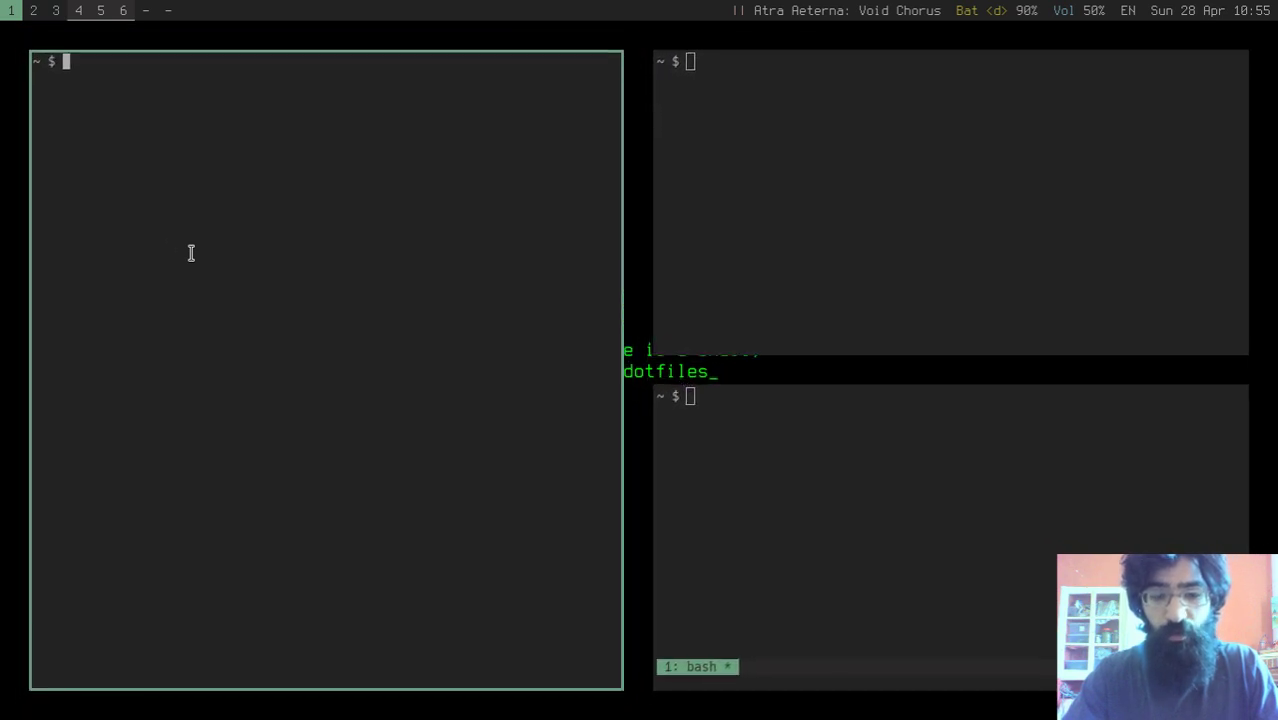
pyautogui.press('super+shift+g')
pyautogui.press('super+g')
pyautogui.press('super+g')
pyautogui.press('super+g')
# Step: Close the two extra terminals and shrink the window gap to a thin margin
pyautogui.write('P')
pyautogui.press('BackSpace')
pyautogui.press('super+g')
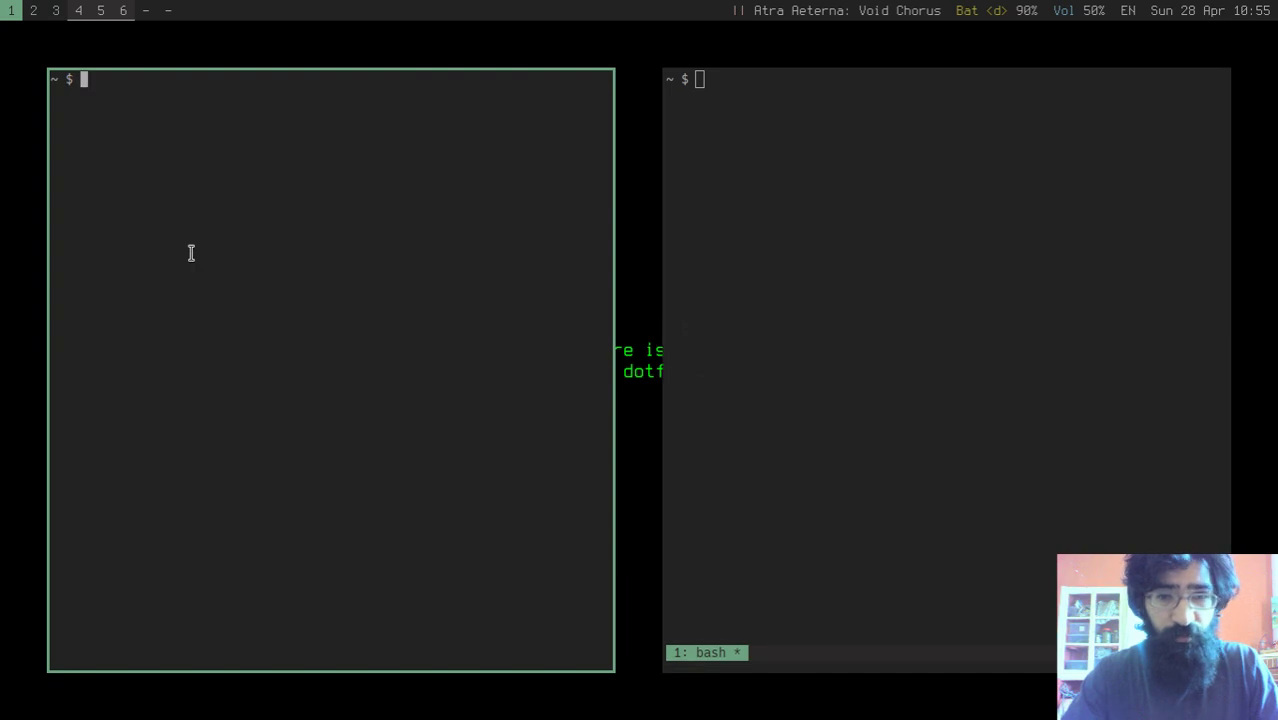
pyautogui.hotkey('ctrl', 'd')
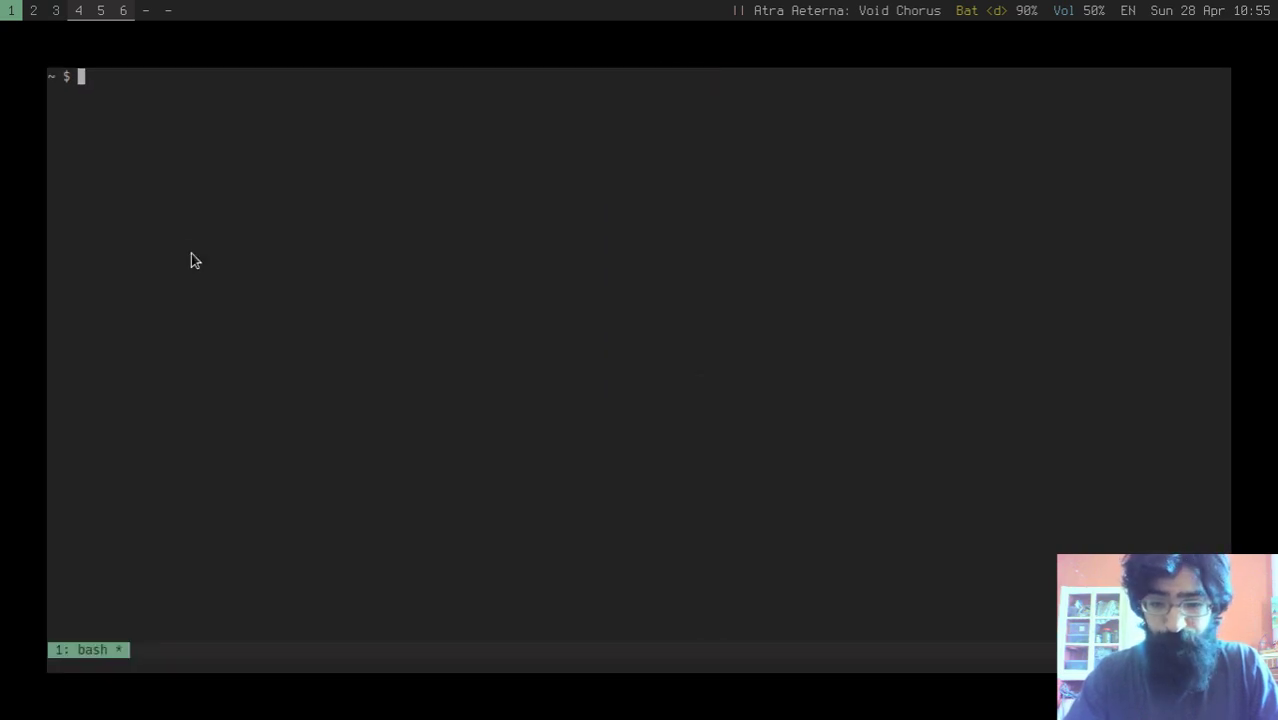
pyautogui.press('super+g')
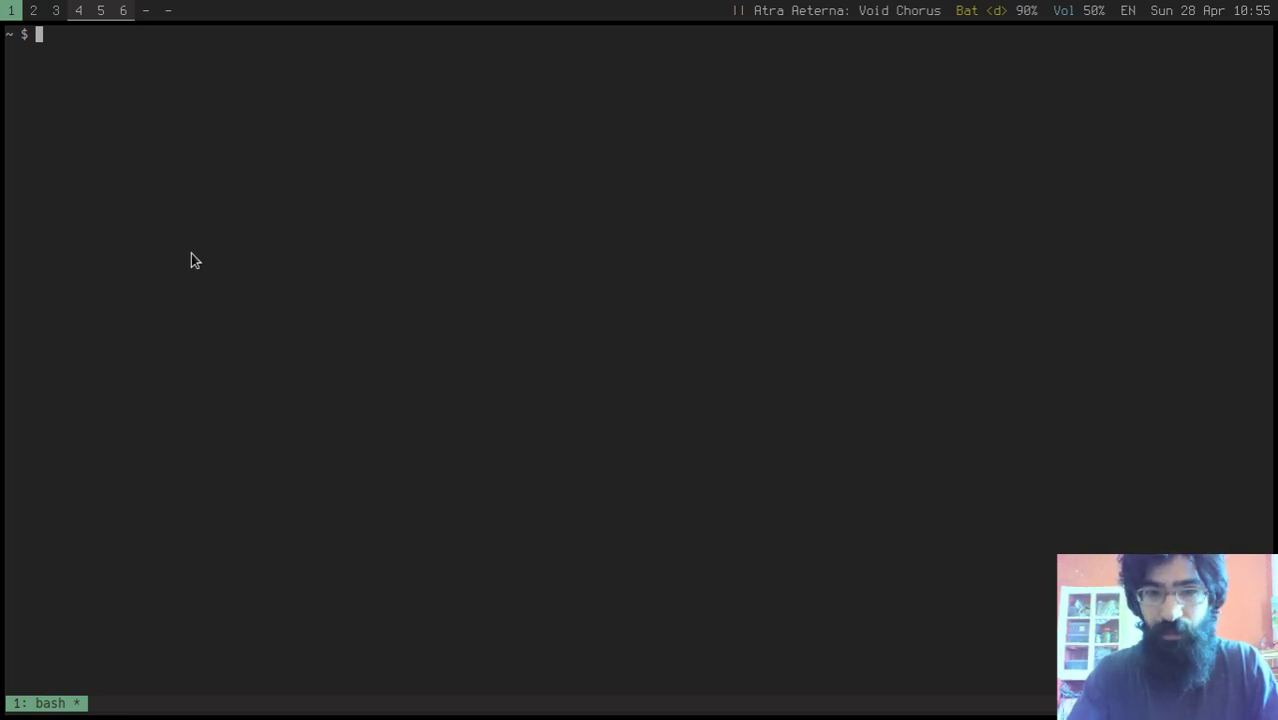
# Step: Open the sxhkd key bindings cheatsheet in a floating window, and move that window up and back down
pyautogui.press('super+F1')
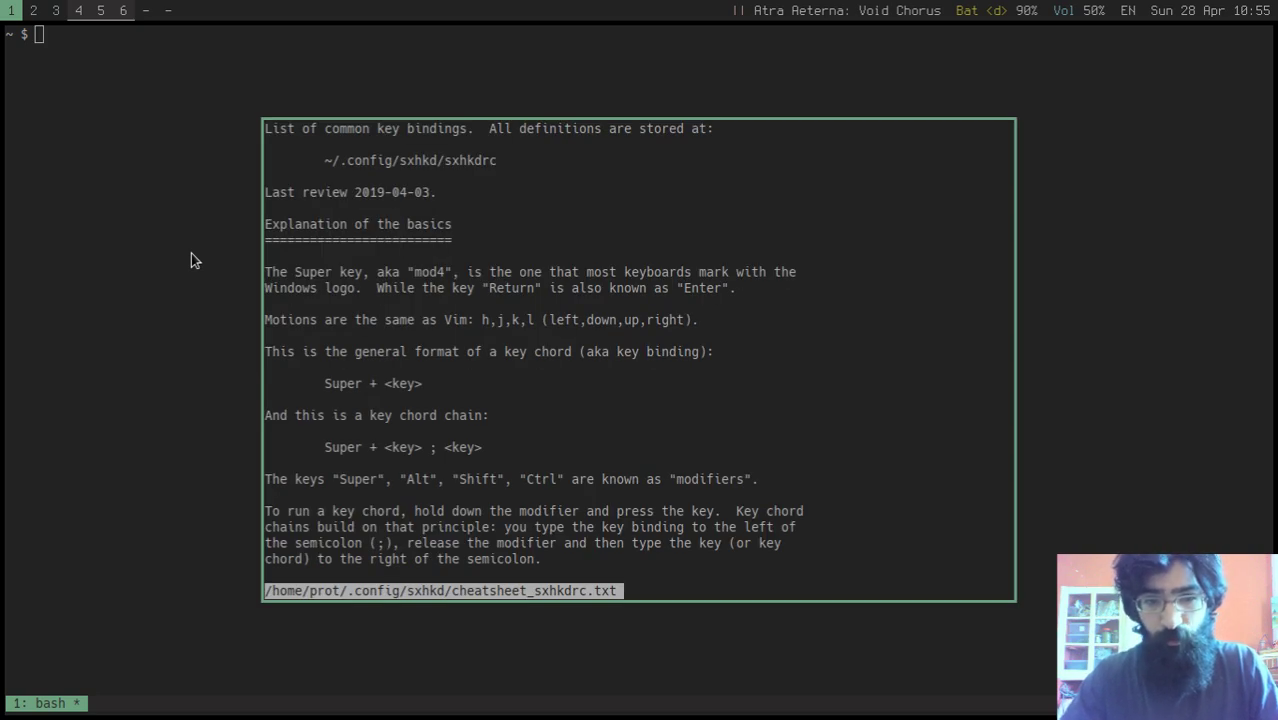
pyautogui.press('super+Up')
pyautogui.press('super+Up')
pyautogui.press('super+Up')
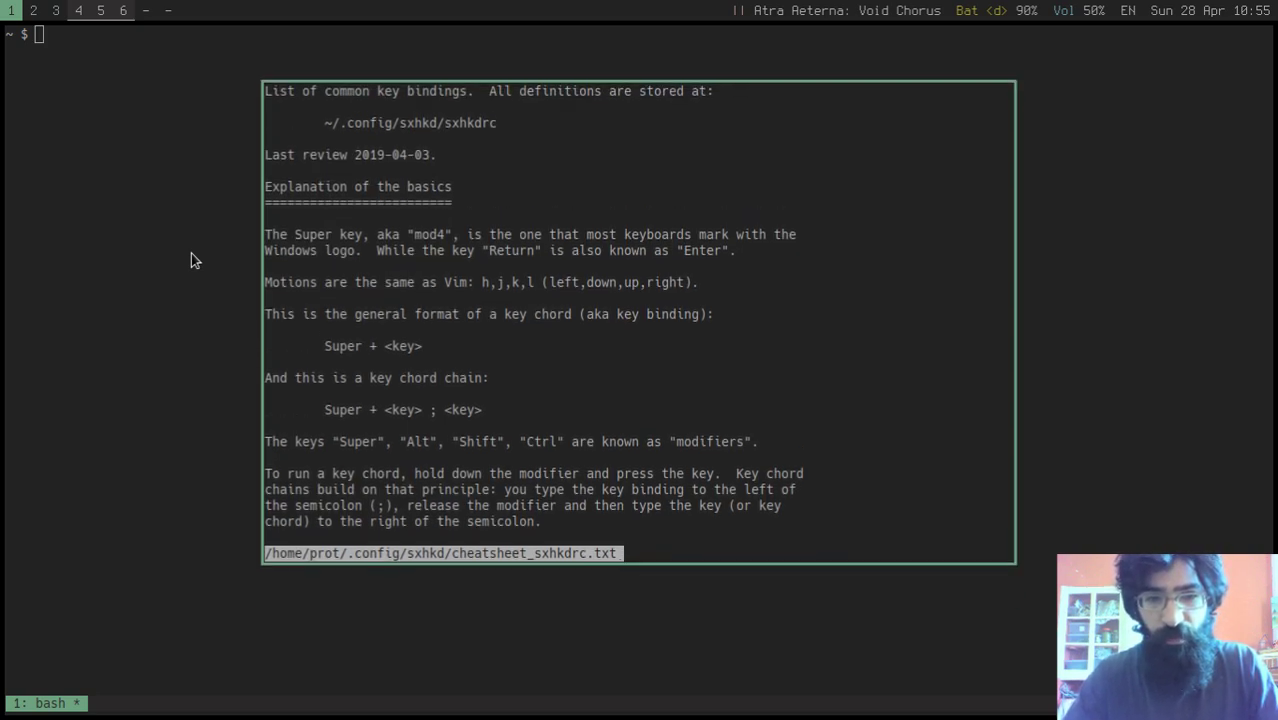
pyautogui.press('super+Down')
pyautogui.press('super+Down')
pyautogui.press('super+Down')
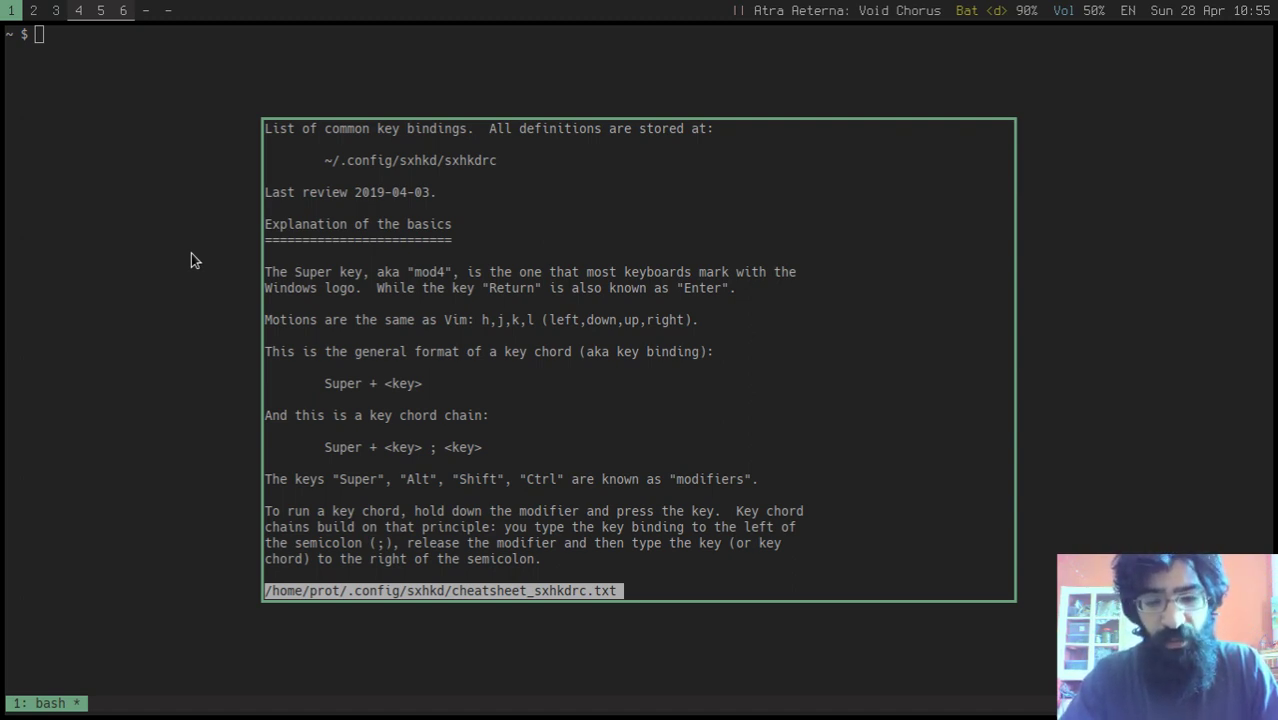
# Step: Read the cheatsheet's explanation of key chords, key chord chains and modifiers
pyautogui.press('j')
pyautogui.press('j')
pyautogui.press('j')
pyautogui.press('j')
pyautogui.press('j')
pyautogui.press('j')
pyautogui.press('j')
pyautogui.press('j')
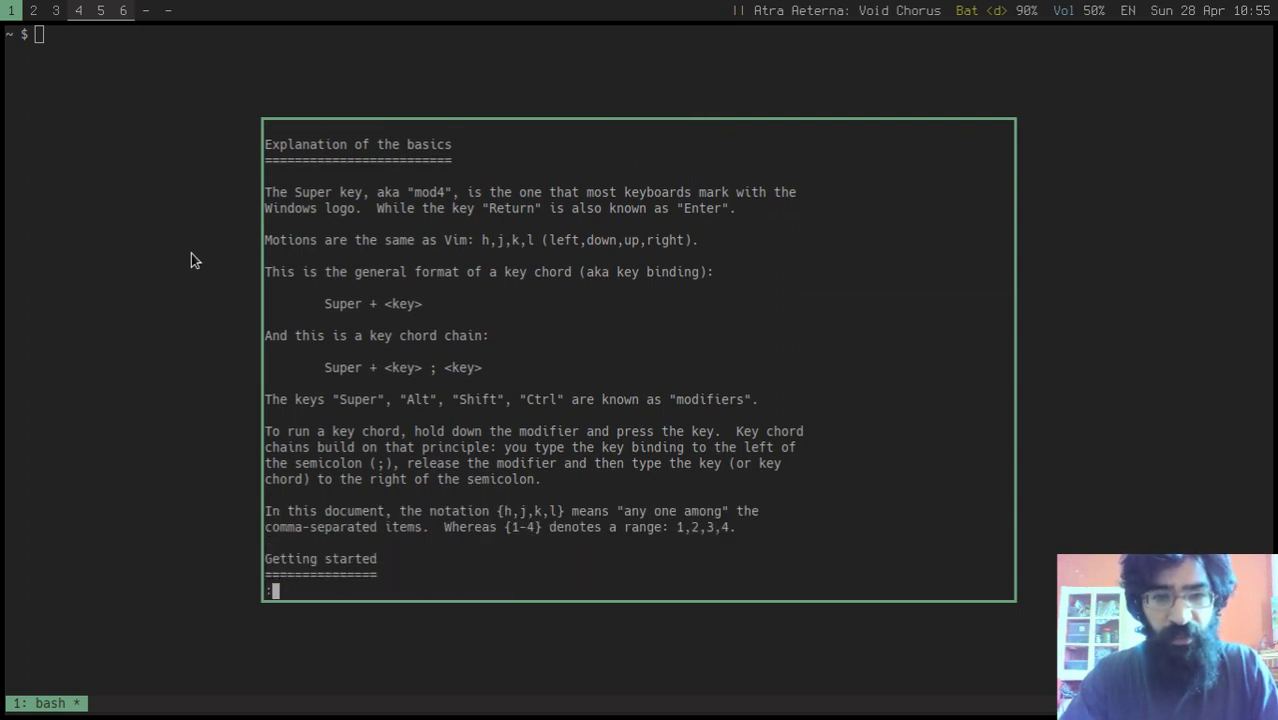
pyautogui.press('j')
pyautogui.press('j')
pyautogui.press('j')
pyautogui.press('j')
pyautogui.press('j')
pyautogui.press('j')
pyautogui.press('j')
pyautogui.press('j')
pyautogui.press('j')
pyautogui.press('j')
pyautogui.press('j')
pyautogui.press('j')
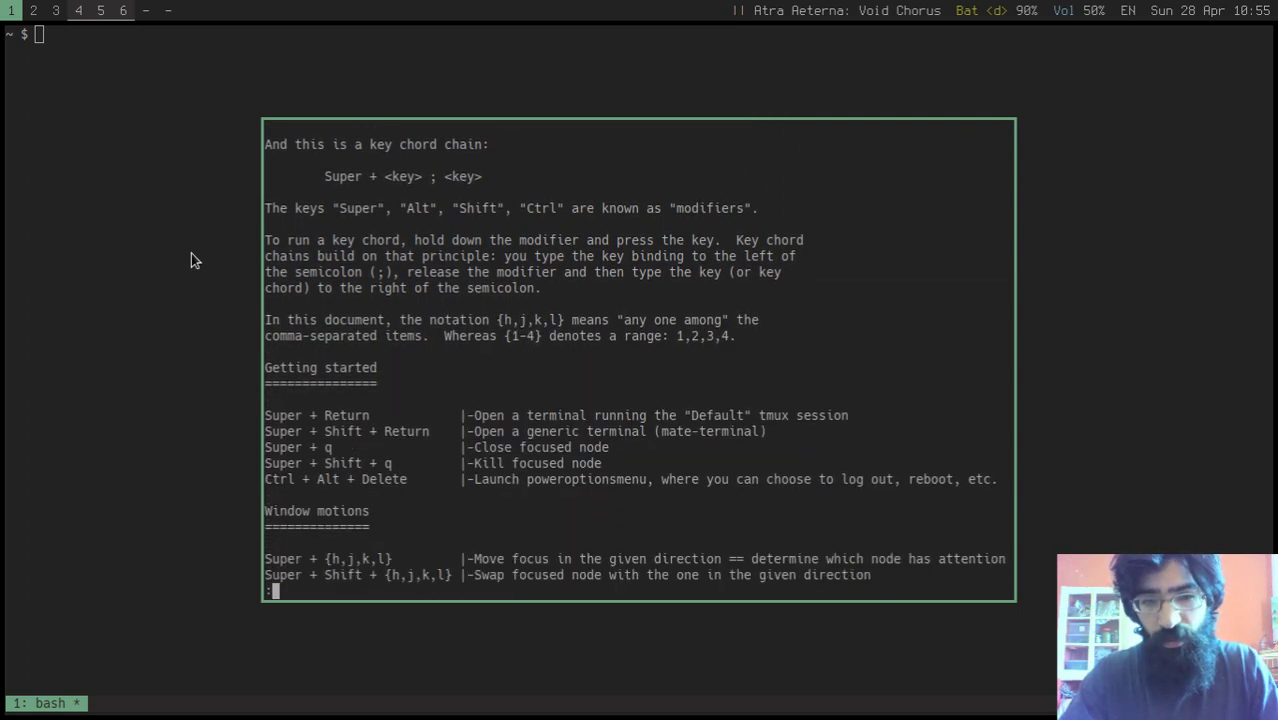
# Step: Review the cheatsheet's Getting started and Window motions key bindings
pyautogui.press('j')
pyautogui.press('j')
pyautogui.press('j')
pyautogui.press('j')
pyautogui.press('j')
pyautogui.press('j')
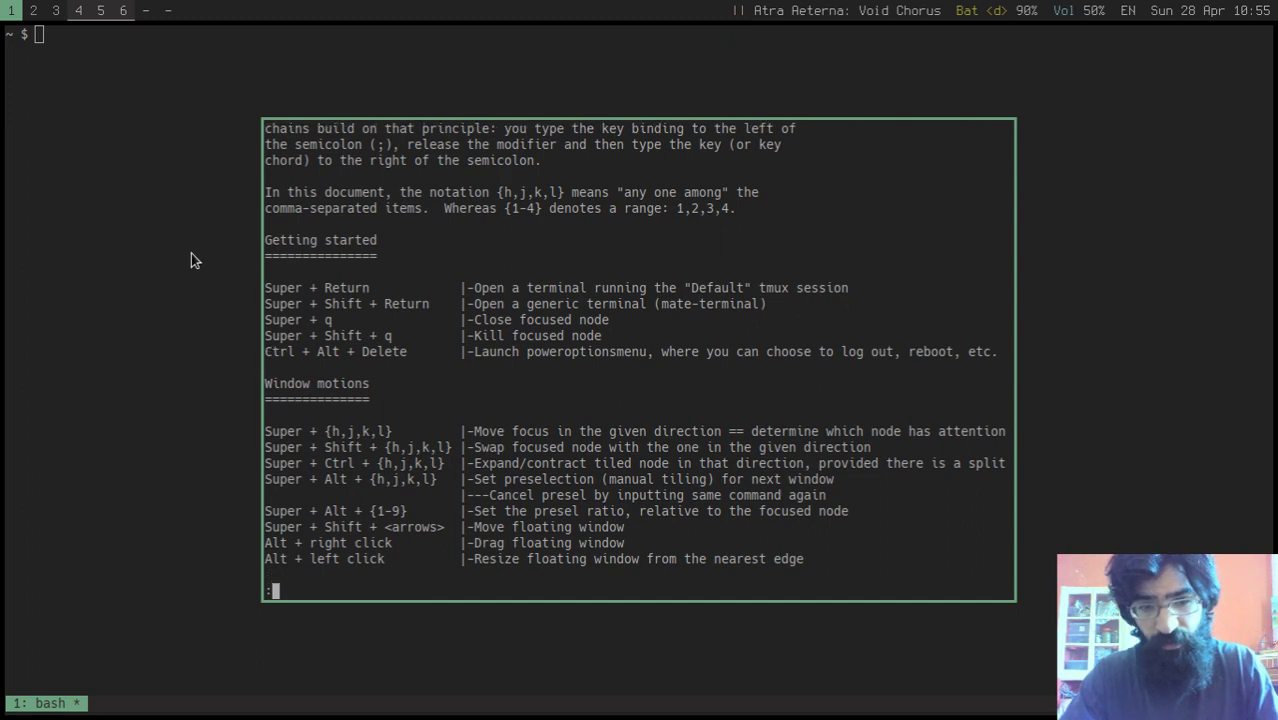
pyautogui.press('j')
pyautogui.press('j')
pyautogui.press('j')
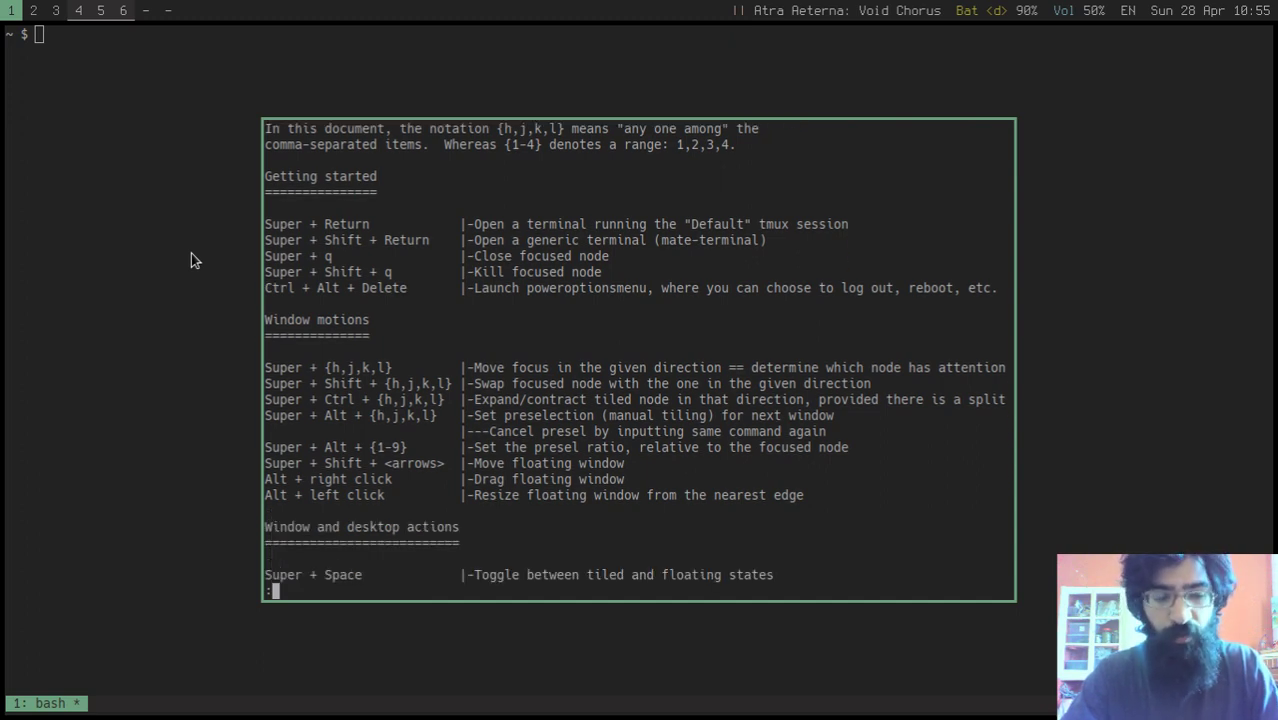
pyautogui.press('j')
pyautogui.press('j')
pyautogui.press('j')
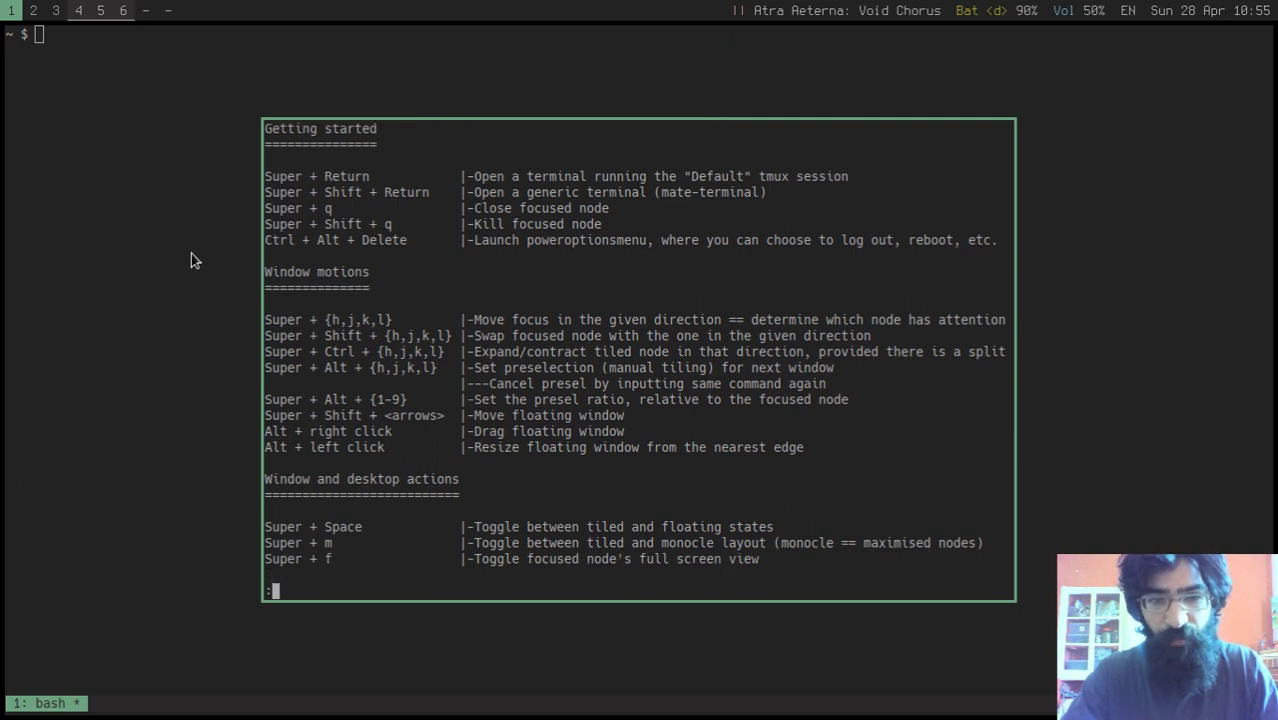
pyautogui.press('j')
pyautogui.press('j')
pyautogui.press('j')
pyautogui.press('k')
pyautogui.press('k')
pyautogui.press('k')
pyautogui.press('k')
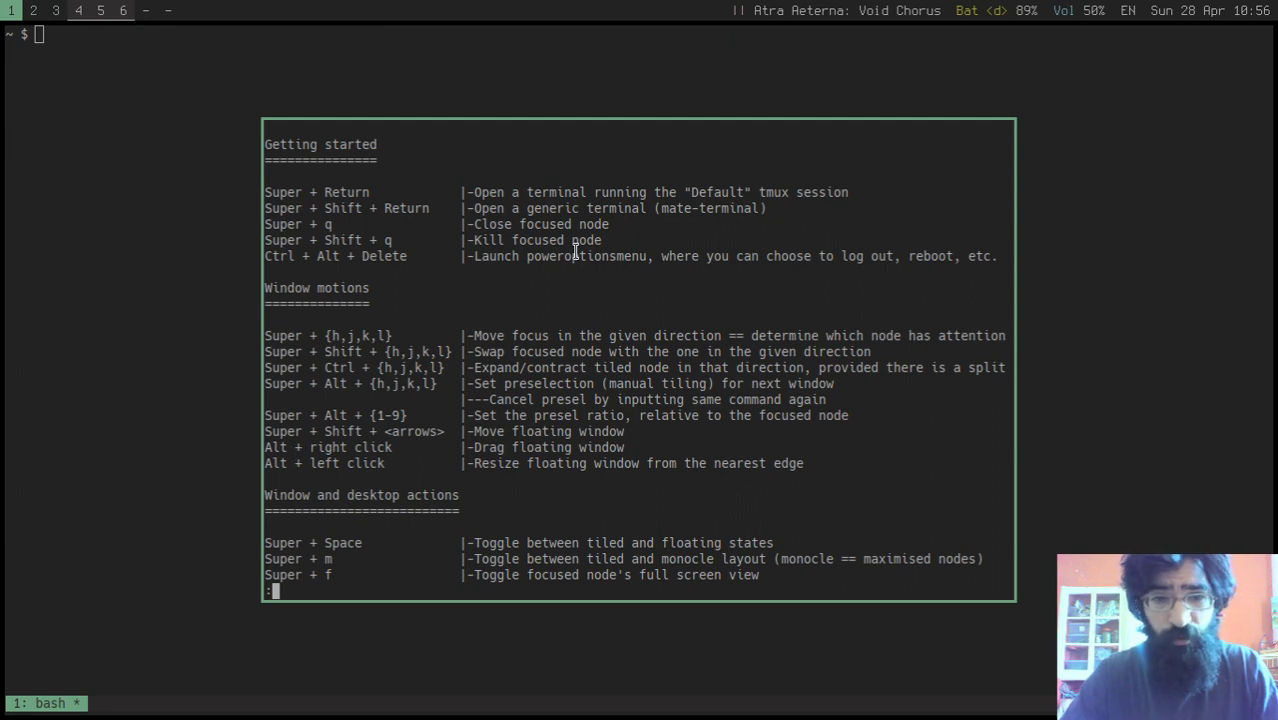
# Step: Examine the cheatsheet's key bindings for window and desktop actions, desktop operations and launching programs
pyautogui.press('j')
pyautogui.press('j')
pyautogui.press('j')
pyautogui.press('j')
pyautogui.press('j')
pyautogui.press('j')
pyautogui.press('j')
pyautogui.press('j')
pyautogui.press('j')
pyautogui.press('j')
pyautogui.press('j')
pyautogui.press('j')
pyautogui.press('j')
pyautogui.press('j')
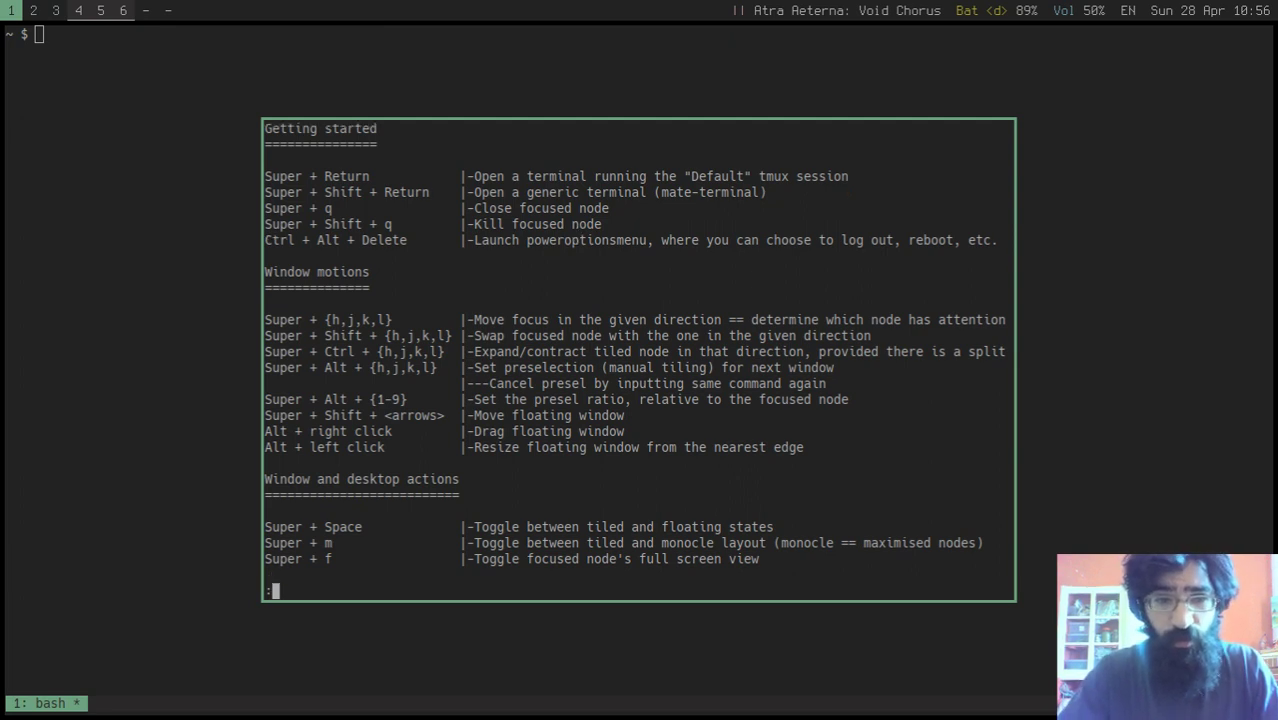
pyautogui.press('j')
pyautogui.press('j')
pyautogui.press('j')
pyautogui.press('j')
pyautogui.press('j')
pyautogui.press('j')
pyautogui.press('j')
pyautogui.press('j')
pyautogui.press('j')
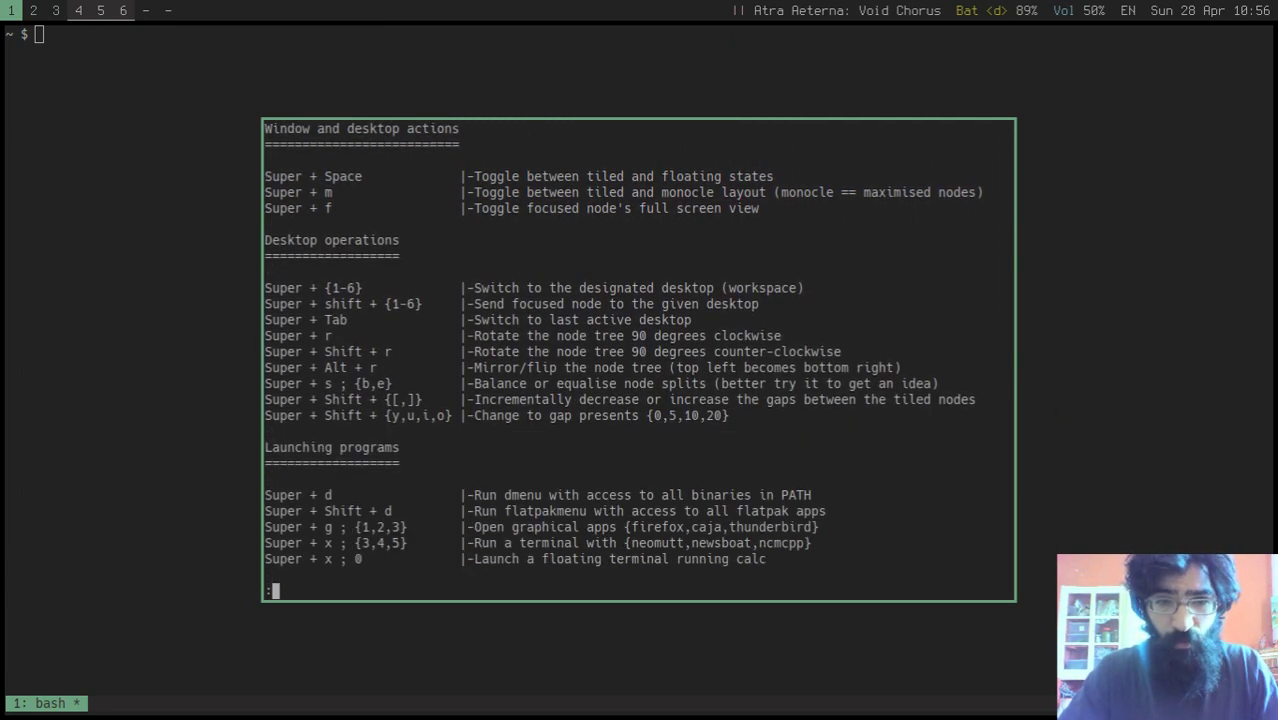
# Step: Read the remaining cheatsheet entries down to the Useful extras section, and close the cheatsheet
pyautogui.press('j')
pyautogui.press('j')
pyautogui.press('j')
pyautogui.press('j')
pyautogui.press('j')
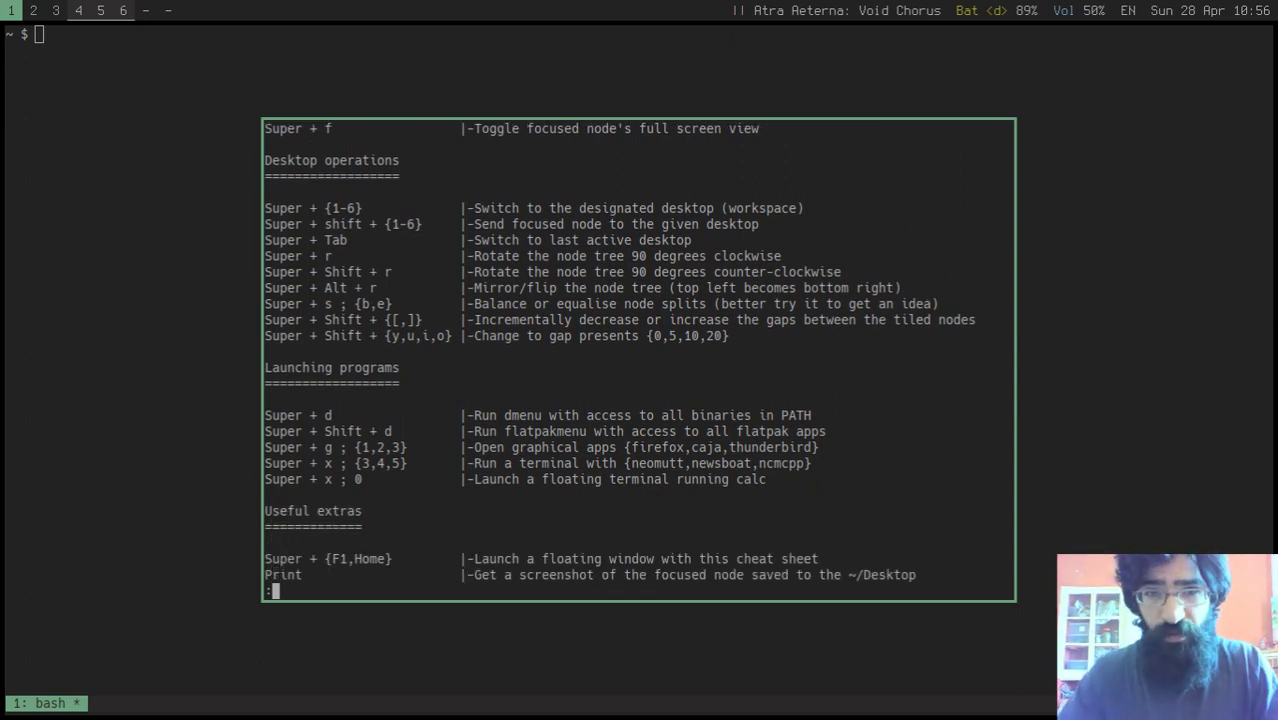
pyautogui.press('q')
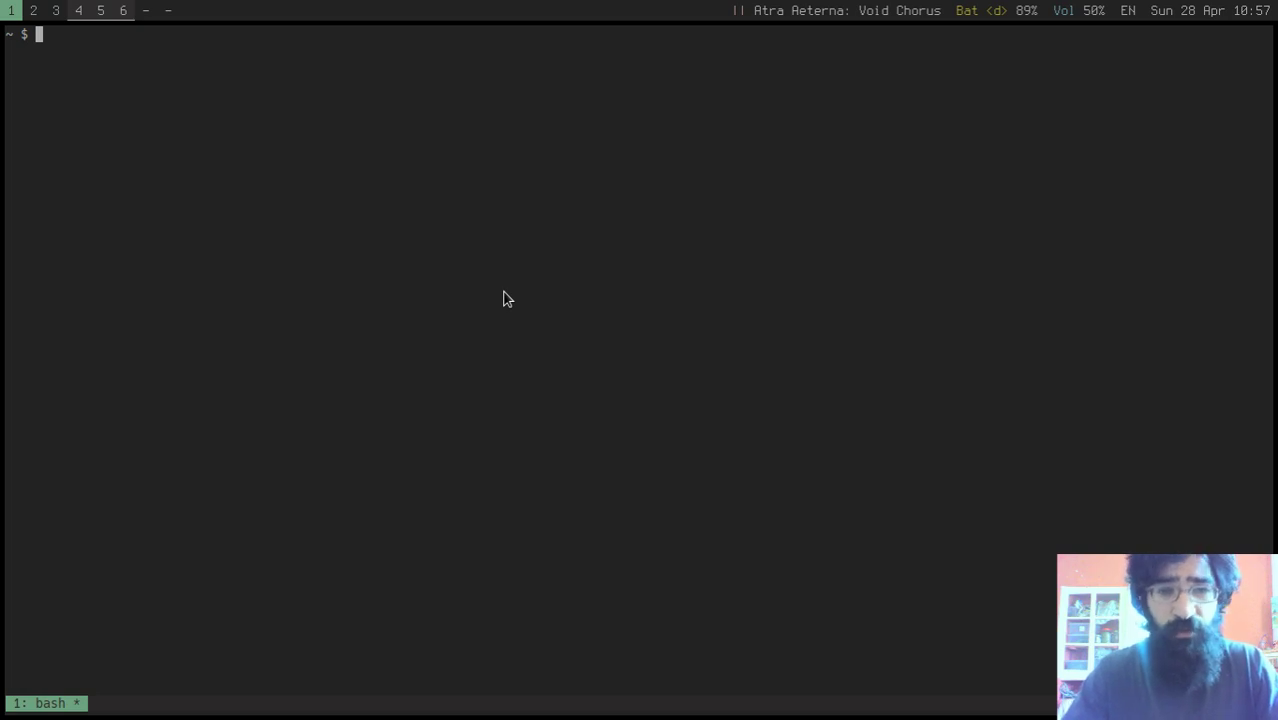
# Step: Split the tmux window side by side and divide its right half into three stacked panes of equal height
pyautogui.hotkey('ctrl', 'b')
pyautogui.press('%')
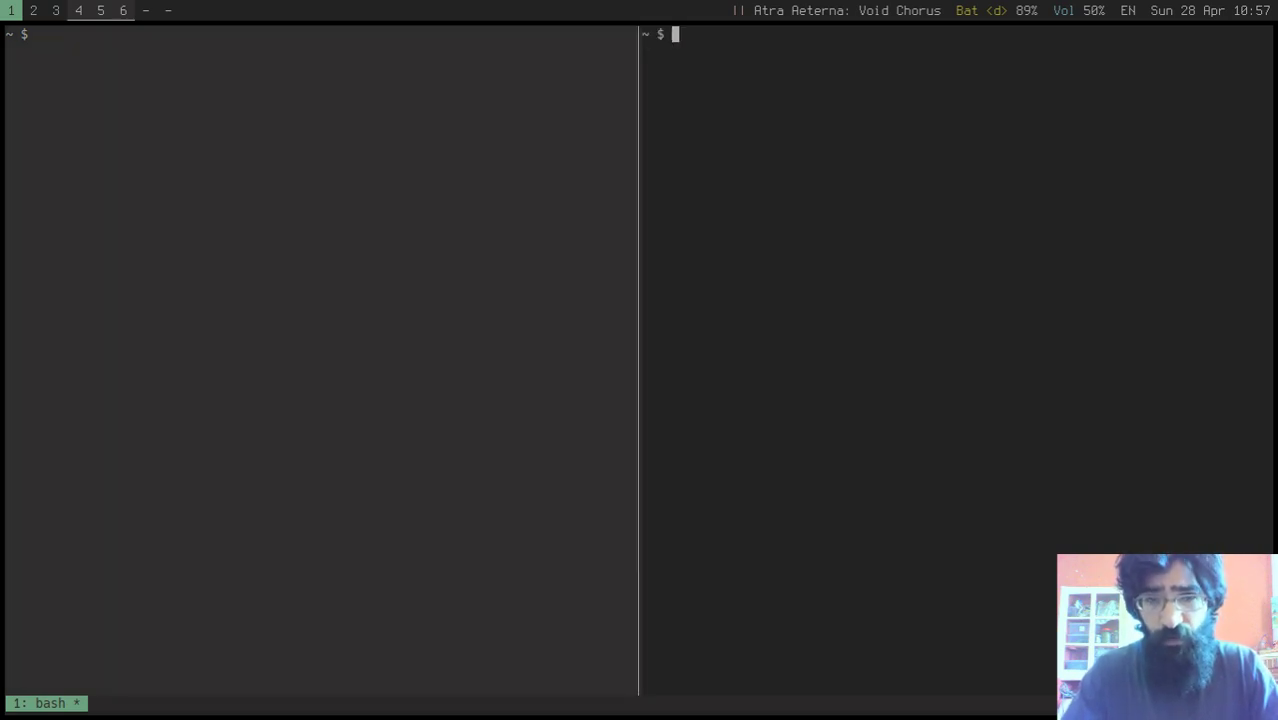
pyautogui.hotkey('ctrl', 'b')
pyautogui.press('"')
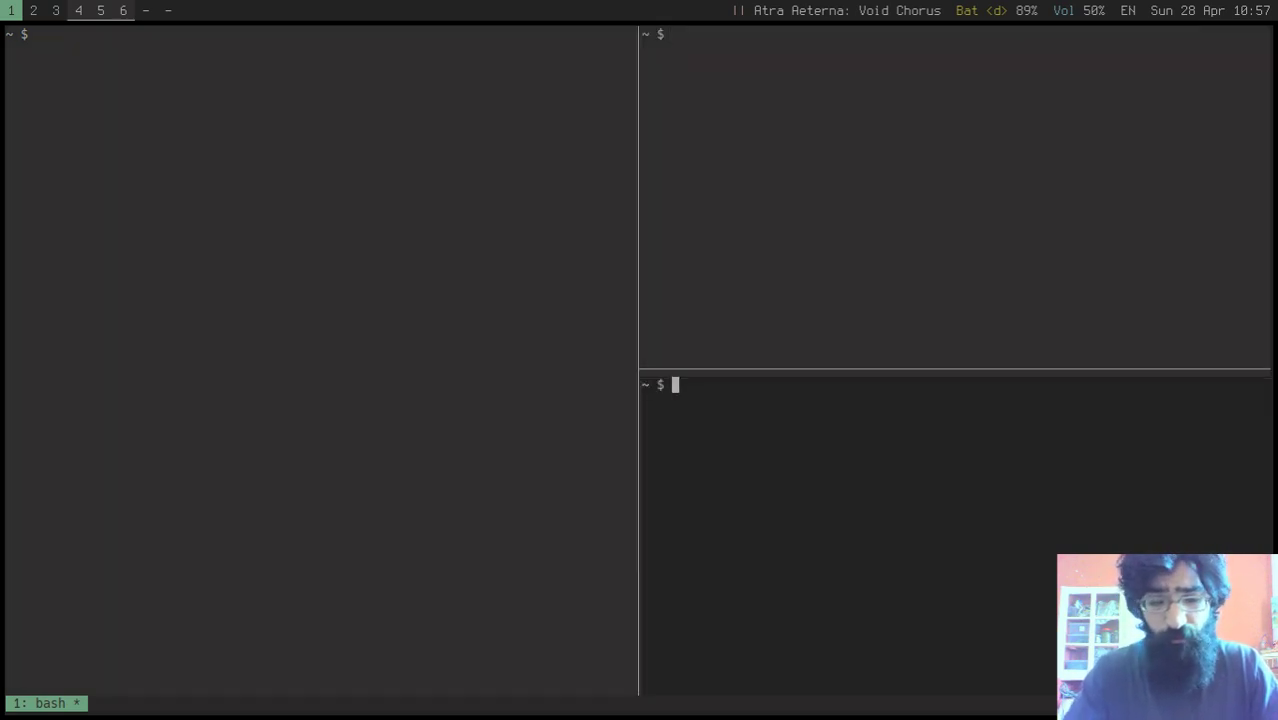
pyautogui.hotkey('ctrl', 'b')
pyautogui.press('"')
pyautogui.hotkey('ctrl', 'b')
pyautogui.press('E')
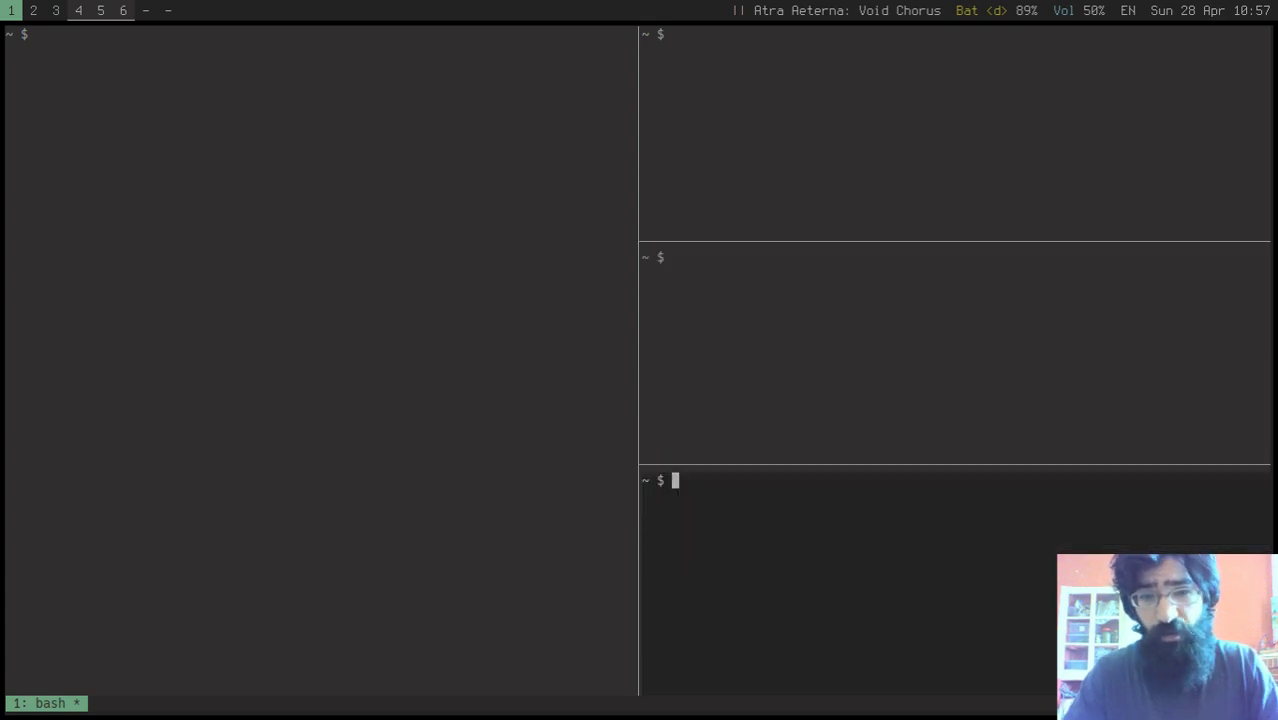
# Step: Create two more tmux windows, numbered 2 and 3
pyautogui.hotkey('ctrl', 'b')
pyautogui.press('c')
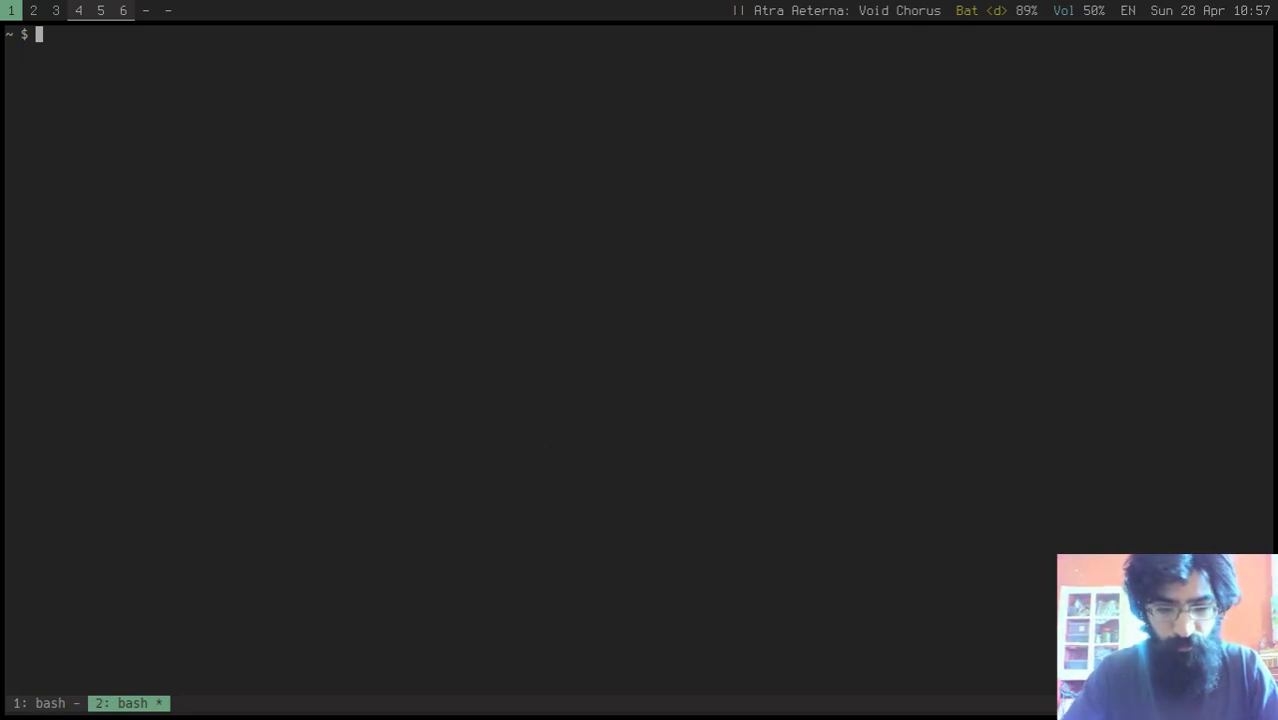
pyautogui.hotkey('ctrl', 'b')
pyautogui.press('c')
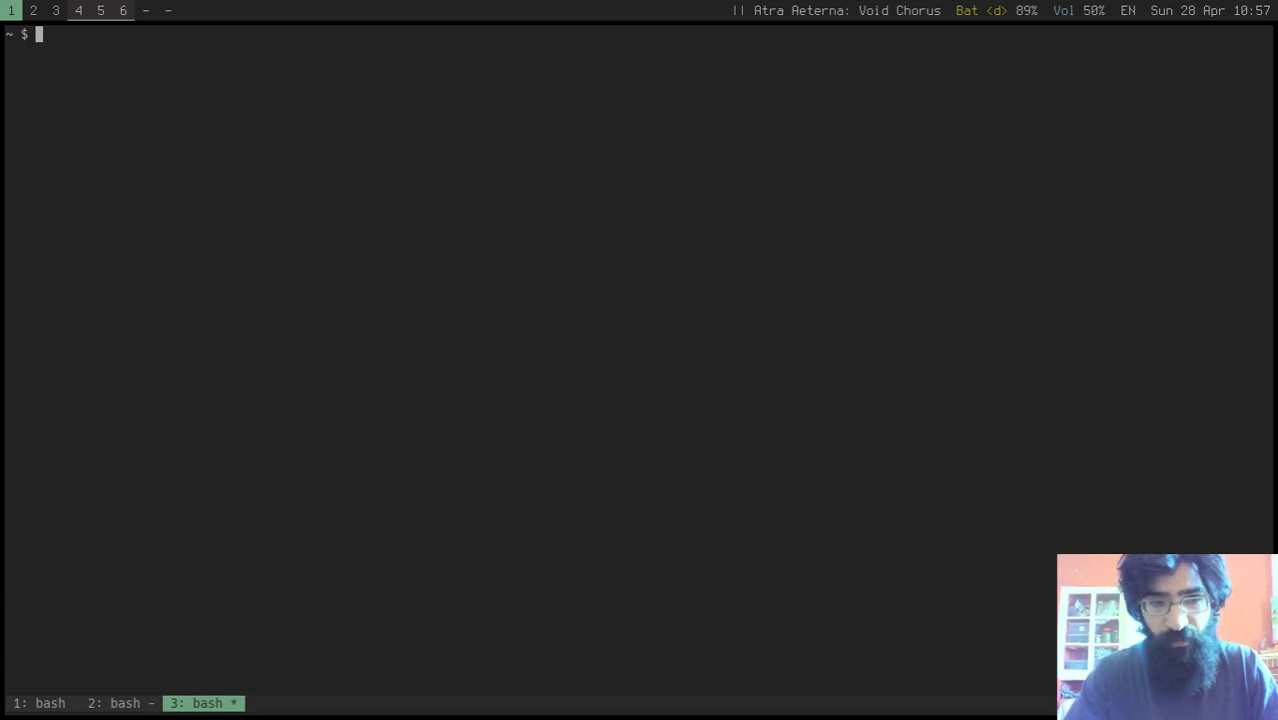
# Step: Split the third tmux window into a two-by-two grid of panes
pyautogui.hotkey('ctrl', 'b')
pyautogui.press('"')
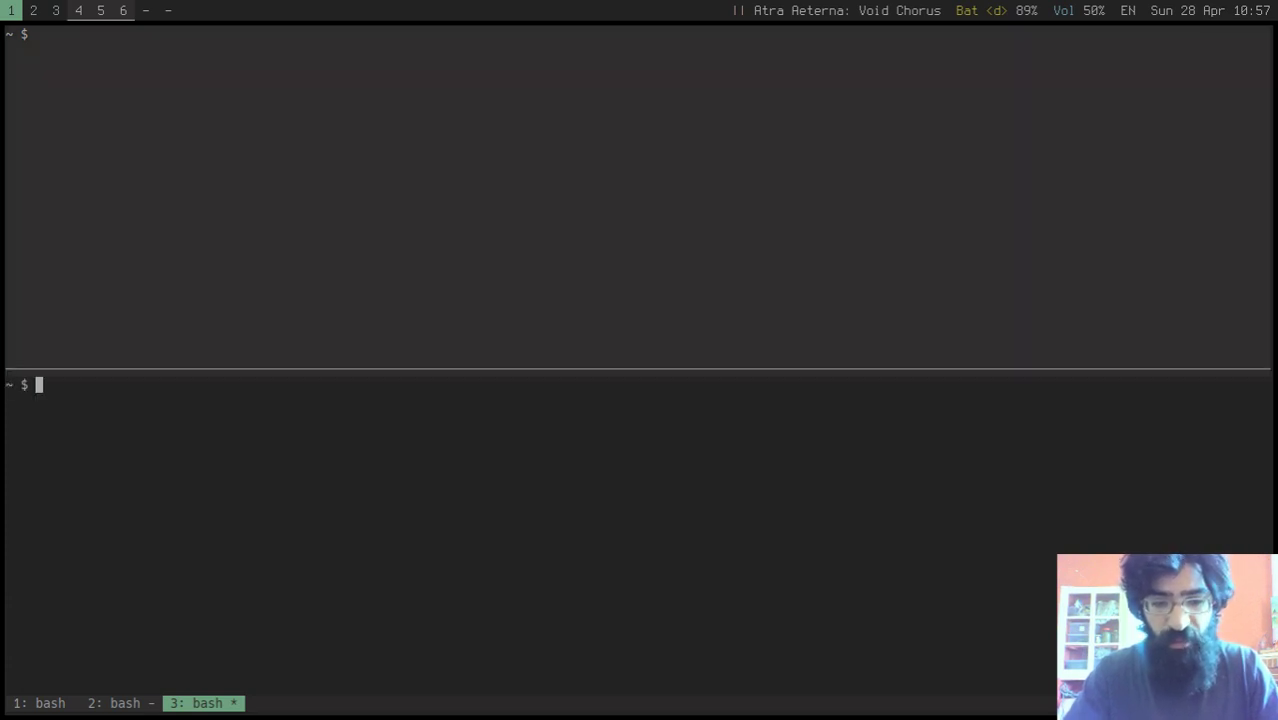
pyautogui.hotkey('ctrl', 'b')
pyautogui.press('%')
pyautogui.hotkey('ctrl', 'b')
pyautogui.press('Up')
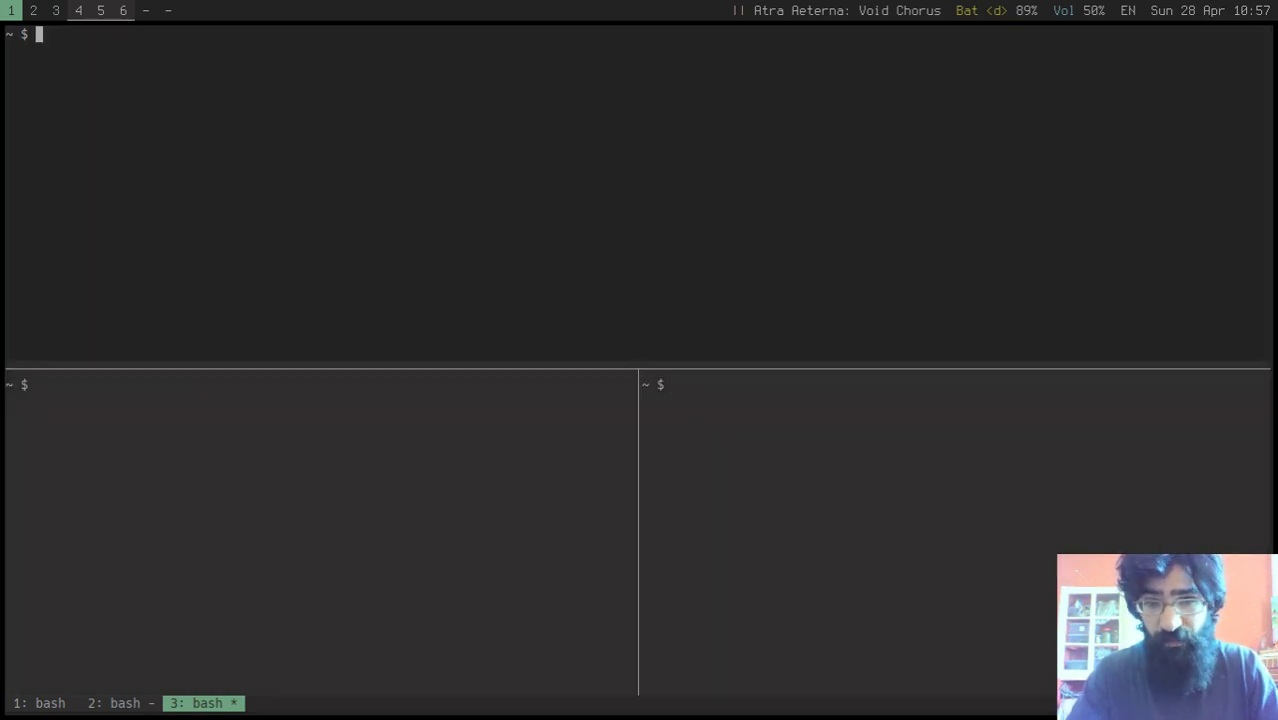
pyautogui.hotkey('ctrl', 'b')
pyautogui.press('%')
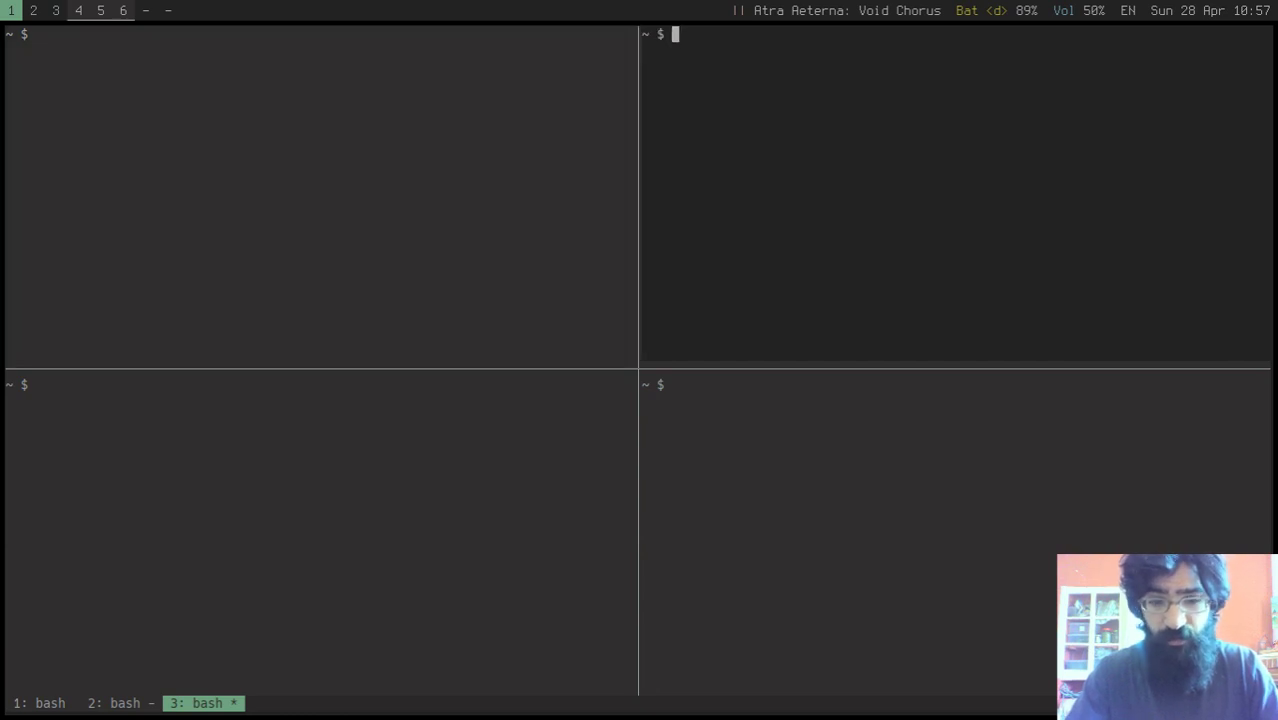
# Step: Split the grid's upper-right pane into two stacked panes and shift the horizontal borders up slightly
pyautogui.hotkey('ctrl', 'b')
pyautogui.press('"')
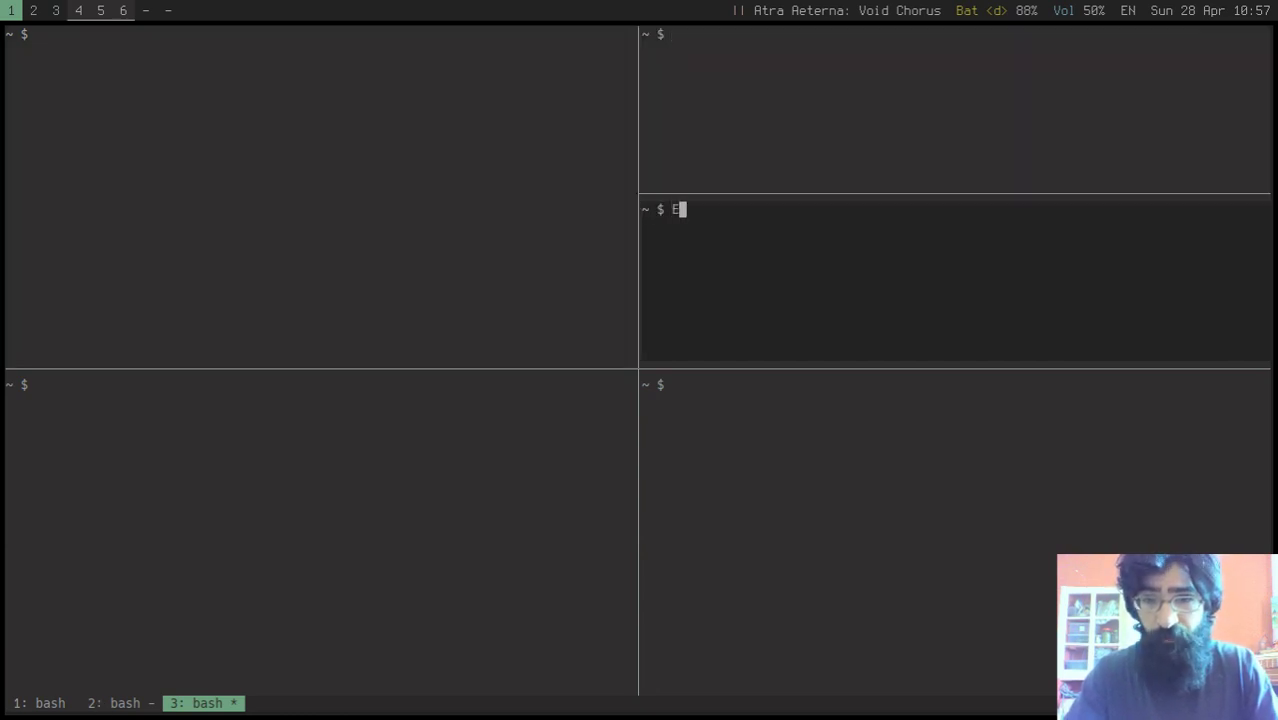
pyautogui.hotkey('ctrl', 'b')
pyautogui.hotkey('ctrl', 'Up')
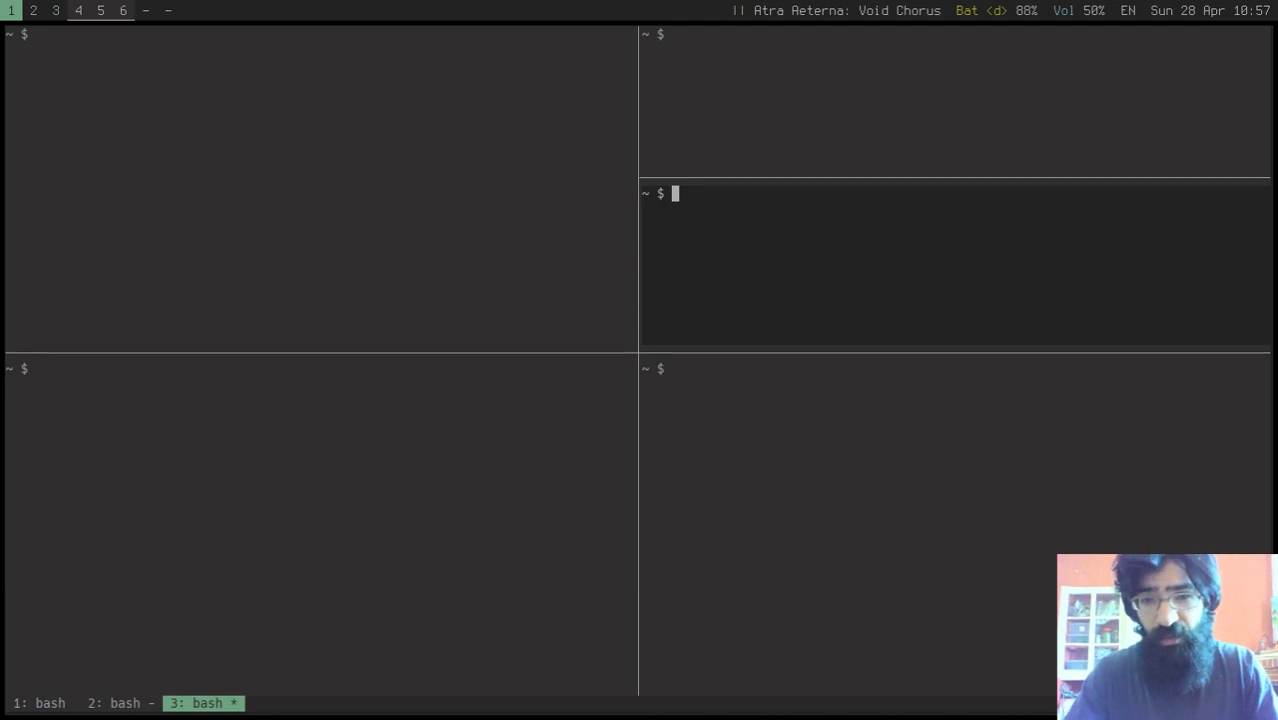
# Step: Switch to tmux window 2 and split it into one left pane and two stacked right panes
pyautogui.hotkey('ctrl', 'b')
pyautogui.press('2')
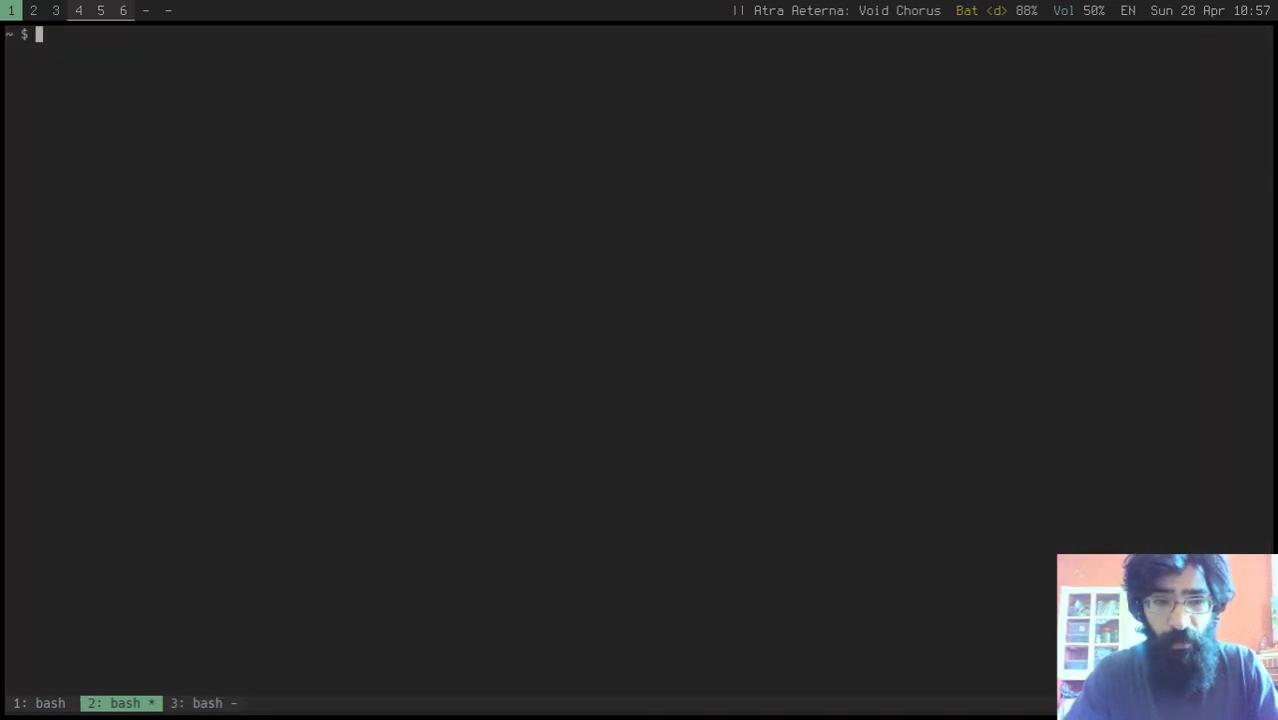
pyautogui.hotkey('ctrl', 'b')
pyautogui.press('%')
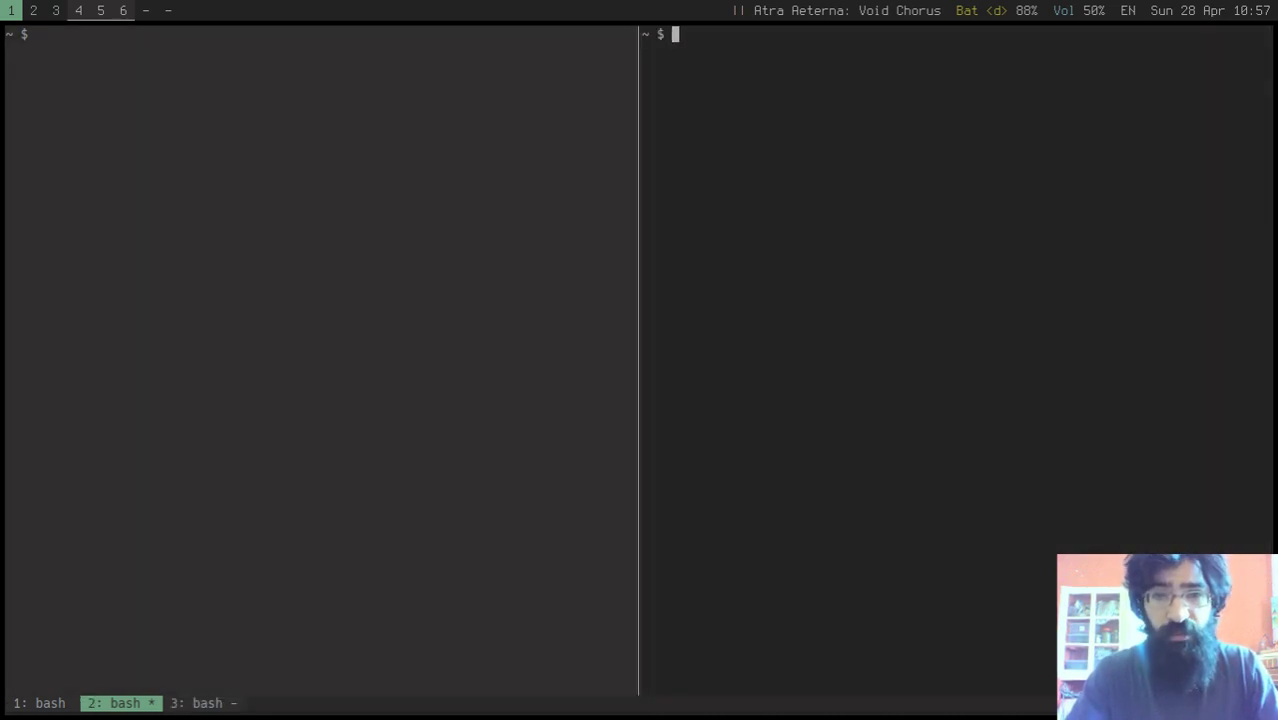
pyautogui.hotkey('ctrl', 'b')
pyautogui.press('"')
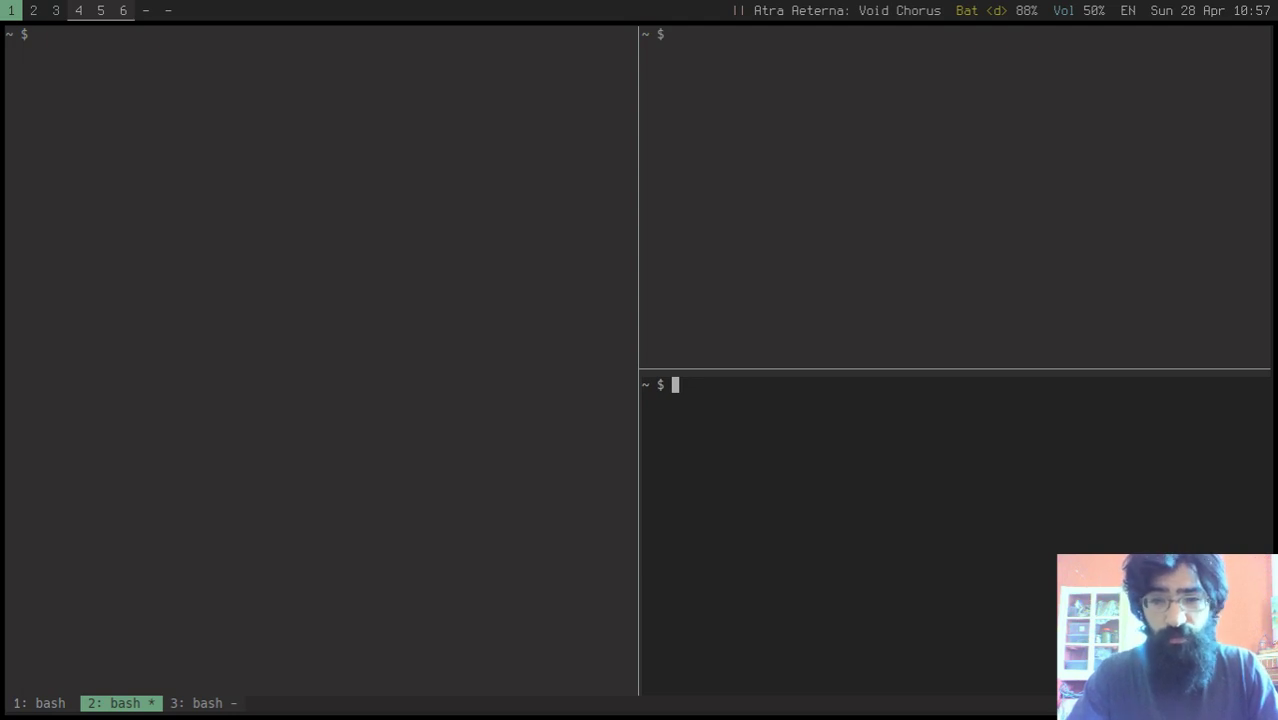
# Step: Return to tmux window 1 and close all panes of the first two windows, leaving only the five-pane window
pyautogui.hotkey('ctrl', 'b')
pyautogui.press('1')
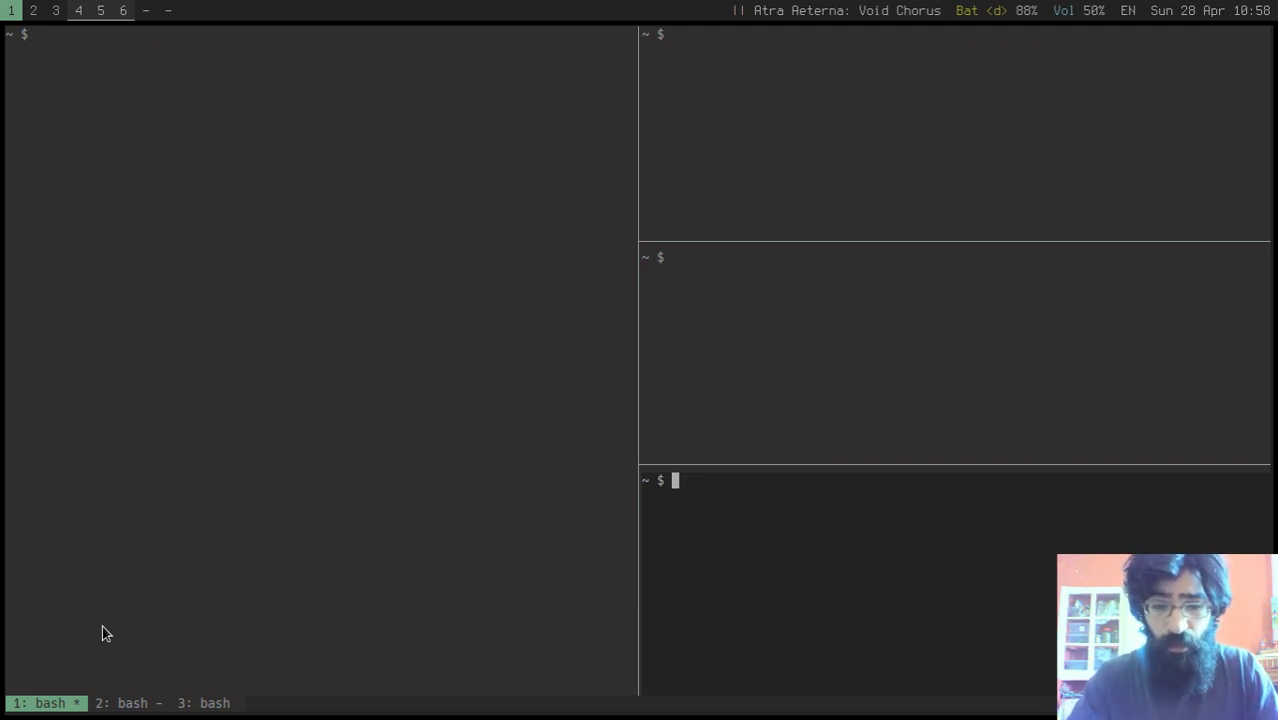
pyautogui.hotkey('ctrl', 'd')
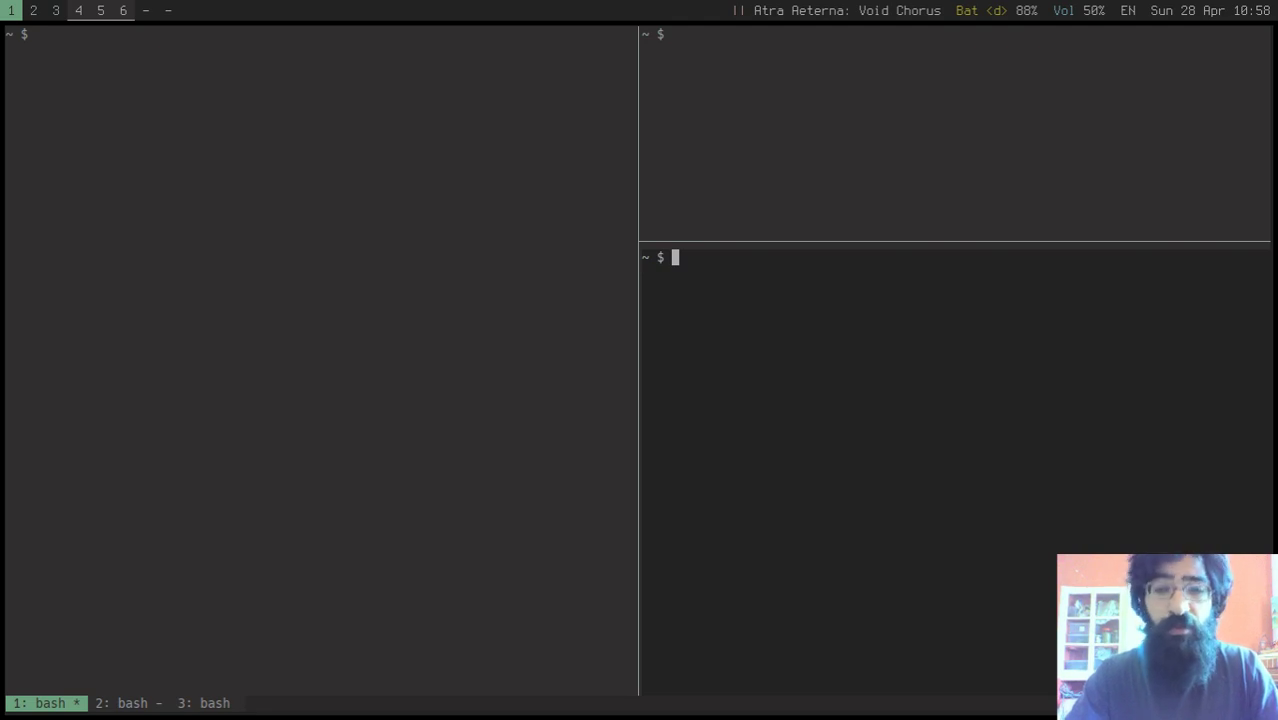
pyautogui.hotkey('ctrl', 'd')
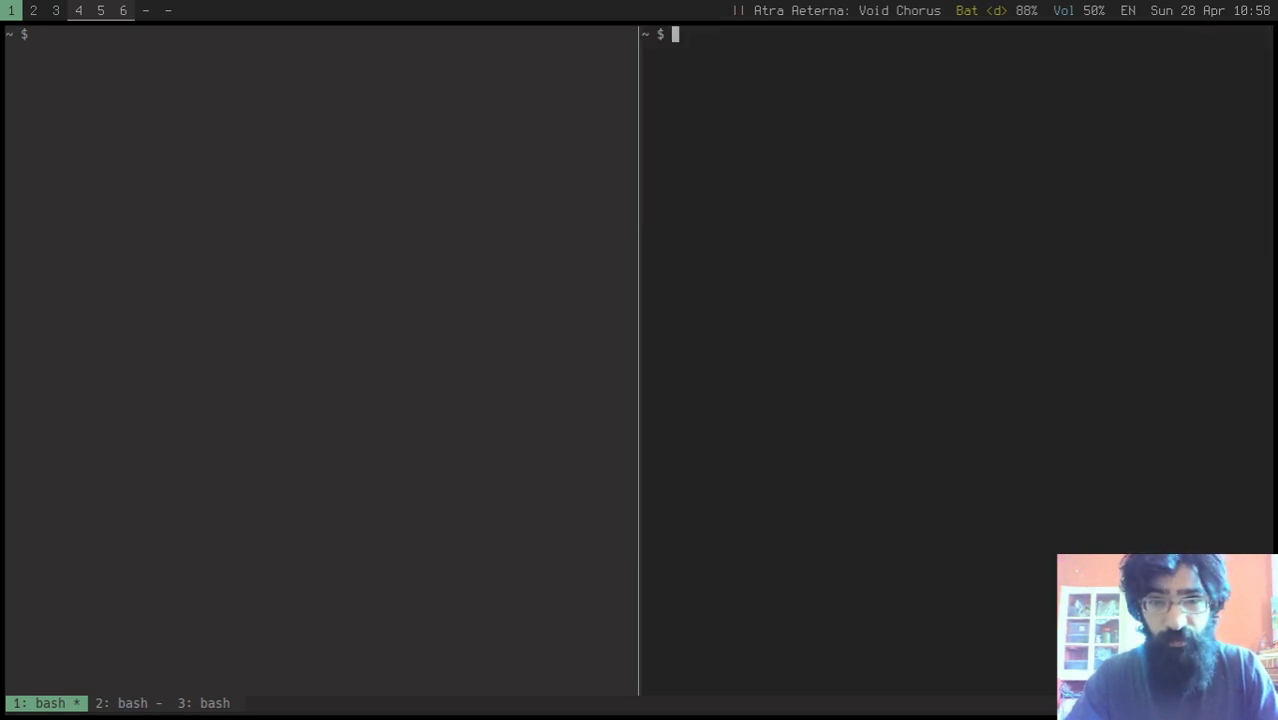
pyautogui.hotkey('ctrl', 'd')
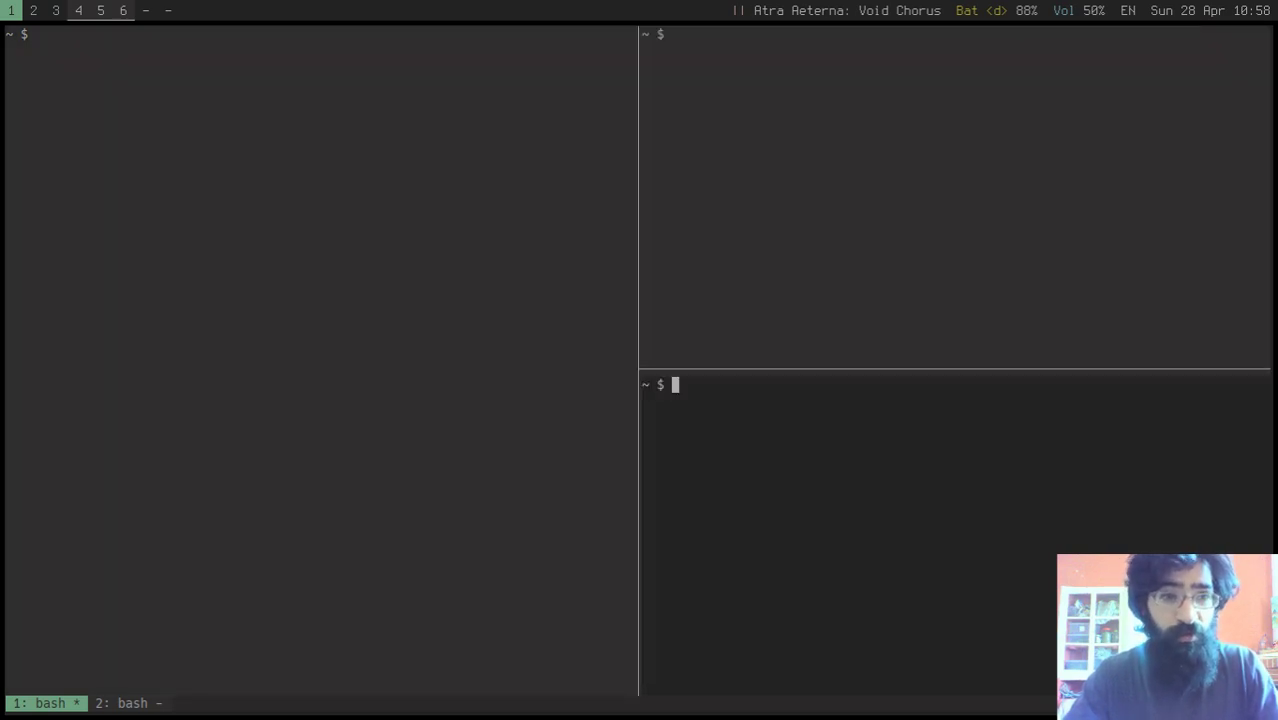
pyautogui.hotkey('ctrl', 'd')
pyautogui.hotkey('ctrl', 'd')
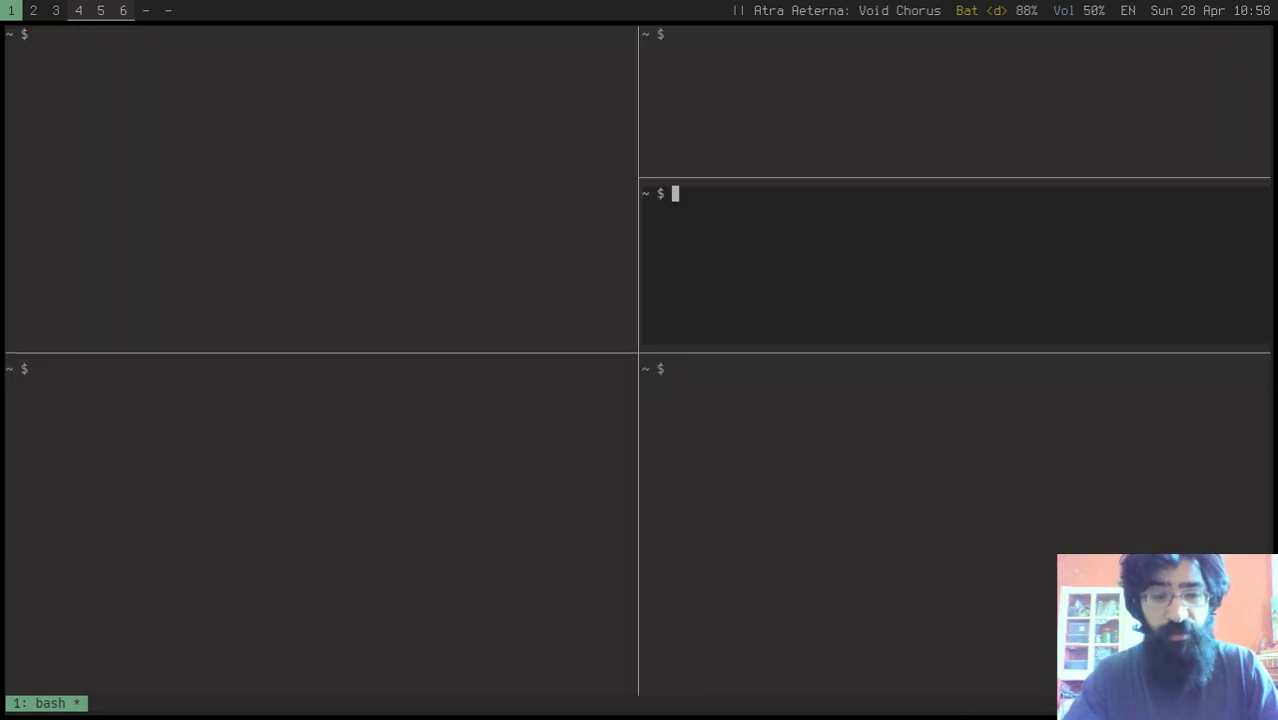
# Step: Close the panes of the remaining tmux window until a single pane is left
pyautogui.hotkey('ctrl', 'd')
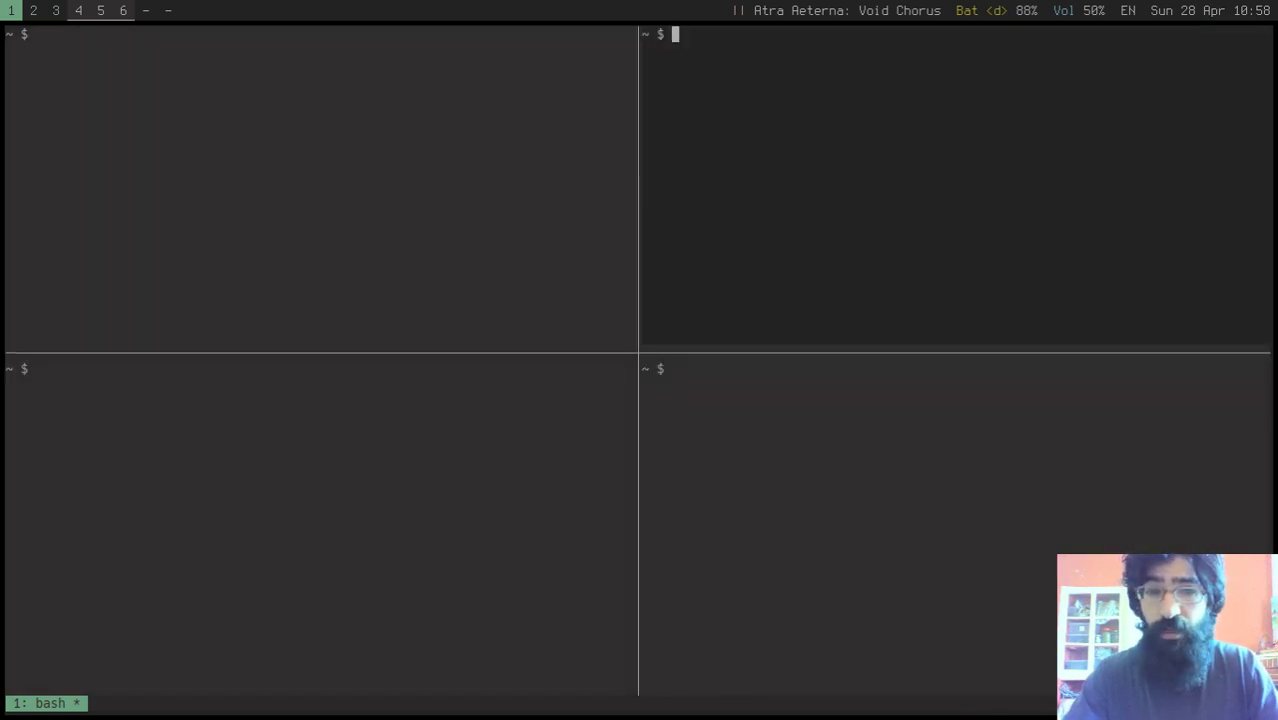
pyautogui.hotkey('ctrl', 'd')
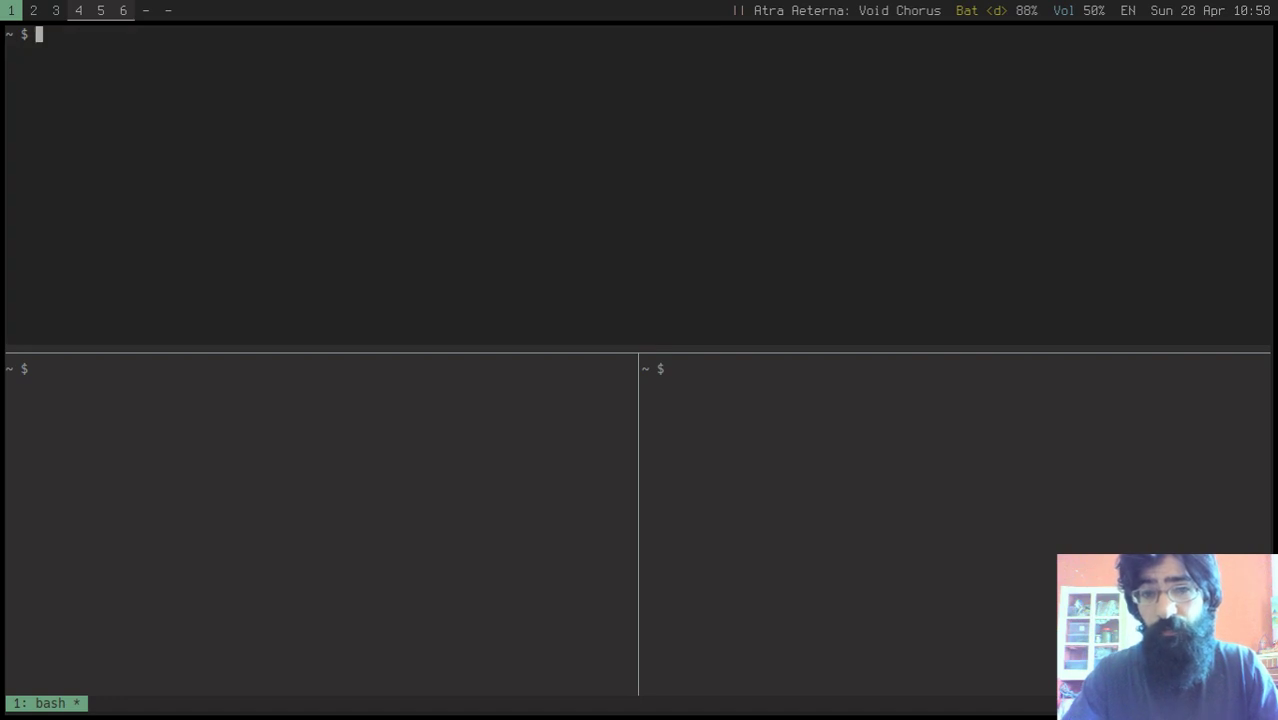
pyautogui.hotkey('ctrl', 'd')
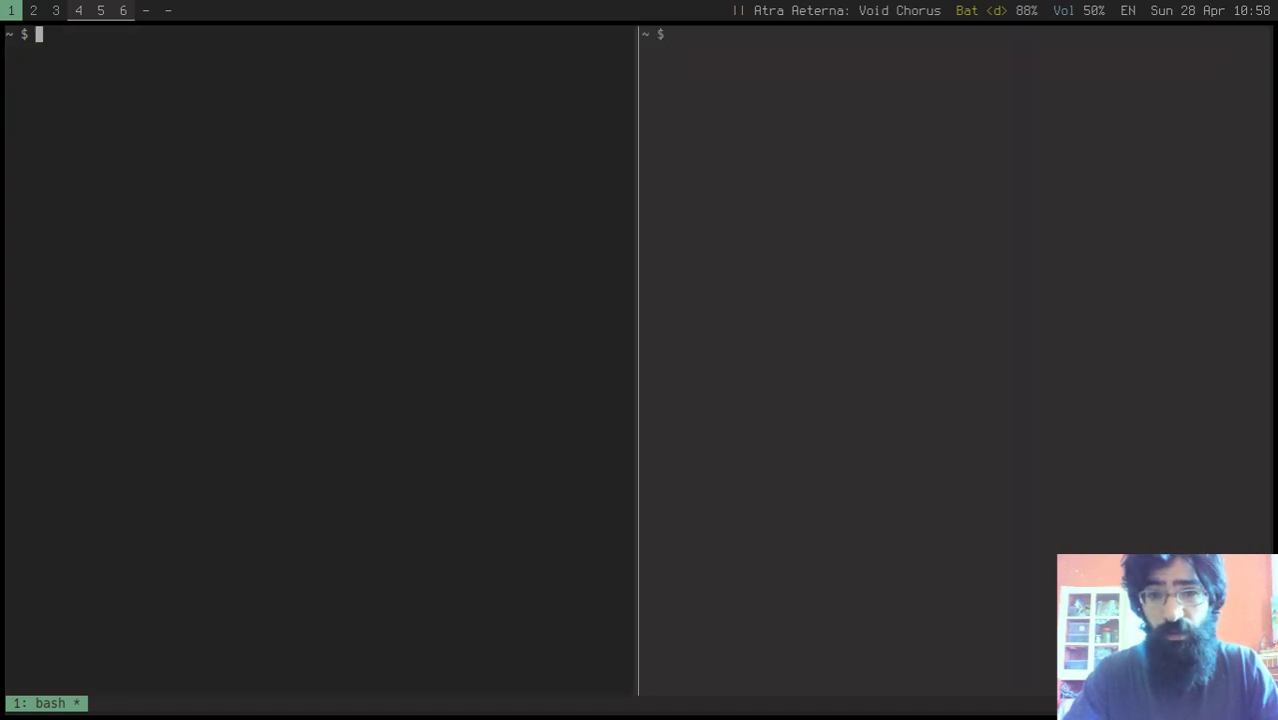
pyautogui.hotkey('ctrl', 'd')
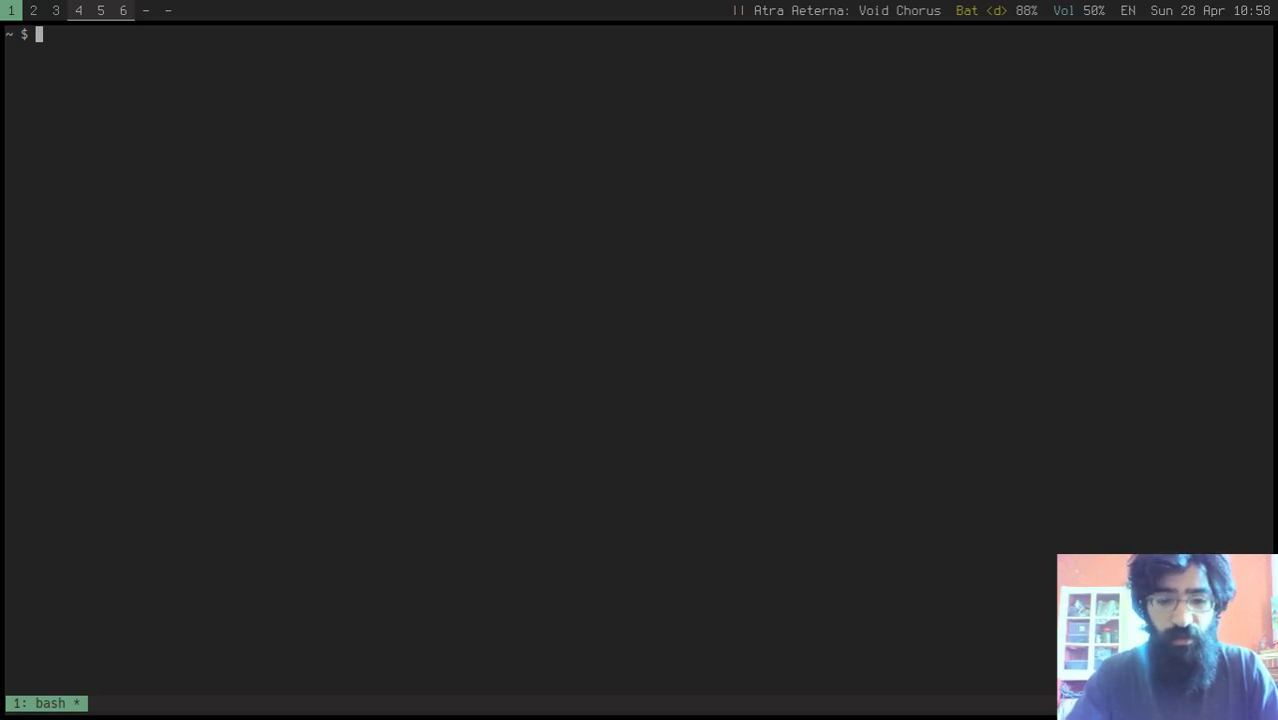
# Step: Split the tmux window side by side, change to the dotfiles directory in the new pane and clear its screen
pyautogui.hotkey('ctrl', 'b')
pyautogui.press('%')
pyautogui.write('cd dot')
pyautogui.press('Tab')
pyautogui.press('Tab')
pyautogui.write('f')
pyautogui.press('Tab')
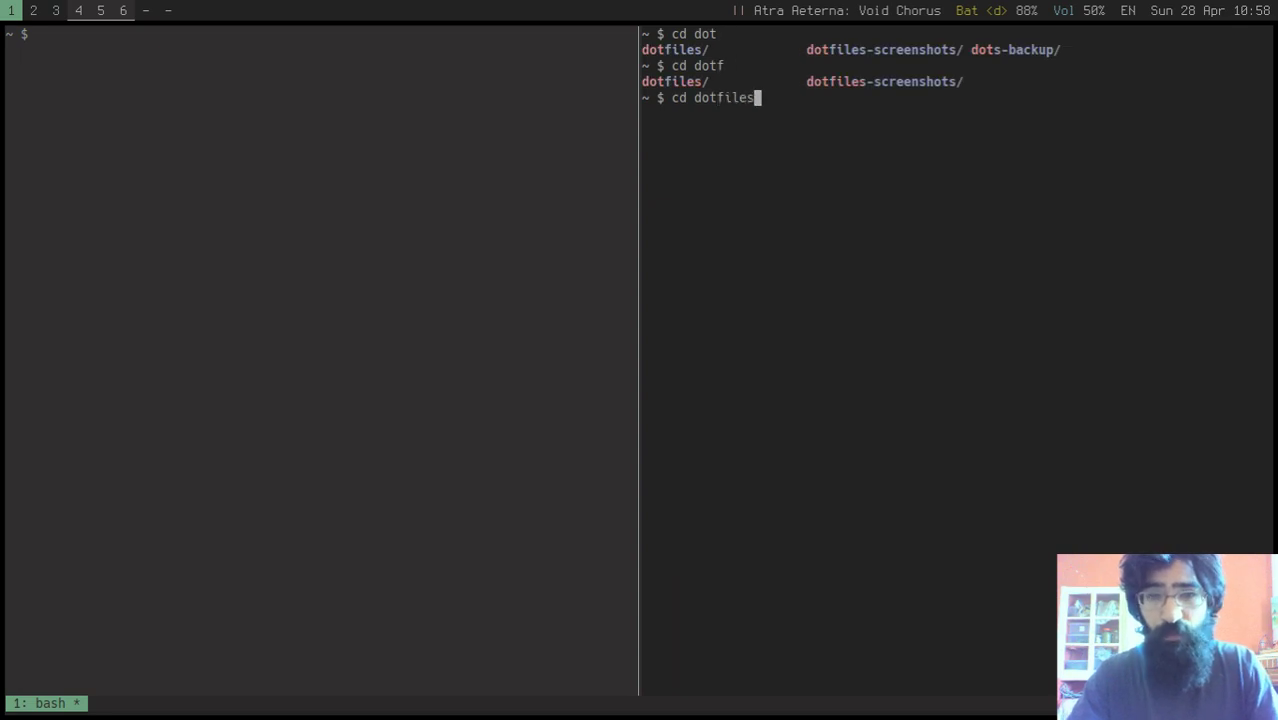
pyautogui.press('Return')
pyautogui.hotkey('ctrl', 'l')
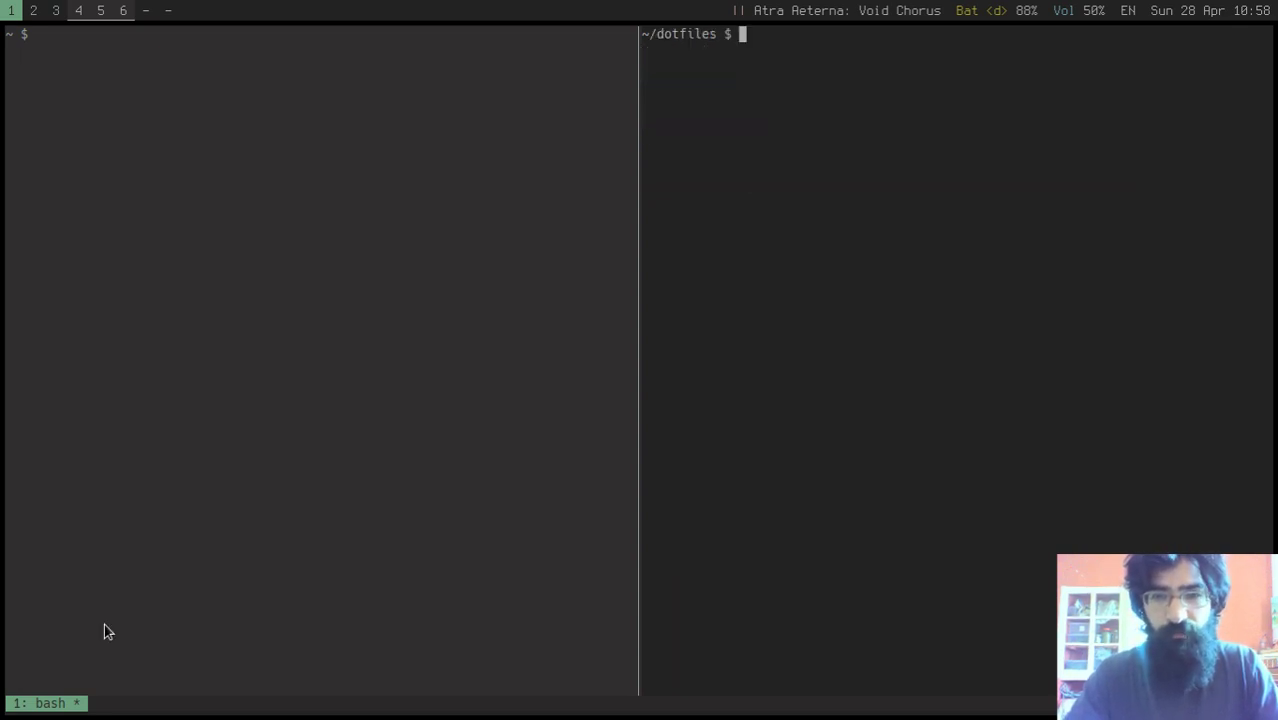
# Step: Close the left home-directory pane and split the remaining ~/dotfiles pane side by side
pyautogui.hotkey('ctrl', 'b')
pyautogui.press('Left')
pyautogui.hotkey('ctrl', 'd')
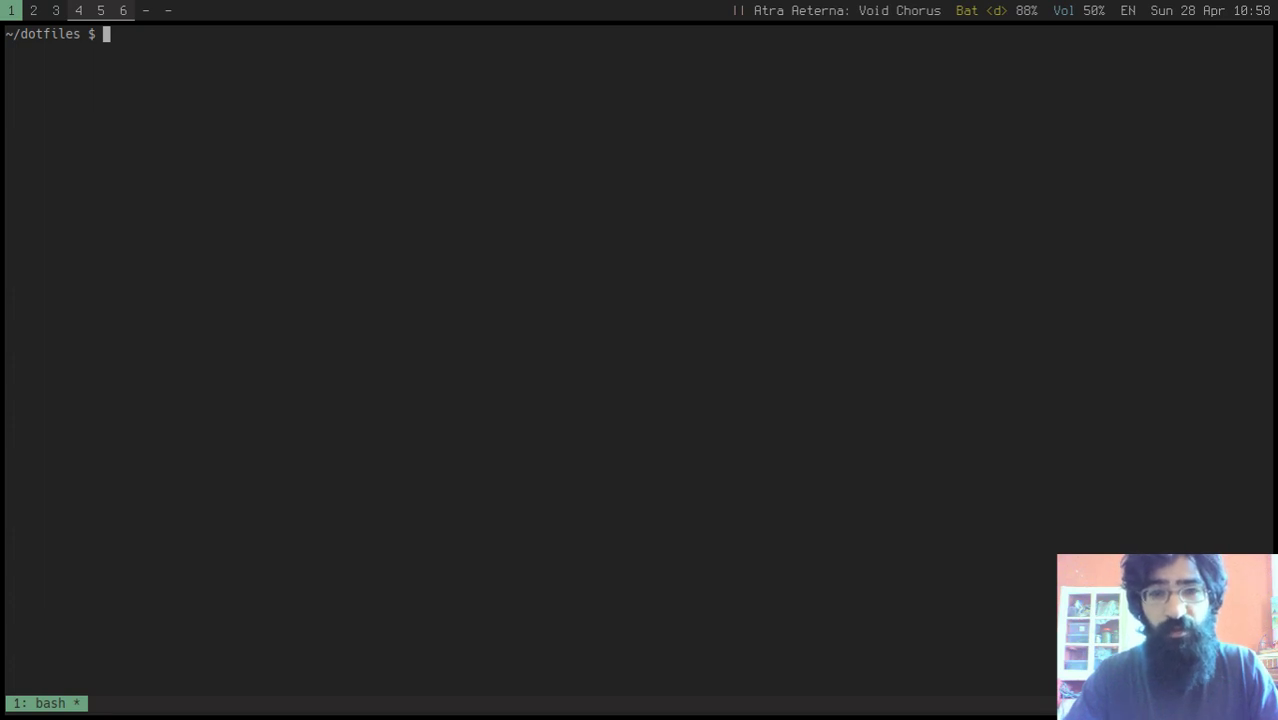
pyautogui.hotkey('ctrl', 'b')
pyautogui.press('%')
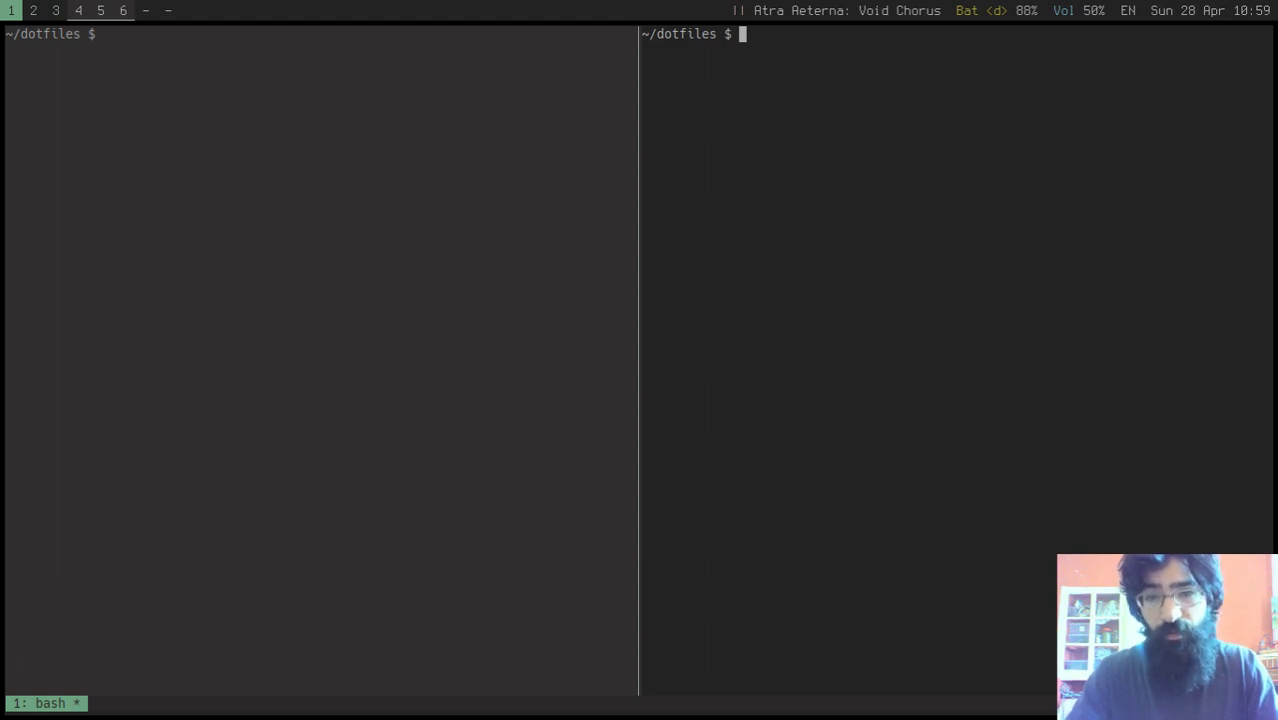
# Step: Display the dotfiles commit history in the right pane with git log --oneline, and reopen it with the glo alias
pyautogui.write('git log ')
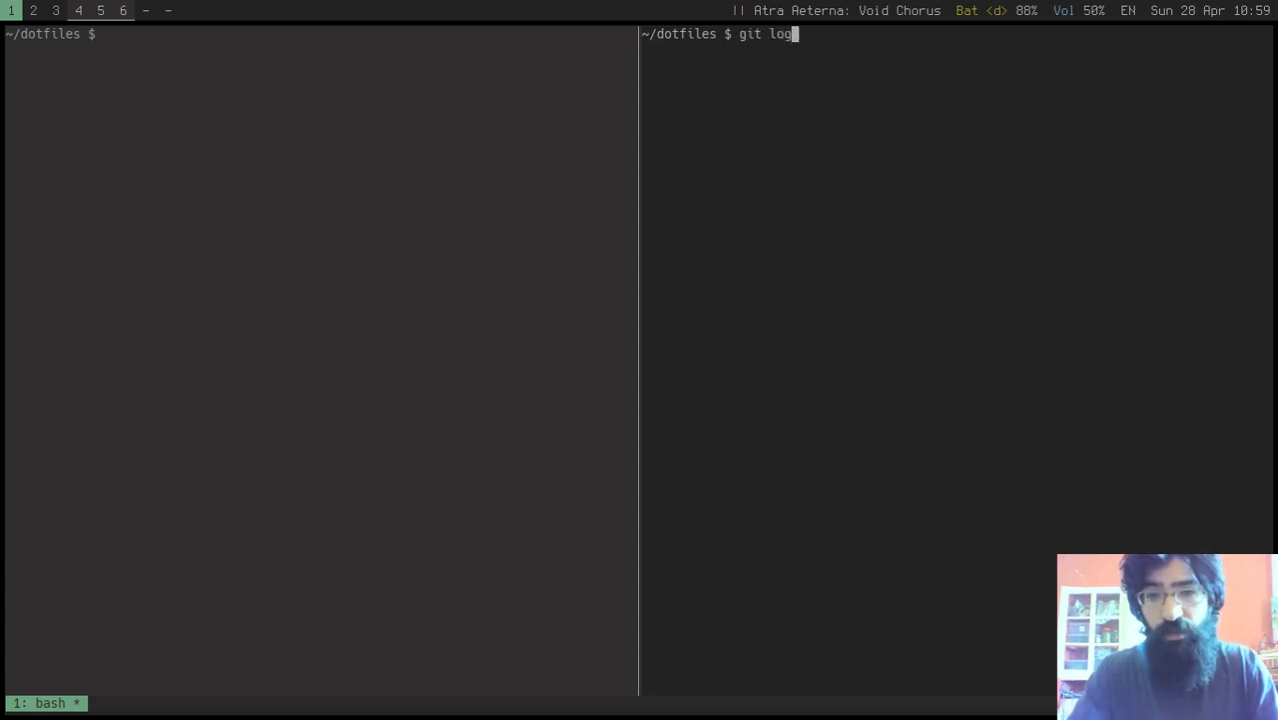
pyautogui.write('--one')
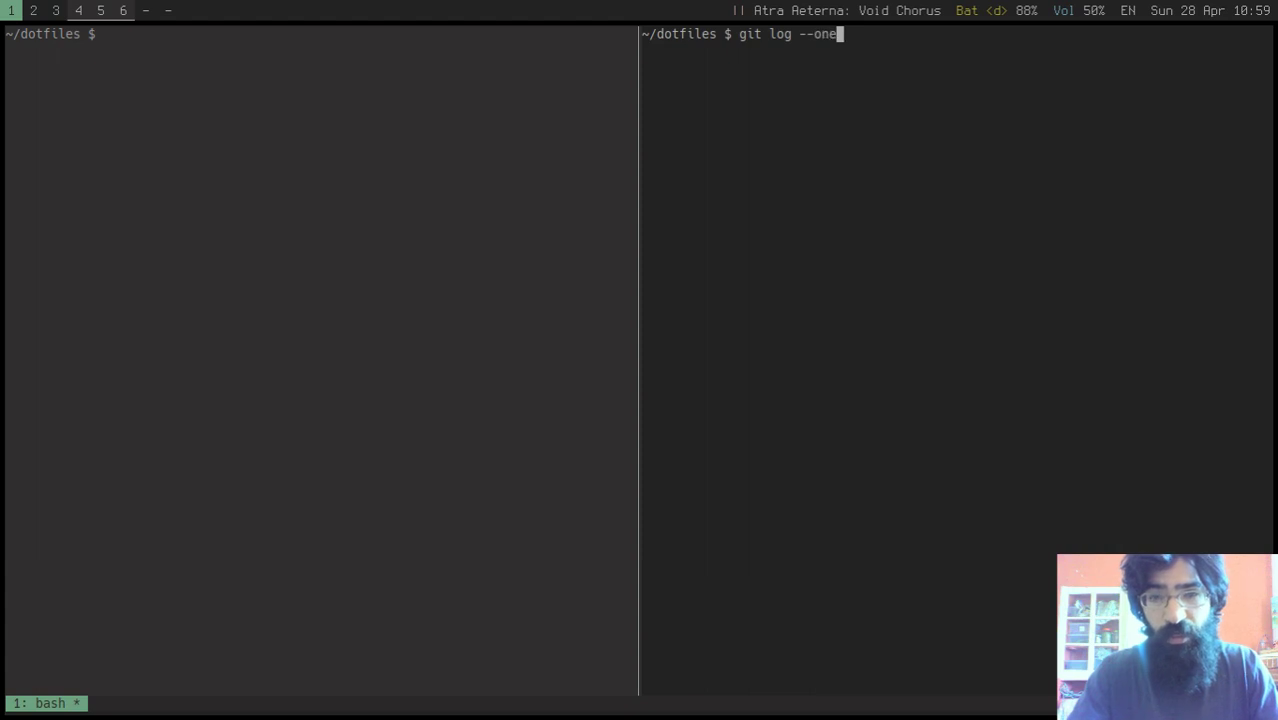
pyautogui.write('line')
pyautogui.press('Return')
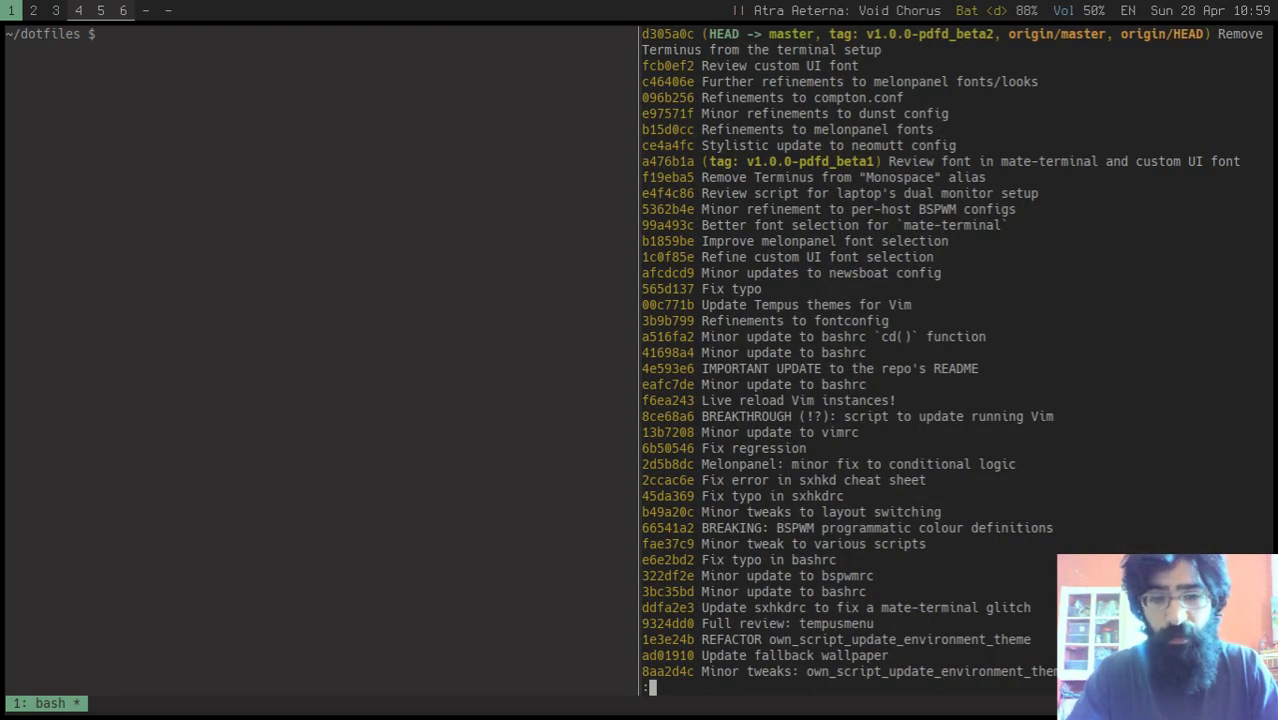
pyautogui.write('q')
pyautogui.write('glo')
pyautogui.press('Return')
# Step: Open README.md in Vim in the left pane
pyautogui.press('super+h')
pyautogui.write('vi RE')
pyautogui.press('Tab')
pyautogui.press('Return')
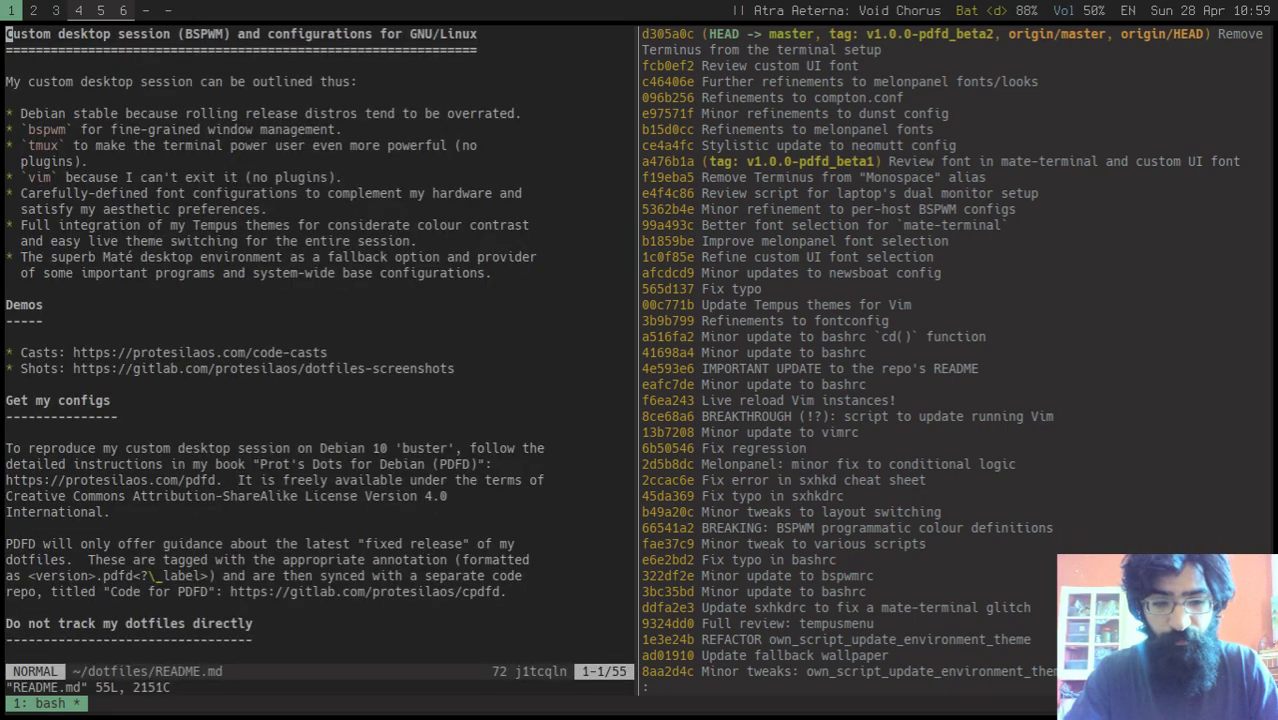
# Step: Split the README.md pane into stacked panes and open the COPYING file in Vim in the lower one
pyautogui.hotkey('ctrl', 'b')
pyautogui.press('"')
pyautogui.write('v CH')
pyautogui.press('Tab')
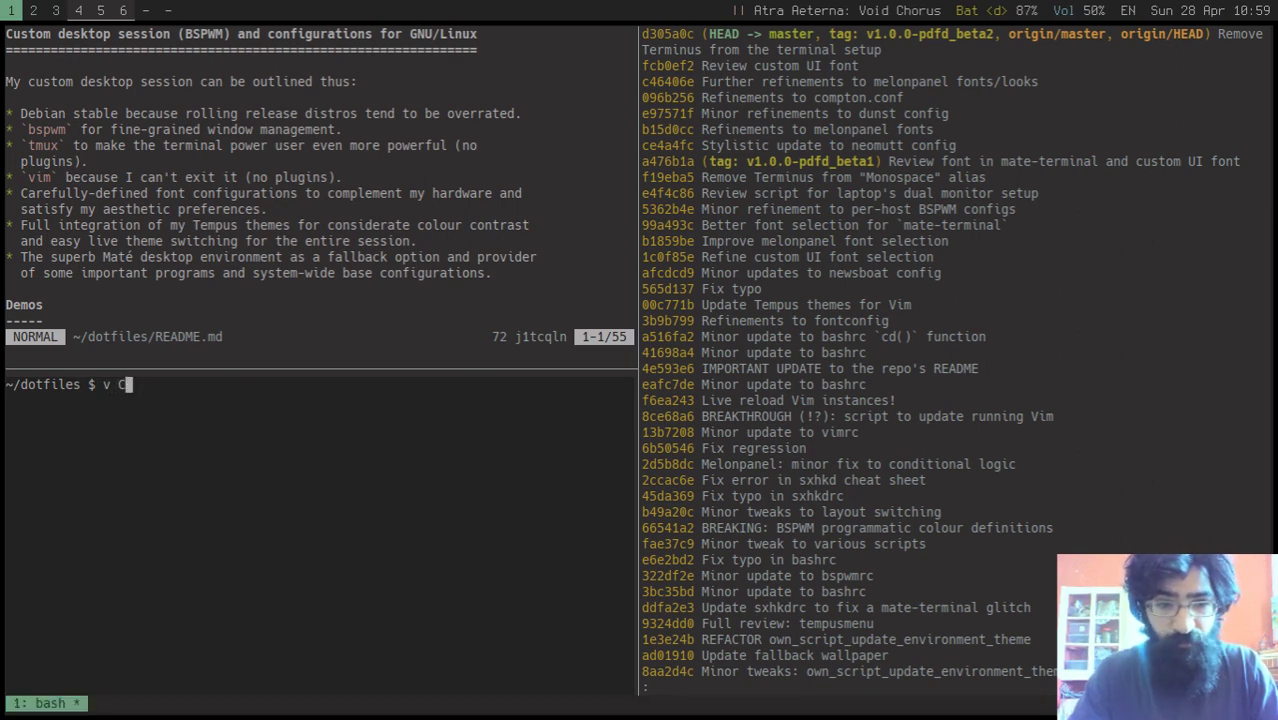
pyautogui.press('BackSpace')
pyautogui.press('BackSpace')
pyautogui.press('BackSpace')
pyautogui.write('im')
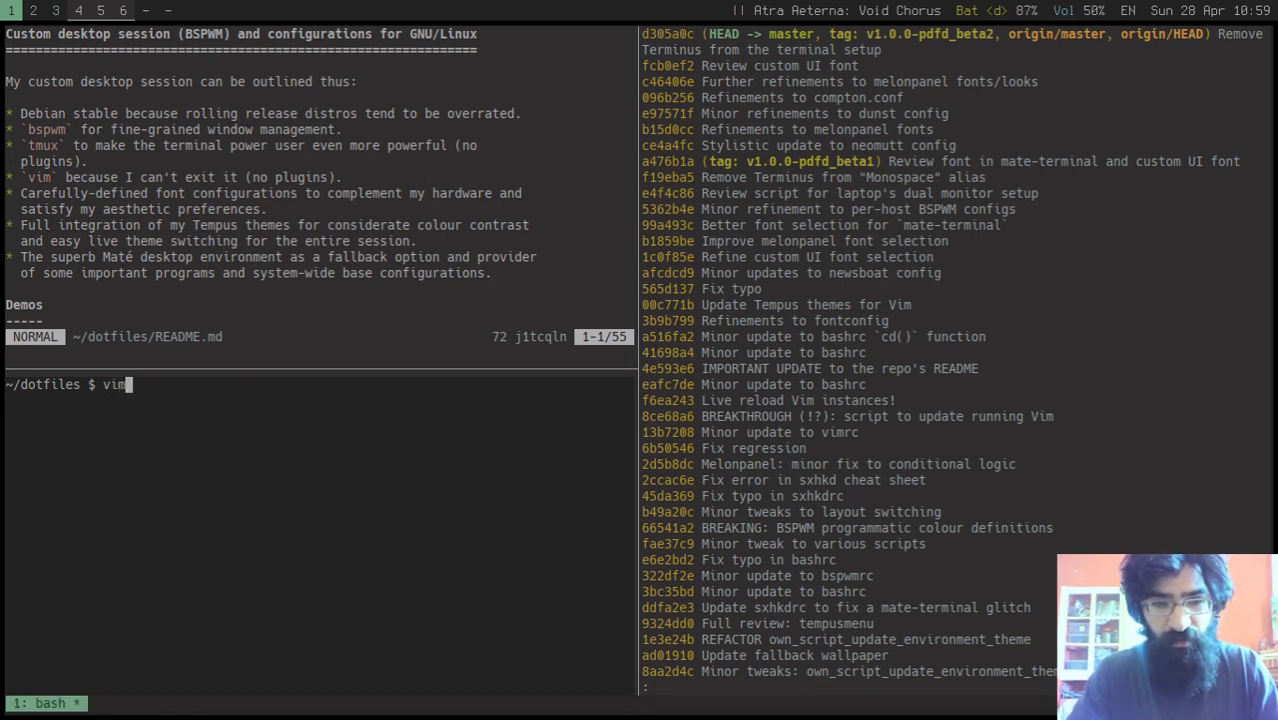
pyautogui.write(' C')
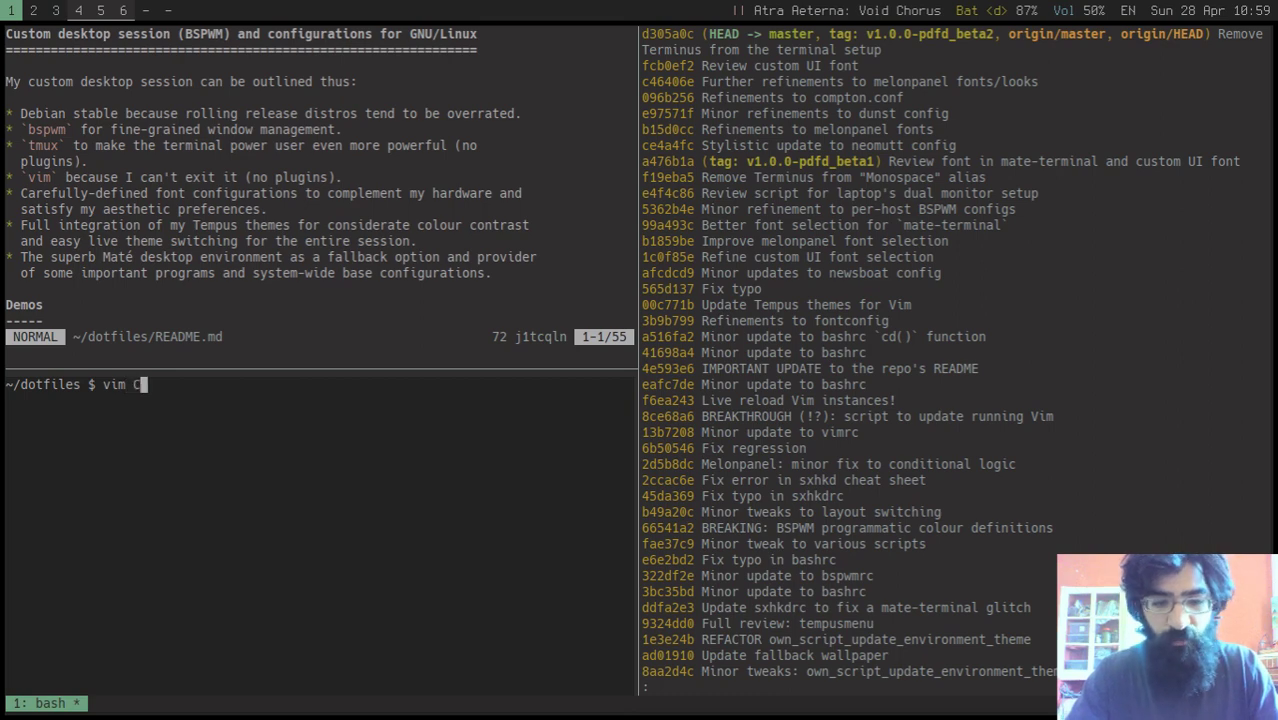
pyautogui.press('Tab')
pyautogui.write('O')
pyautogui.press('Tab')
pyautogui.press('Return')
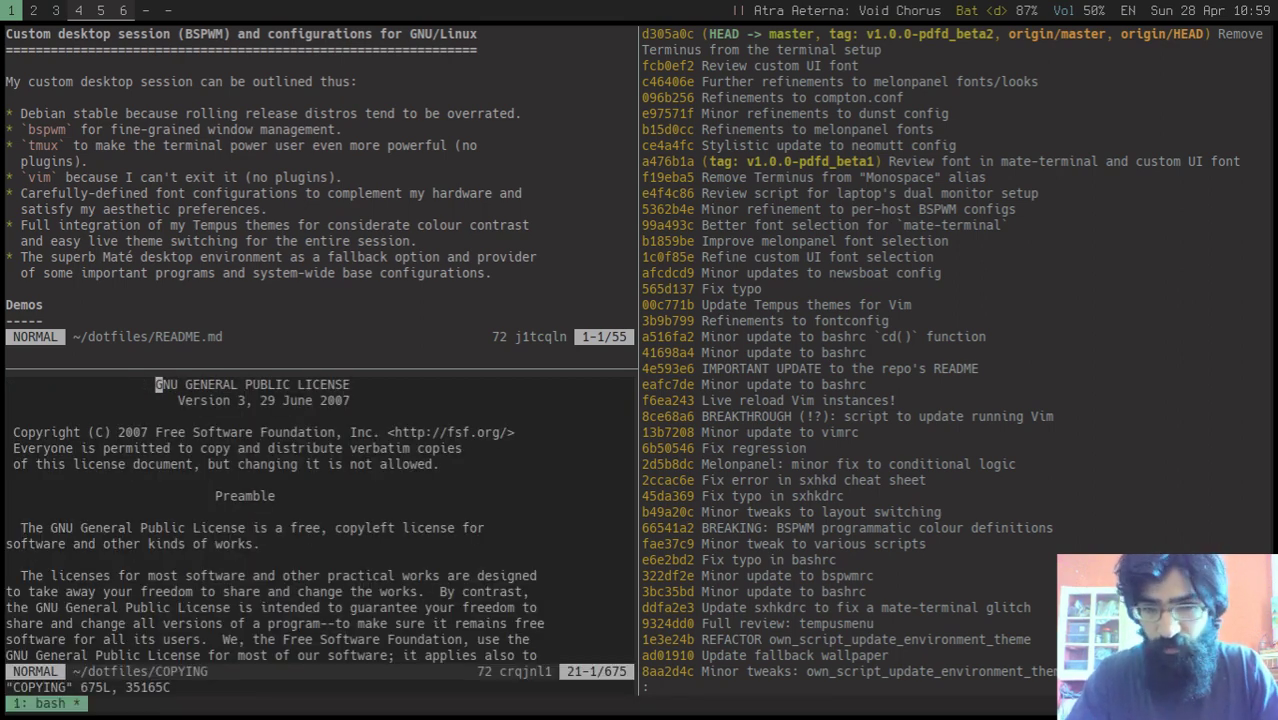
# Step: Quit COPYING and README.md in Vim and close both of their panes
pyautogui.write(':q')
pyautogui.press('Return')
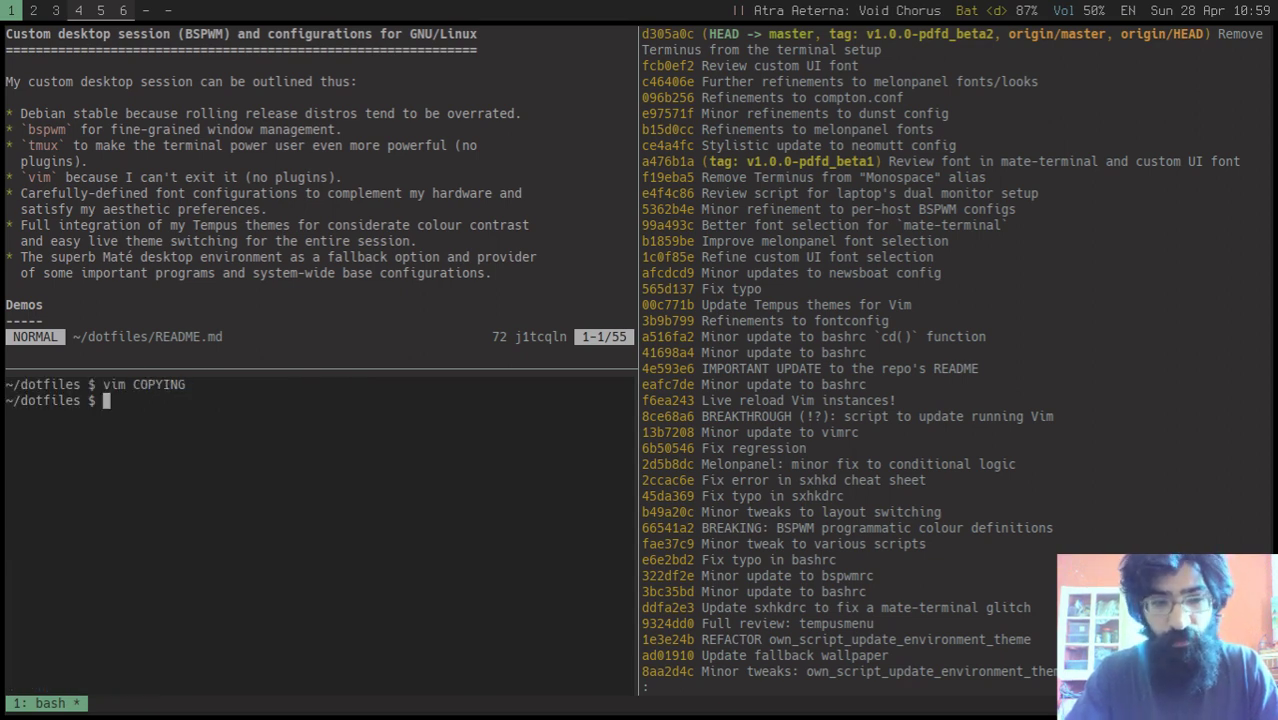
pyautogui.hotkey('ctrl', 'd')
pyautogui.write(':q')
pyautogui.press('Return')
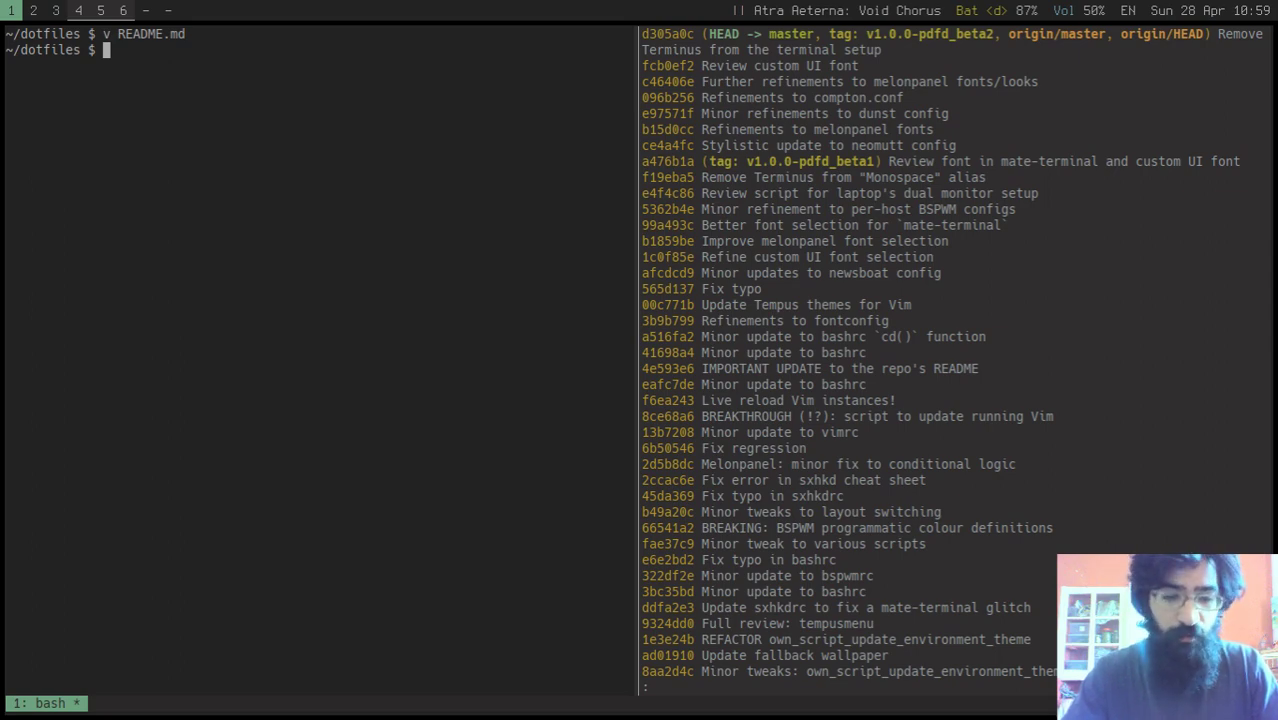
pyautogui.hotkey('ctrl', 'd')
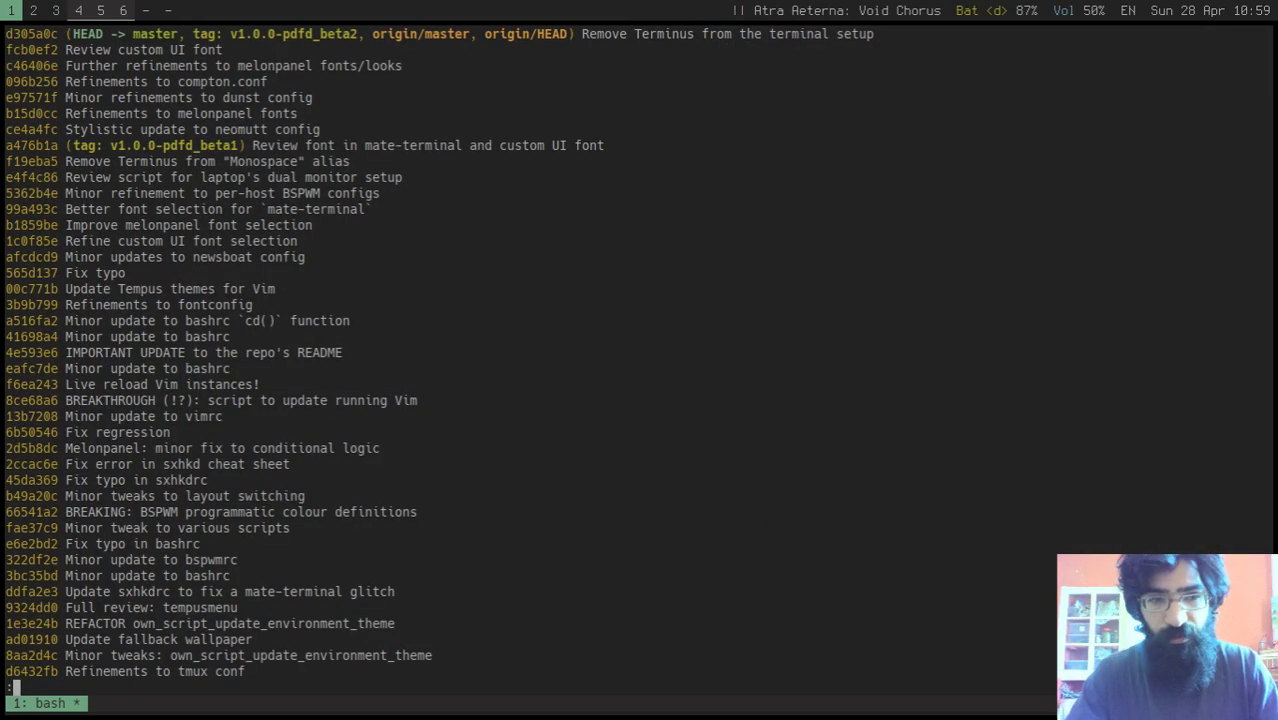
# Step: Exit the commit log to a cleared prompt and change to the bin/bin directory inside dotfiles
pyautogui.press('q')
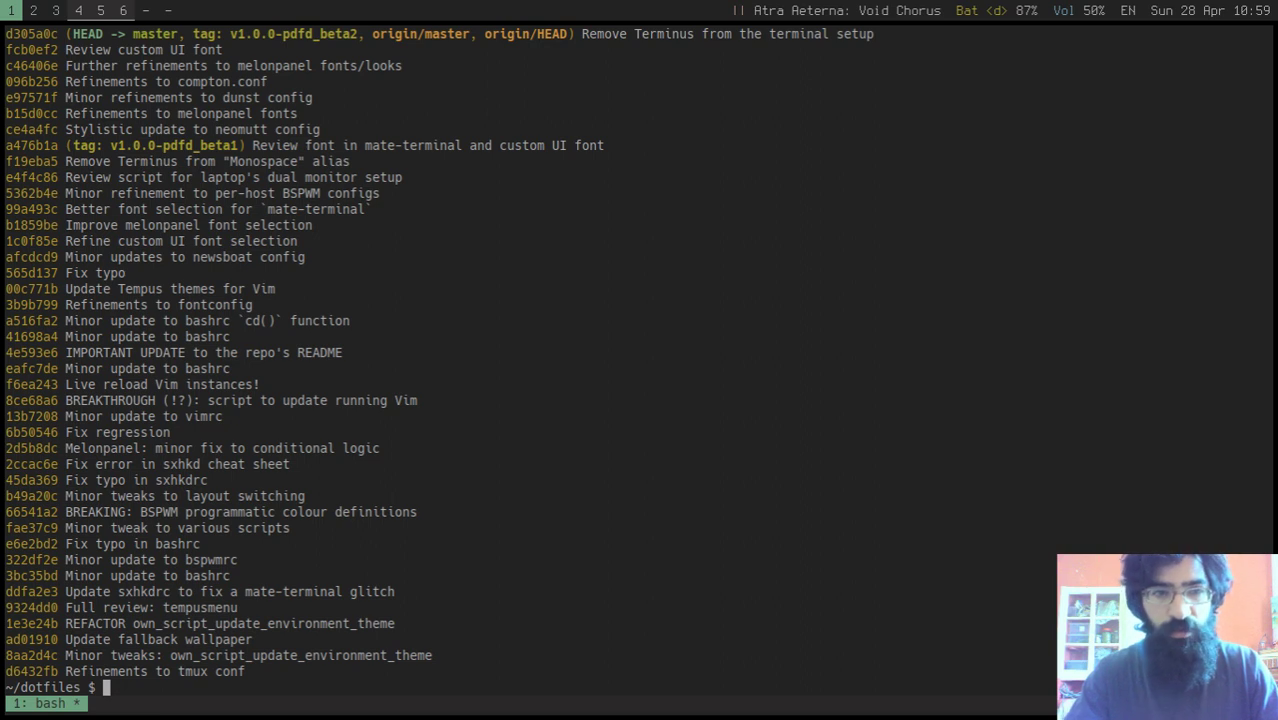
pyautogui.hotkey('ctrl', 'l')
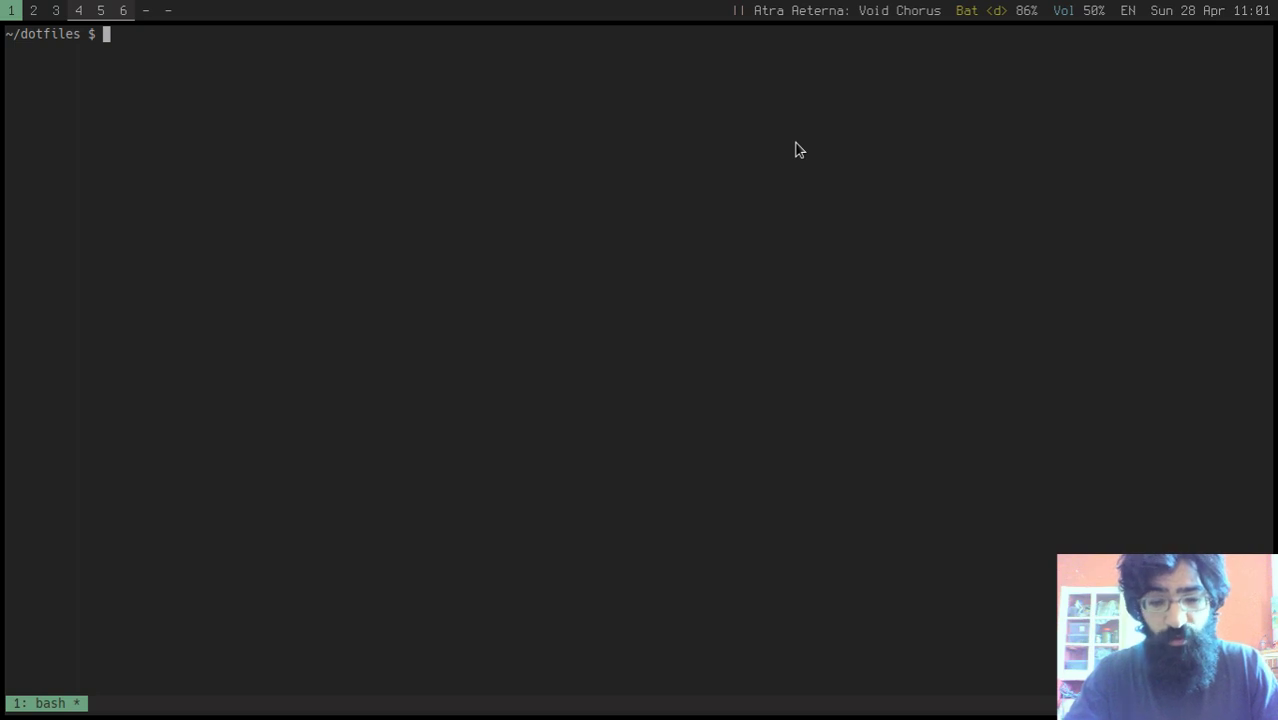
pyautogui.write('cd b')
pyautogui.press('Tab')
pyautogui.press('Tab')
pyautogui.write('in/bin/')
pyautogui.press('Return')
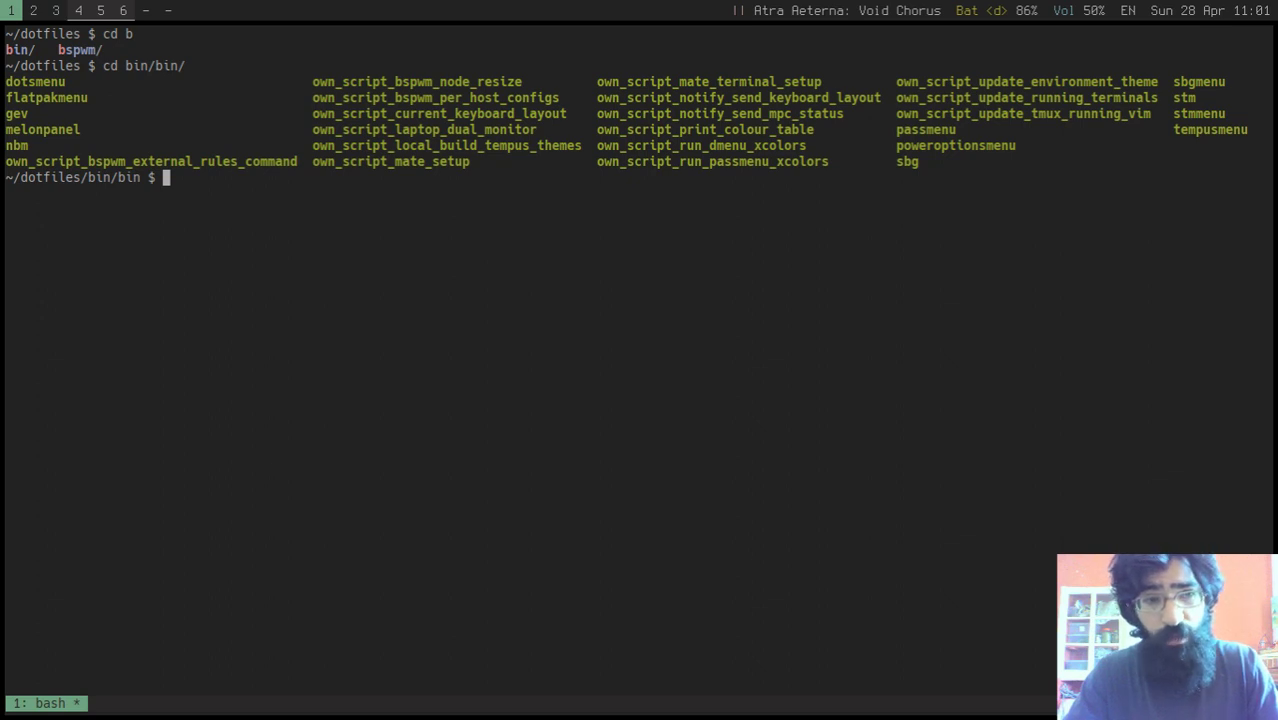
# Step: Open the melonpanel script in Vim from the bin/bin directory
pyautogui.write('v melo')
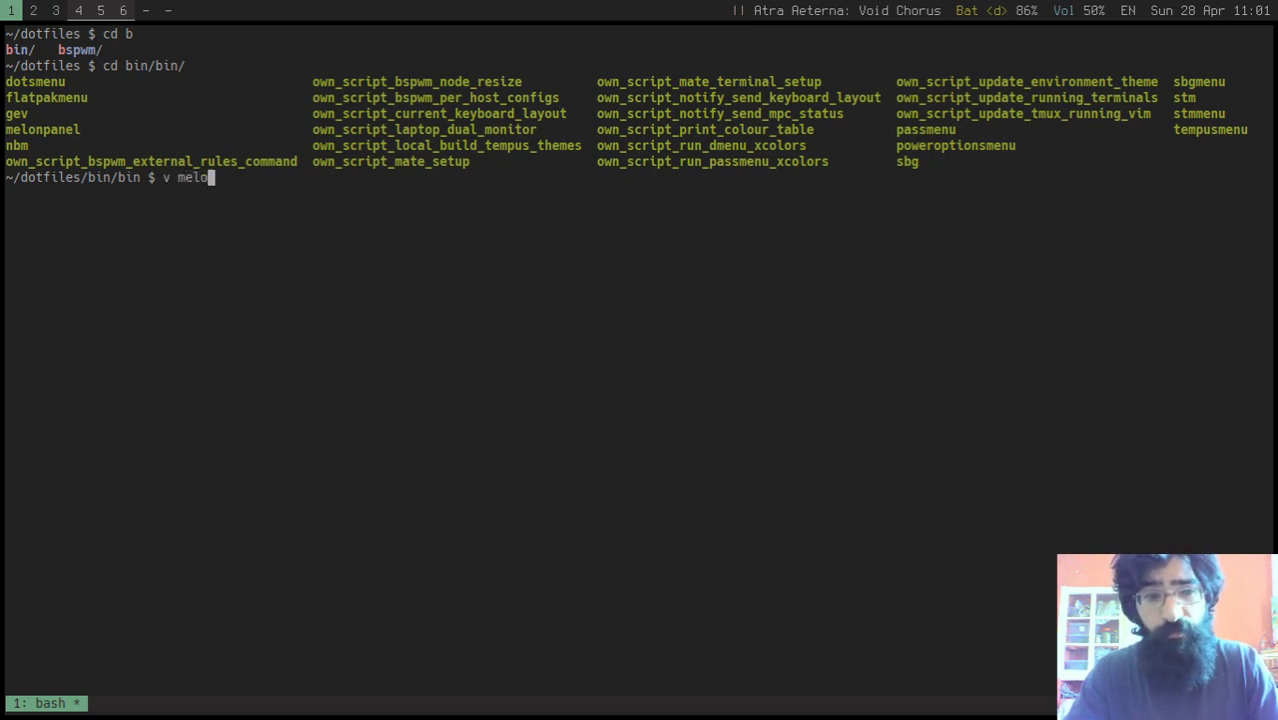
pyautogui.press('Tab')
pyautogui.press('Return')
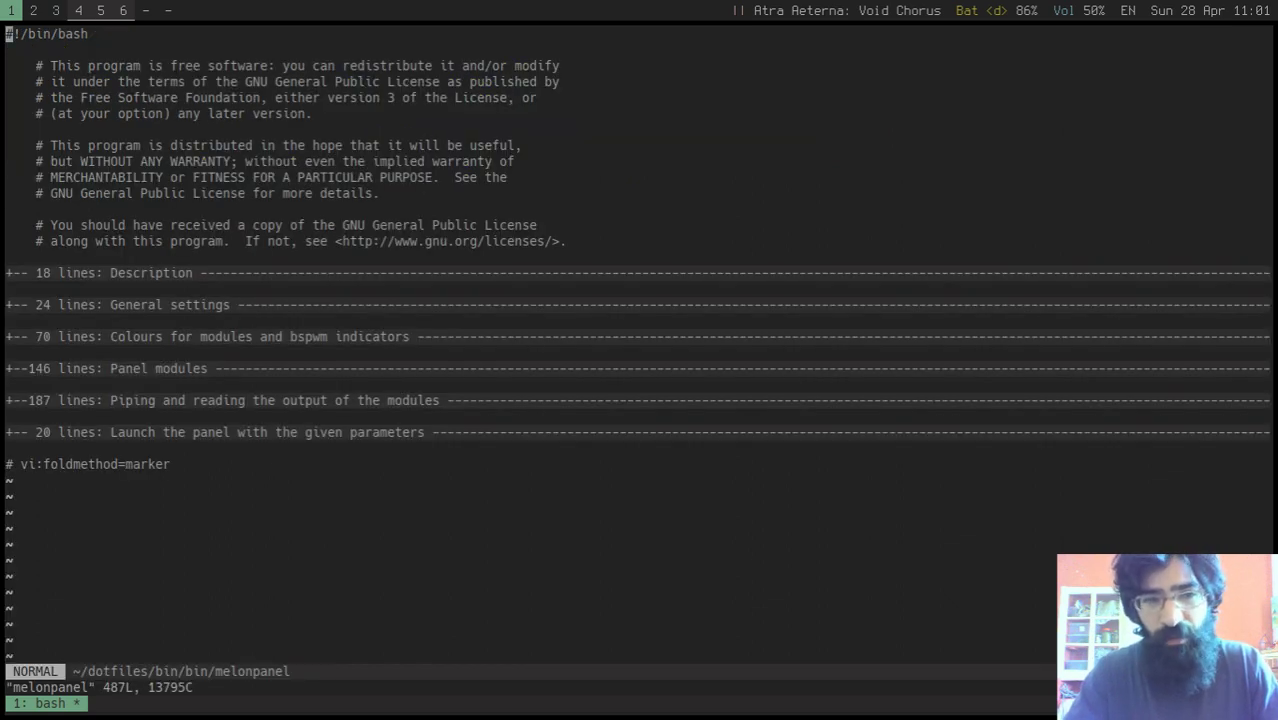
# Step: Unfold the Description section of melonpanel and fold it again
pyautogui.press('M')
pyautogui.press('k')
pyautogui.press('k')
pyautogui.press('k')
pyautogui.press('k')
pyautogui.press('k')
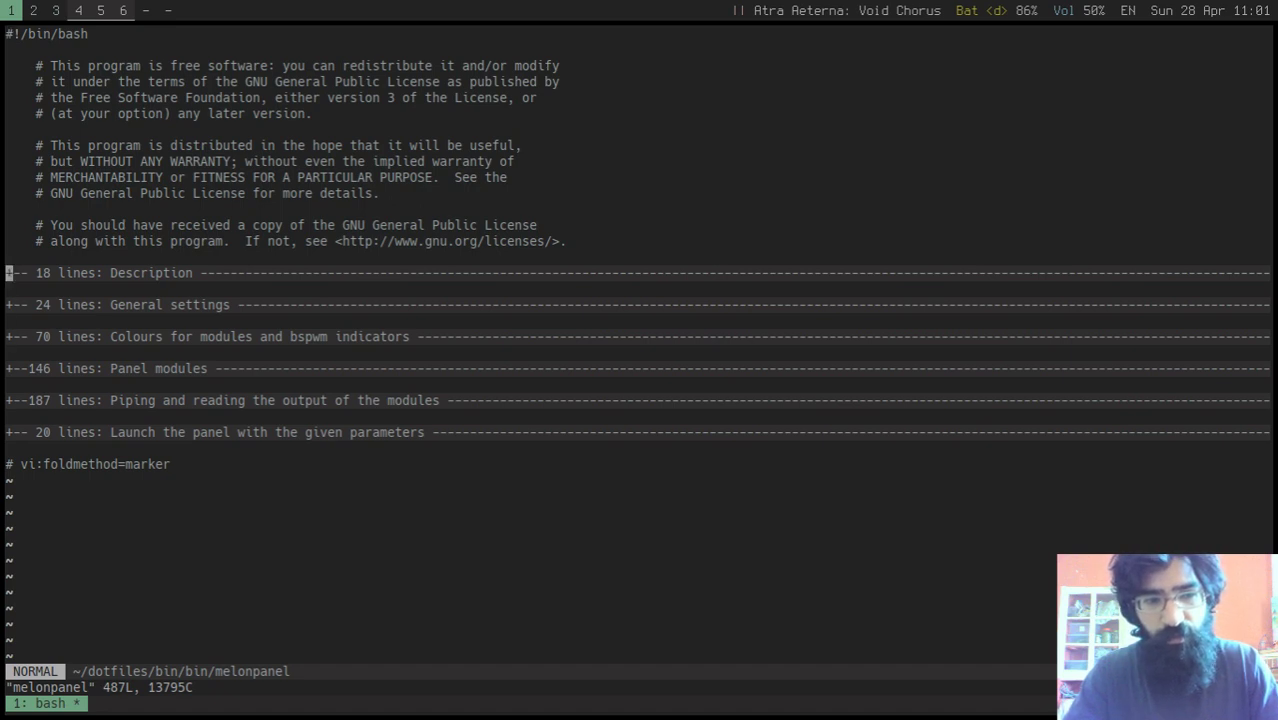
pyautogui.press('z')
pyautogui.press('a')
pyautogui.press('z')
pyautogui.press('a')
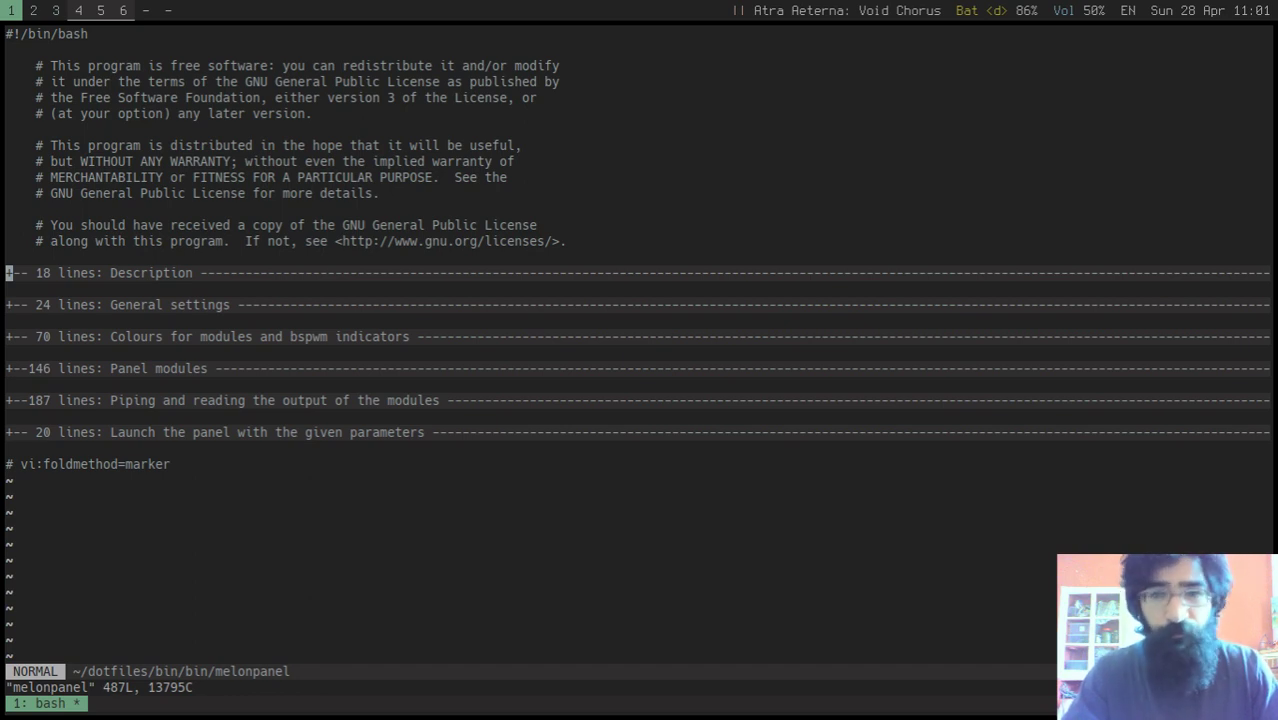
# Step: Unfold the Panel modules section of melonpanel to show its code
pyautogui.press('j')
pyautogui.press('j')
pyautogui.press('j')
pyautogui.press('z')
pyautogui.press('a')
pyautogui.hotkey('ctrl', 'd')
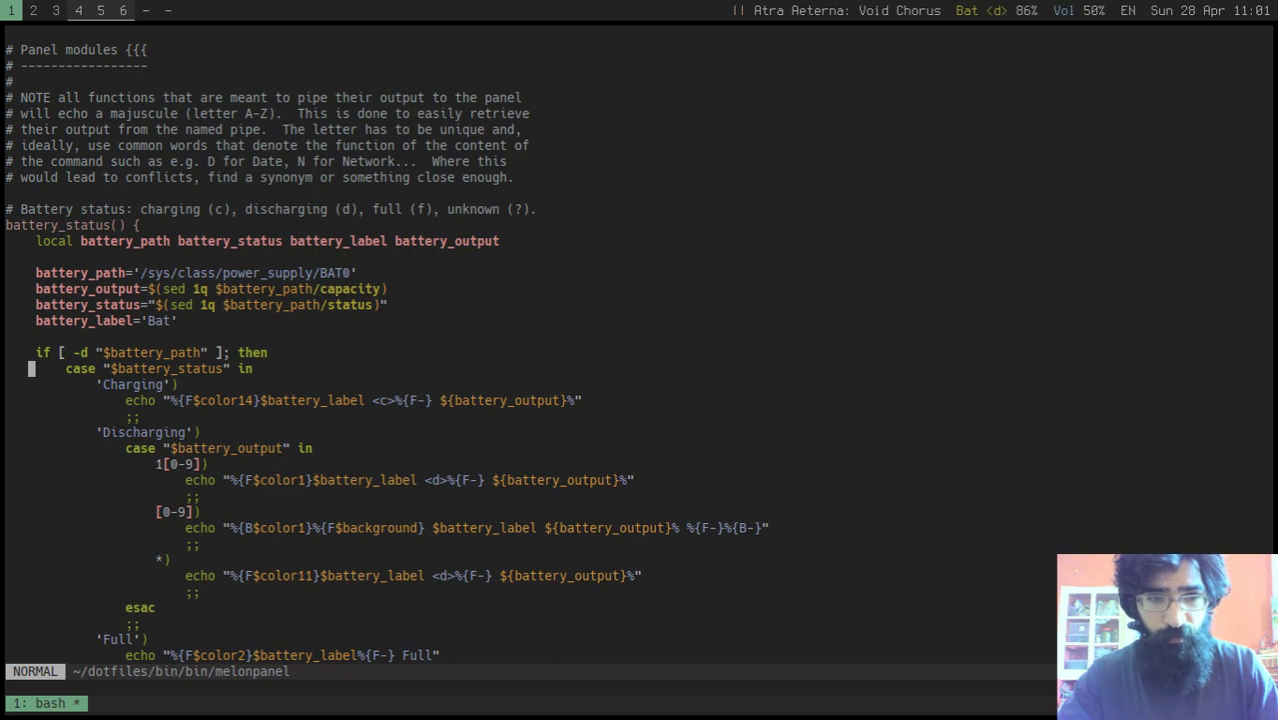
# Step: Examine the battery_status function in melonpanel, including its charging, discharging and full cases
pyautogui.press('k')
pyautogui.press('k')
pyautogui.press('k')
pyautogui.press('k')
pyautogui.press('j')
pyautogui.press('j')
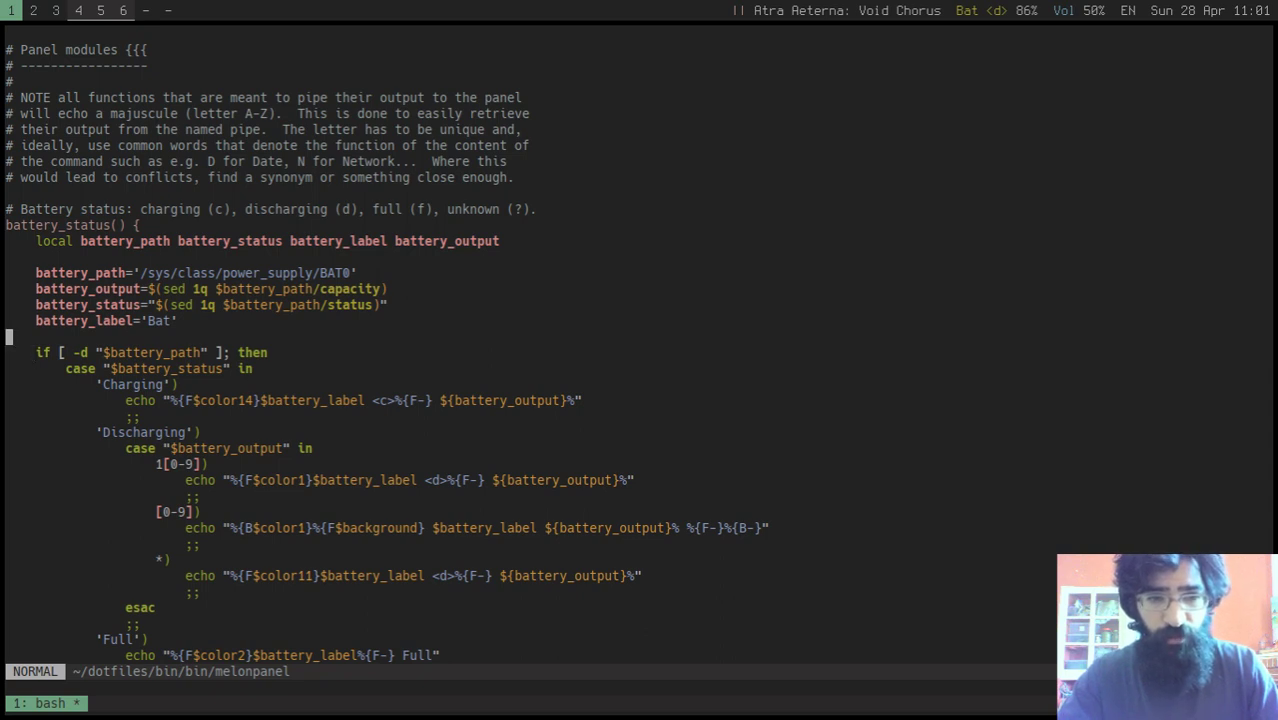
pyautogui.hotkey('ctrl', 'd')
pyautogui.press('k')
pyautogui.press('k')
pyautogui.press('k')
pyautogui.press('k')
pyautogui.press('k')
pyautogui.press('k')
pyautogui.press('k')
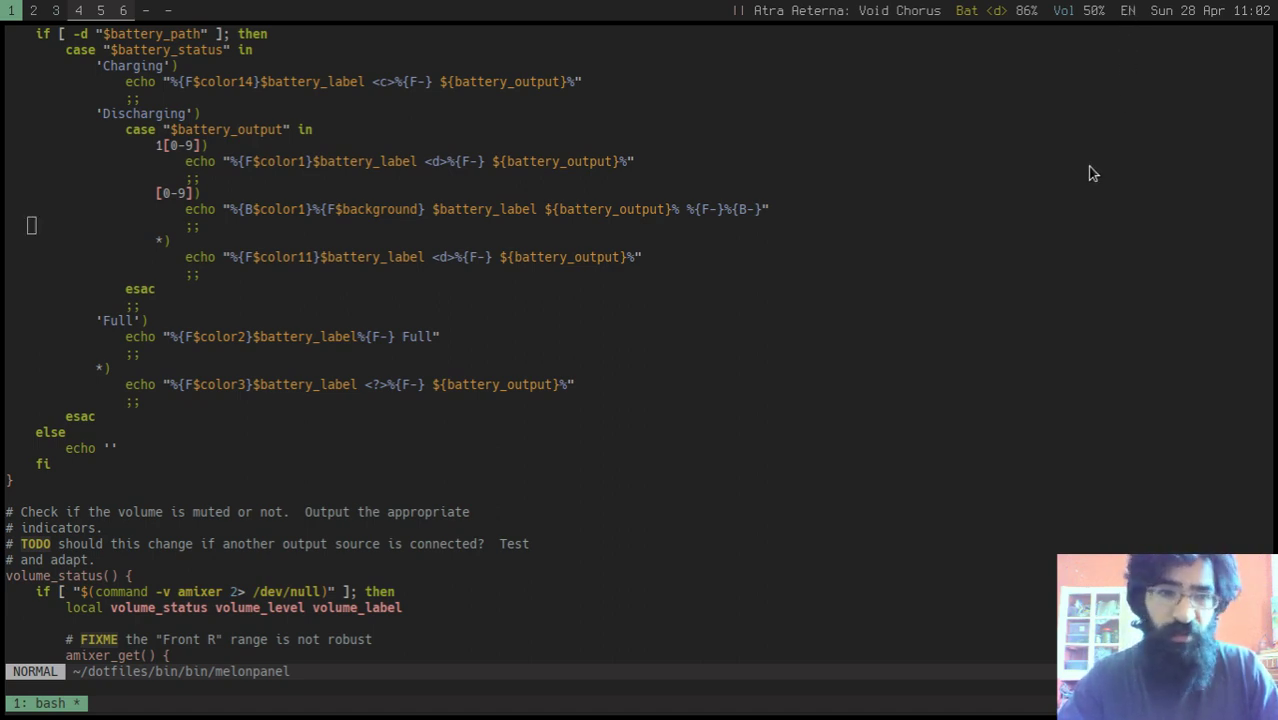
# Step: Switch to the browser on desktop 5 and return to the melonpanel script on desktop 1
pyautogui.hotkey('alt', 'shift')
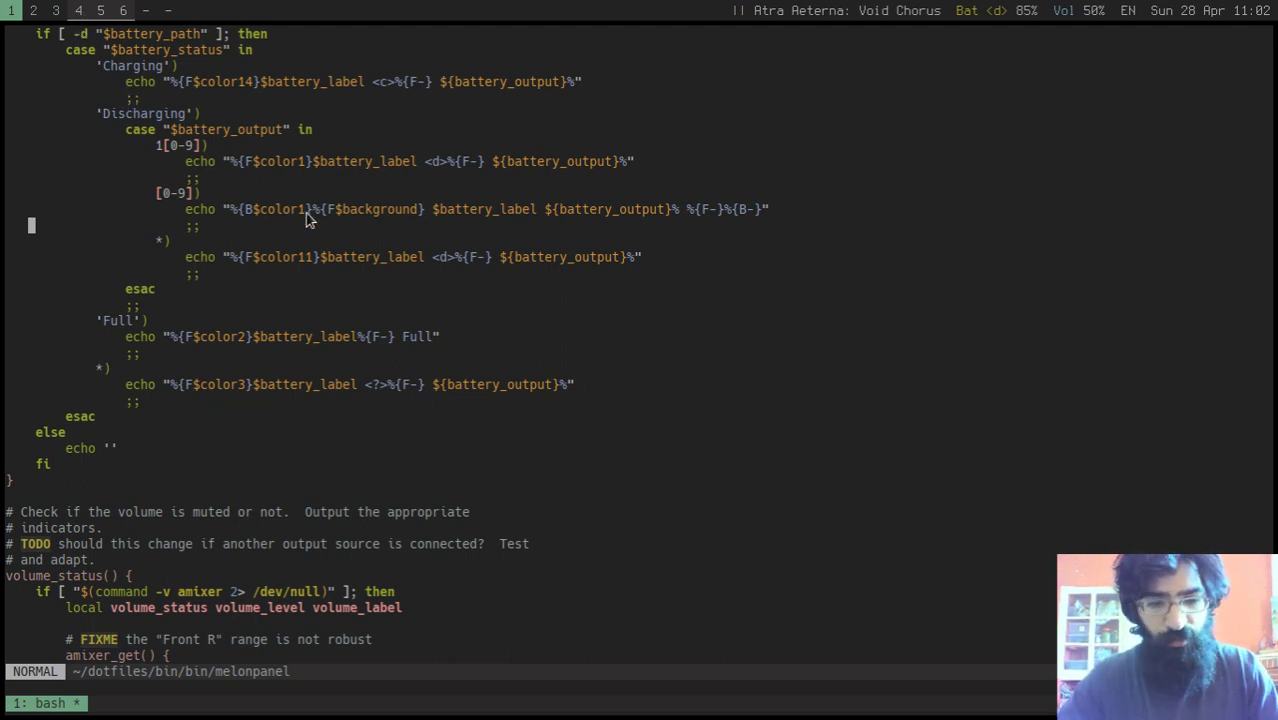
pyautogui.press('super+5')
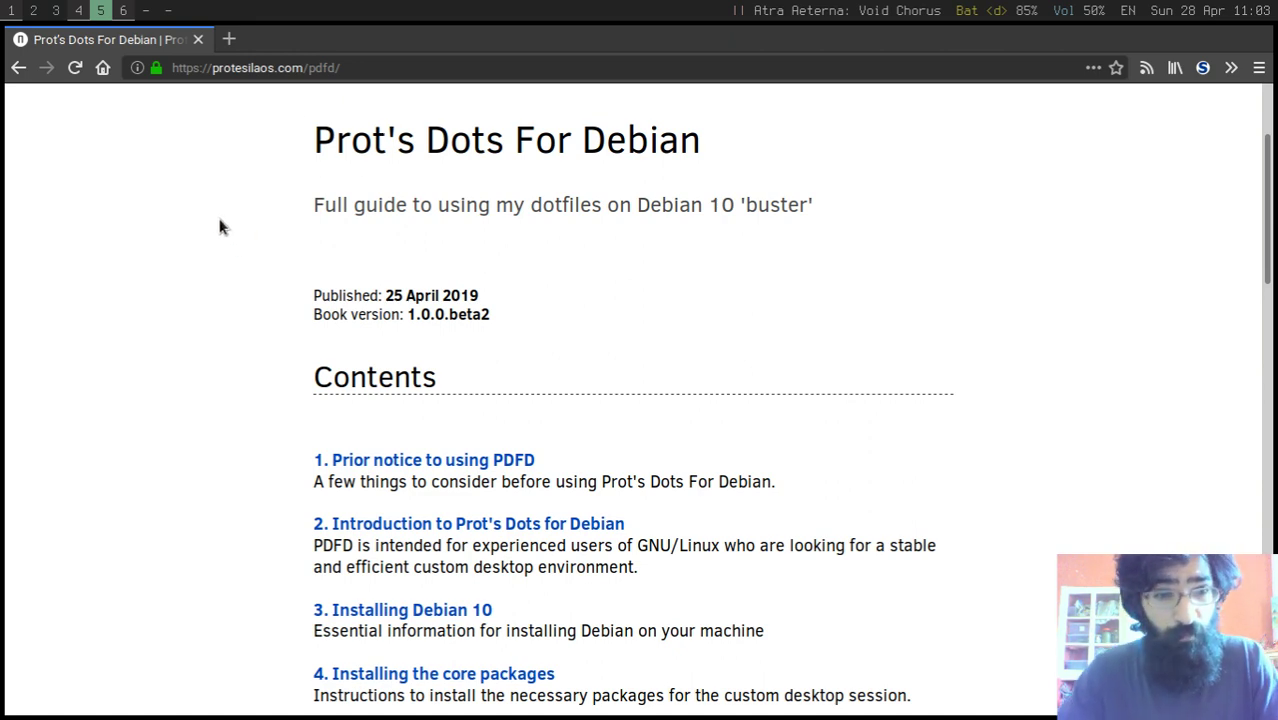
pyautogui.press('super+1')
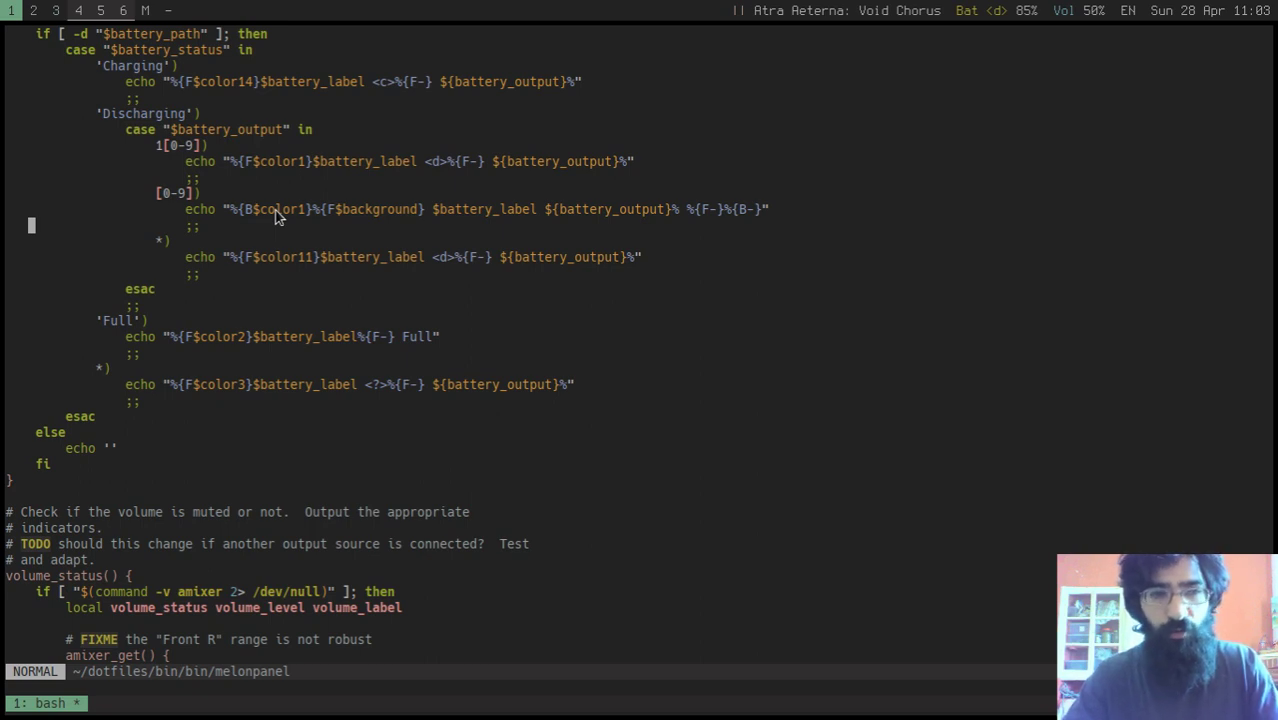
# Step: Open a new terminal in the monocle layout and return desktop 1 to the tiled layout
pyautogui.hotkey('ctrl', 'y')
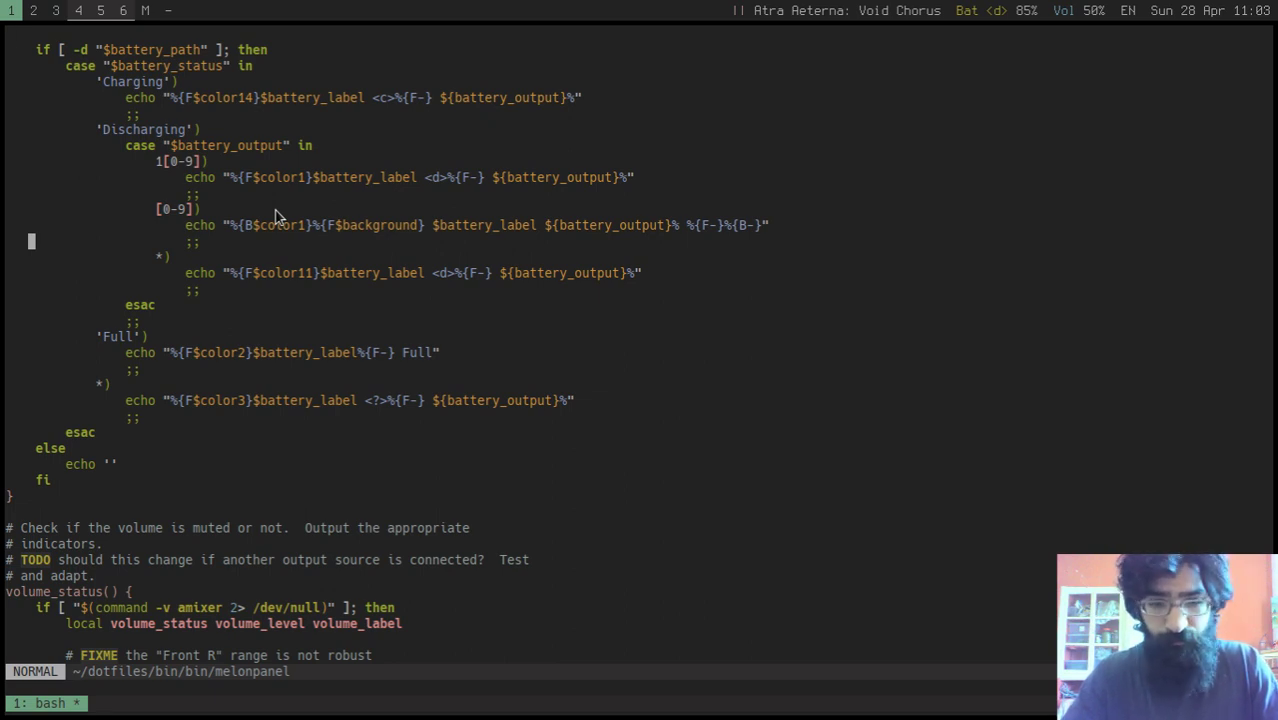
pyautogui.press('super+Return')
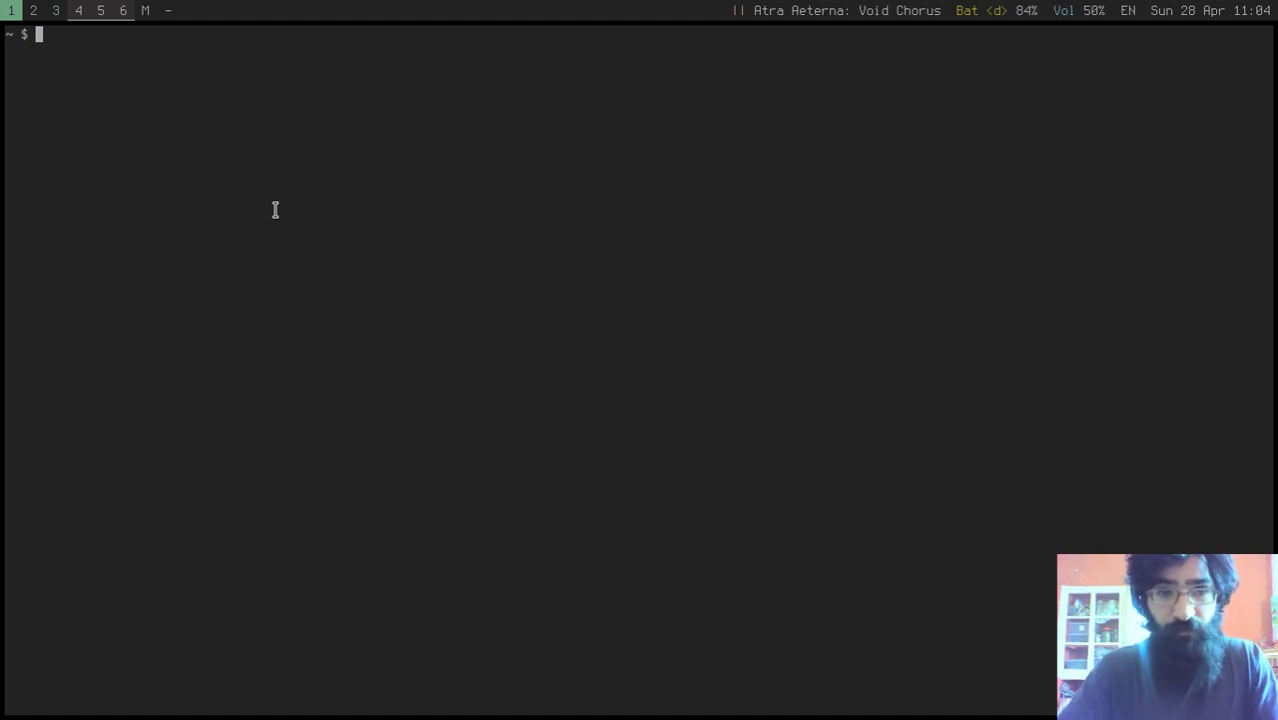
pyautogui.press('super+m')
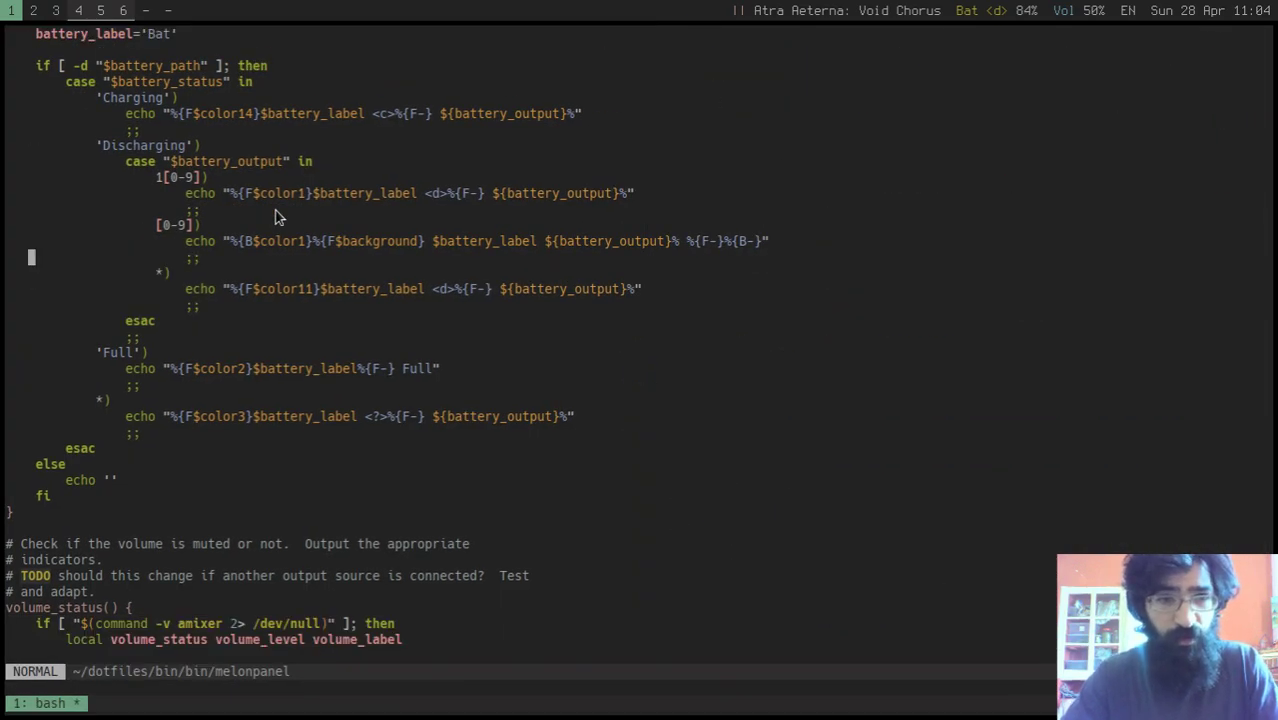
# Step: Open a terminal beside the melonpanel editor, toggle the monocle layout on and off repeatedly, and close the terminal
pyautogui.press('super+Return')
pyautogui.press('super+Return')
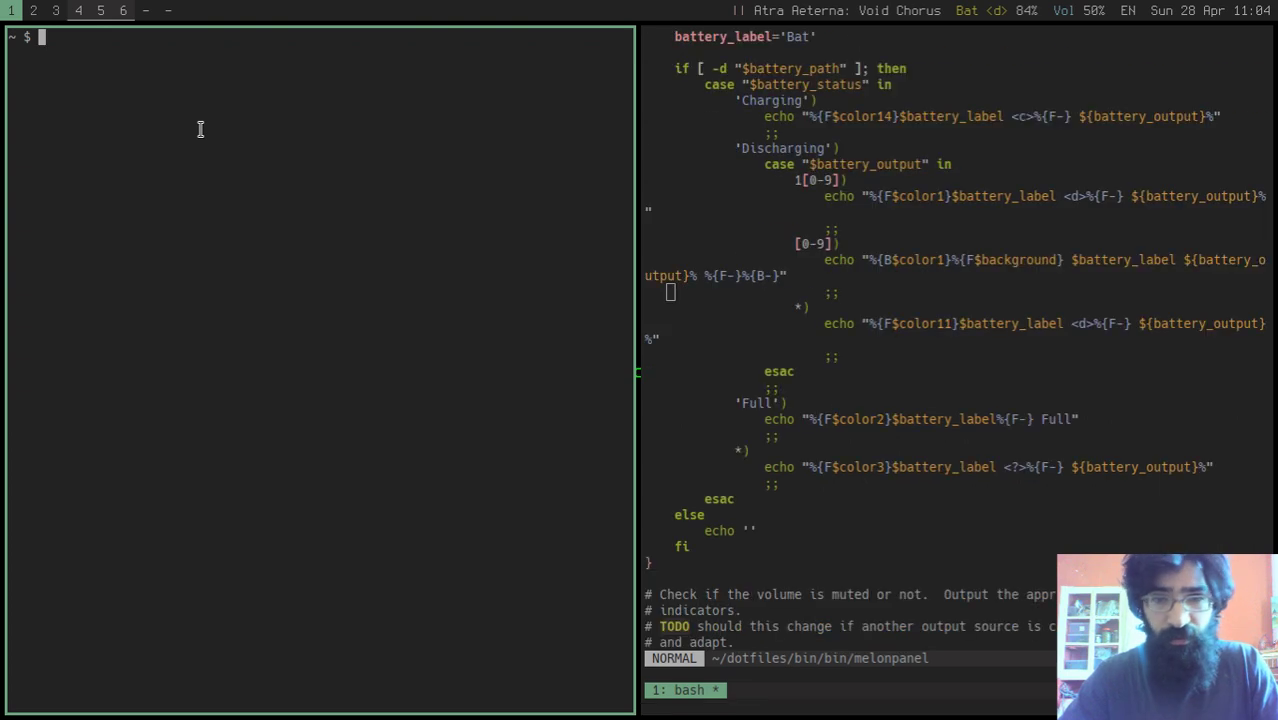
pyautogui.press('super+m')
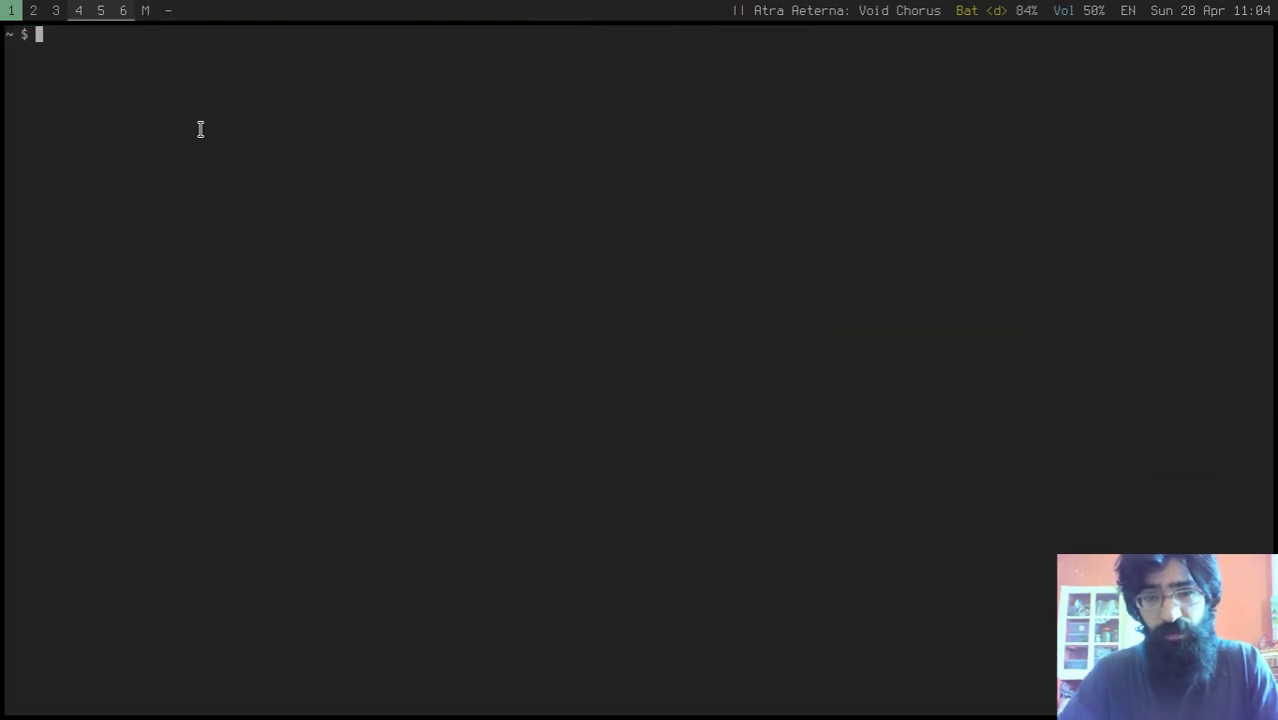
pyautogui.press('super+m')
pyautogui.press('super+m')
pyautogui.press('super+m')
pyautogui.press('super+m')
pyautogui.press('super+m')
pyautogui.press('super+m')
pyautogui.press('super+m')
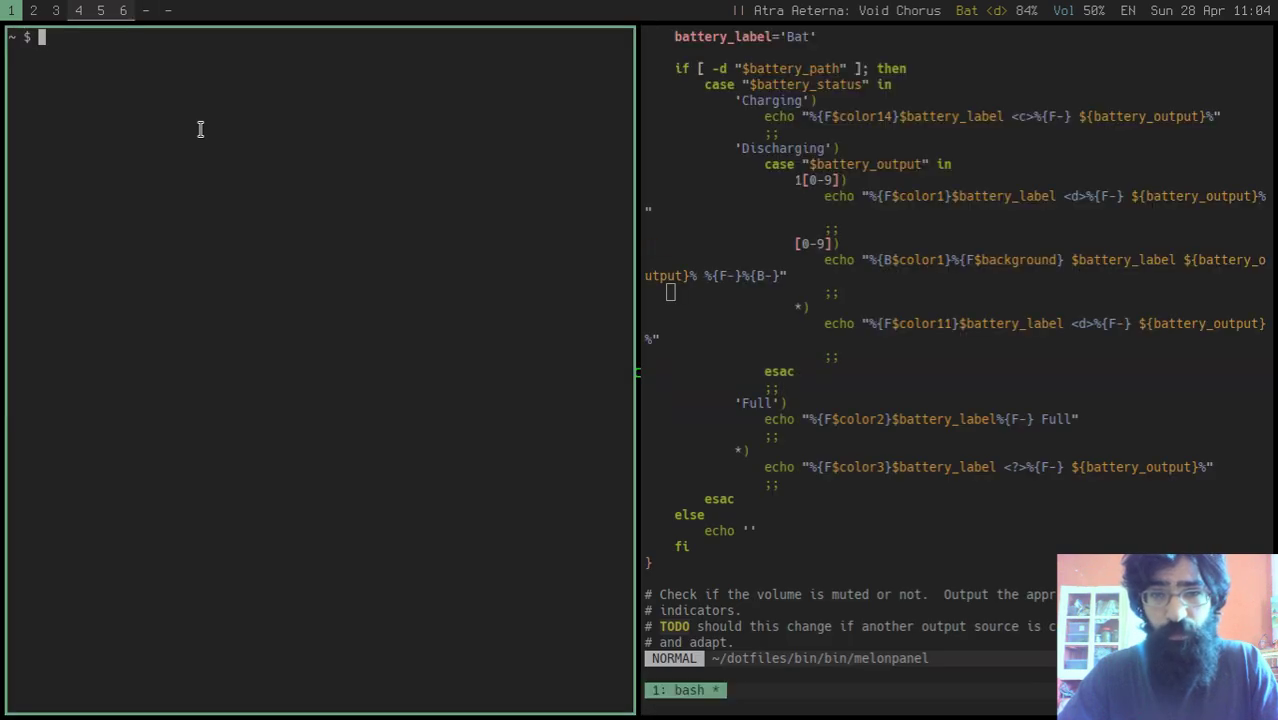
pyautogui.press('super+m')
pyautogui.press('super+m')
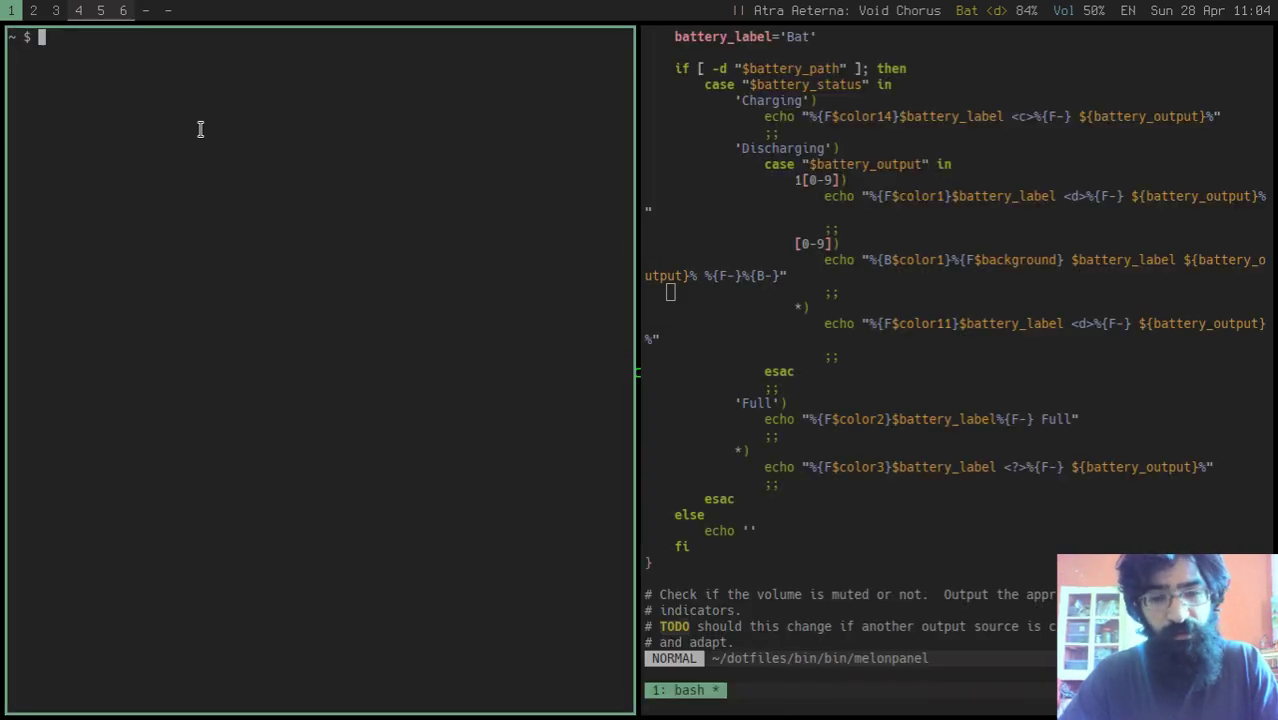
pyautogui.press('super+m')
pyautogui.press('super+m')
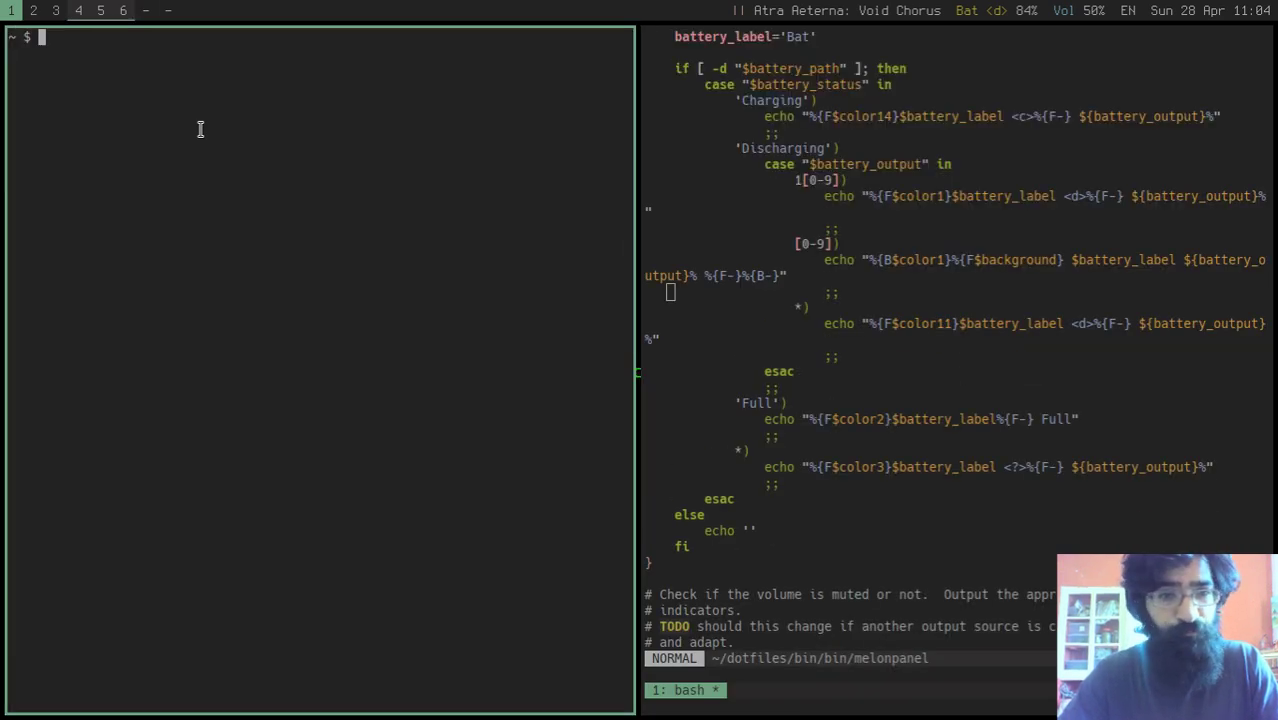
pyautogui.press('super+m')
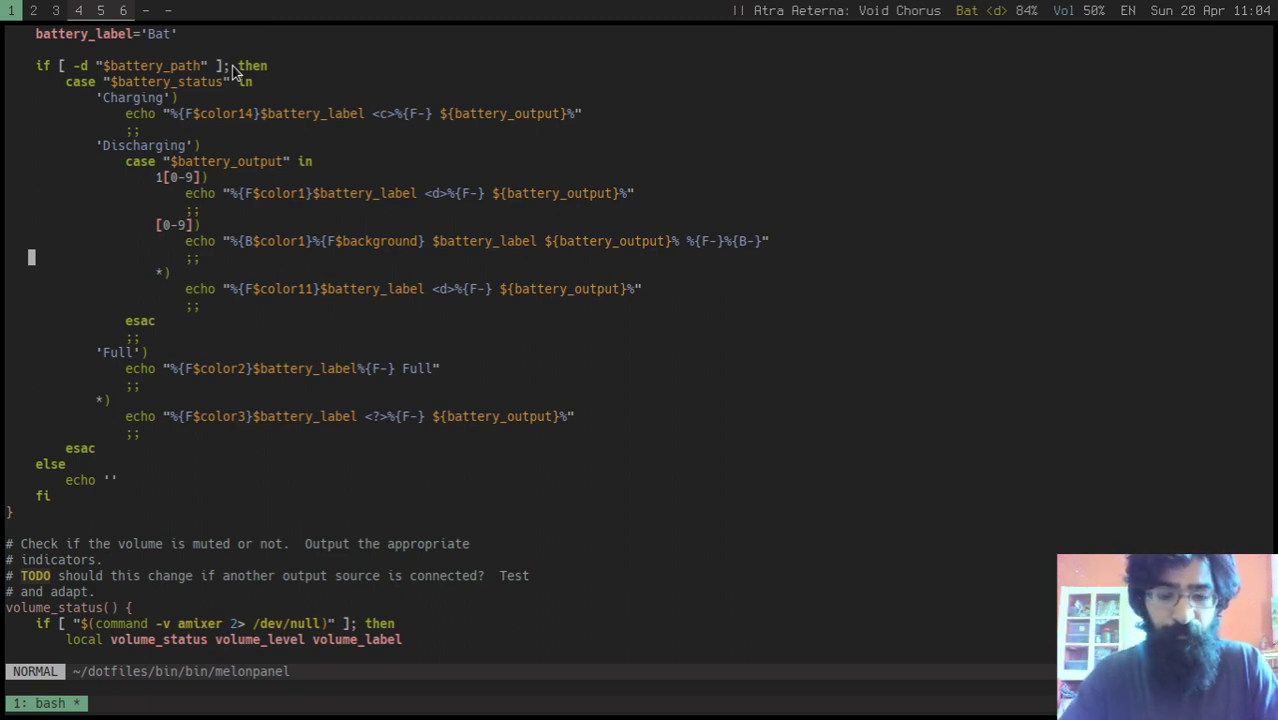
# Step: Search the bspwm manual for flags in a new side-by-side tmux pane, and close the manual with its pane
pyautogui.press('super+Return')
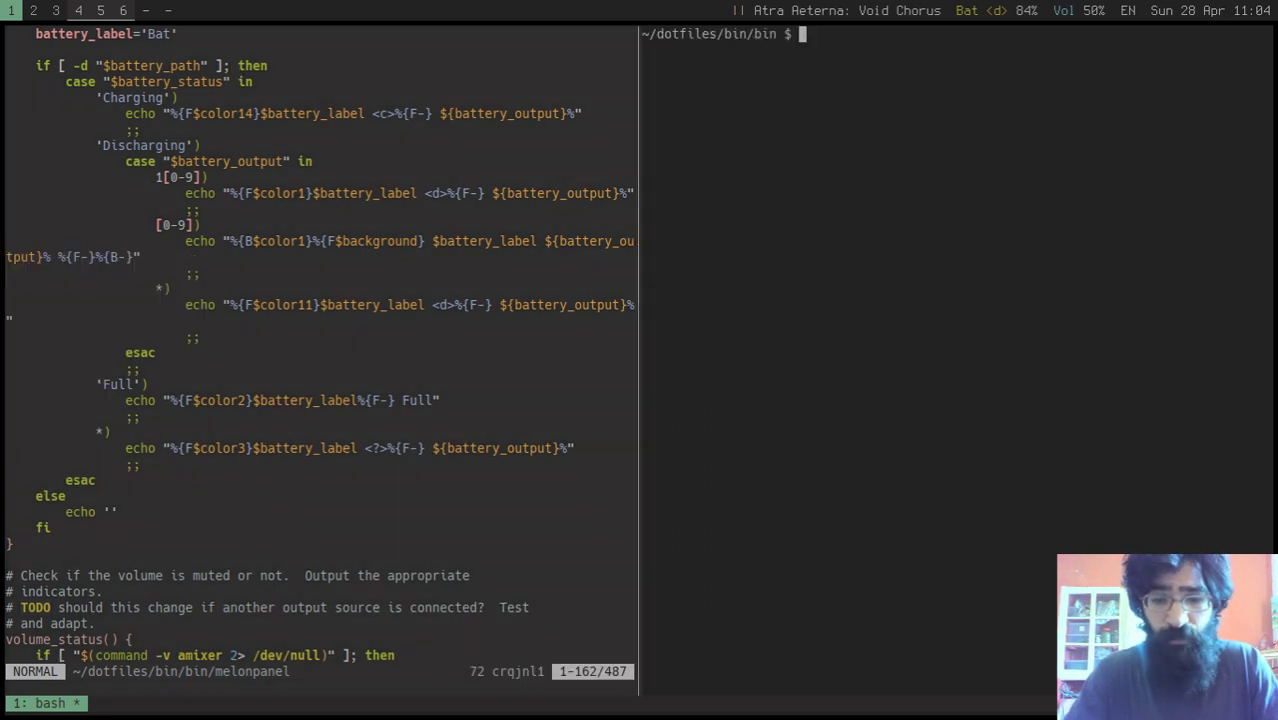
pyautogui.write('man bspwm')
pyautogui.press('Return')
pyautogui.press('/')
pyautogui.write('flags')
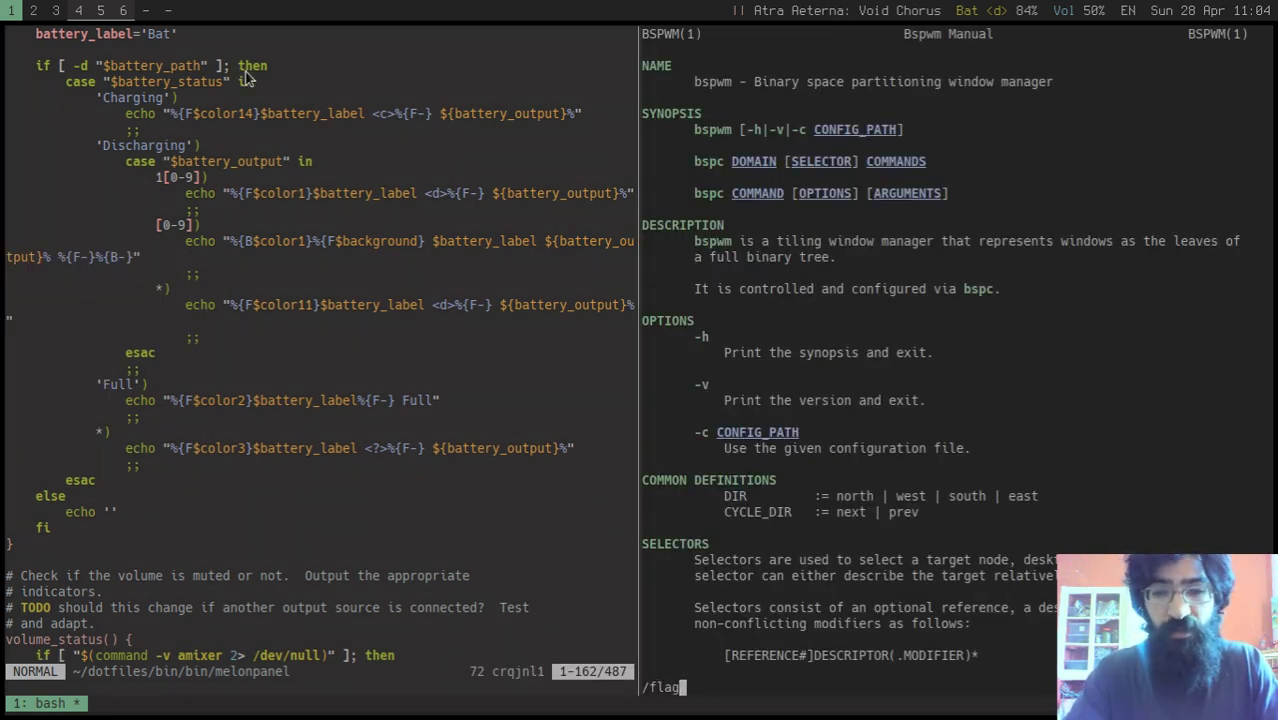
pyautogui.press('Return')
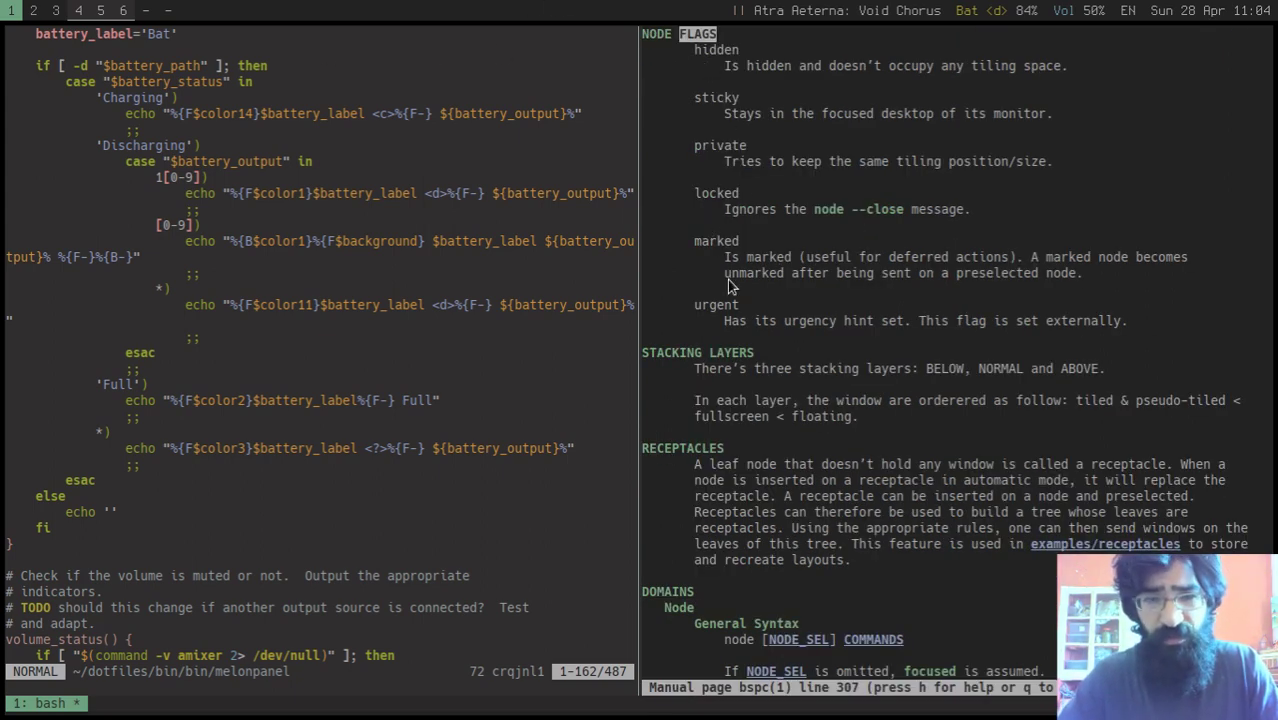
pyautogui.press('q')
pyautogui.hotkey('ctrl', 'd')
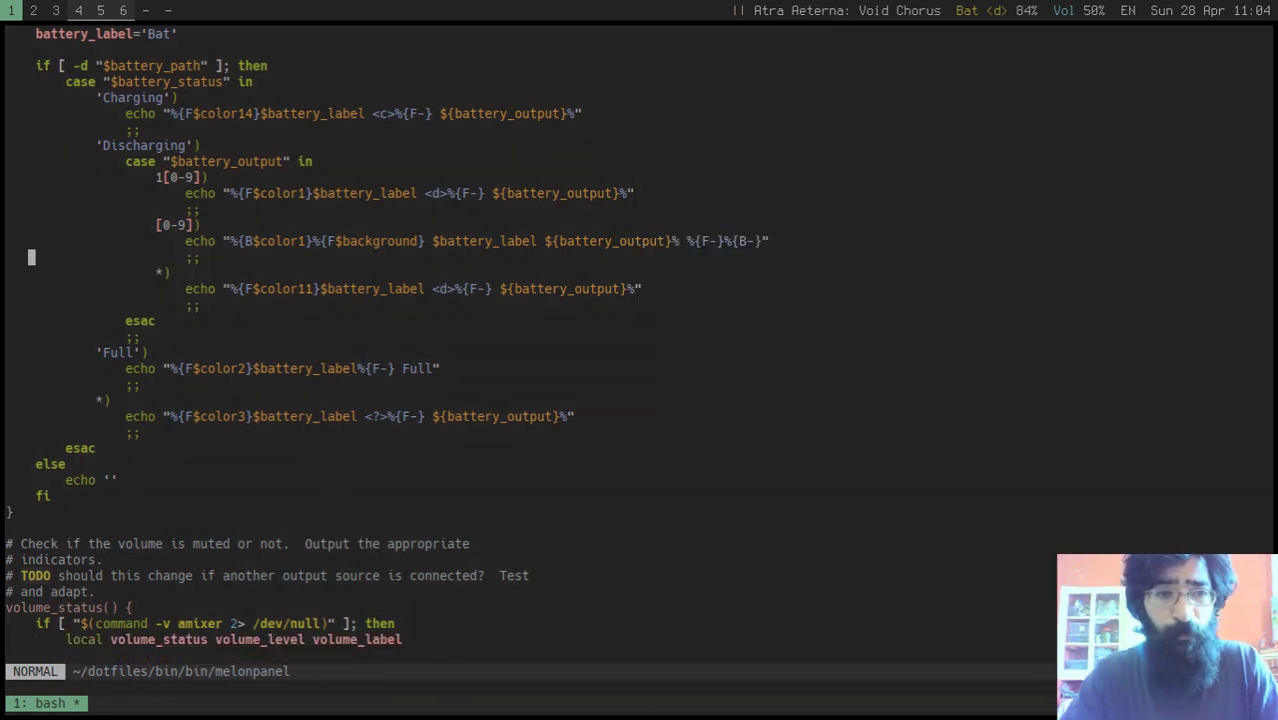
# Step: Set the locked (L) flag on the melonpanel window and open a new terminal beside it
pyautogui.click(61, 257)
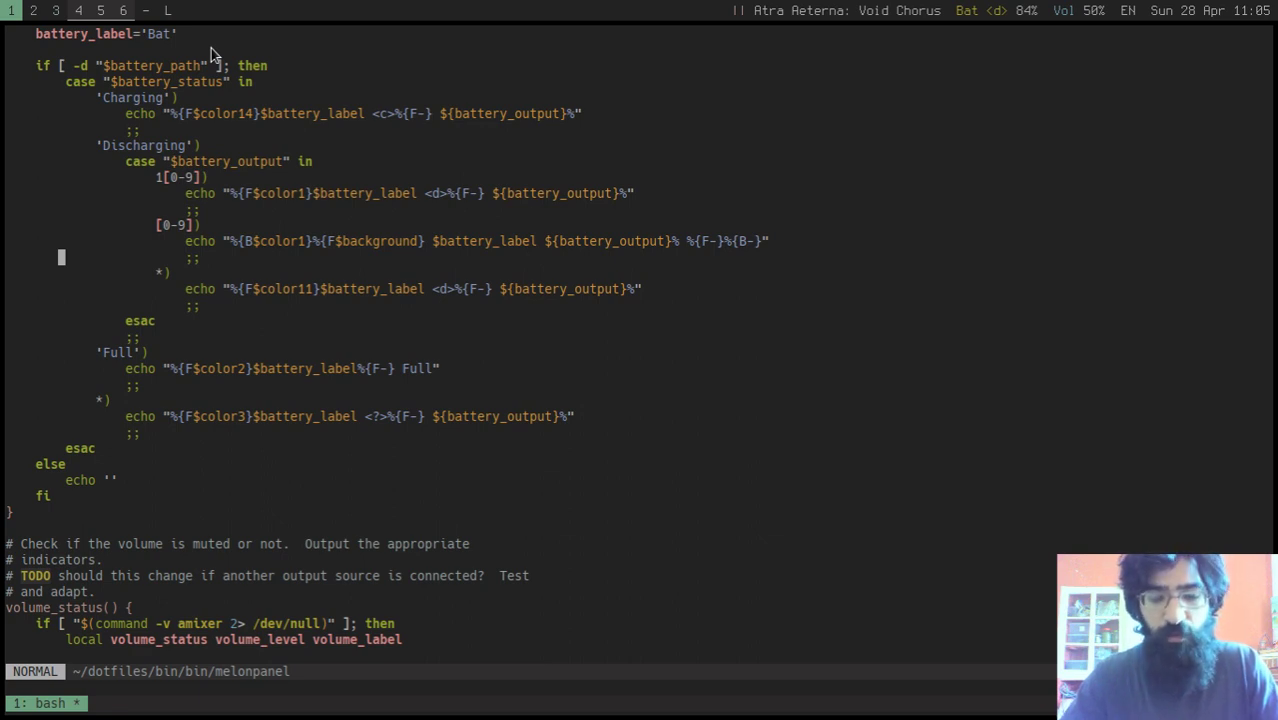
pyautogui.press('super+Return')
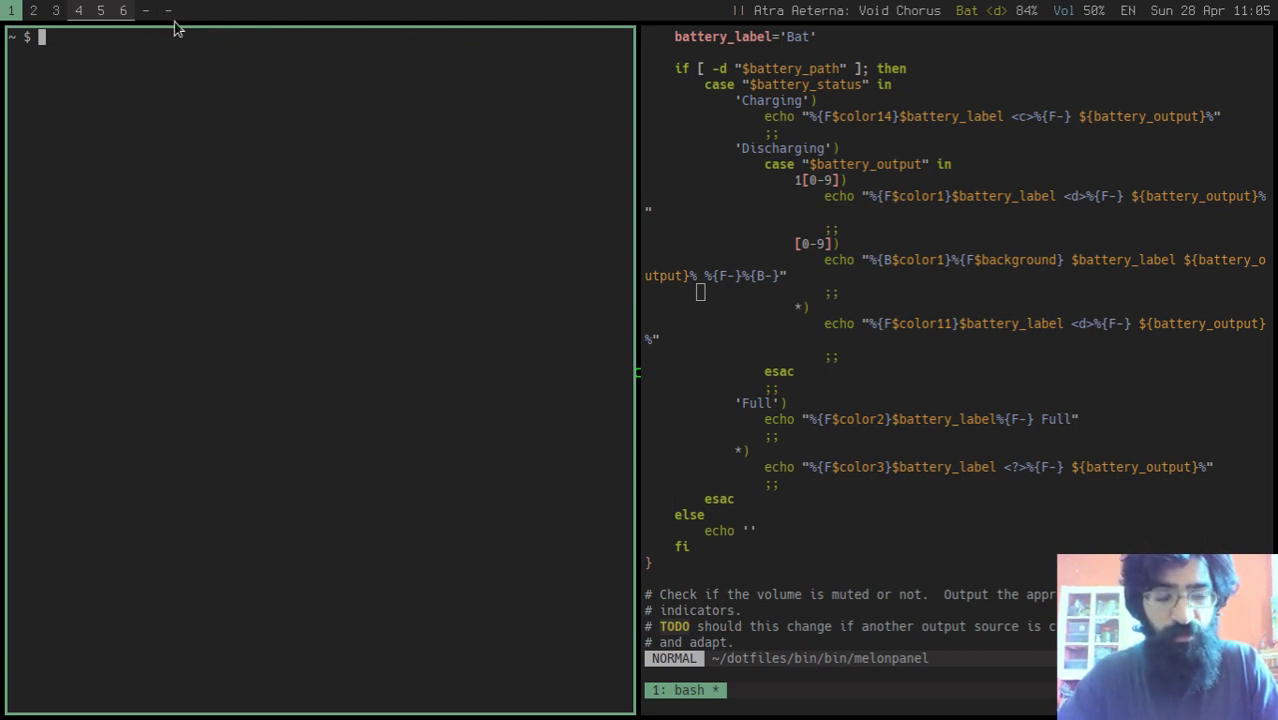
# Step: Close the terminal beside the melonpanel editor, then open a replacement terminal and close it too
pyautogui.hotkey('ctrl', 'd')
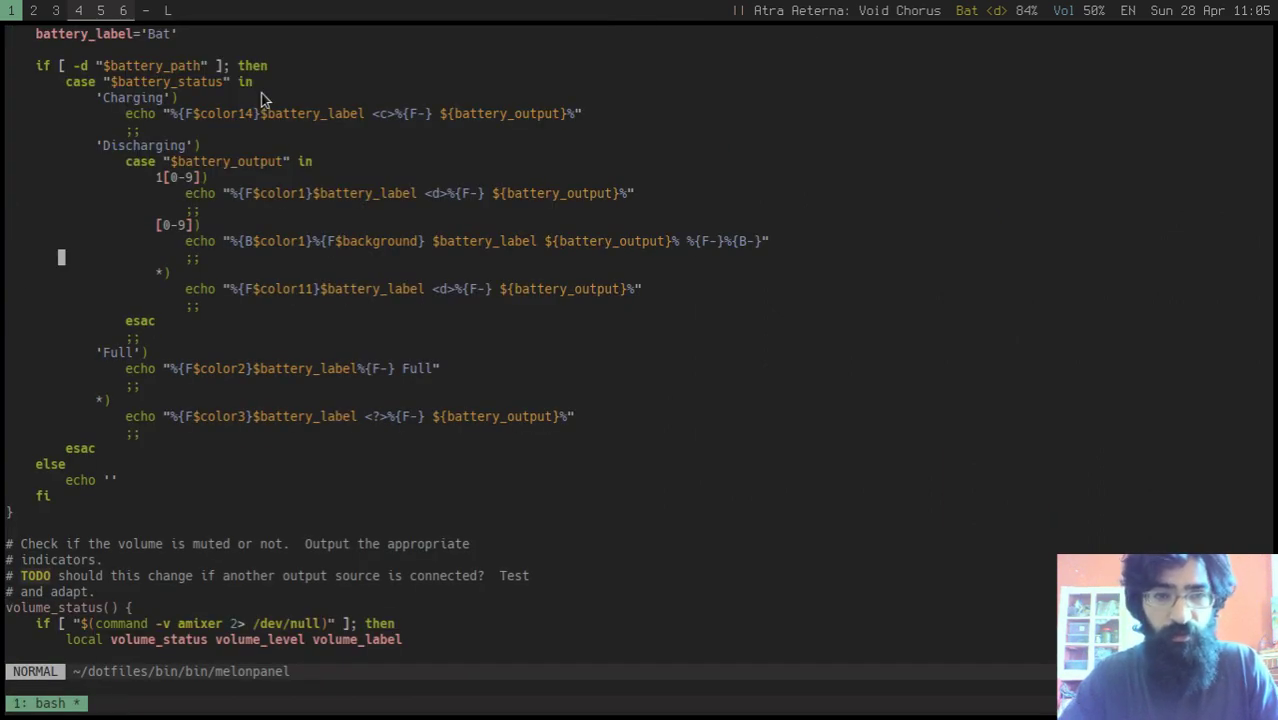
pyautogui.press('super+Return')
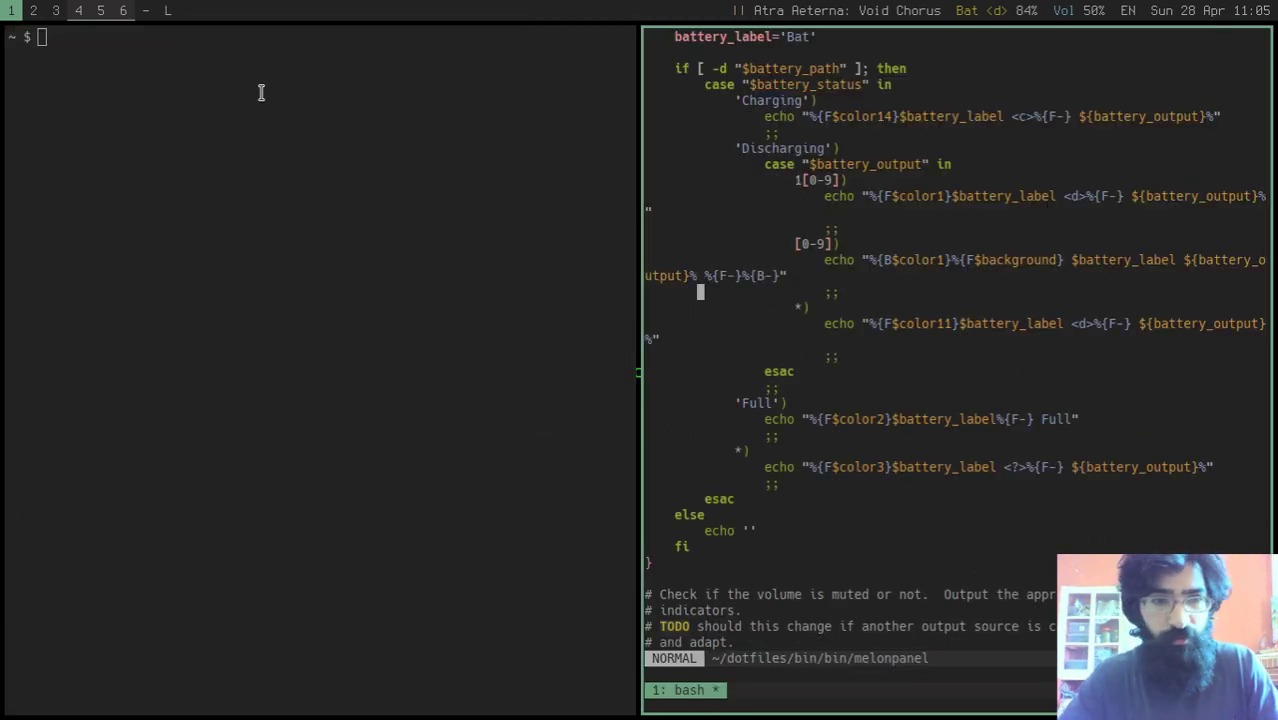
pyautogui.hotkey('ctrl', 'd')
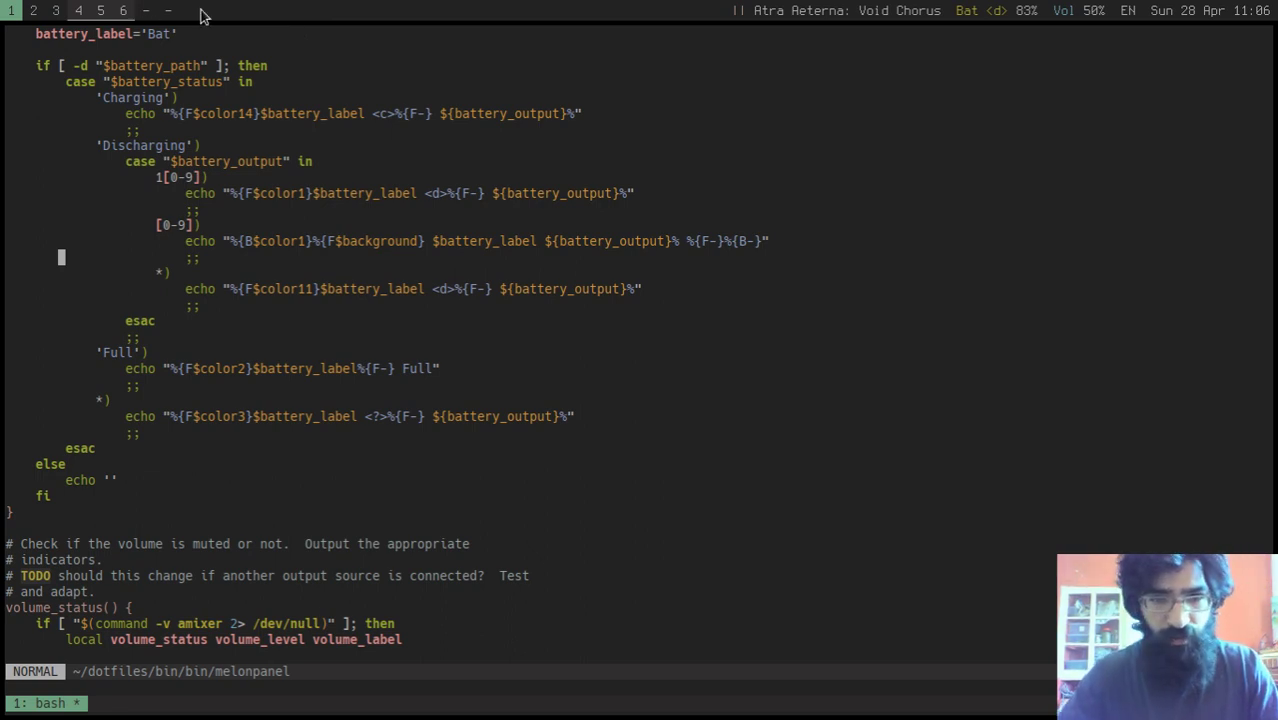
# Step: Quit the melonpanel editor and exit its shell to empty desktop 1
pyautogui.write(':q')
pyautogui.press('Return')
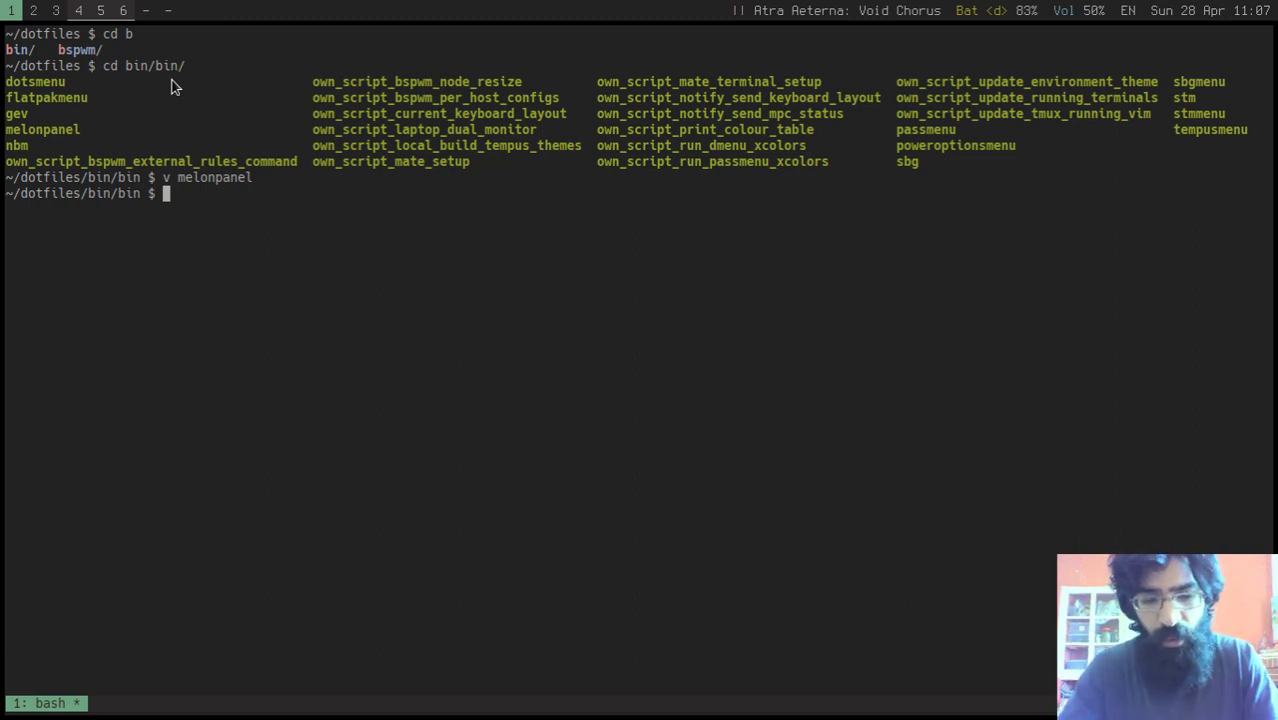
pyautogui.hotkey('ctrl', 'd')
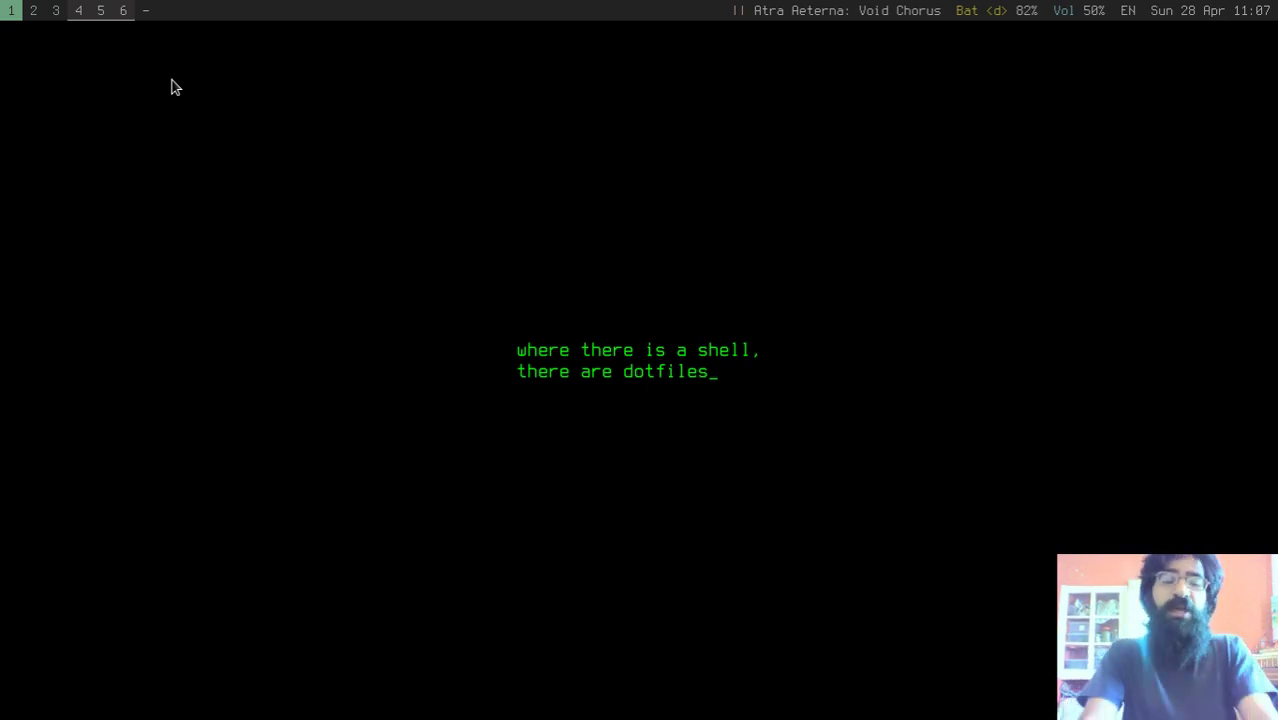
# Step: Open a new terminal and change to the dotfiles directory
pyautogui.press('super+Return')
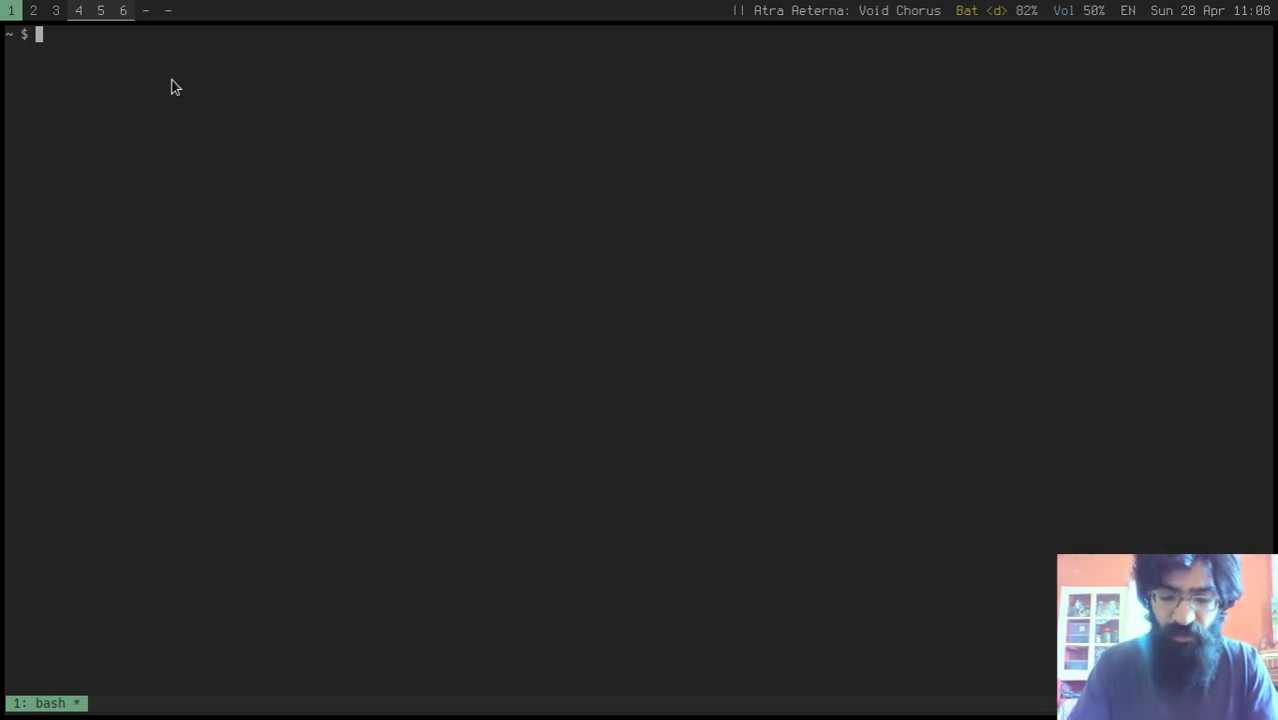
pyautogui.write('cd dotf')
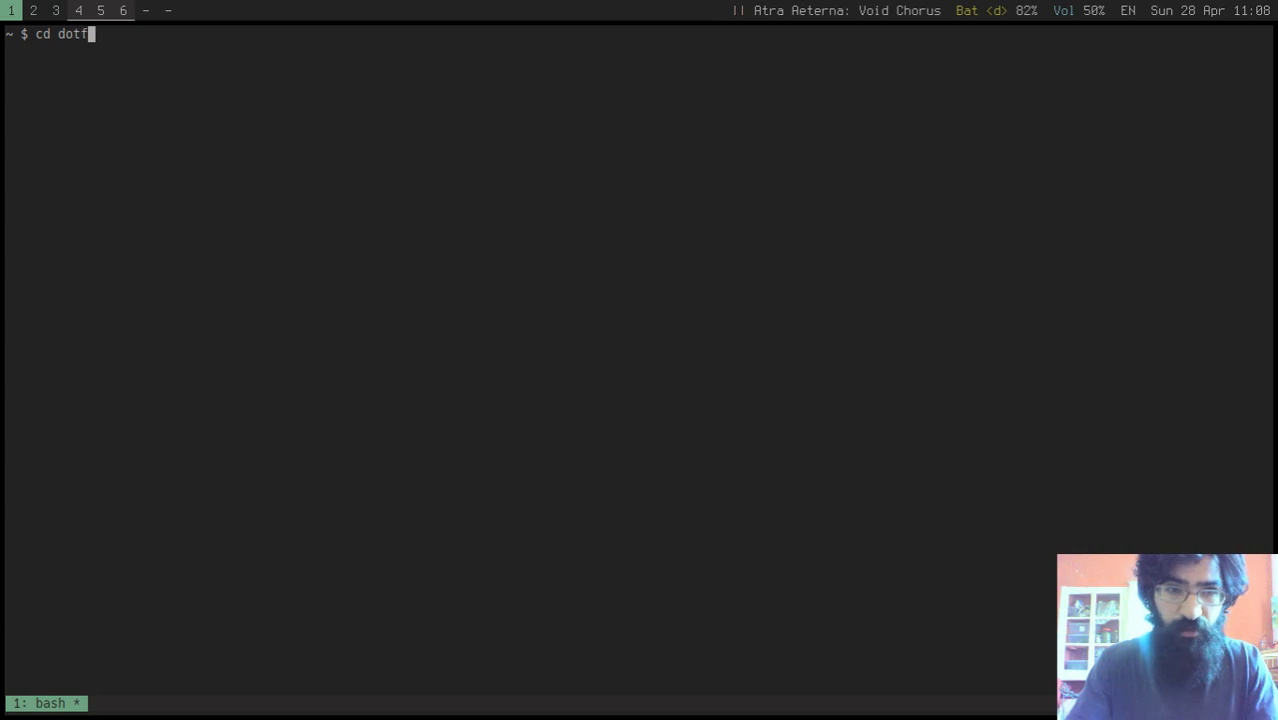
pyautogui.write('il')
pyautogui.press('Tab')
pyautogui.press('Return')
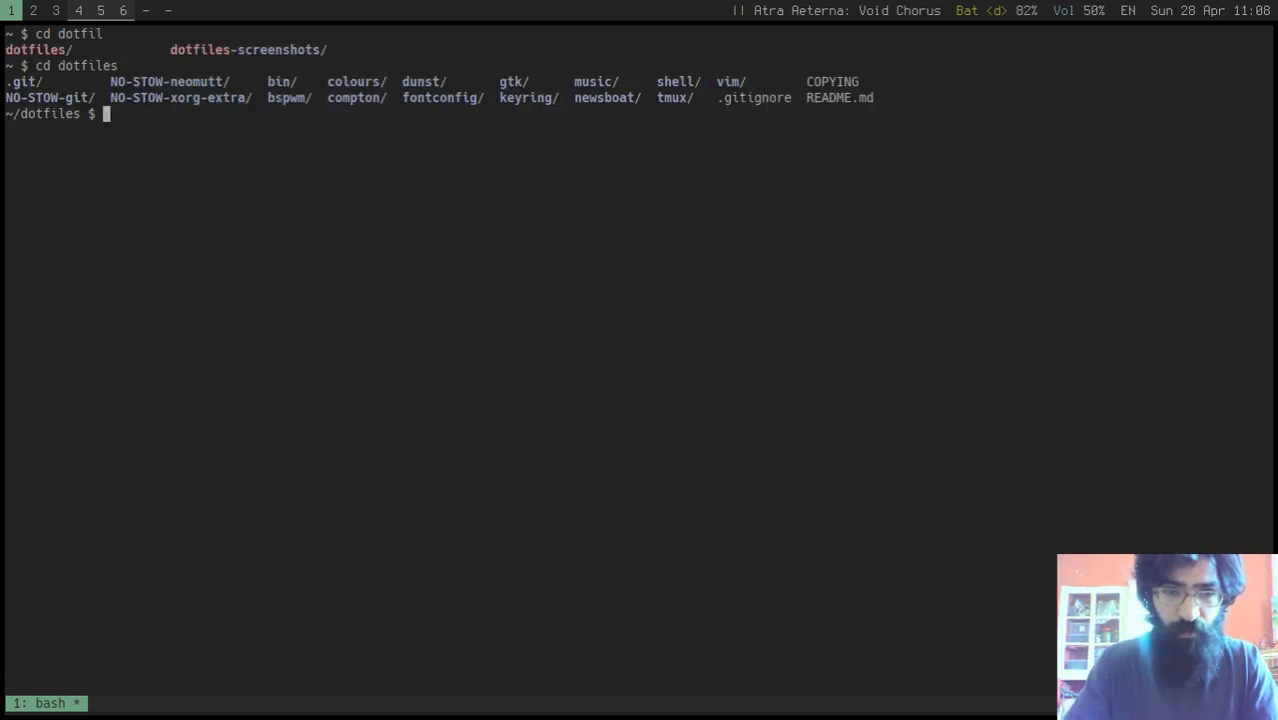
# Step: Clear the terminal, show the git log with gl in a new side-by-side tmux pane, and return to the original pane
pyautogui.hotkey('ctrl', 'l')
pyautogui.hotkey('ctrl', 'b')
pyautogui.press('%')
pyautogui.write('gl')
pyautogui.press('Return')
pyautogui.hotkey('ctrl', 'b')
pyautogui.press('Left')
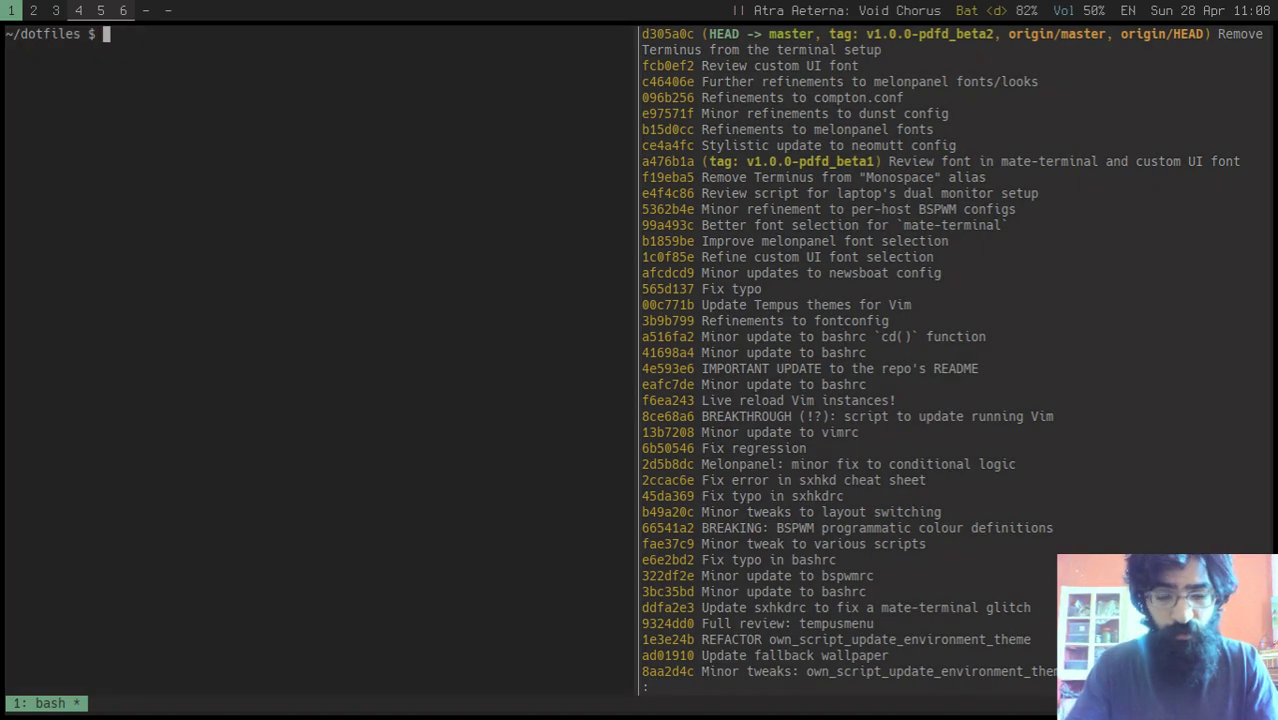
pyautogui.write('v R')
pyautogui.press('Tab')
pyautogui.press('BackSpace')
pyautogui.press('BackSpace')
pyautogui.press('BackSpace')
pyautogui.press('BackSpace')
pyautogui.press('BackSpace')
pyautogui.press('BackSpace')
pyautogui.press('BackSpace')
pyautogui.press('BackSpace')
pyautogui.press('BackSpace')
pyautogui.press('BackSpace')
pyautogui.press('BackSpace')
pyautogui.press('BackSpace')
# Step: Change to bin/bin/ and open the melonpanel script in the editor
pyautogui.write('cd bin/bin/')
pyautogui.press('Return')
pyautogui.write('v melo')
pyautogui.press('Tab')
pyautogui.press('Return')
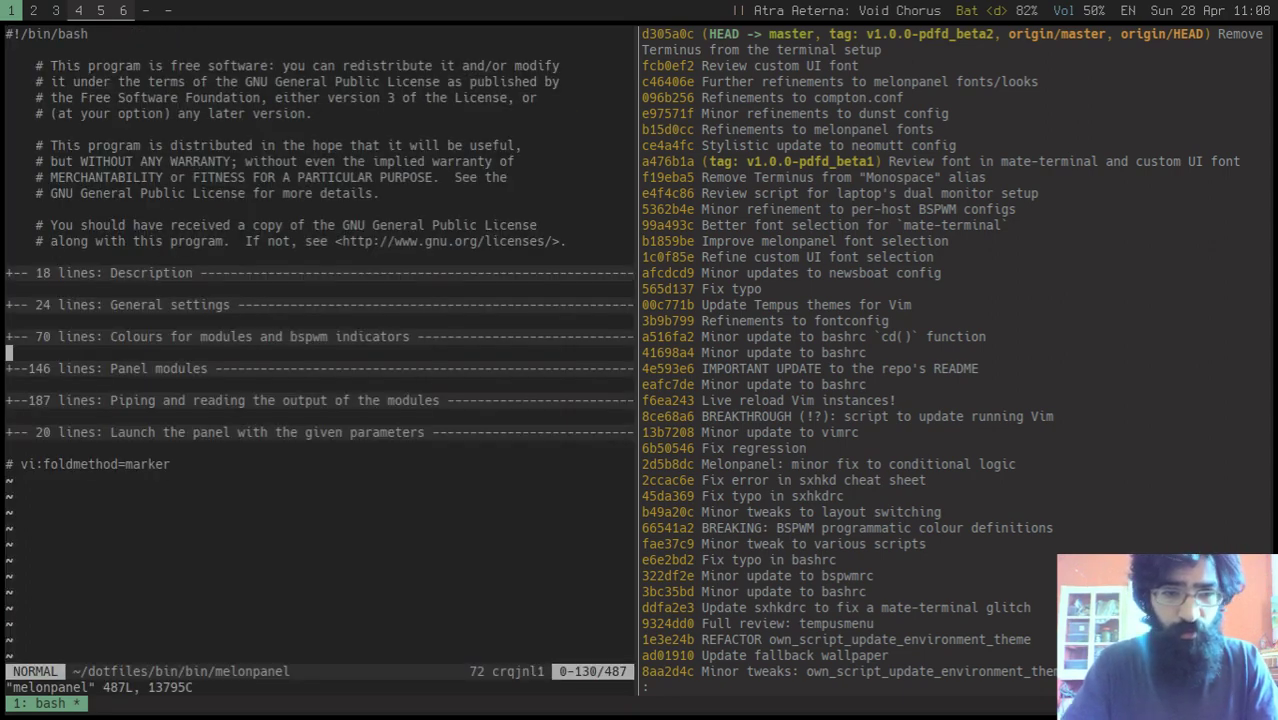
# Step: Unfold the "Colours for modules and bspwm indicators" section of melonpanel and review its colour definitions through to the end
pyautogui.press('k')
pyautogui.press('z')
pyautogui.press('a')
pyautogui.hotkey('ctrl', 'd')
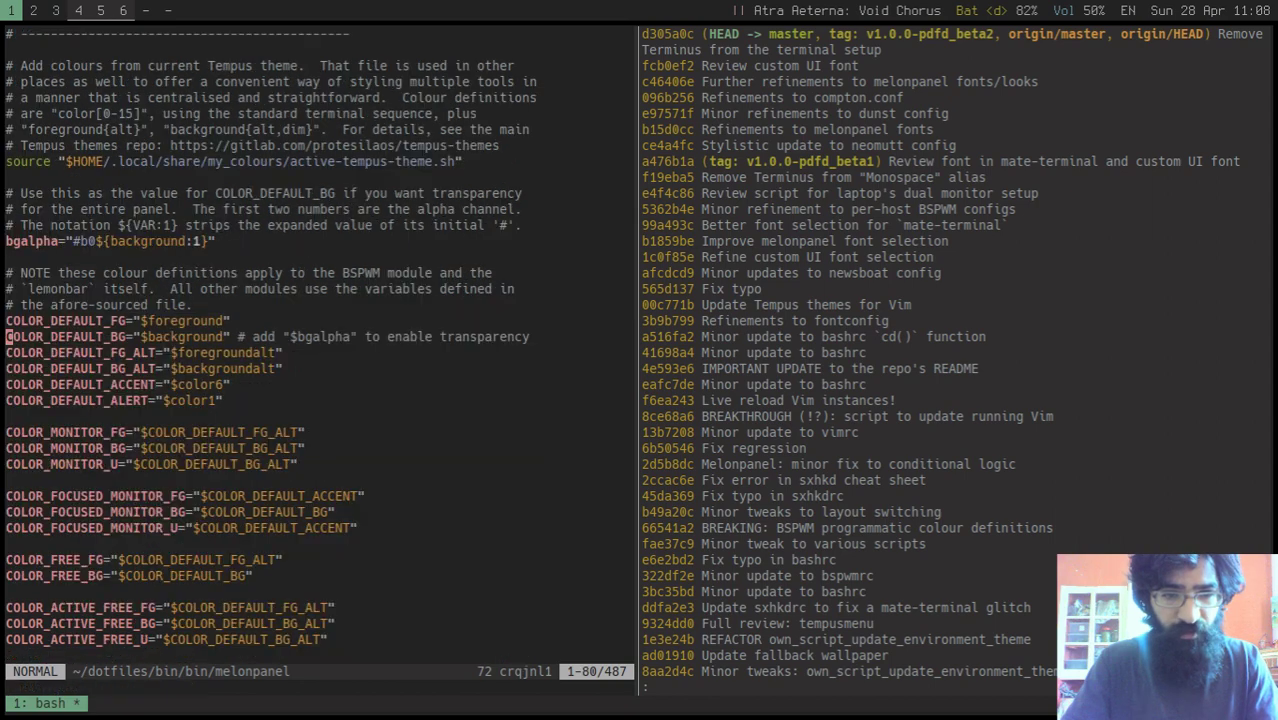
pyautogui.hotkey('ctrl', 'd')
pyautogui.hotkey('ctrl', 'd')
pyautogui.press('G')
pyautogui.press('k')
pyautogui.press('k')
pyautogui.press('k')
pyautogui.press('k')
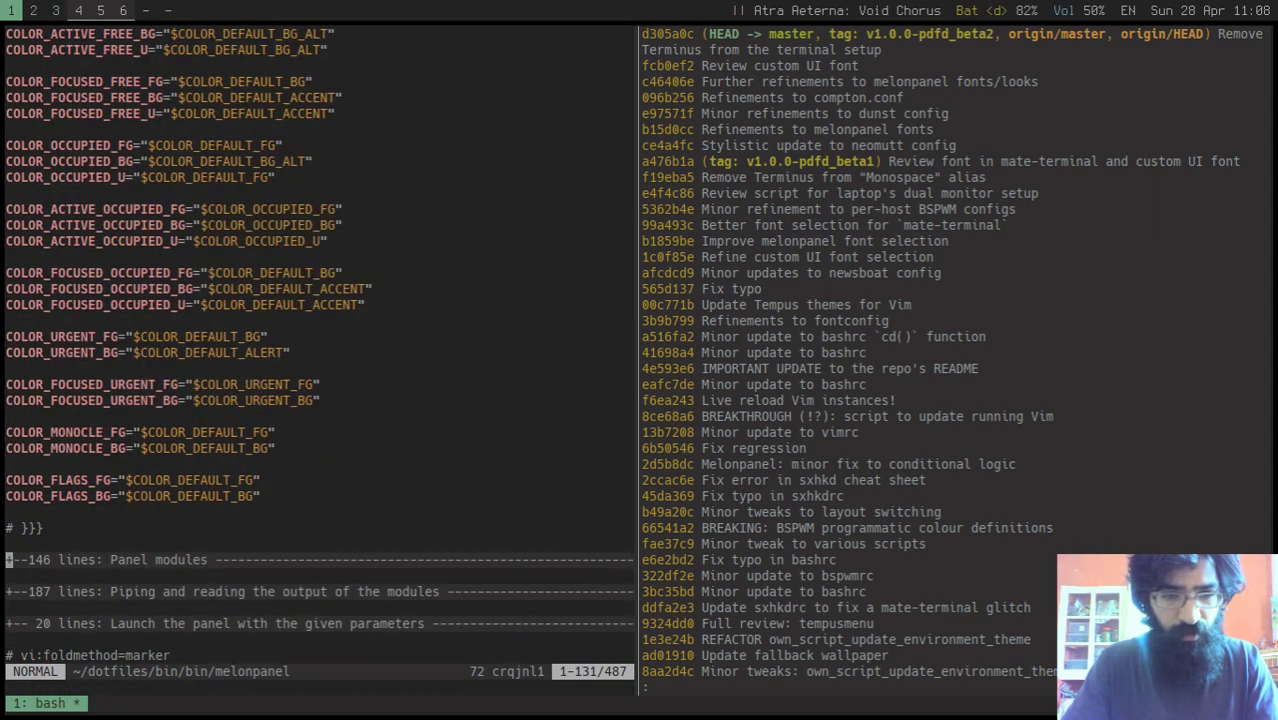
# Step: Unfold the "Panel modules" section of melonpanel and review the colour variables used in the battery_status function
pyautogui.press('z')
pyautogui.press('a')
pyautogui.hotkey('ctrl', 'd')
pyautogui.press('k')
pyautogui.press('j')
pyautogui.press('j')
pyautogui.press('j')
pyautogui.hotkey('ctrl', 'd')
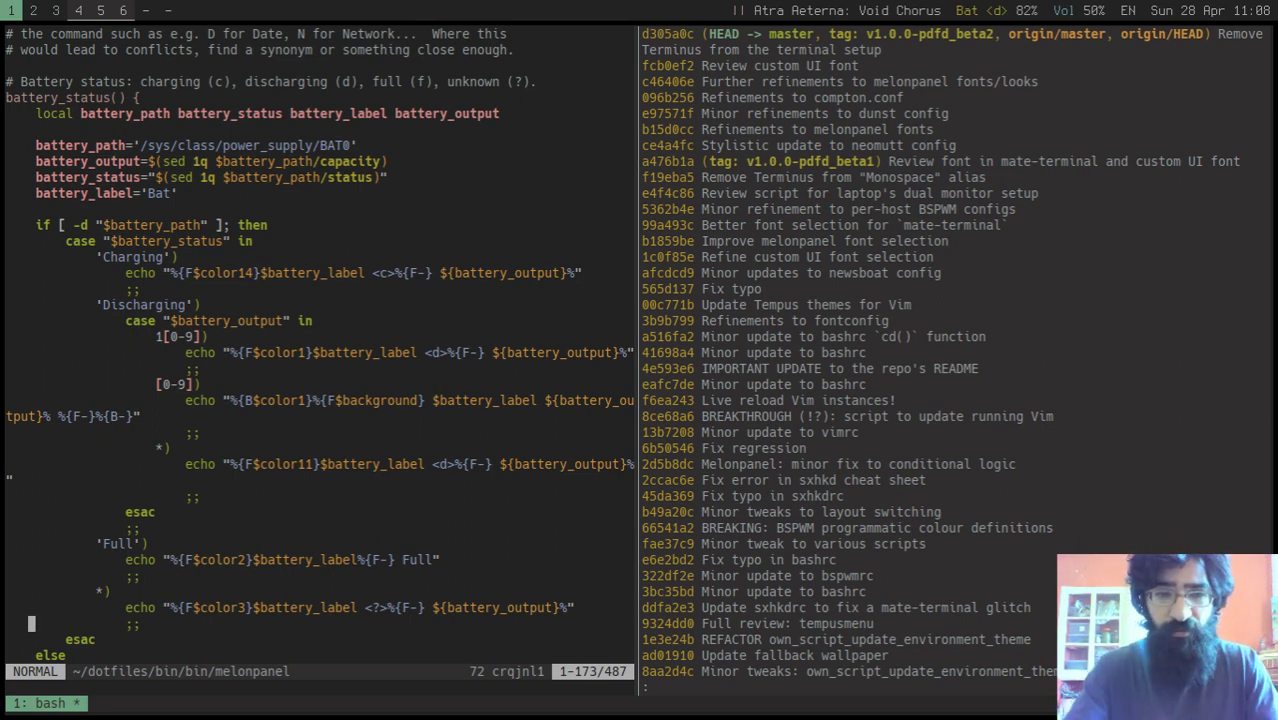
# Step: Open the Tempus theme selector and browse back and forth through the available themes from autumn to winter
pyautogui.press('super+shift+t')
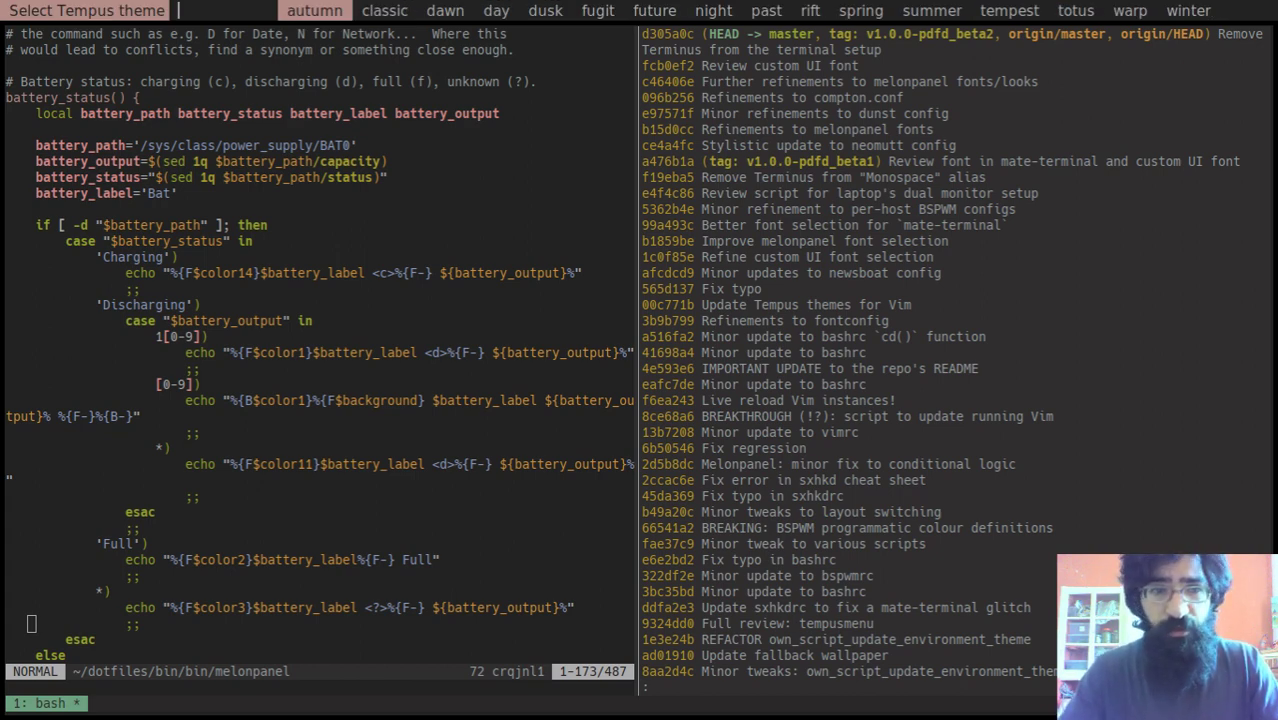
pyautogui.press('Right')
pyautogui.press('Right')
pyautogui.press('Right')
pyautogui.press('Right')
pyautogui.press('Right')
pyautogui.press('Right')
pyautogui.press('Right')
pyautogui.press('Right')
pyautogui.press('Right')
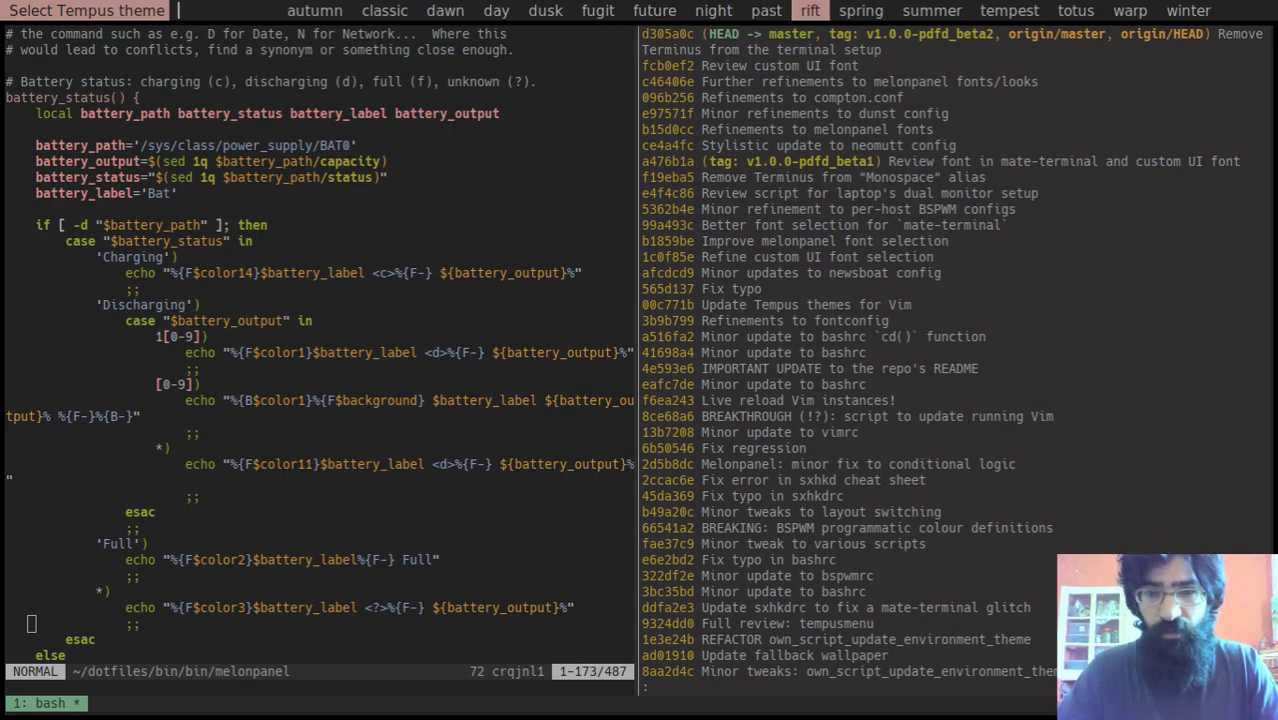
pyautogui.press('Left')
pyautogui.press('Left')
pyautogui.press('Left')
pyautogui.press('Left')
pyautogui.press('Right')
pyautogui.press('Right')
pyautogui.press('Right')
pyautogui.press('Right')
pyautogui.press('Right')
pyautogui.press('Right')
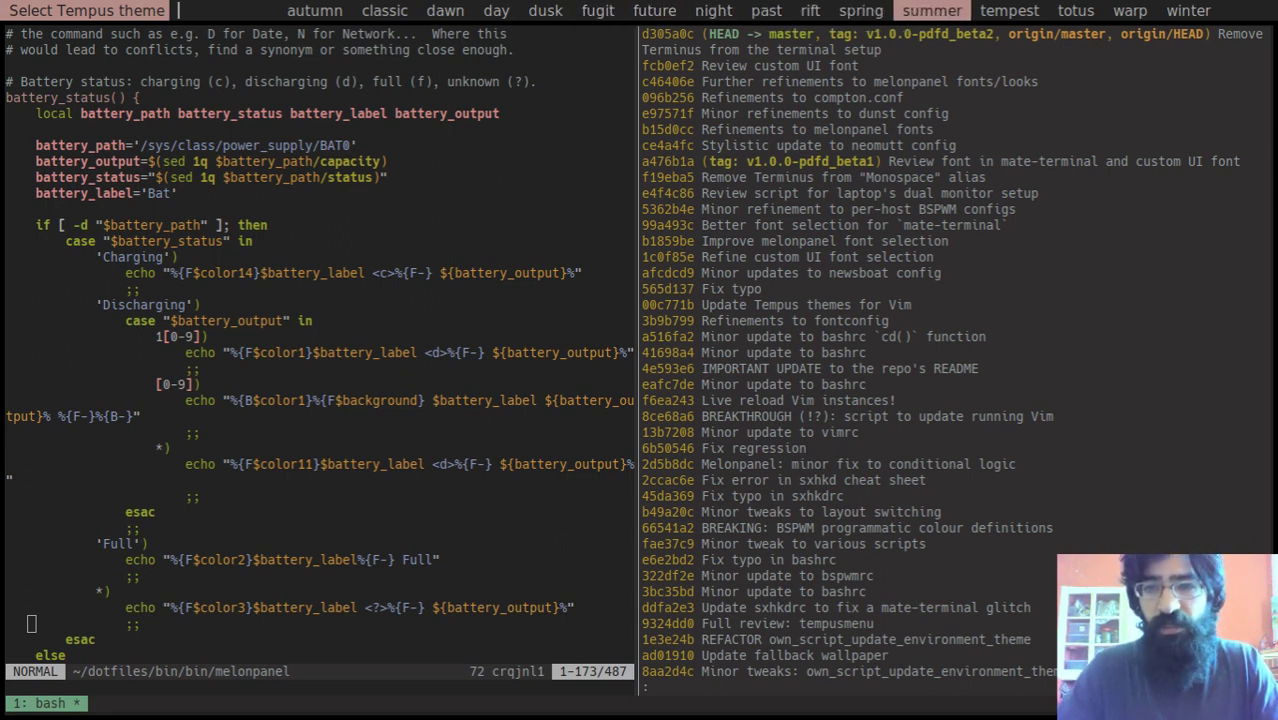
pyautogui.press('Right')
pyautogui.press('Right')
pyautogui.press('Right')
pyautogui.press('Right')
pyautogui.press('Left')
pyautogui.press('Left')
pyautogui.press('Left')
pyautogui.press('Left')
pyautogui.press('Left')
pyautogui.press('Left')
pyautogui.press('Left')
pyautogui.press('Left')
pyautogui.press('Left')
pyautogui.press('Left')
pyautogui.press('Left')
pyautogui.press('Left')
pyautogui.press('Left')
pyautogui.press('Left')
pyautogui.press('Left')
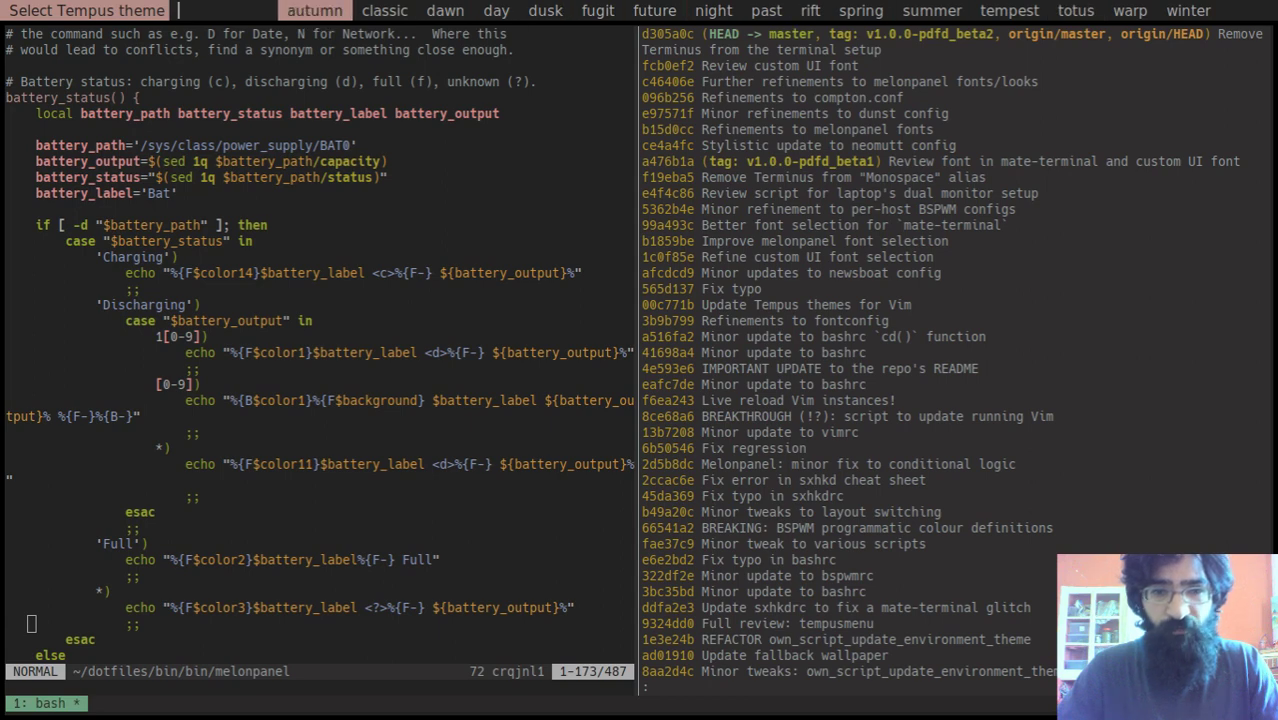
pyautogui.press('Right')
pyautogui.press('Right')
pyautogui.press('Right')
pyautogui.press('Right')
pyautogui.press('Right')
pyautogui.press('Right')
pyautogui.press('Right')
pyautogui.press('Right')
pyautogui.press('Right')
pyautogui.press('Right')
pyautogui.press('Right')
pyautogui.press('Right')
pyautogui.press('Right')
pyautogui.press('Right')
pyautogui.press('Right')
pyautogui.press('Left')
pyautogui.press('Left')
pyautogui.press('Left')
pyautogui.press('Left')
pyautogui.press('Left')
pyautogui.press('Left')
pyautogui.press('Left')
pyautogui.press('Left')
pyautogui.press('Left')
pyautogui.press('Left')
pyautogui.press('Left')
pyautogui.press('Left')
pyautogui.press('Left')
pyautogui.press('Left')
pyautogui.press('Right')
pyautogui.press('Right')
pyautogui.press('Right')
pyautogui.press('Right')
pyautogui.press('Right')
pyautogui.press('Right')
pyautogui.press('Right')
pyautogui.press('Right')
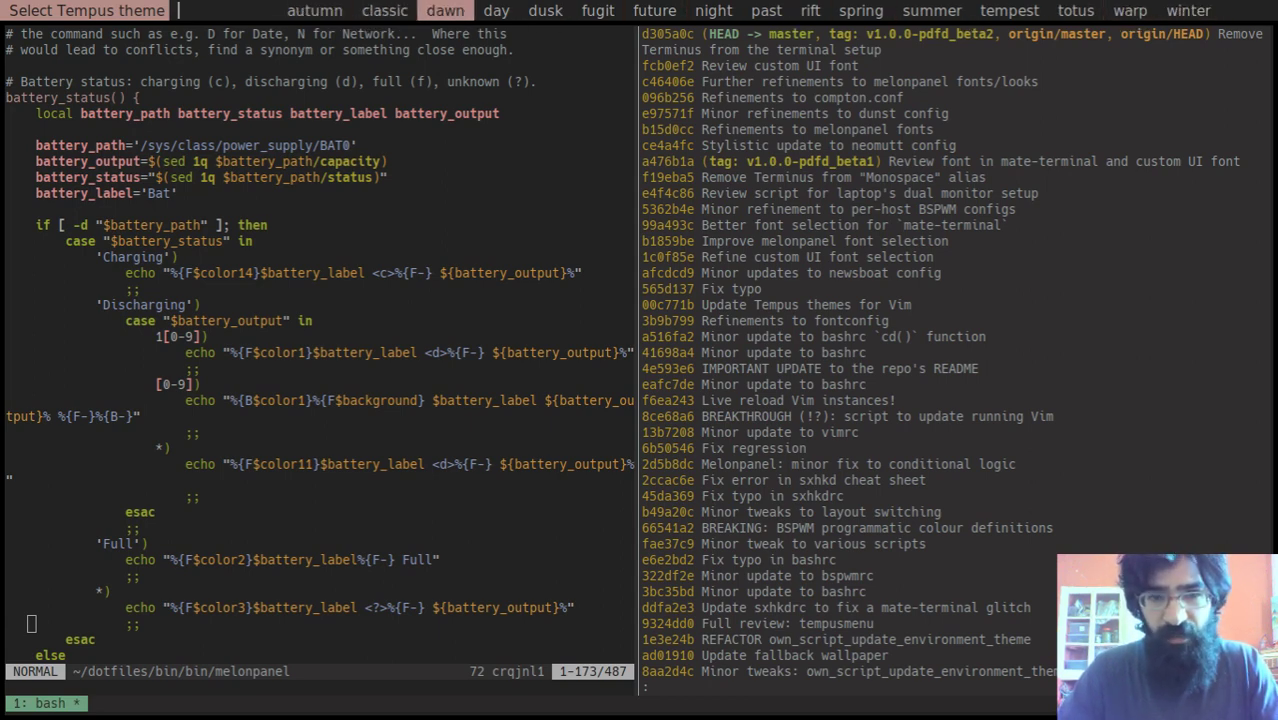
pyautogui.press('Left')
pyautogui.press('Left')
pyautogui.press('Left')
pyautogui.press('Left')
pyautogui.press('Left')
pyautogui.press('Left')
pyautogui.press('Left')
pyautogui.press('Left')
pyautogui.press('Left')
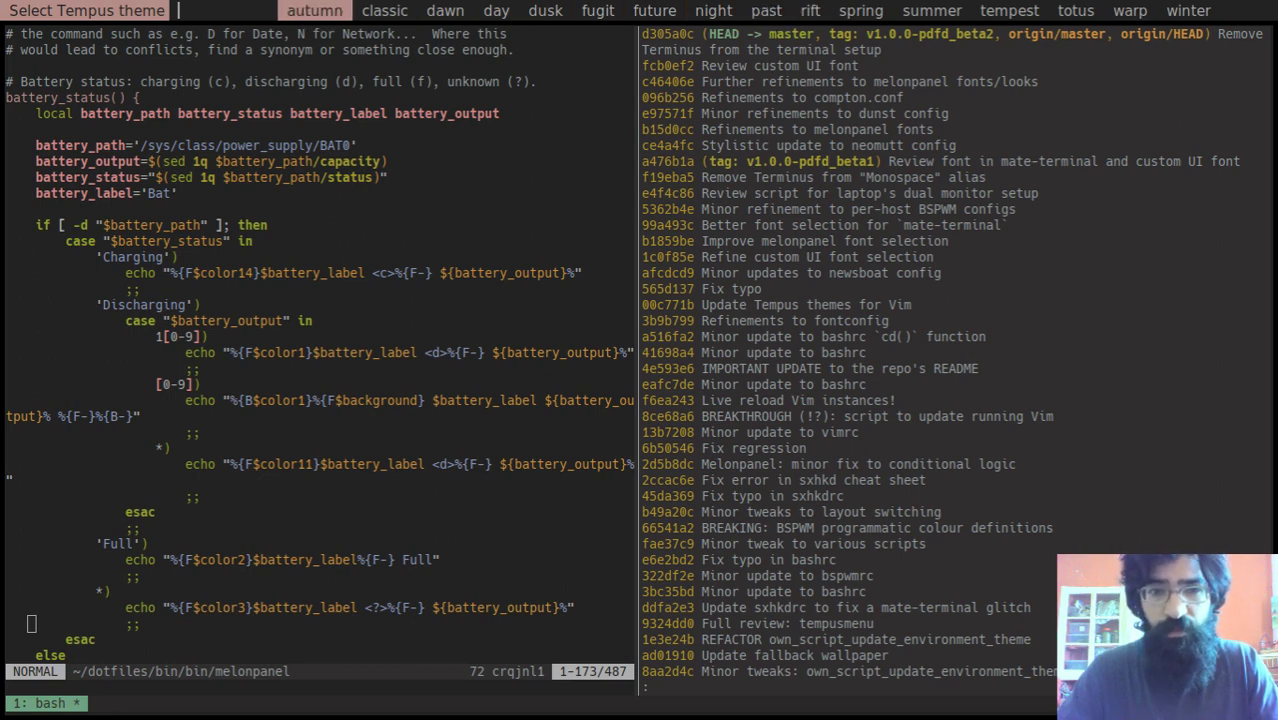
pyautogui.press('Right')
pyautogui.press('Right')
pyautogui.press('Right')
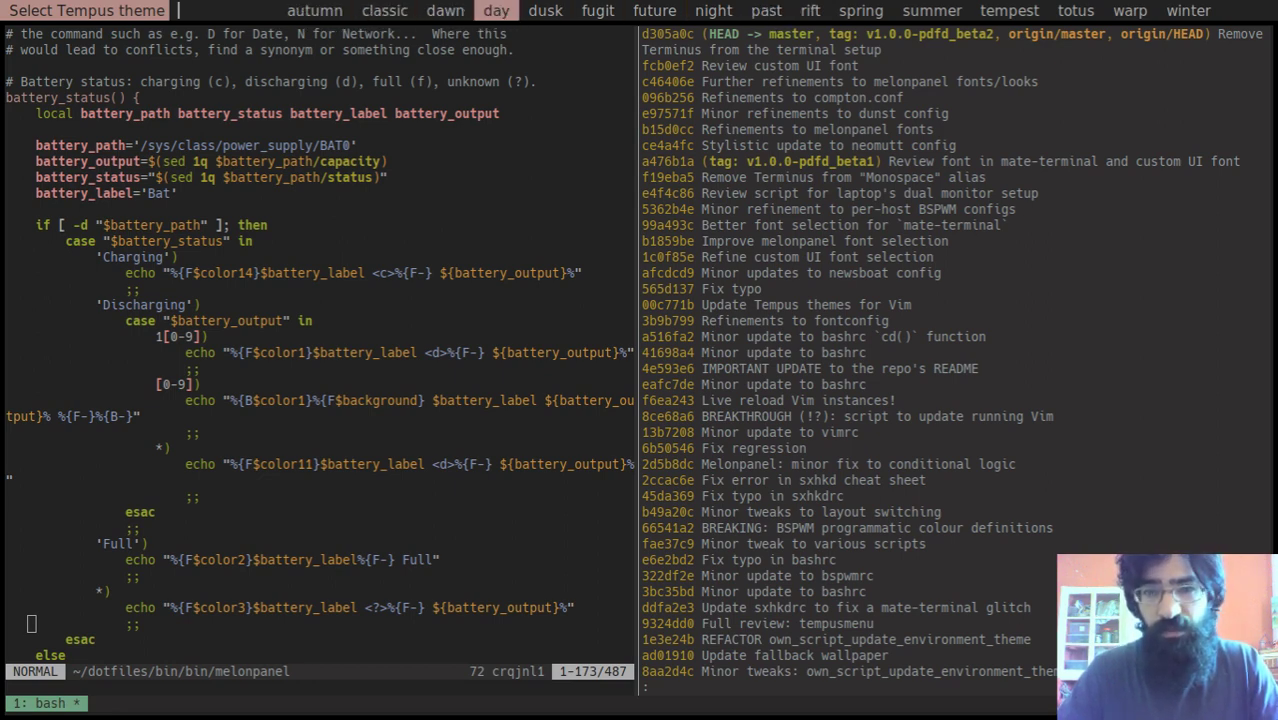
pyautogui.press('Left')
pyautogui.press('Right')
pyautogui.press('Right')
pyautogui.press('Right')
pyautogui.press('Right')
pyautogui.press('Right')
pyautogui.press('Right')
pyautogui.press('Right')
pyautogui.press('Right')
pyautogui.press('Right')
pyautogui.press('Right')
pyautogui.press('Right')
pyautogui.press('Right')
pyautogui.press('Right')
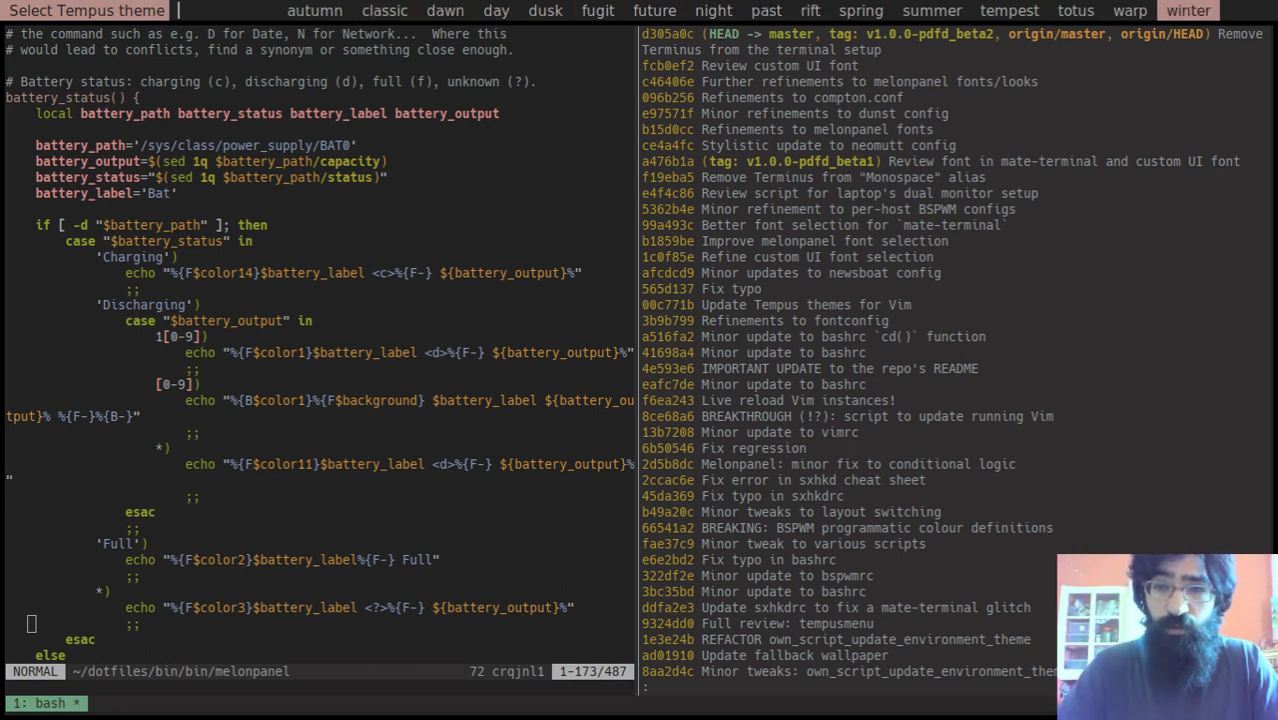
pyautogui.press('Left')
pyautogui.press('Left')
pyautogui.press('Left')
pyautogui.press('Left')
pyautogui.press('Left')
pyautogui.press('Left')
pyautogui.press('Left')
pyautogui.press('Left')
pyautogui.press('Left')
pyautogui.press('Left')
pyautogui.press('Left')
pyautogui.press('Left')
pyautogui.press('Left')
pyautogui.press('Left')
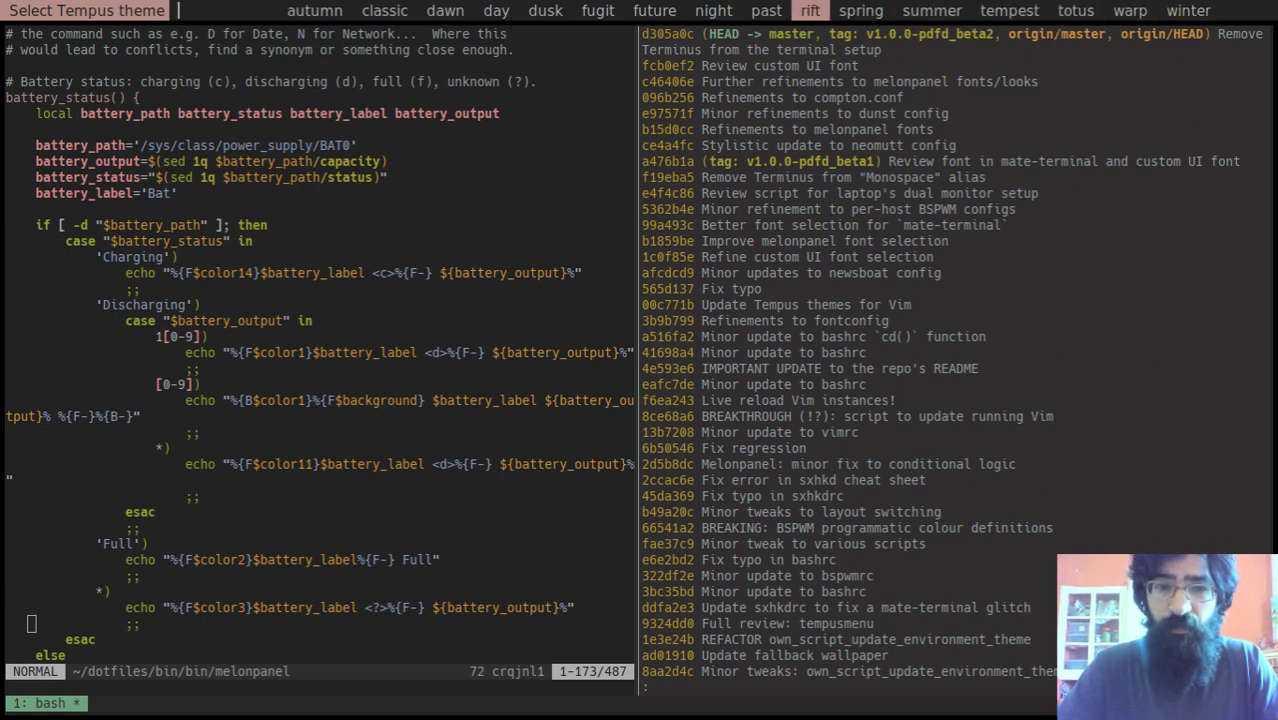
pyautogui.press('Right')
pyautogui.press('Right')
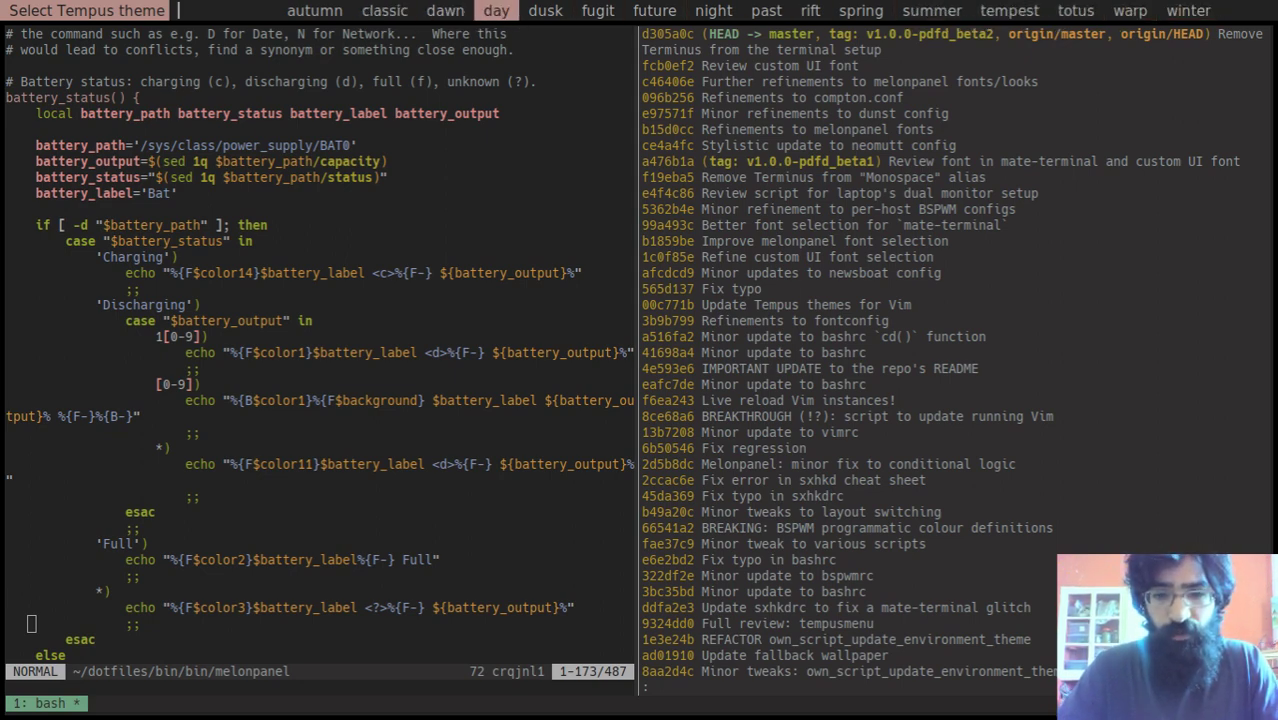
pyautogui.press('Left')
pyautogui.press('Left')
pyautogui.press('Left')
pyautogui.press('Right')
pyautogui.press('Right')
pyautogui.press('Right')
pyautogui.press('Right')
pyautogui.press('Left')
pyautogui.press('Left')
pyautogui.press('Left')
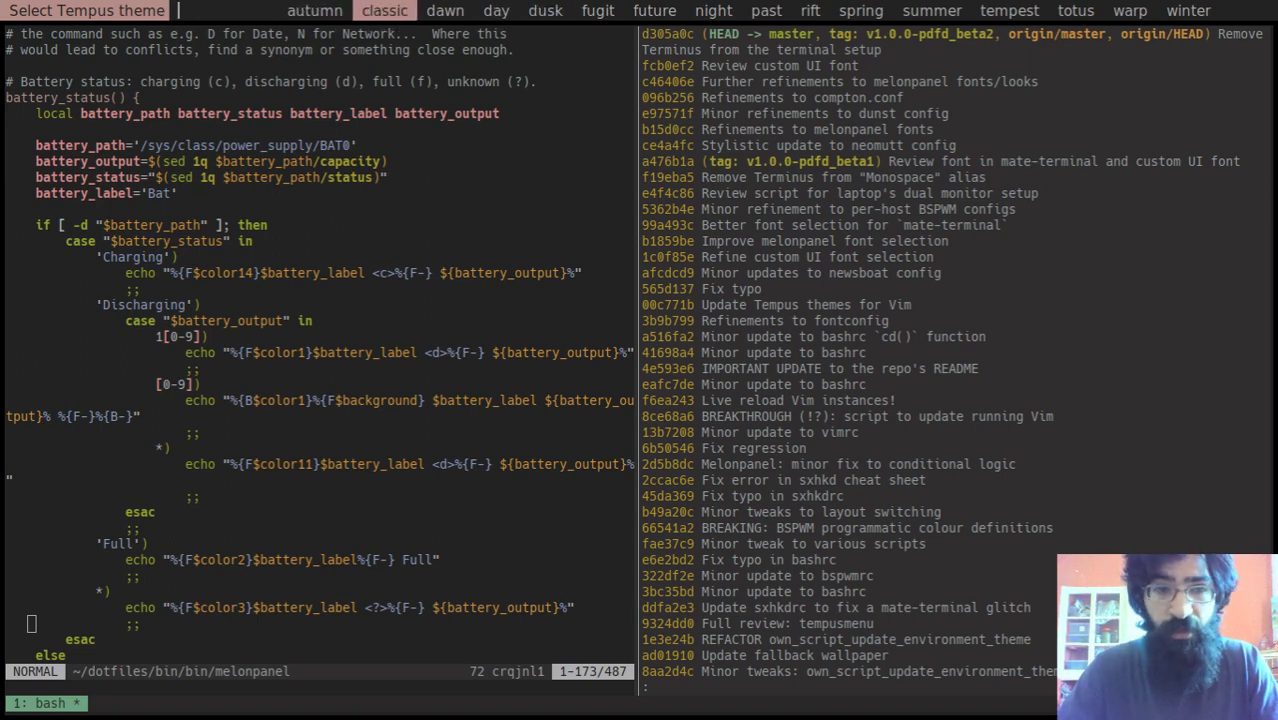
pyautogui.press('Left')
pyautogui.press('Left')
pyautogui.press('Right')
pyautogui.press('Right')
pyautogui.press('Right')
pyautogui.press('Right')
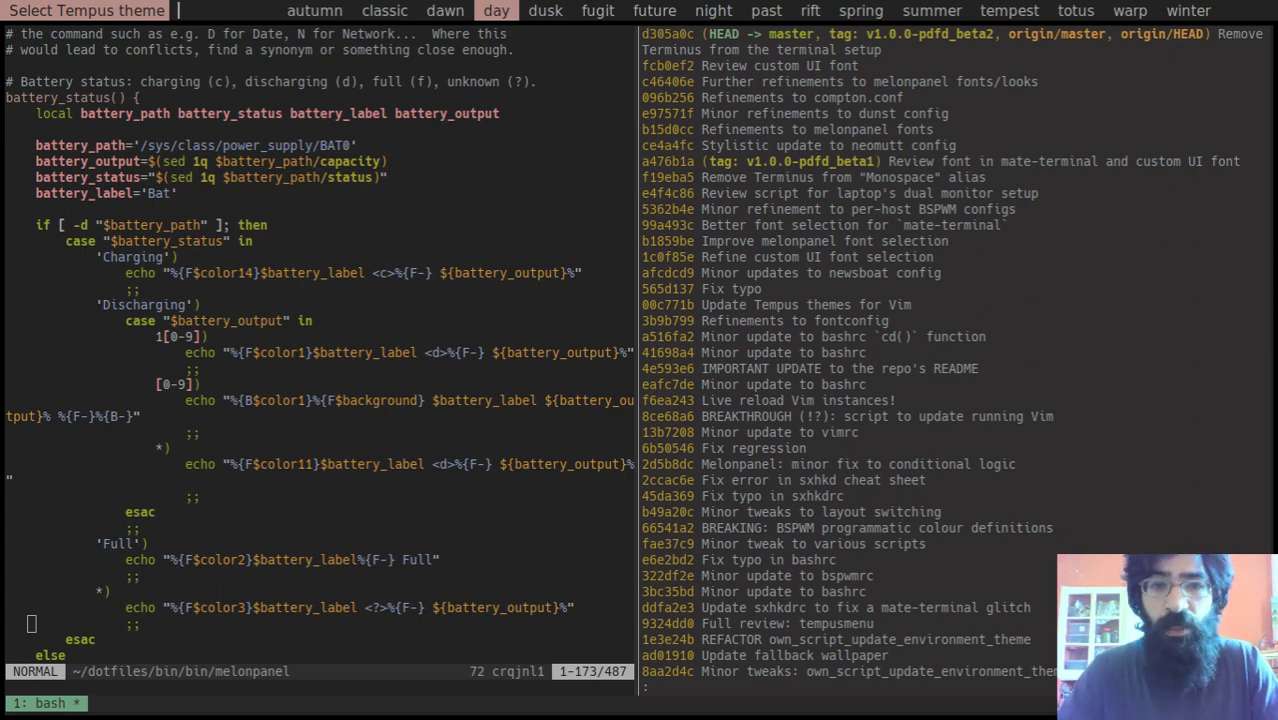
pyautogui.press('Left')
pyautogui.press('Left')
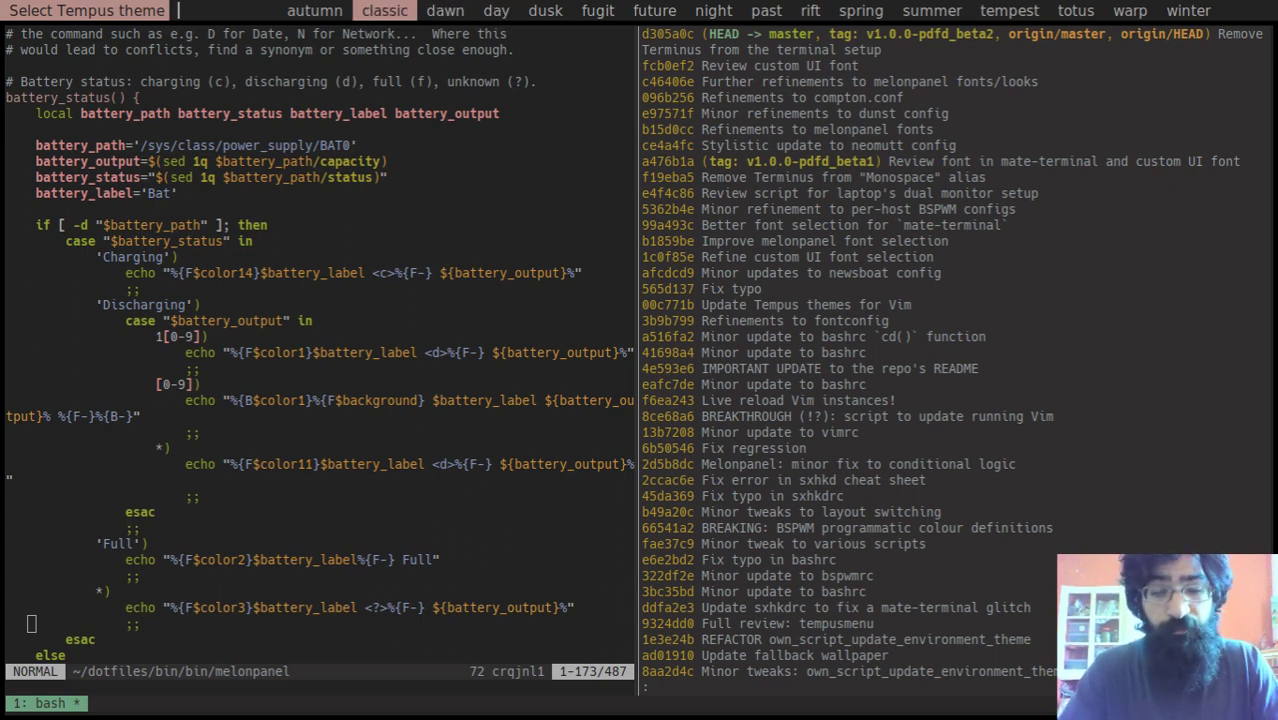
# Step: Apply the Tempus day theme and switch to the browser on desktop 5
pyautogui.write('day')
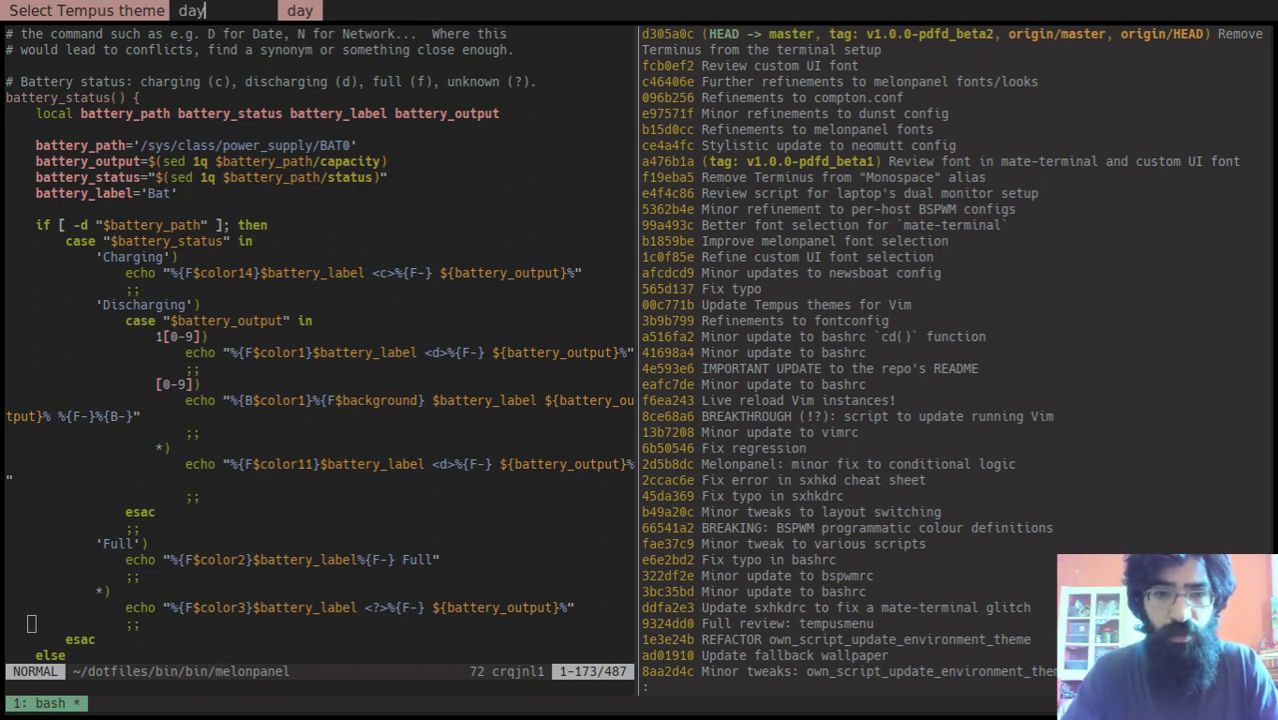
pyautogui.press('Return')
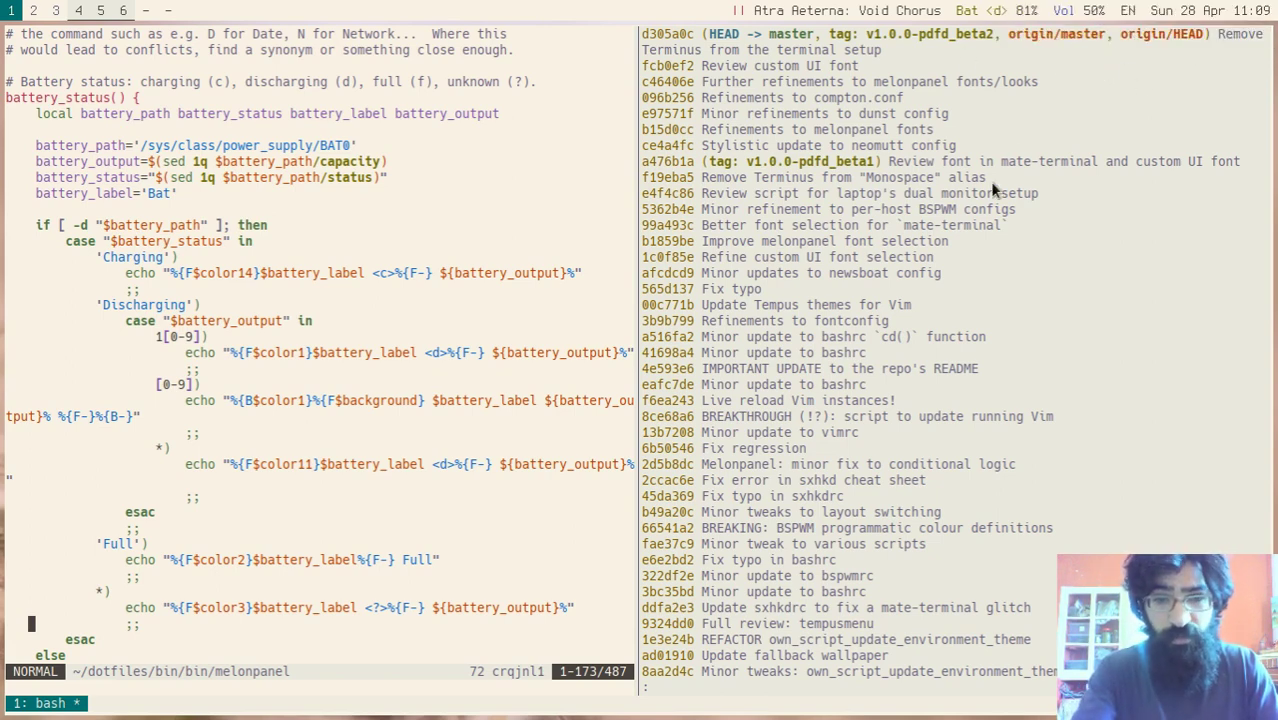
pyautogui.press('super+5')
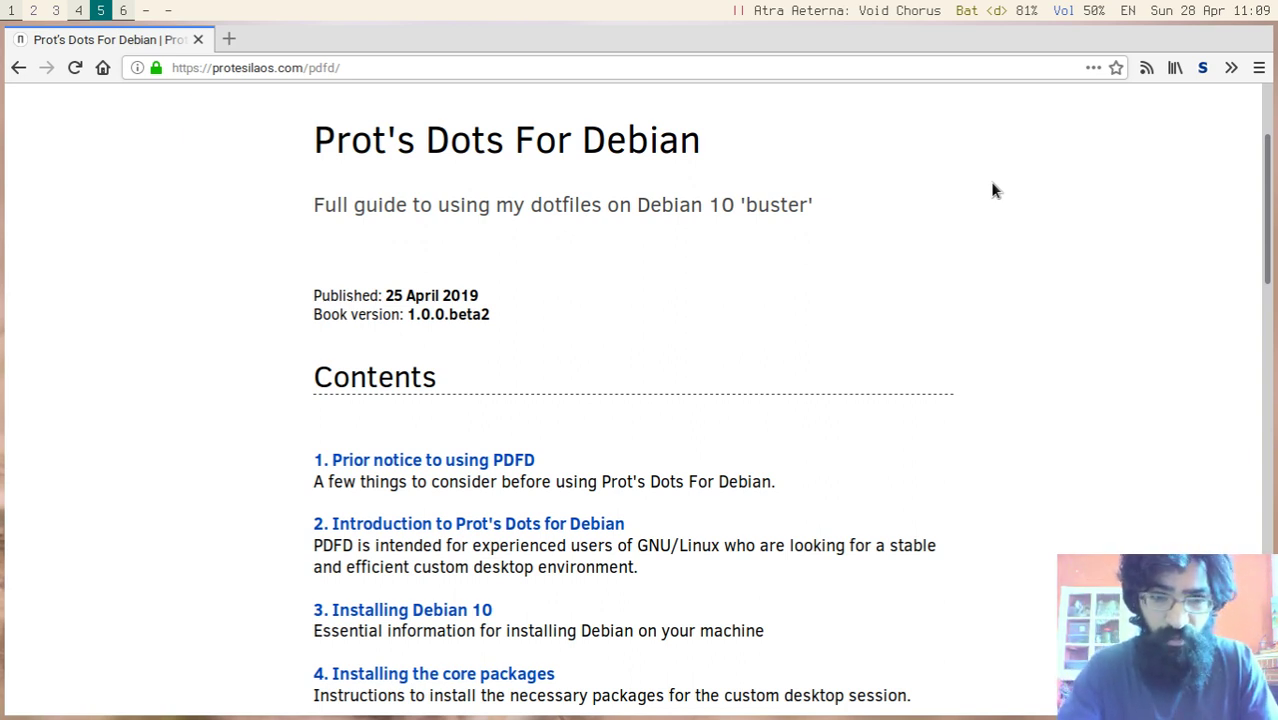
# Step: Apply the Tempus classic theme, check the terminal on desktop 1, and return to the browser on desktop 5
pyautogui.press('super+shift+t')
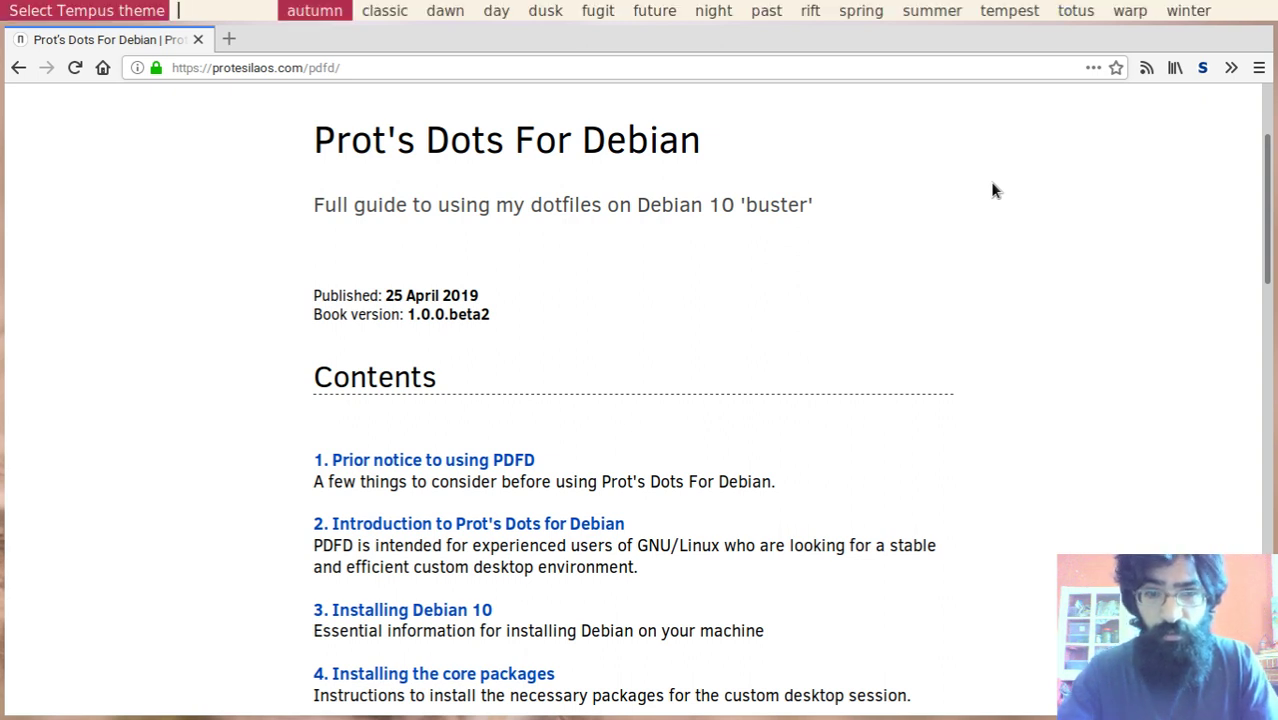
pyautogui.write('c')
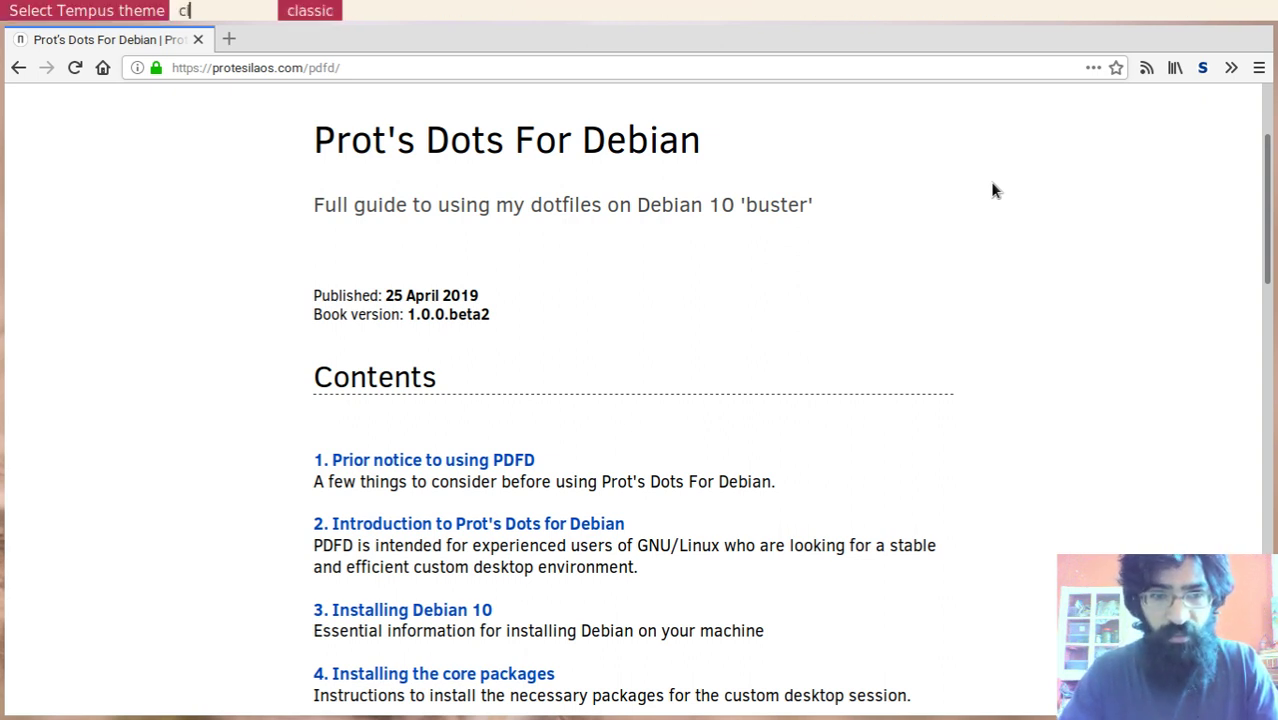
pyautogui.press('Return')
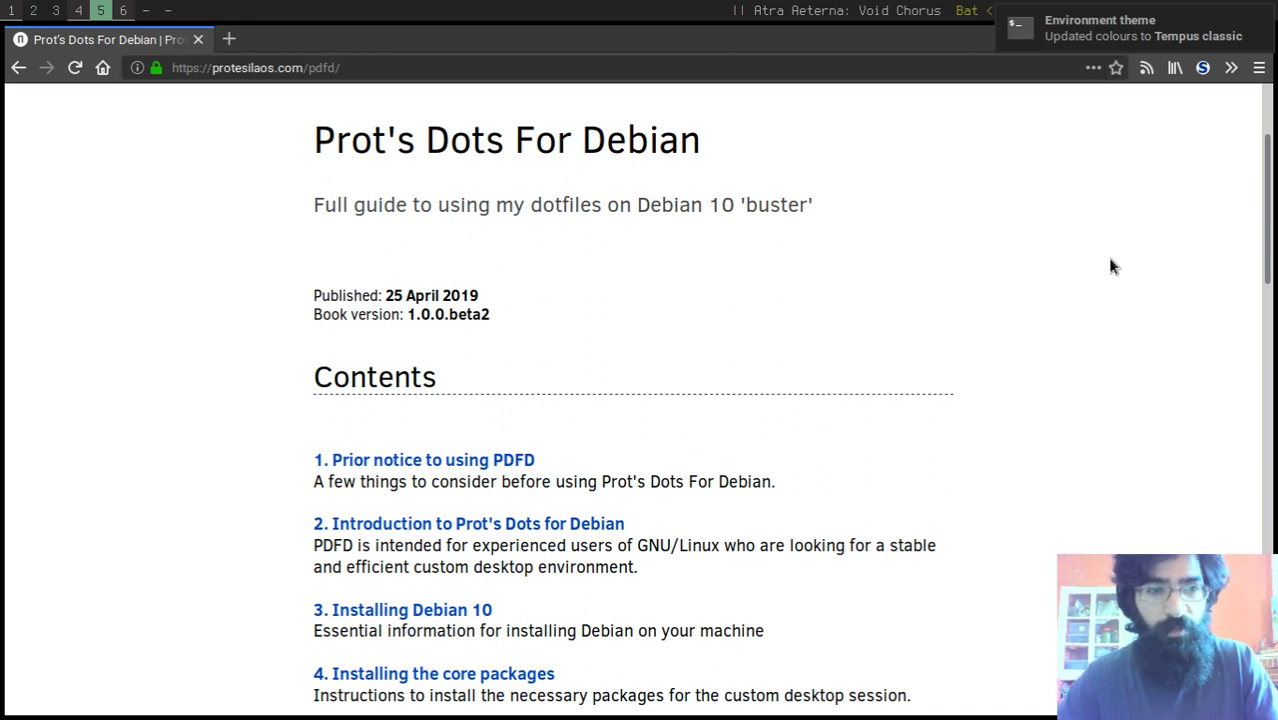
pyautogui.press('super+1')
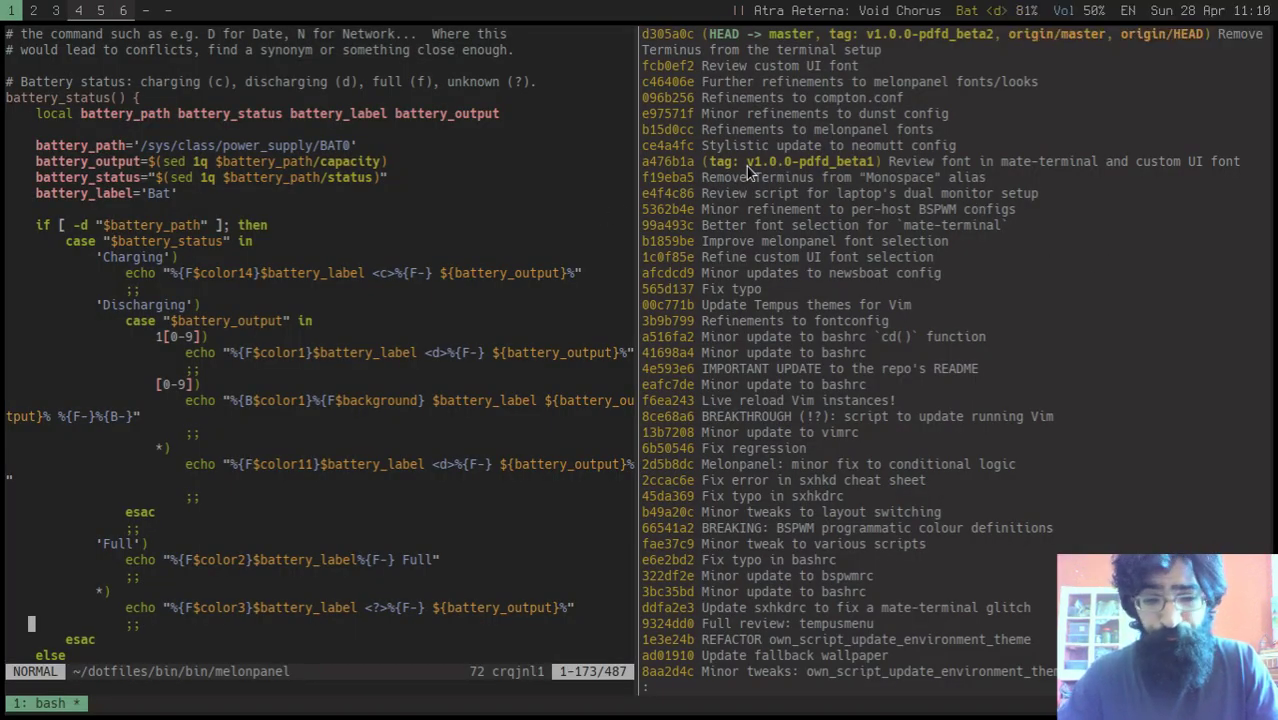
pyautogui.press('super+5')
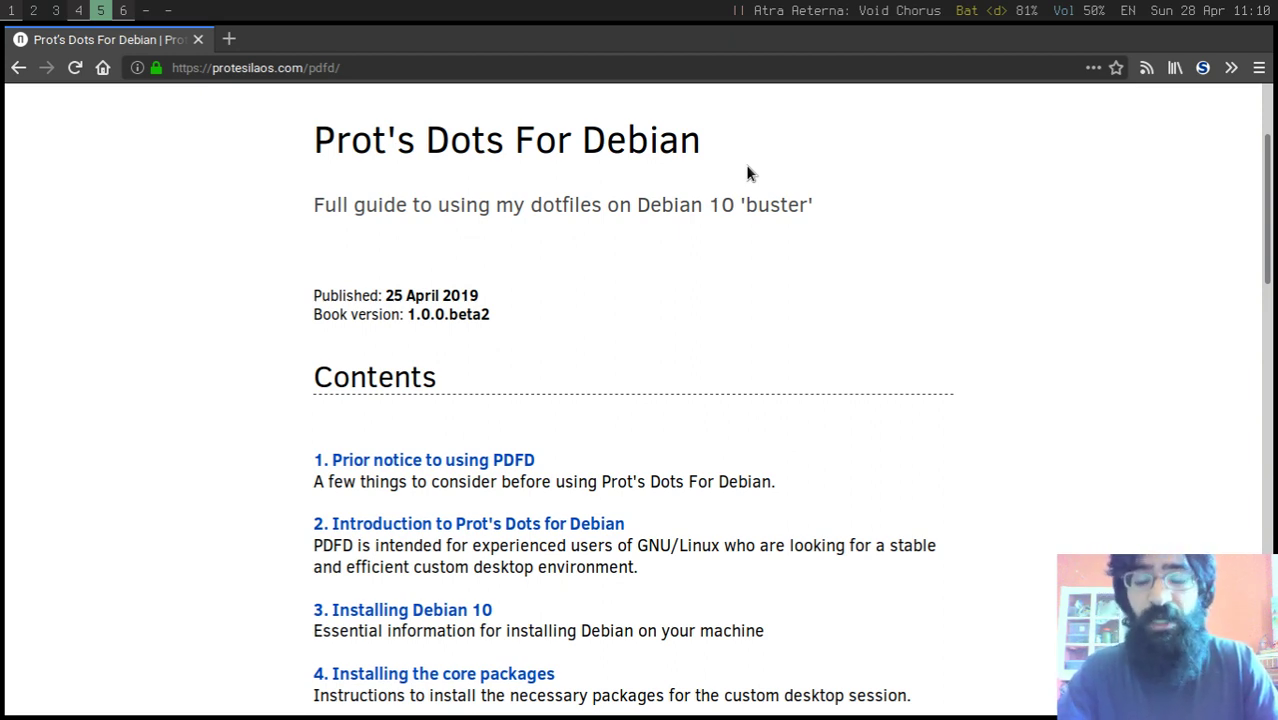
# Step: Launch org.gnome.clocks from the Flatpak launcher alongside the browser and apply the Tempus day theme
pyautogui.press('super+shift+f')
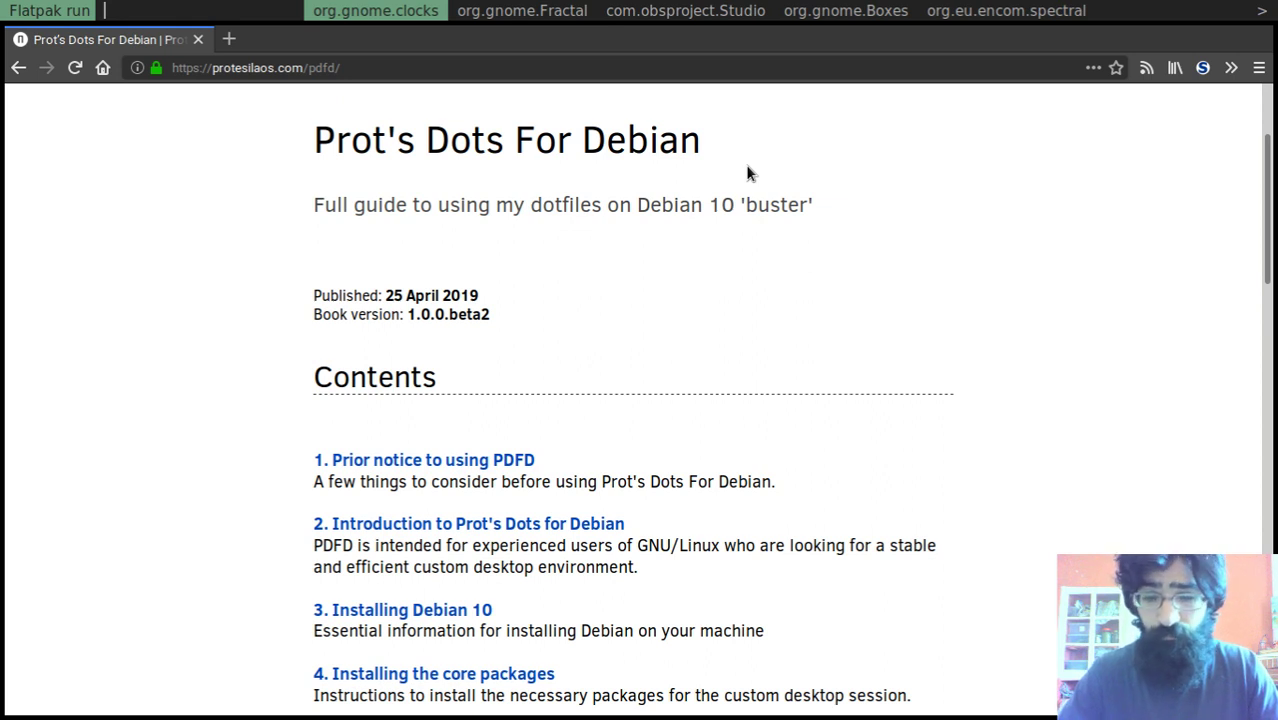
pyautogui.press('Return')
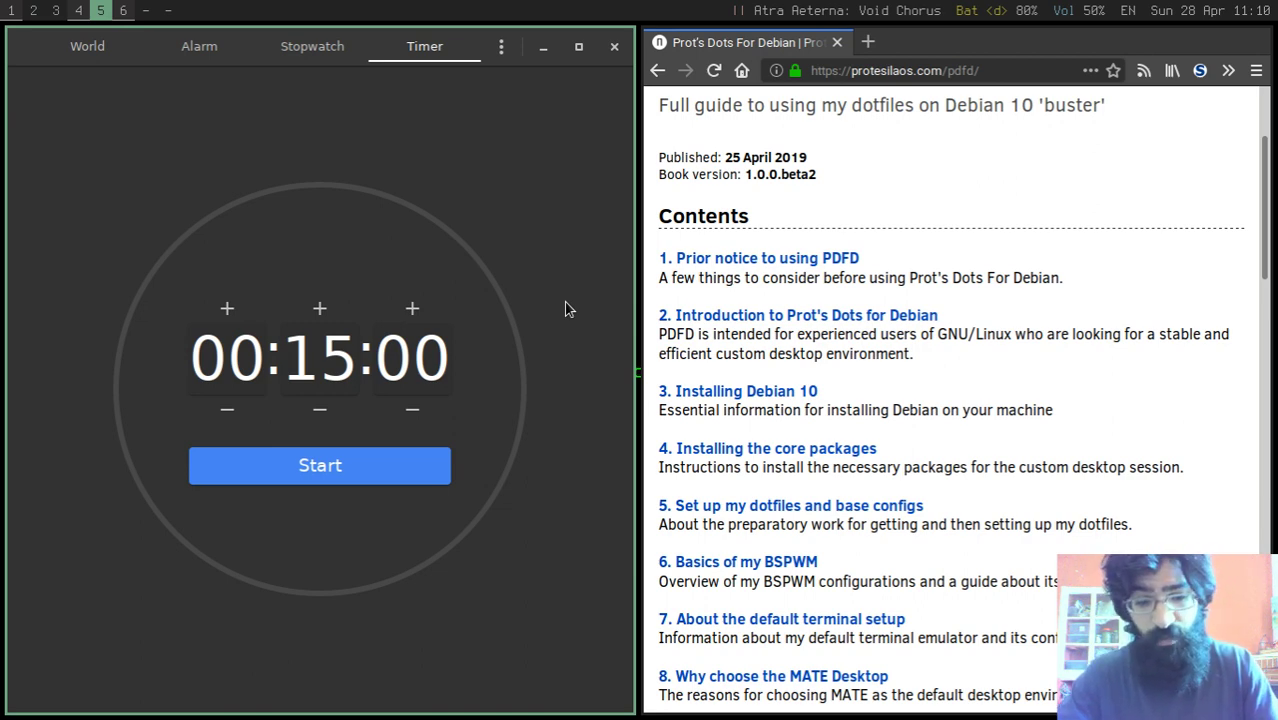
pyautogui.press('super+shift+t')
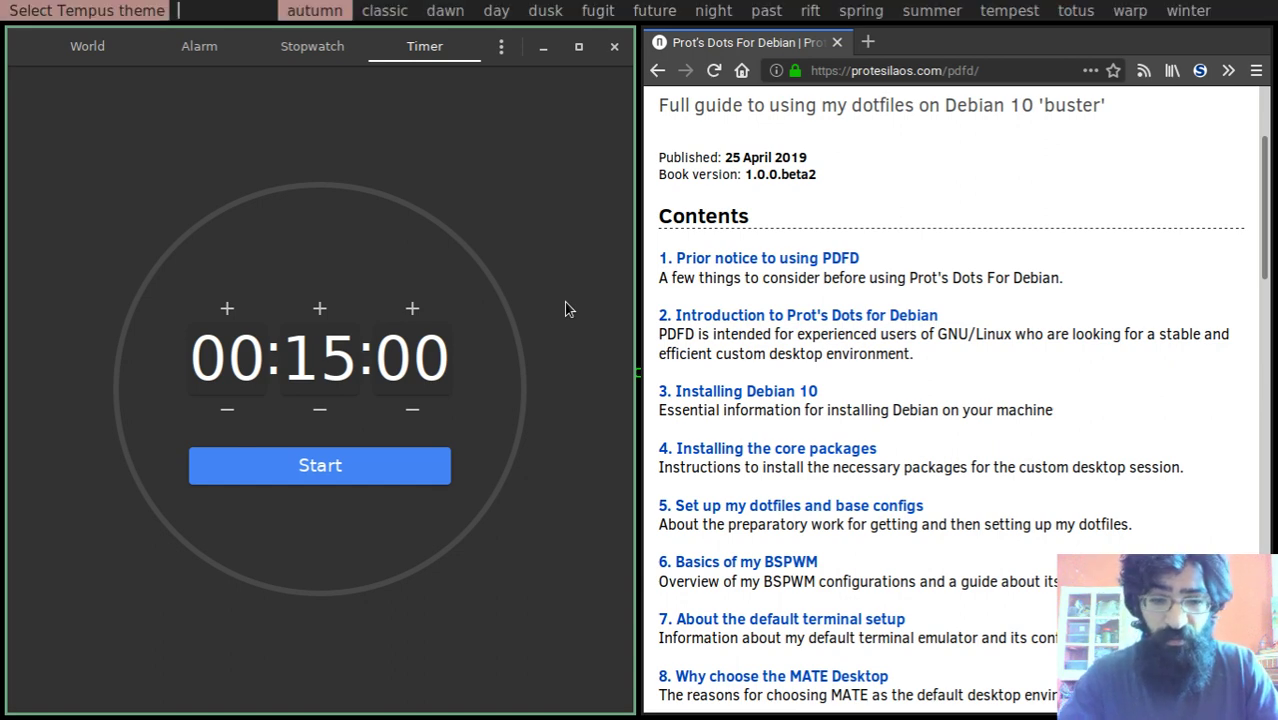
pyautogui.write('day')
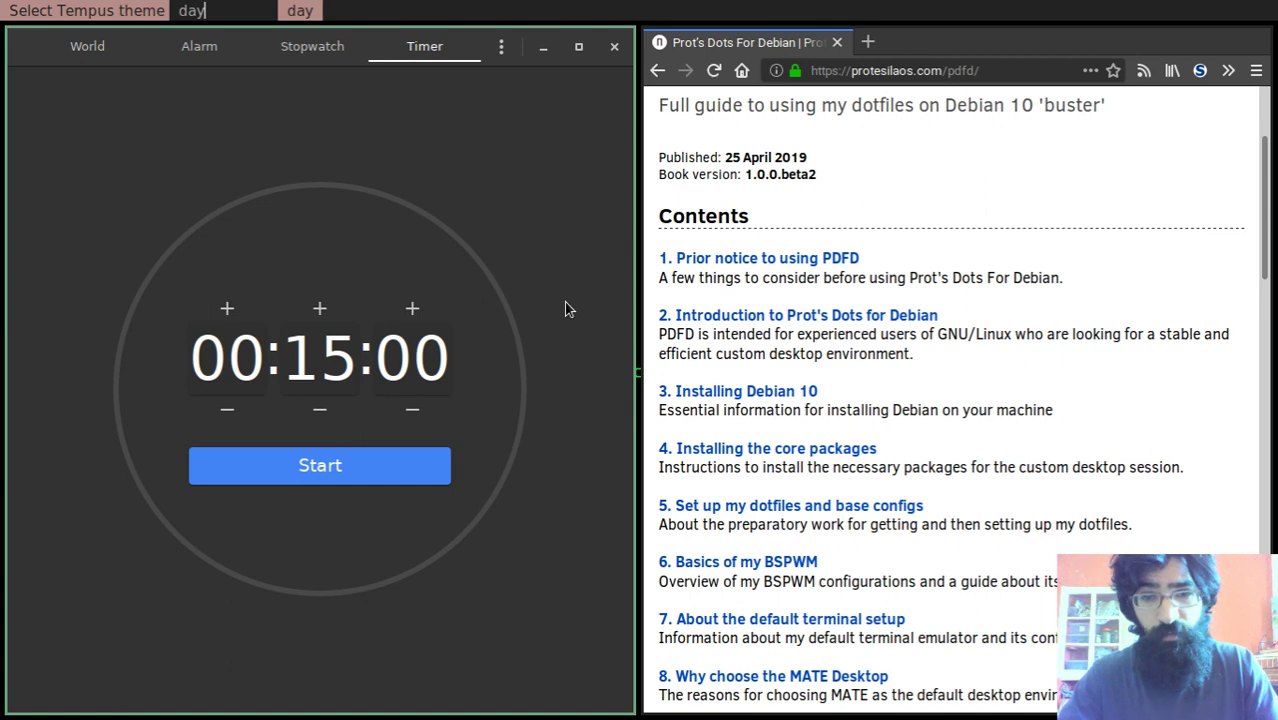
pyautogui.press('Return')
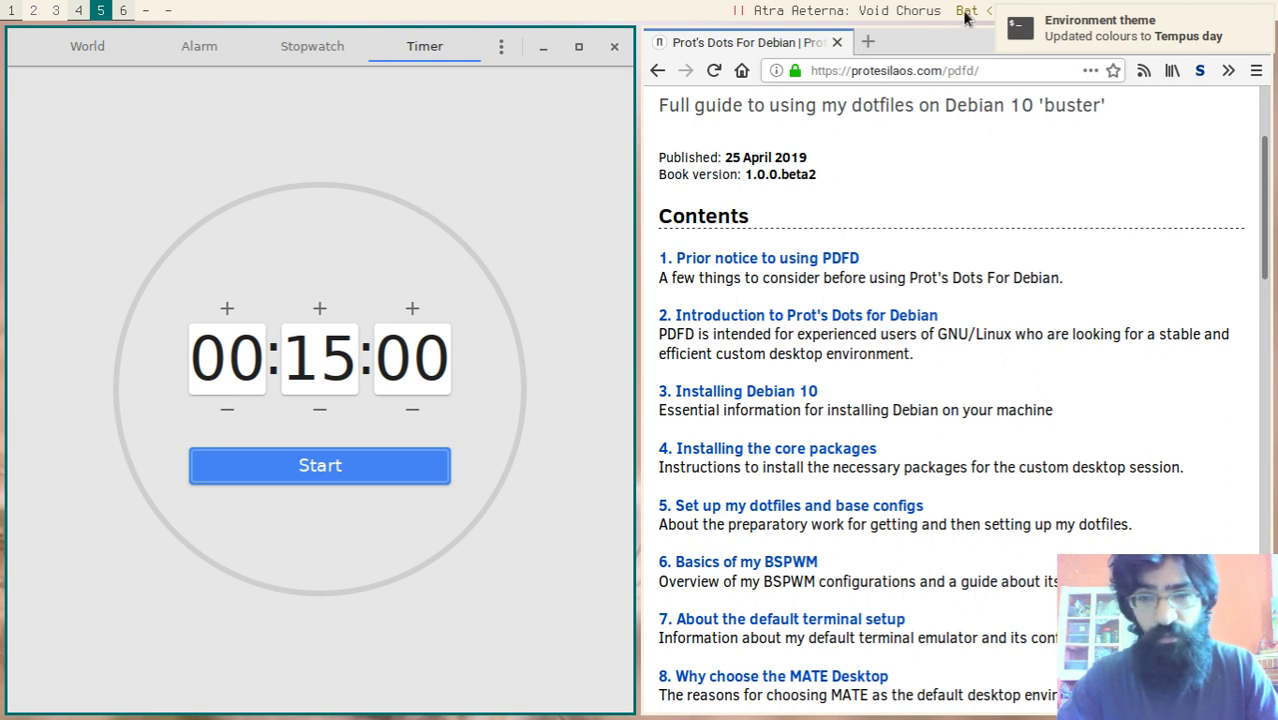
pyautogui.press('super+t')
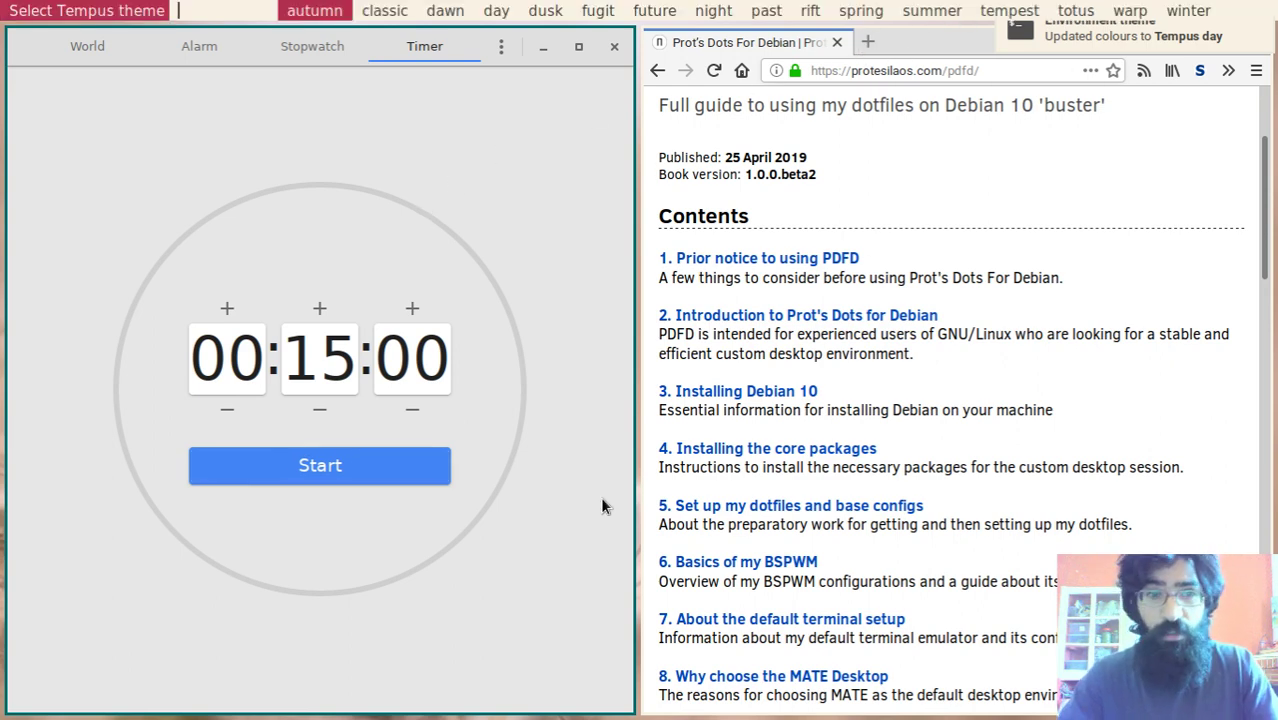
pyautogui.write('c')
pyautogui.press('Return')
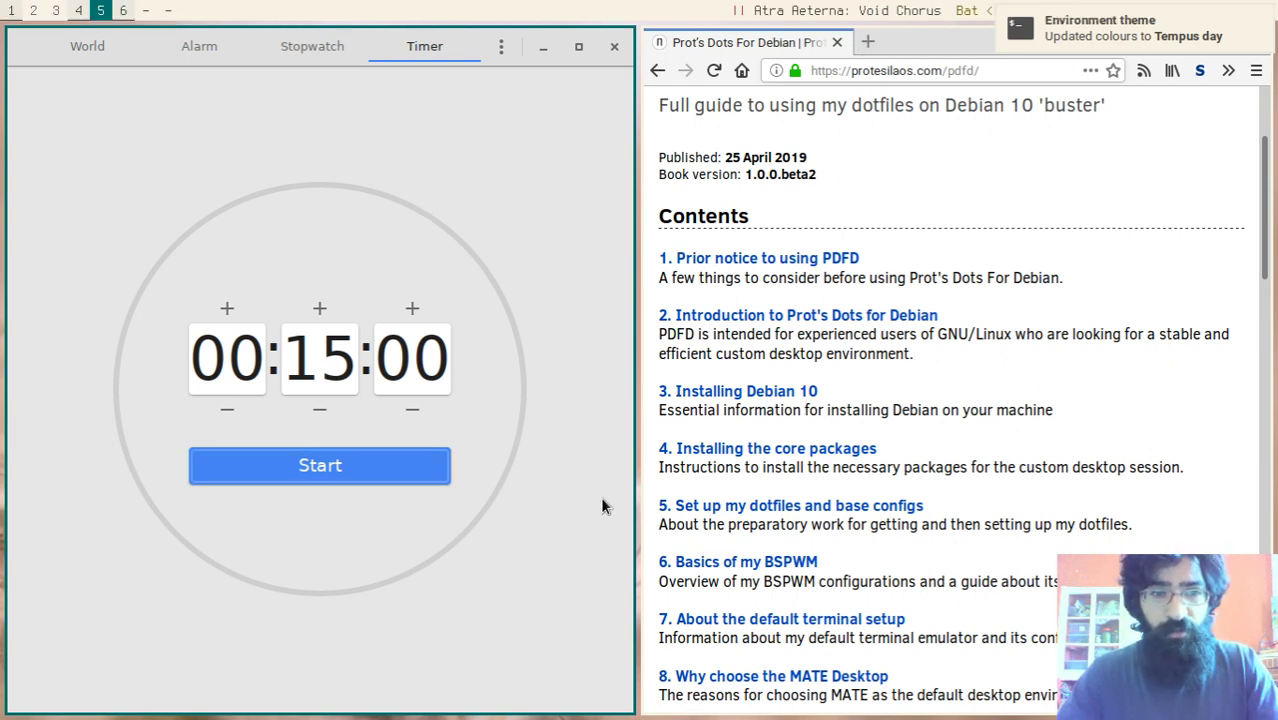
# Step: View the wallpaper on empty desktop 2, then return to desktop 5 and close the Clocks window
pyautogui.press('super+2')
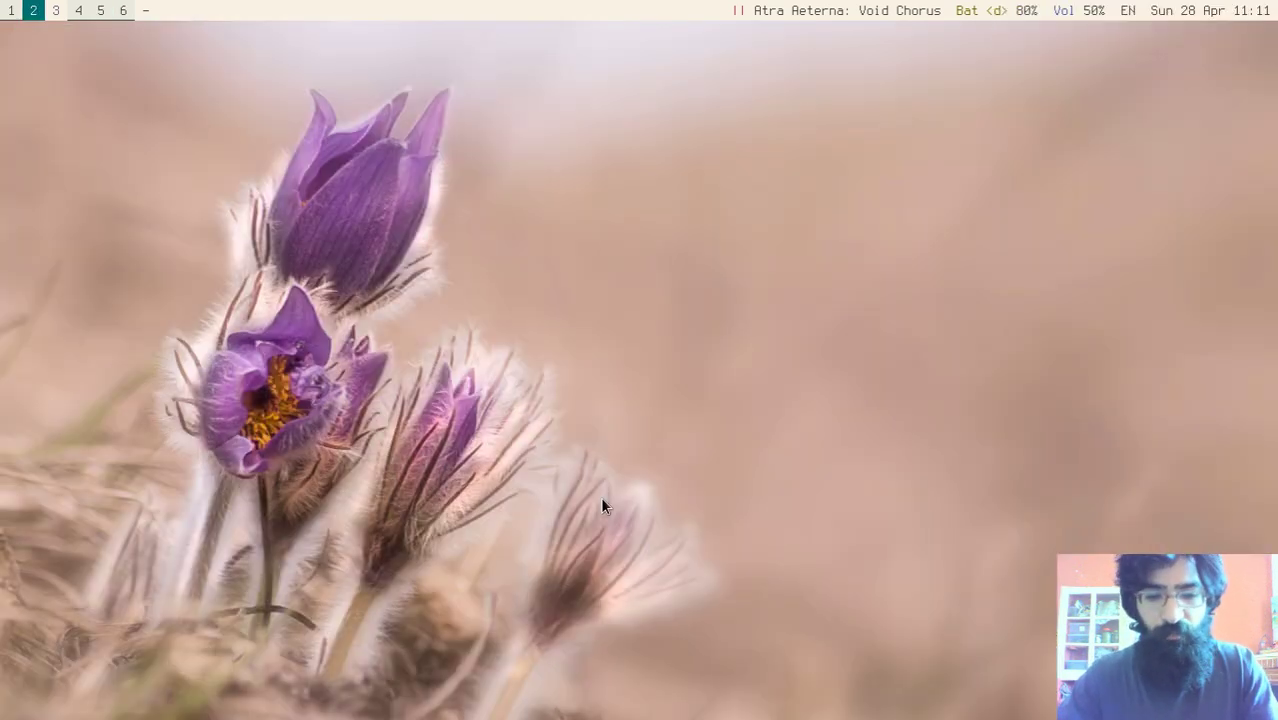
pyautogui.press('super+5')
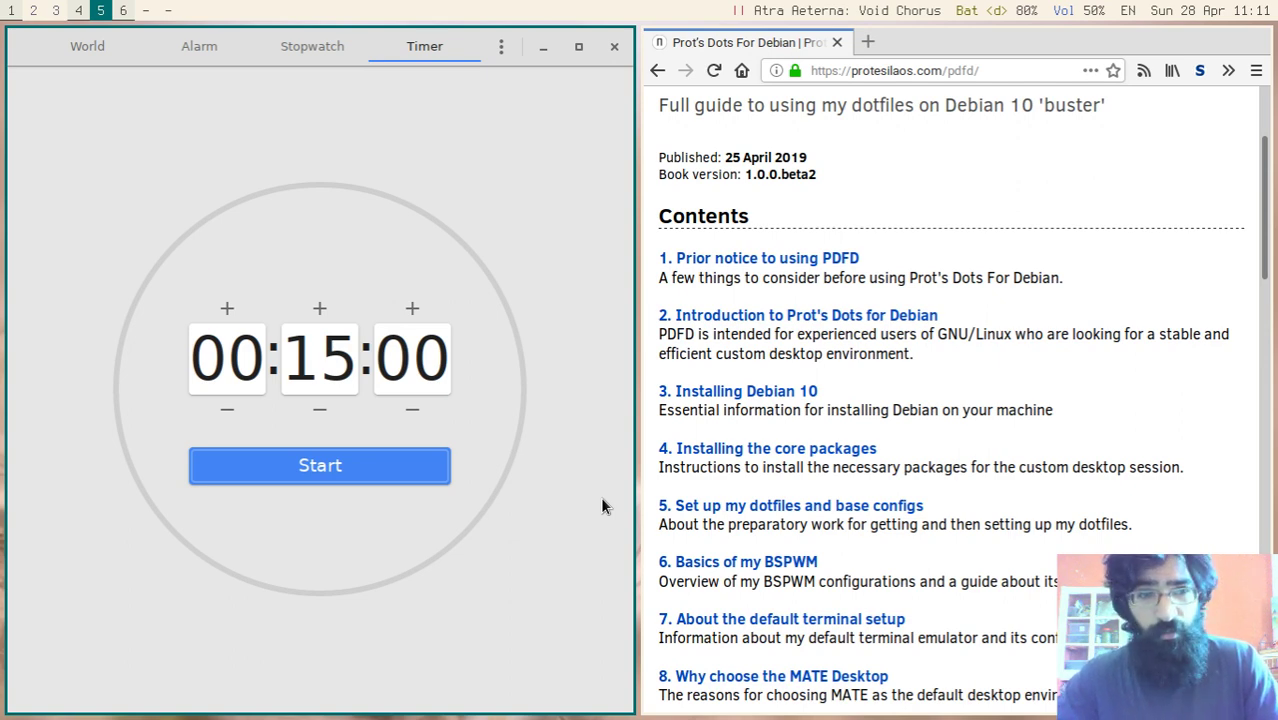
pyautogui.press('super+q')
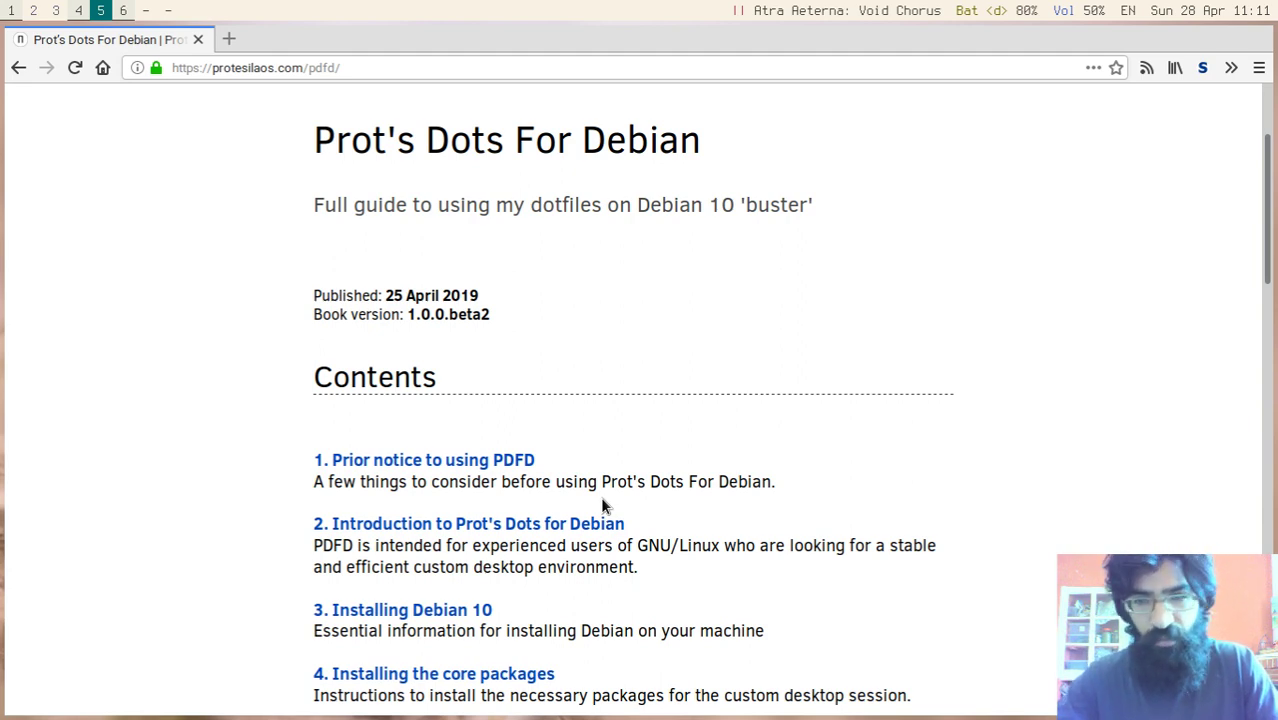
# Step: Return to the terminal on desktop 1 and apply the Tempus classic theme
pyautogui.press('super+1')
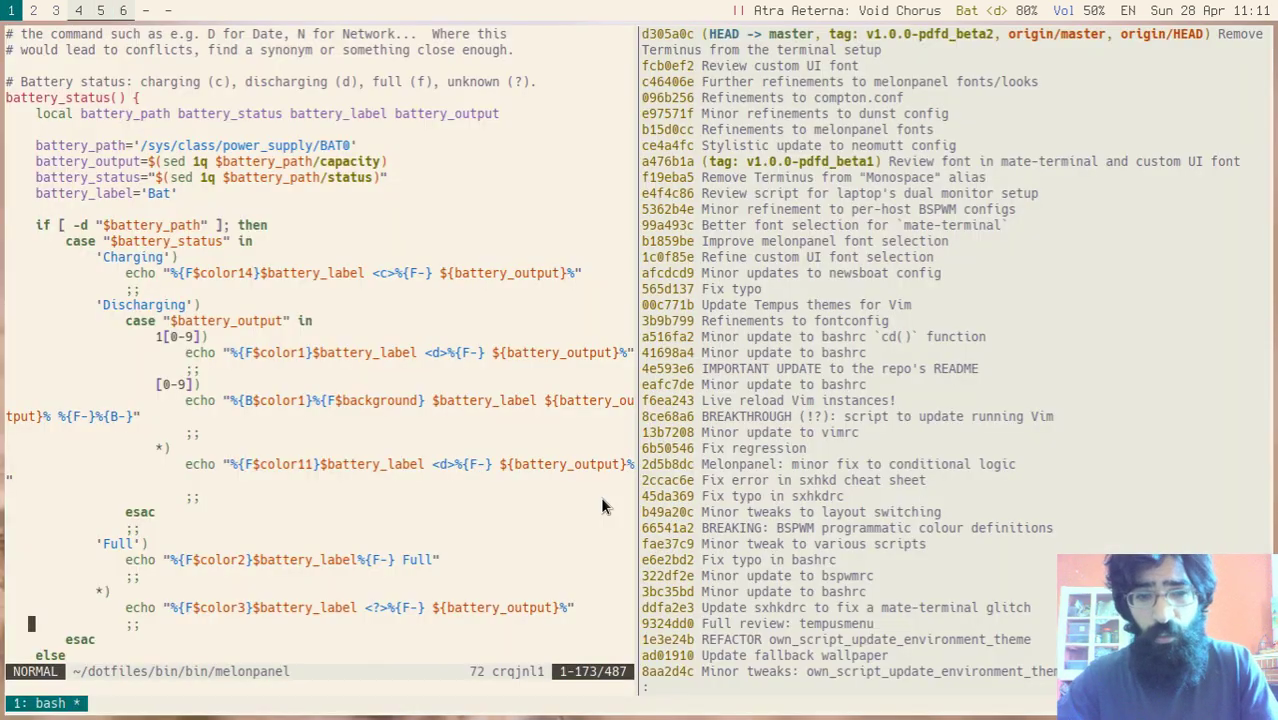
pyautogui.press('super+t')
pyautogui.press('Return')
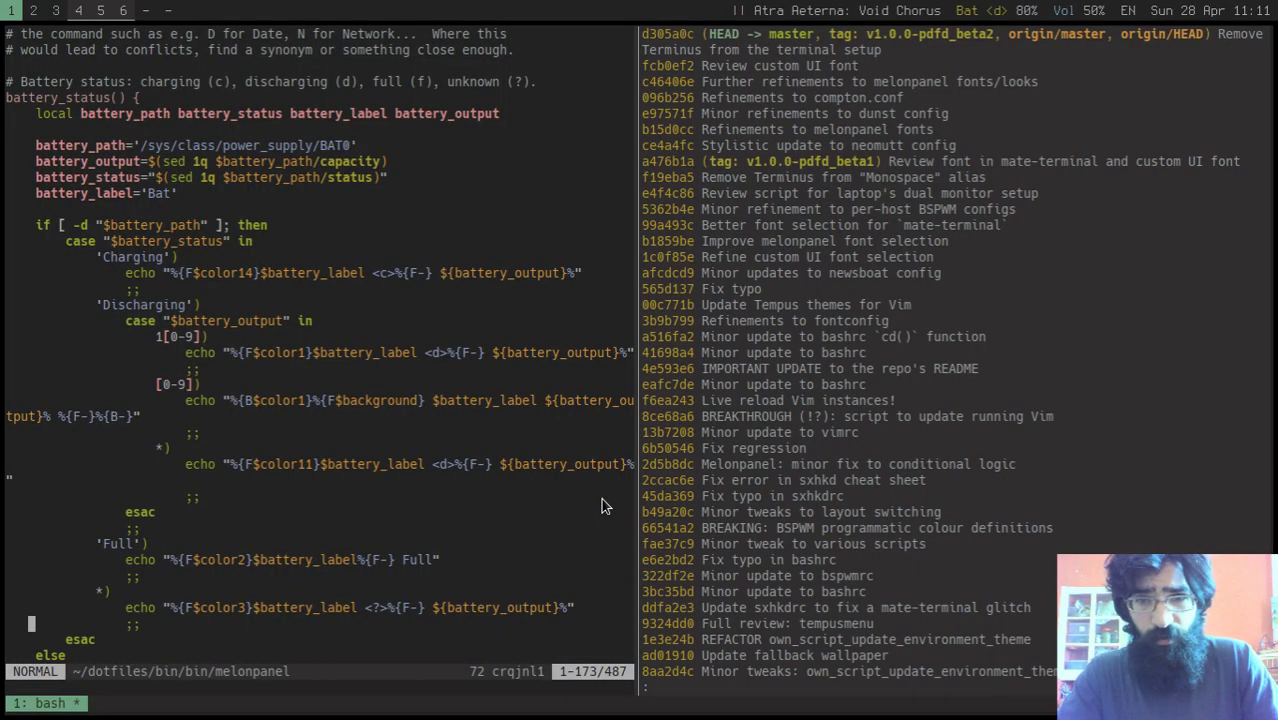
# Step: Check the wallpaper on desktop 2 under the dark theme and return to the terminal on desktop 1
pyautogui.press('super+2')
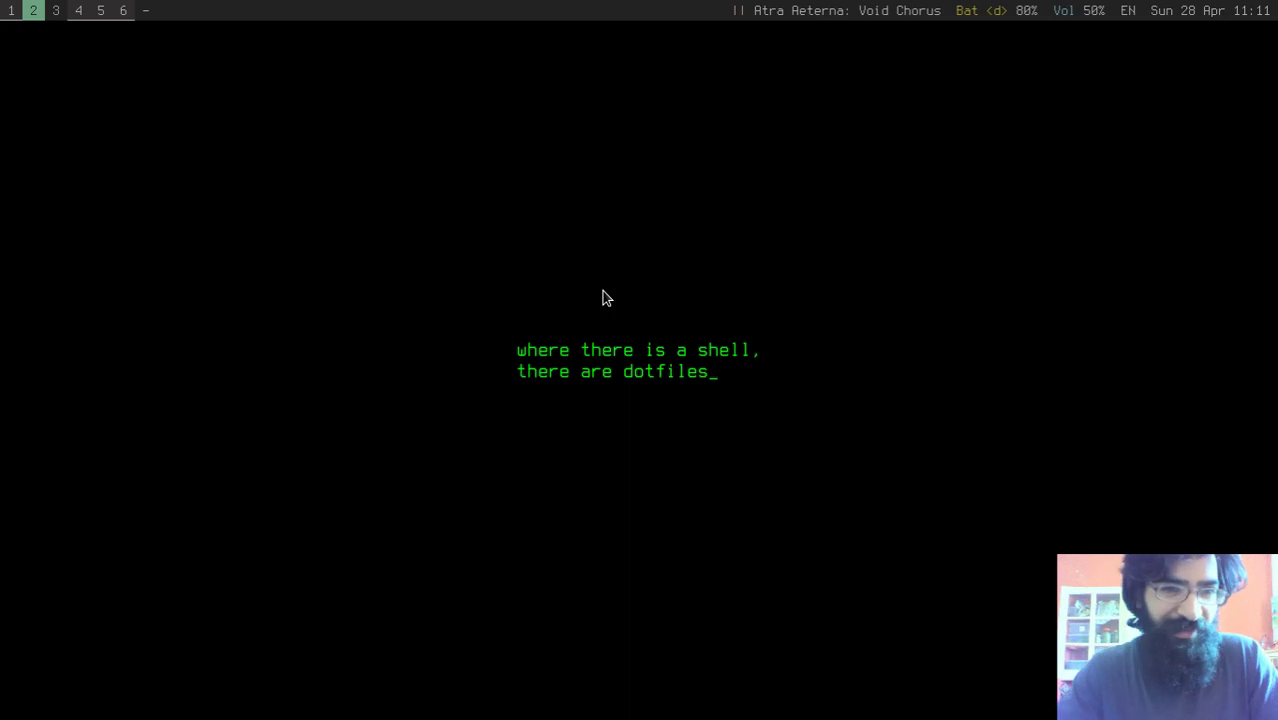
pyautogui.press('super+1')
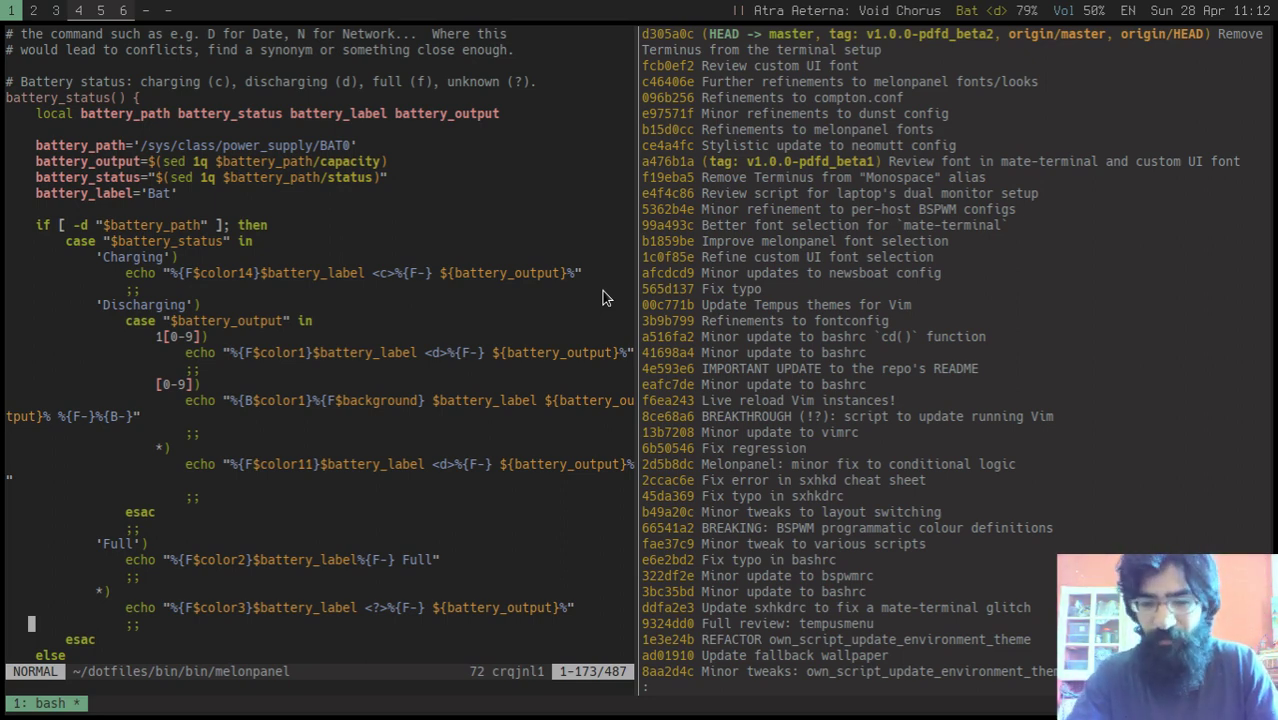
# Step: Switch the tmux focus to the git log pane and back to the melonpanel pane
pyautogui.hotkey('ctrl', 'b')
pyautogui.press('Right')
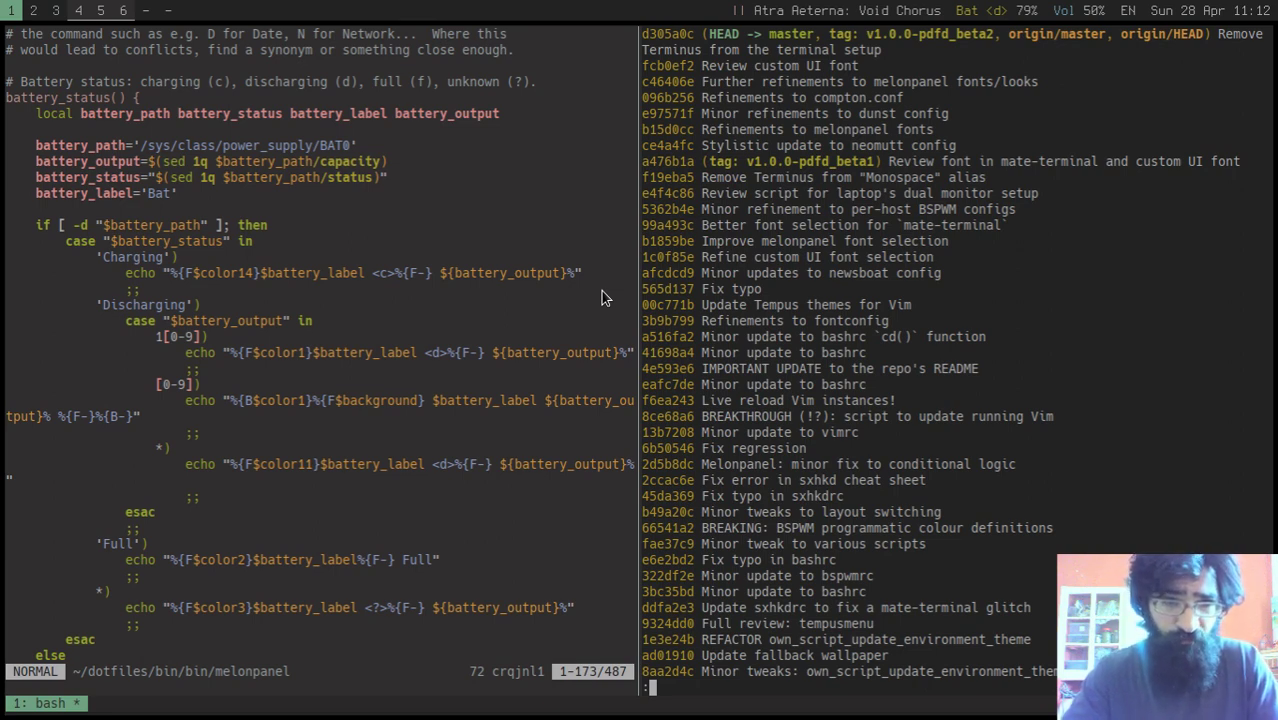
pyautogui.hotkey('ctrl', 'b')
pyautogui.press('Left')
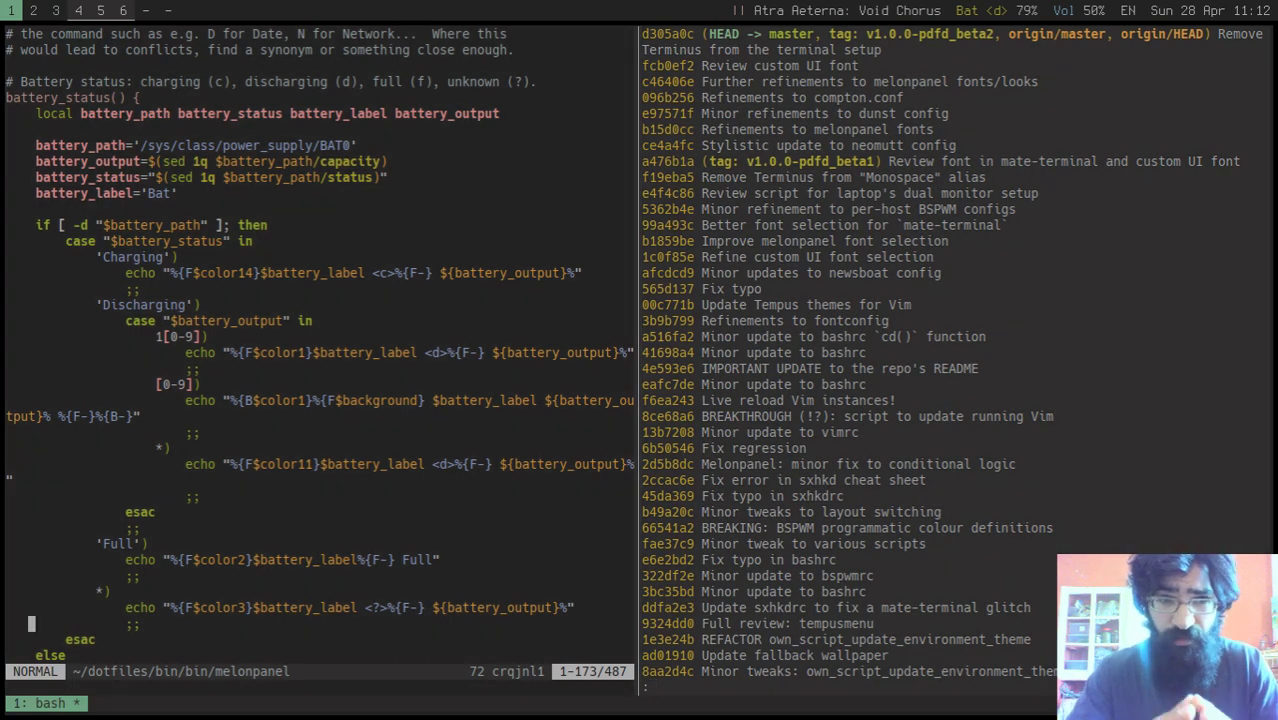
# Step: Quit the git log in its tmux pane and change into the fontconfig/.config directory
pyautogui.hotkey('ctrl', 'b')
pyautogui.press('Right')
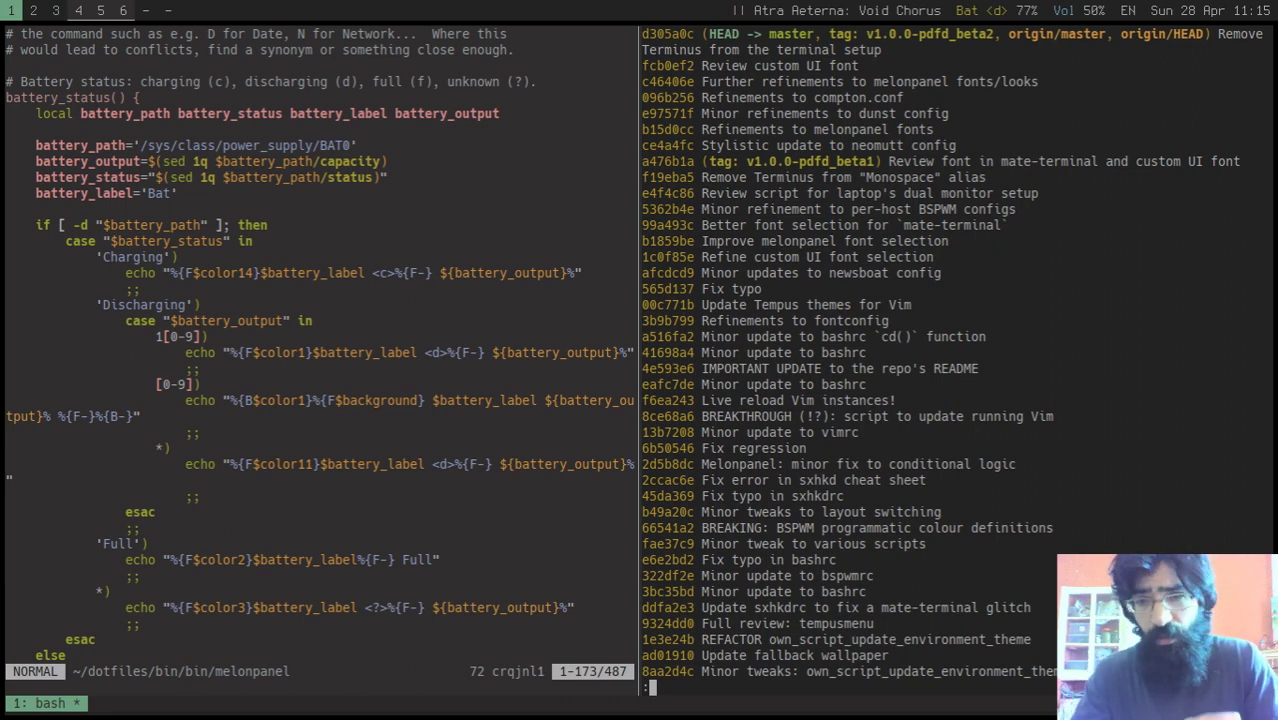
pyautogui.press('q')
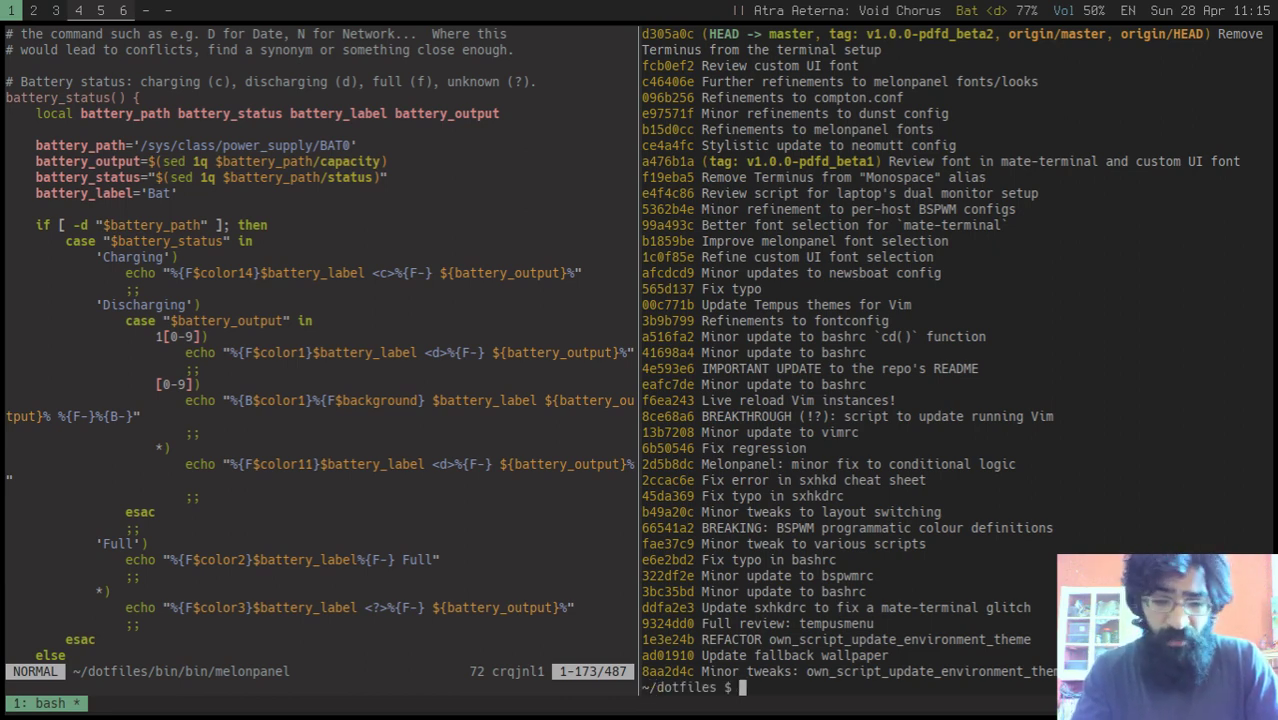
pyautogui.write('cd')
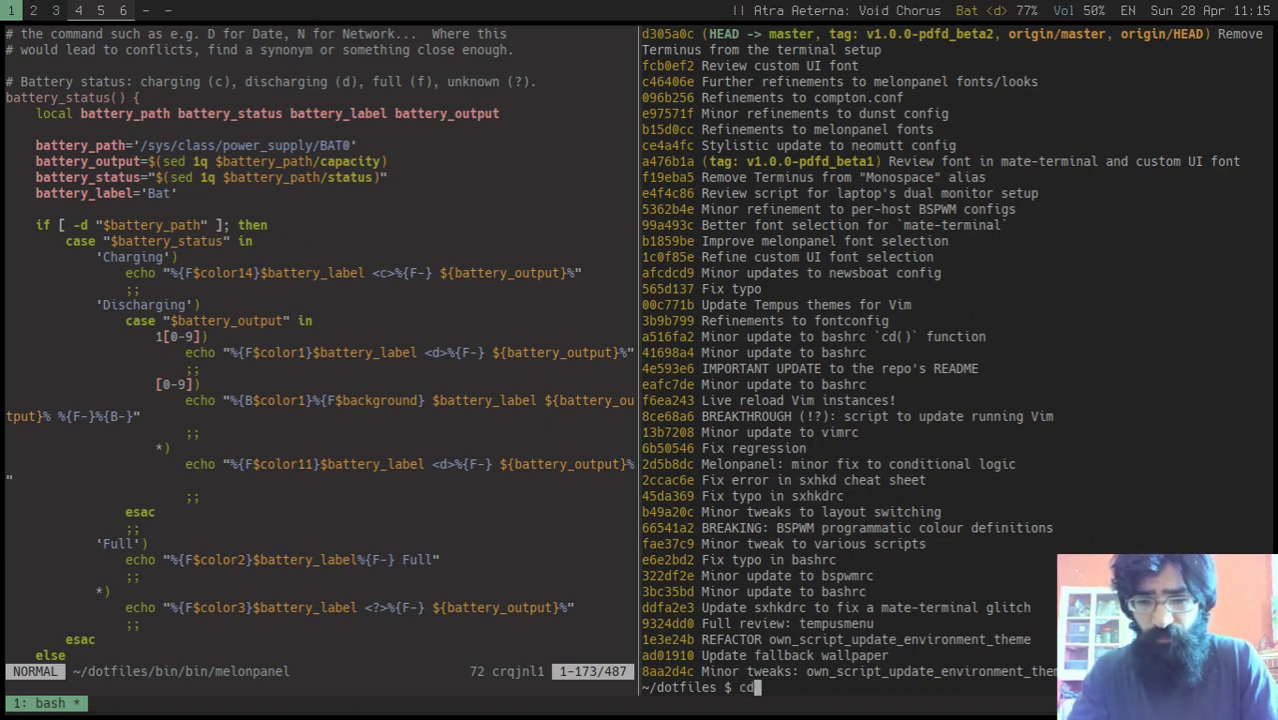
pyautogui.write(' fon')
pyautogui.press('Tab')
pyautogui.press('Return')
pyautogui.write('cd .config/')
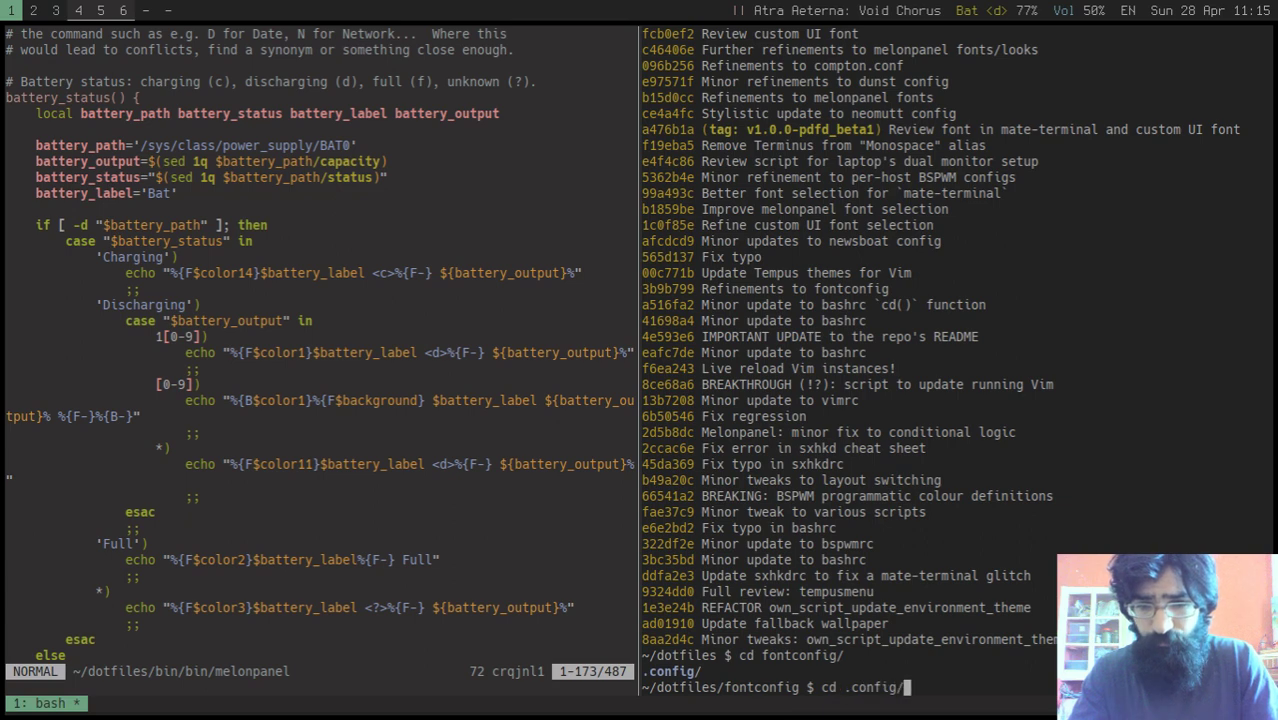
pyautogui.press('Tab')
pyautogui.press('Return')
# Step: Quit Vim in the melonpanel pane and close that pane so the fontconfig shell fills the terminal
pyautogui.press('super+h')
pyautogui.write(':q')
pyautogui.press('Return')
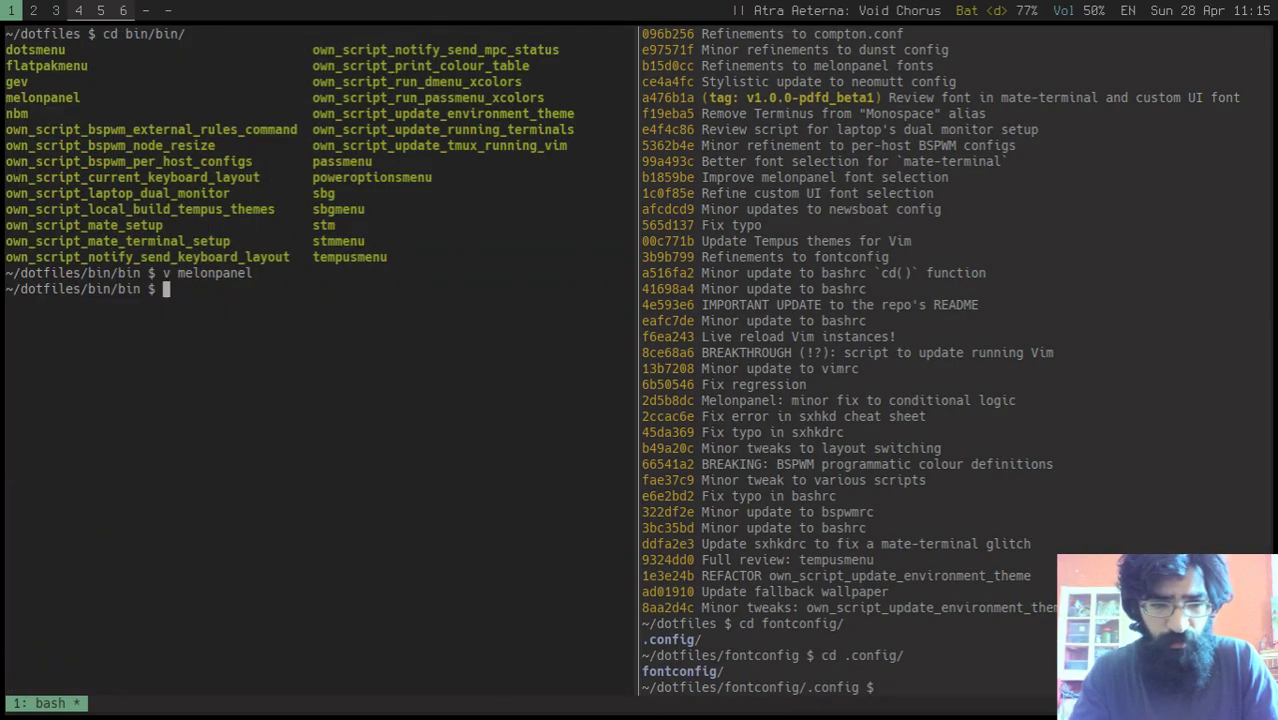
pyautogui.hotkey('ctrl', 'd')
# Step: Change into the inner fontconfig directory
pyautogui.write('cd fo')
pyautogui.press('Tab')
pyautogui.press('Return')
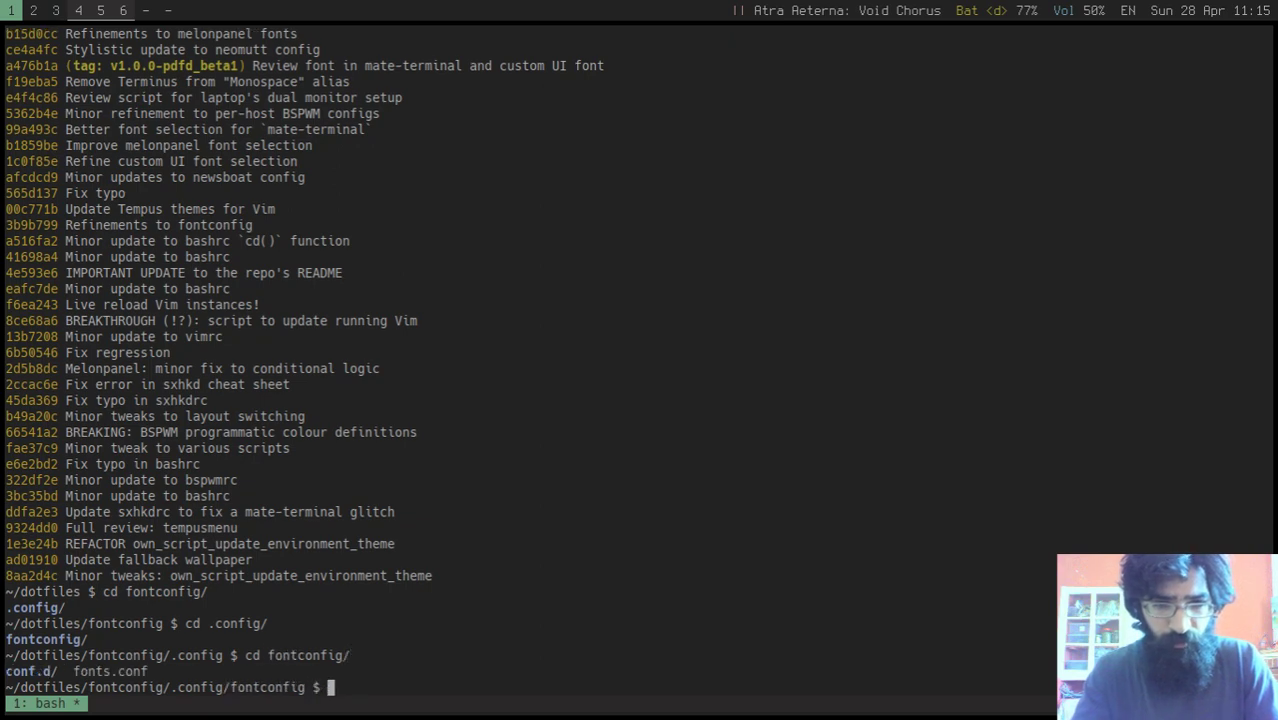
# Step: Enlarge the terminal text by two zoom levels and clear the screen
pyautogui.hotkey('ctrl', '+')
pyautogui.hotkey('ctrl', '+')
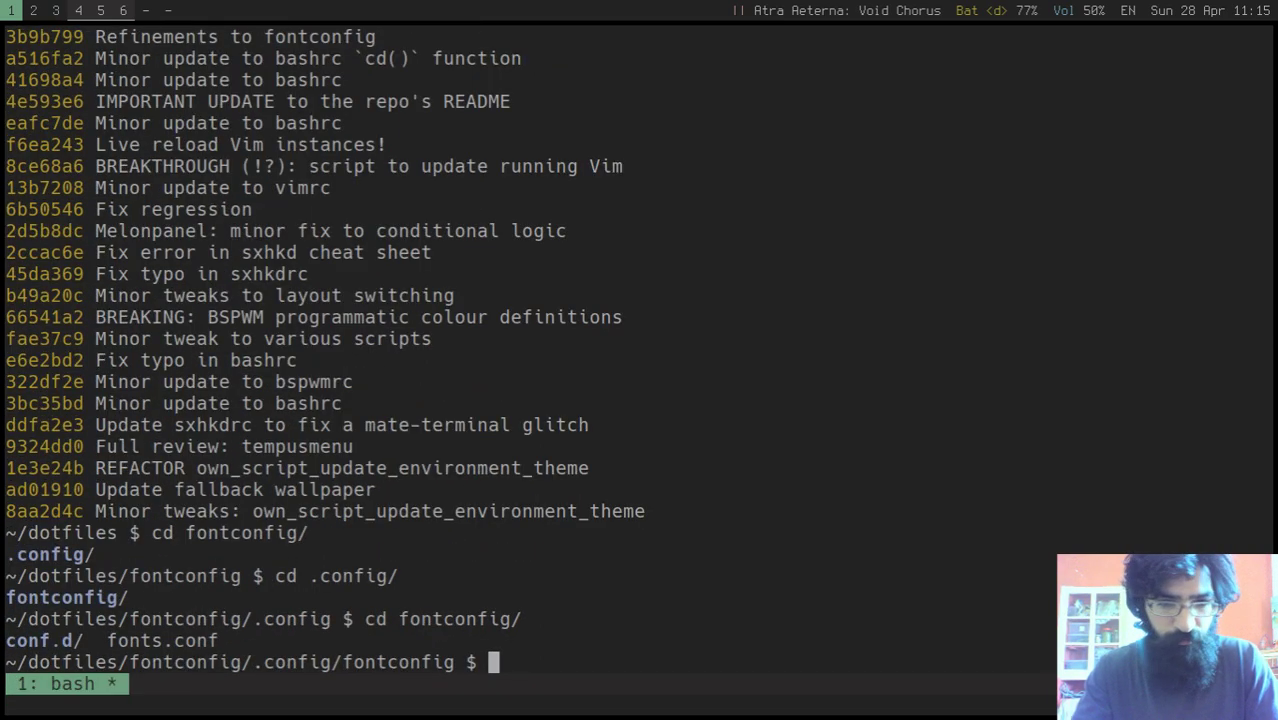
pyautogui.hotkey('ctrl', 'l')
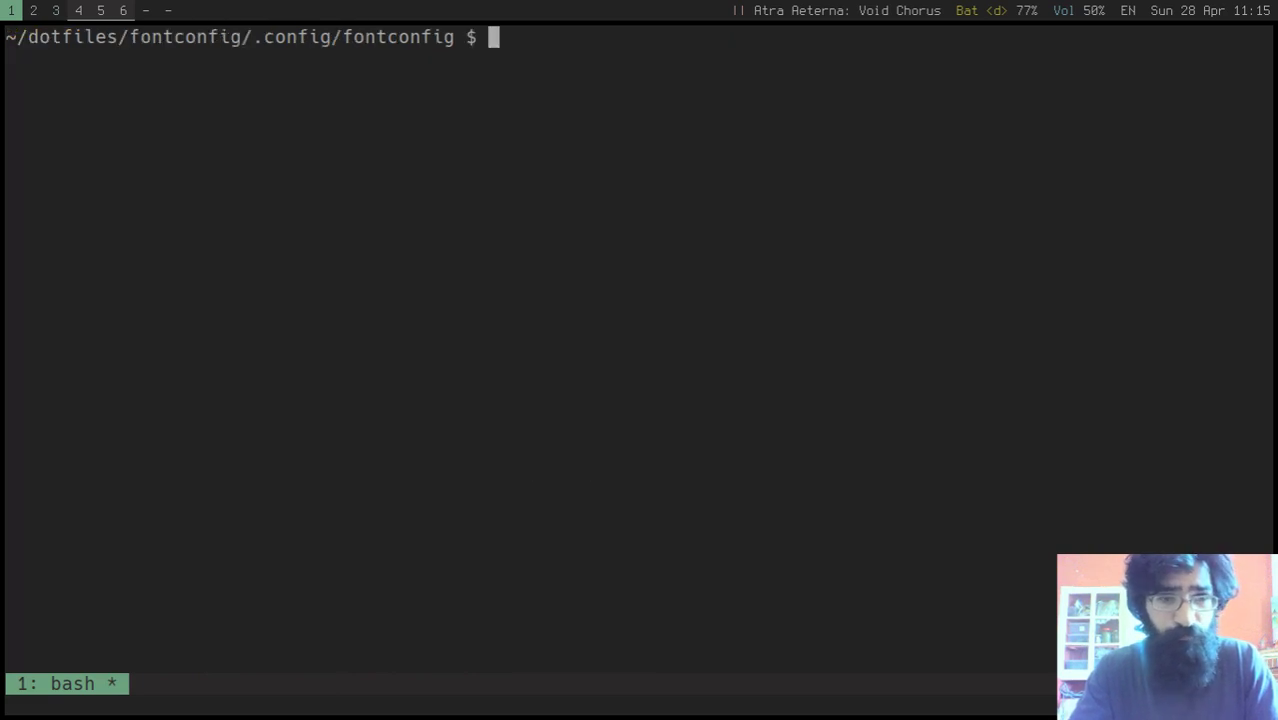
# Step: List the fontconfig directory's contents and change into conf.d
pyautogui.write('ls')
pyautogui.press('Return')
pyautogui.write('cd c')
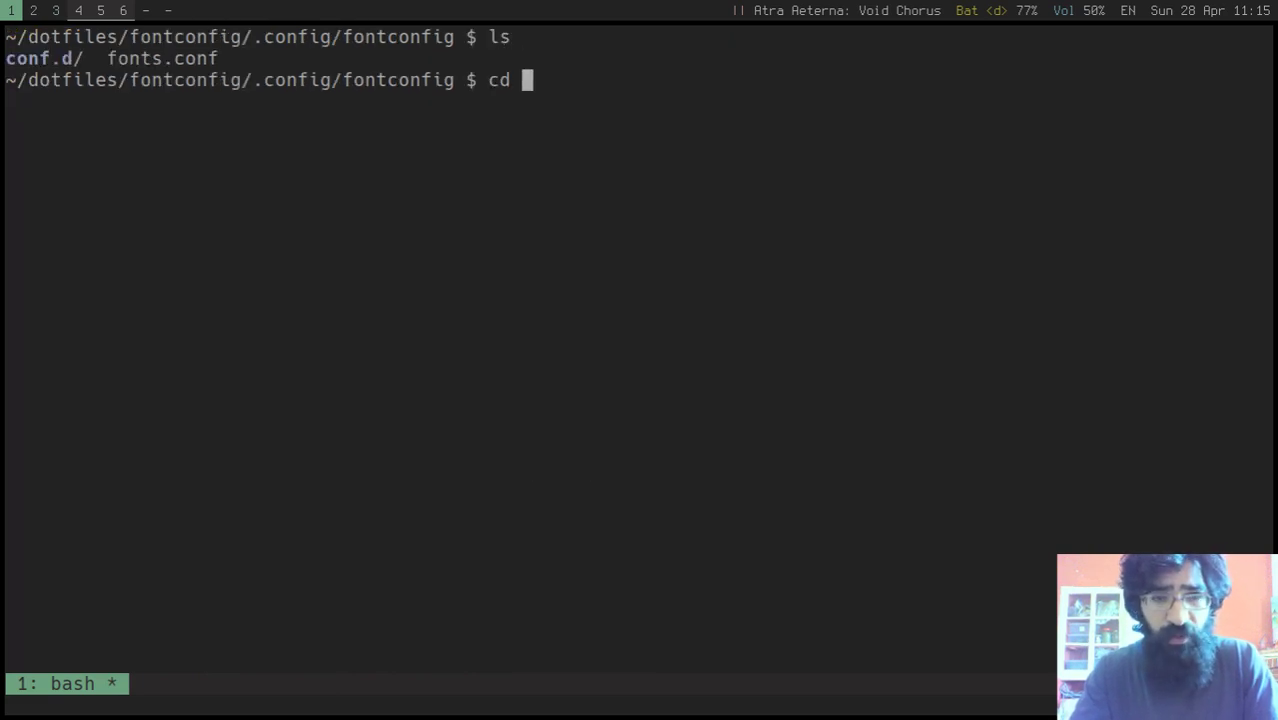
pyautogui.press('Tab')
pyautogui.press('Return')
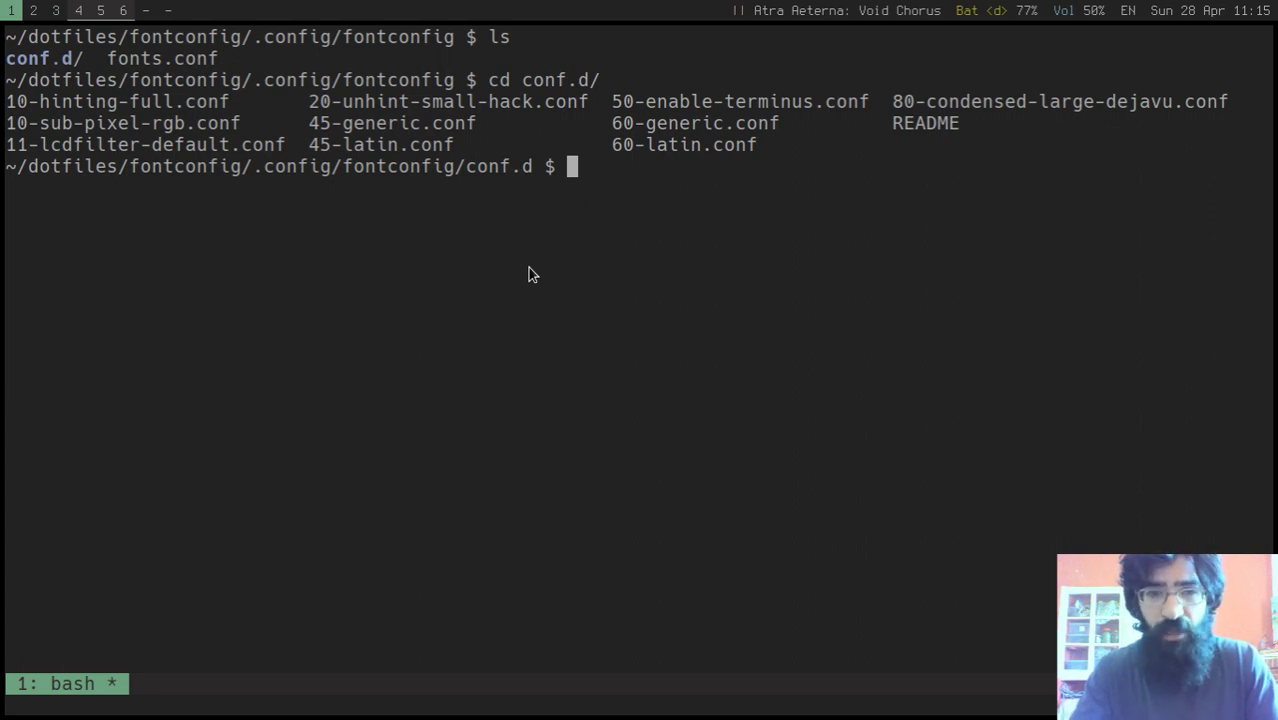
# Step: Open 60-latin.conf from the conf.d directory in Vim
pyautogui.write('v ')
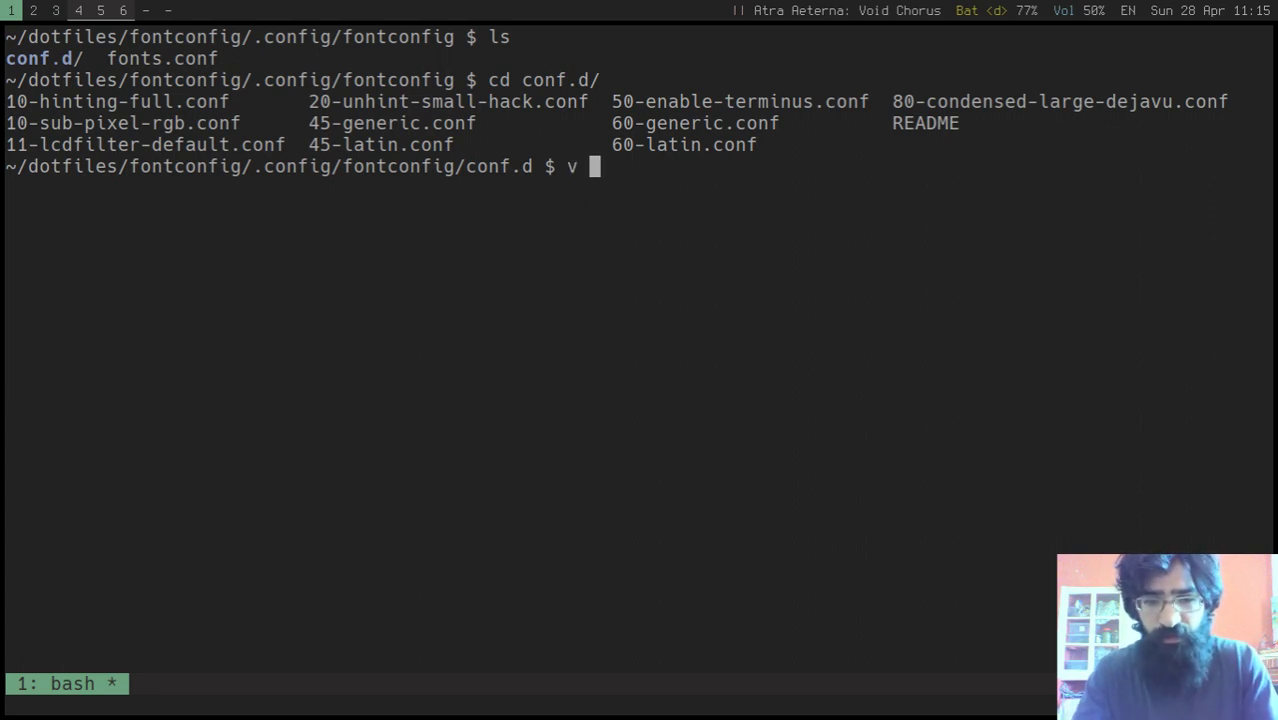
pyautogui.write('60l')
pyautogui.press('Tab')
pyautogui.press('BackSpace')
pyautogui.write('-latin.conf')
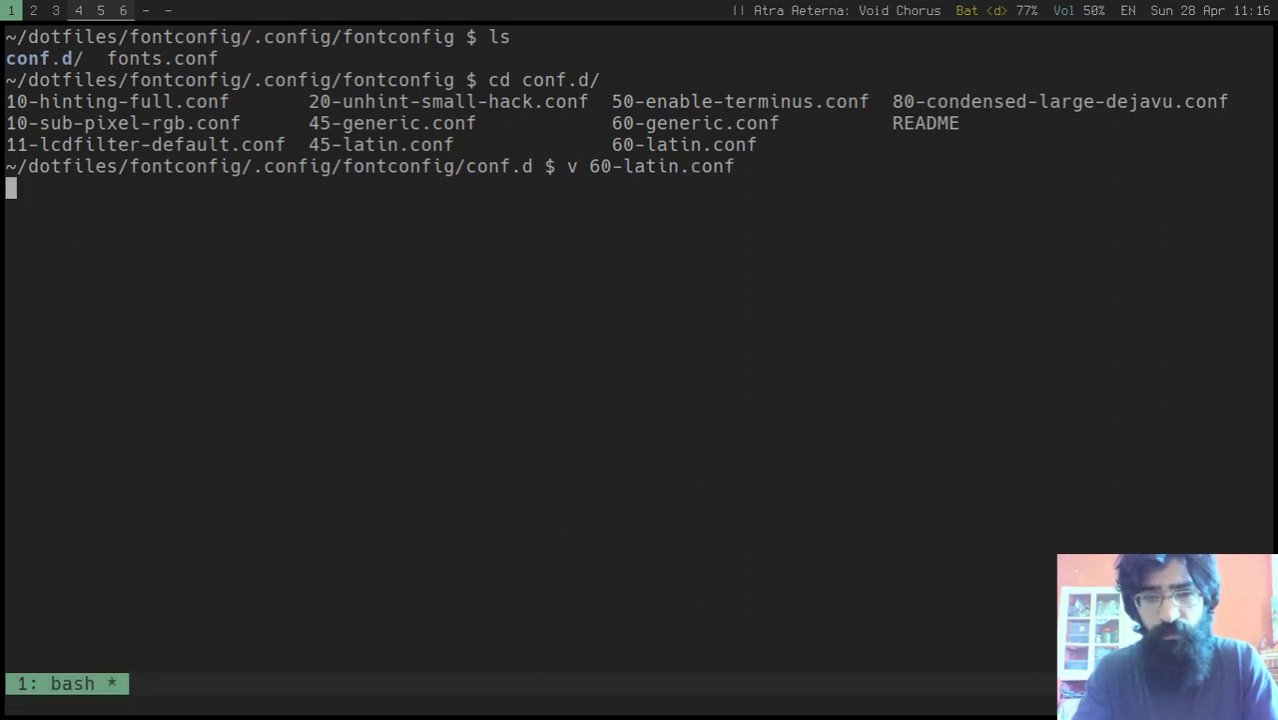
pyautogui.press('Tab')
pyautogui.press('Return')
# Step: Skim the font alias blocks in 60-latin.conf and return to the serif family line
pyautogui.press('j')
pyautogui.press('j')
pyautogui.click(44, 145)
pyautogui.click(44, 295)
pyautogui.press('k')
pyautogui.press('k')
pyautogui.press('k')
pyautogui.press('k')
pyautogui.press('k')
pyautogui.press('j')
pyautogui.click(44, 403)
pyautogui.click(44, 532)
pyautogui.press('k')
pyautogui.press('k')
pyautogui.press('k')
pyautogui.press('k')
pyautogui.press('k')
pyautogui.press('k')
pyautogui.press('k')
pyautogui.press('k')
pyautogui.press('k')
pyautogui.press('k')
pyautogui.press('k')
pyautogui.press('k')
pyautogui.press('k')
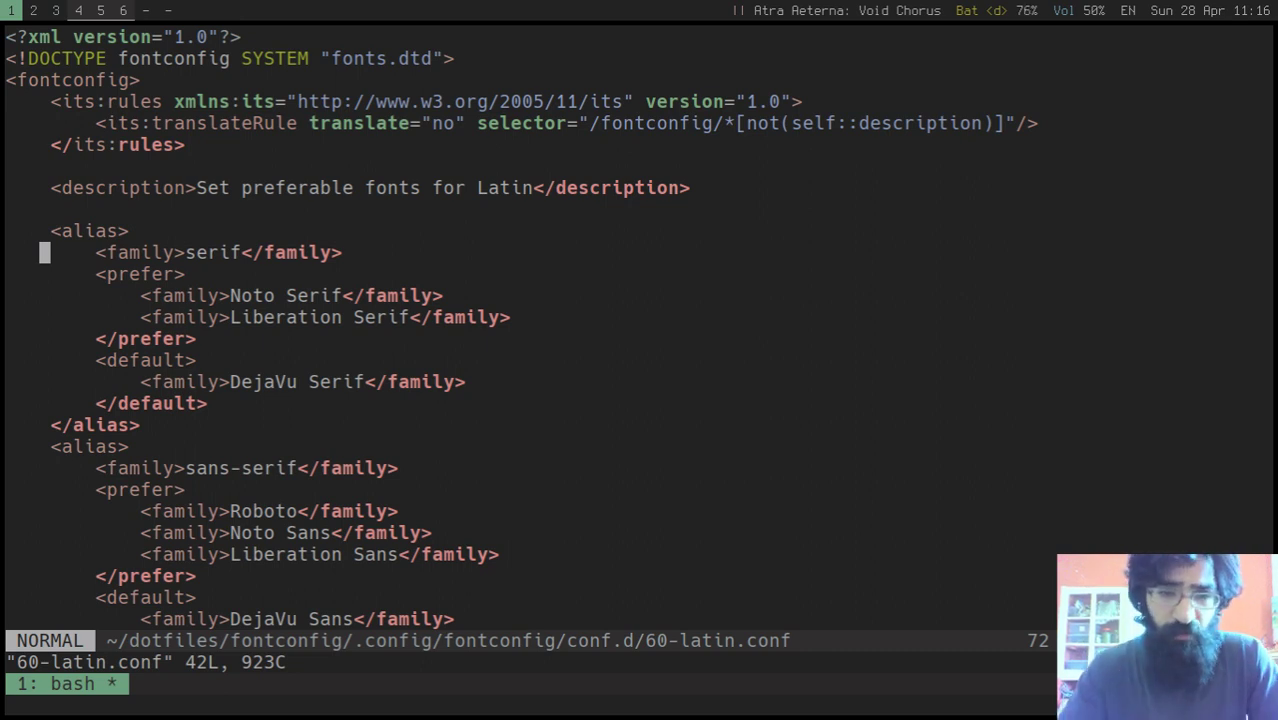
# Step: Examine the preferred and default fonts listed in the serif alias
pyautogui.press('j')
pyautogui.press('j')
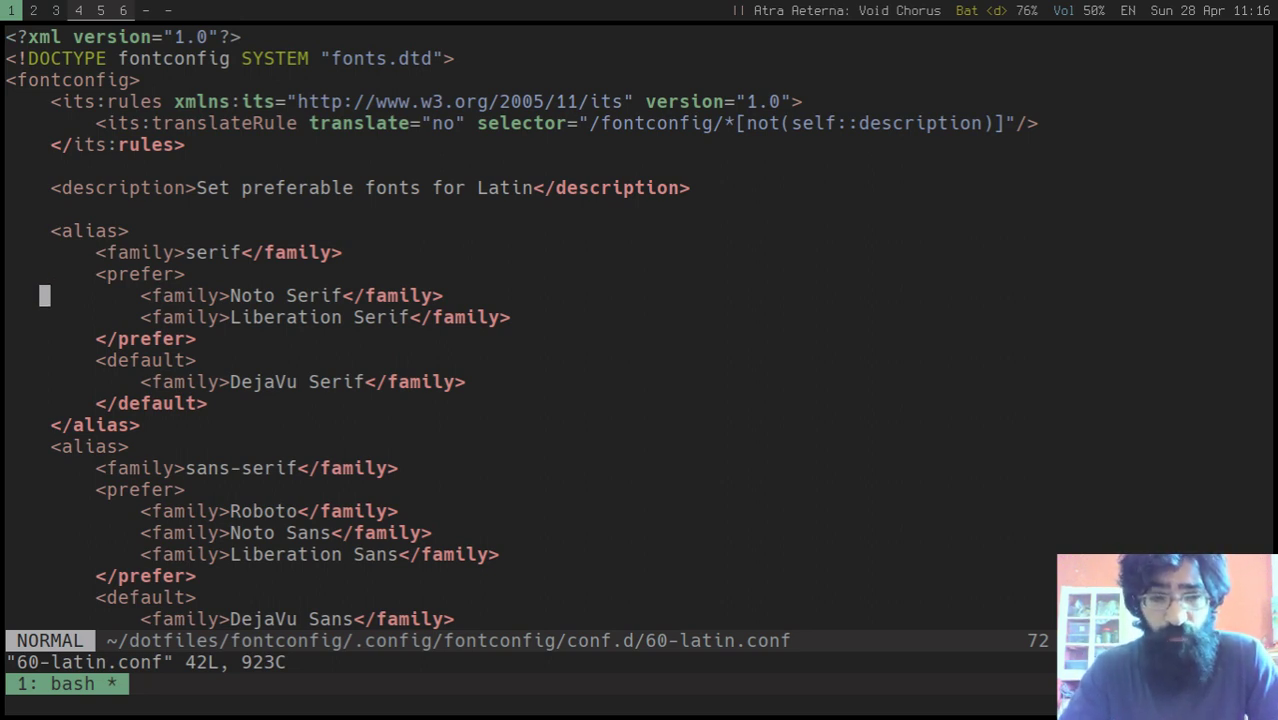
pyautogui.press('j')
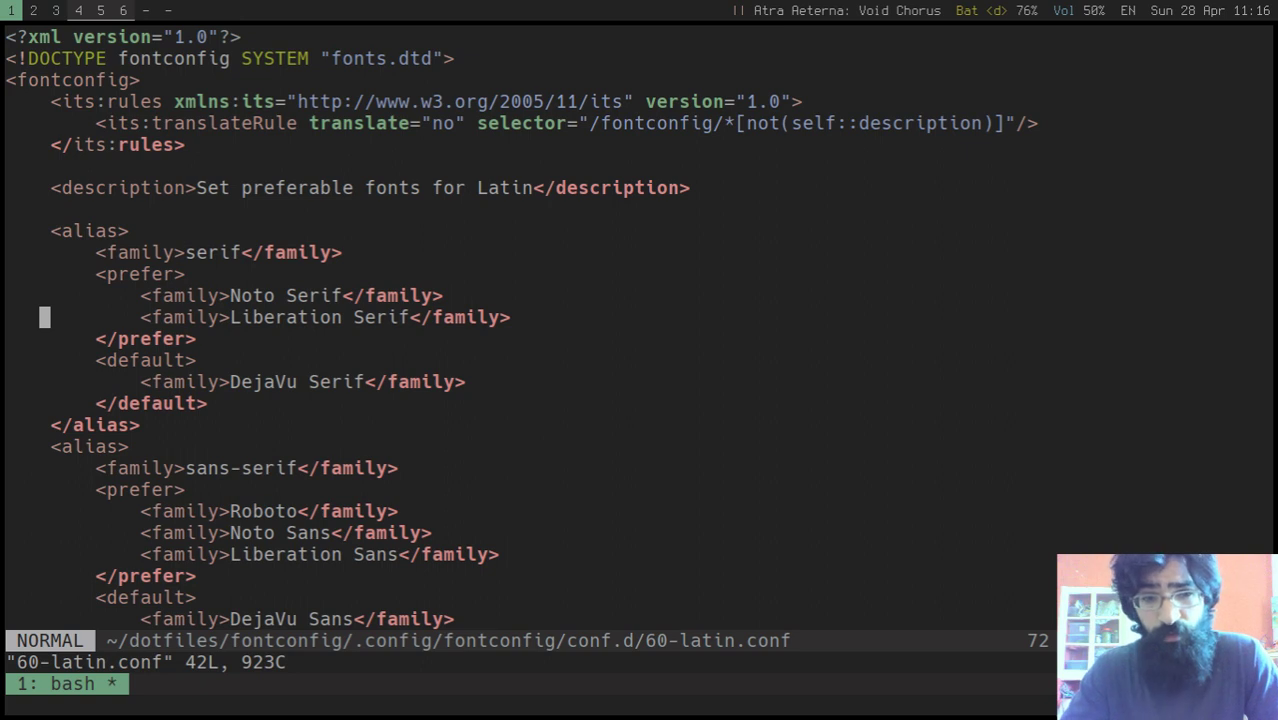
pyautogui.press('j')
pyautogui.press('j')
pyautogui.press('j')
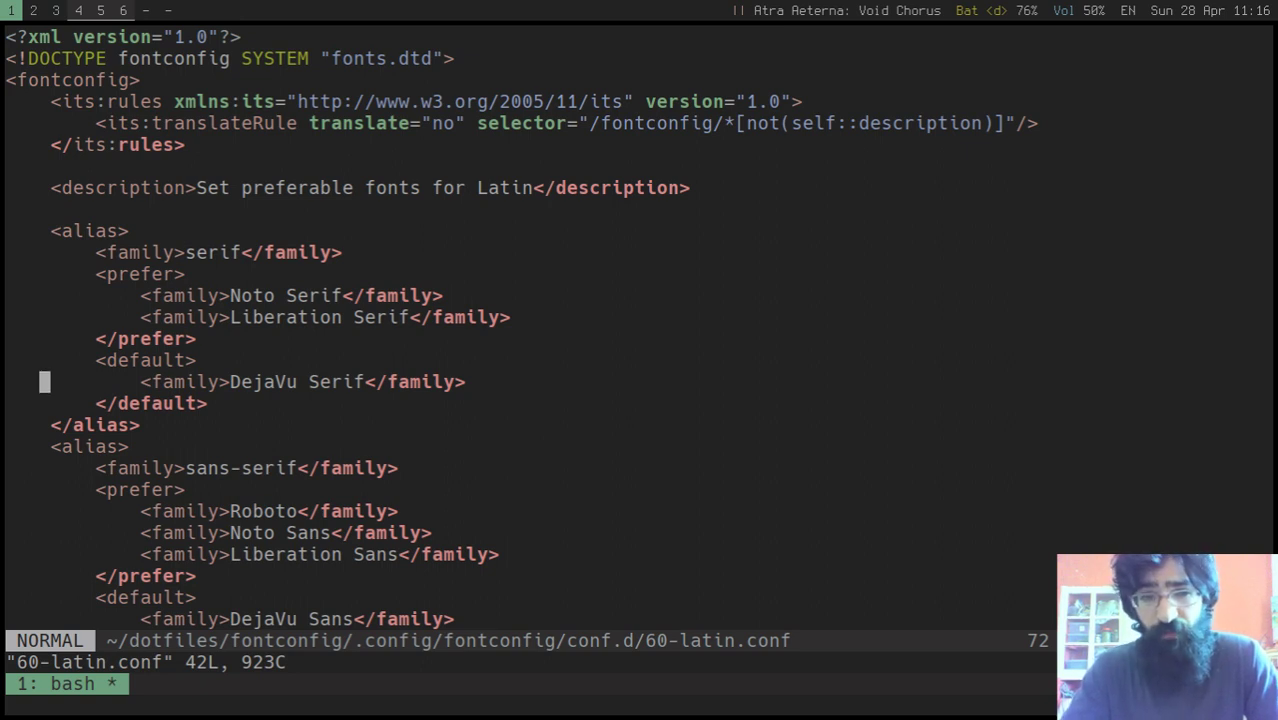
pyautogui.press('k')
pyautogui.press('k')
pyautogui.press('k')
pyautogui.press('k')
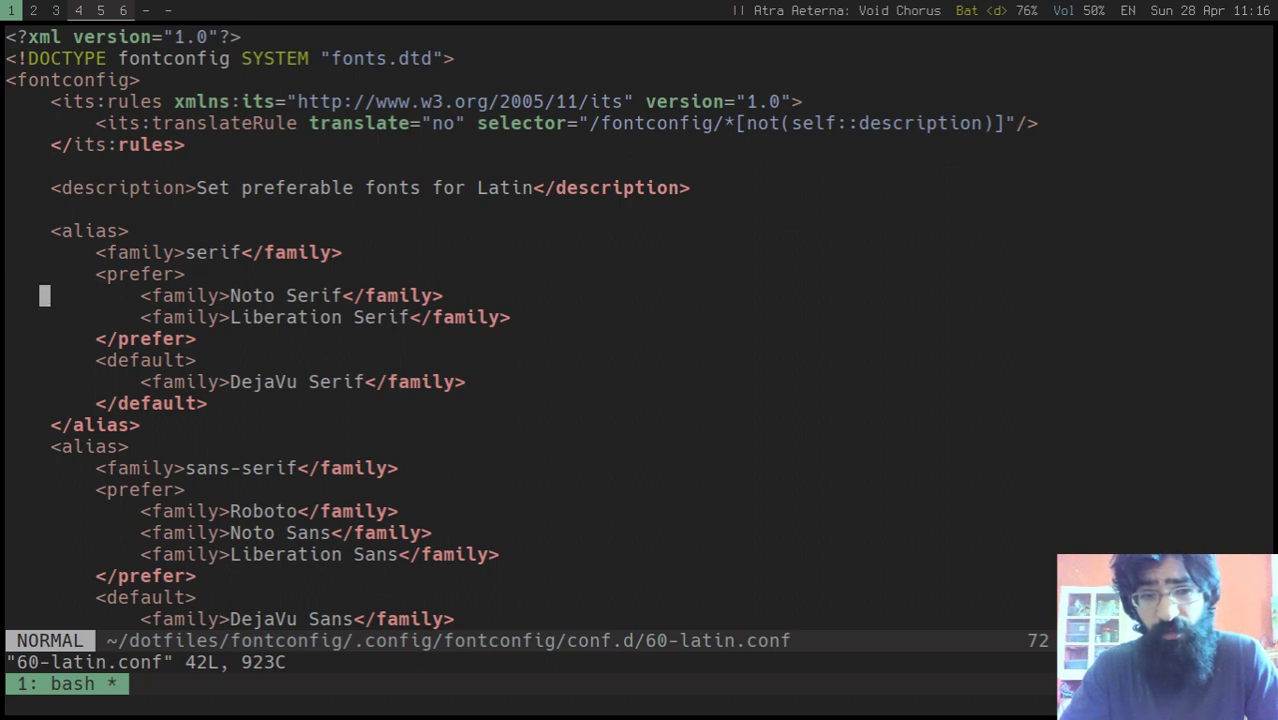
# Step: Examine the preferred fonts of the sans-serif alias in 60-latin.conf
pyautogui.press('j')
pyautogui.press('j')
pyautogui.press('j')
pyautogui.press('j')
pyautogui.press('j')
pyautogui.press('j')
pyautogui.press('j')
pyautogui.press('j')
pyautogui.press('j')
pyautogui.press('j')
pyautogui.press('j')
pyautogui.press('j')
pyautogui.press('j')
pyautogui.press('j')
pyautogui.press('j')
pyautogui.press('j')
pyautogui.press('j')
pyautogui.press('j')
pyautogui.press('j')
pyautogui.press('j')
pyautogui.press('j')
pyautogui.press('j')
pyautogui.press('j')
pyautogui.press('k')
pyautogui.press('k')
pyautogui.press('k')
pyautogui.press('k')
pyautogui.press('k')
pyautogui.press('k')
pyautogui.press('k')
pyautogui.press('k')
pyautogui.press('k')
pyautogui.press('k')
pyautogui.press('k')
pyautogui.press('k')
pyautogui.press('k')
pyautogui.press('k')
pyautogui.press('j')
pyautogui.press('j')
pyautogui.press('k')
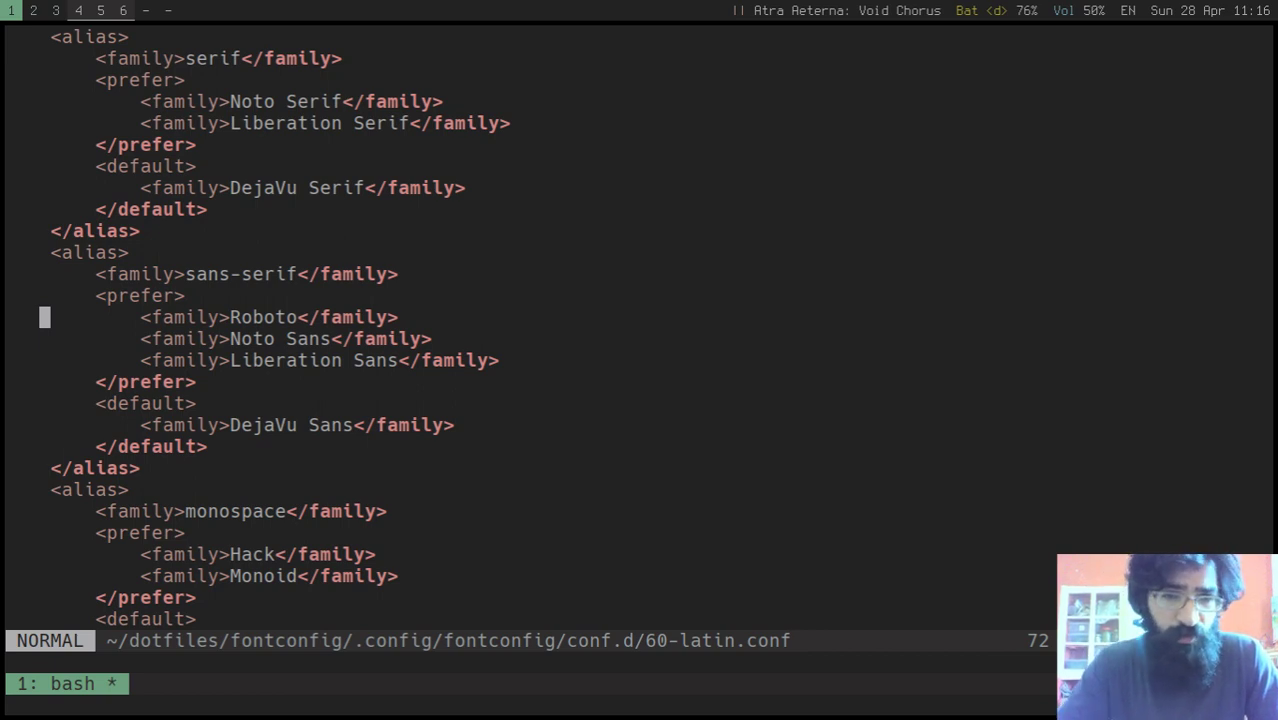
pyautogui.press('j')
pyautogui.press('j')
pyautogui.press('j')
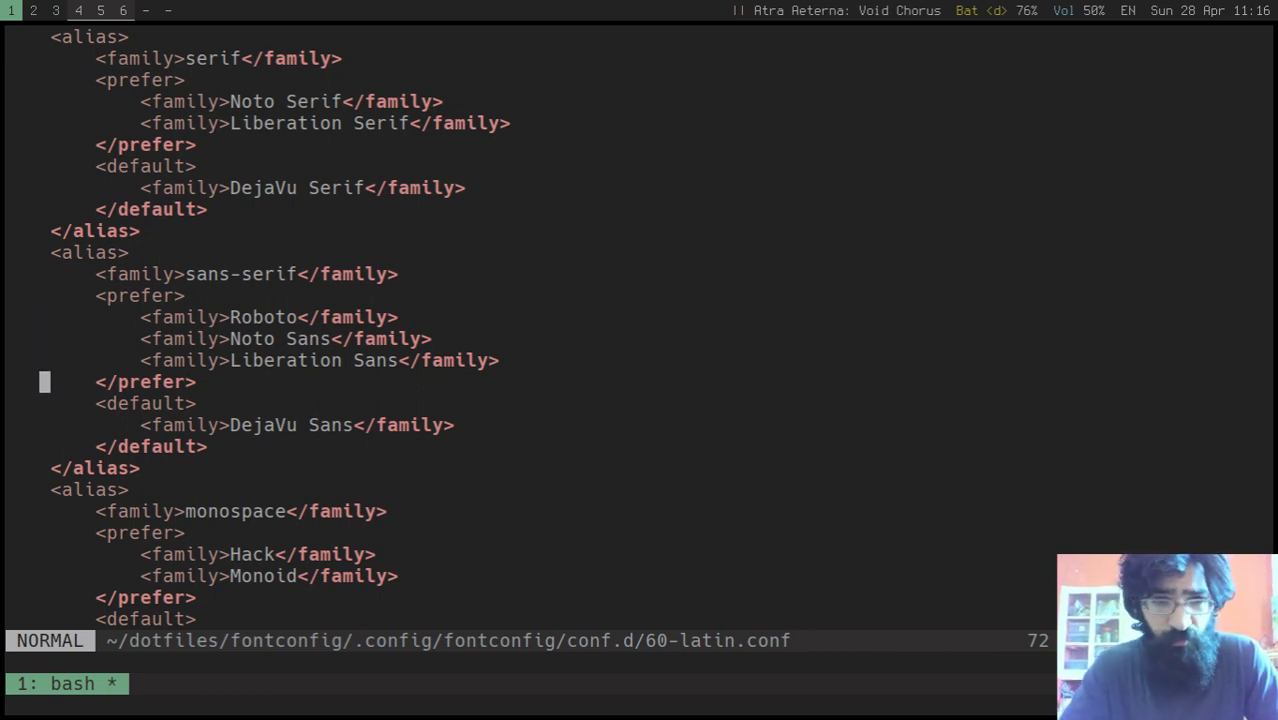
# Step: Examine the preferred and default fonts of the monospace alias in 60-latin.conf
pyautogui.press('j')
pyautogui.press('j')
pyautogui.press('j')
pyautogui.press('j')
pyautogui.press('j')
pyautogui.press('j')
pyautogui.press('j')
pyautogui.press('j')
pyautogui.press('j')
pyautogui.press('j')
pyautogui.press('j')
pyautogui.press('j')
pyautogui.press('j')
pyautogui.press('j')
pyautogui.press('k')
pyautogui.press('k')
pyautogui.press('k')
pyautogui.press('k')
pyautogui.press('k')
pyautogui.press('k')
pyautogui.press('k')
pyautogui.press('j')
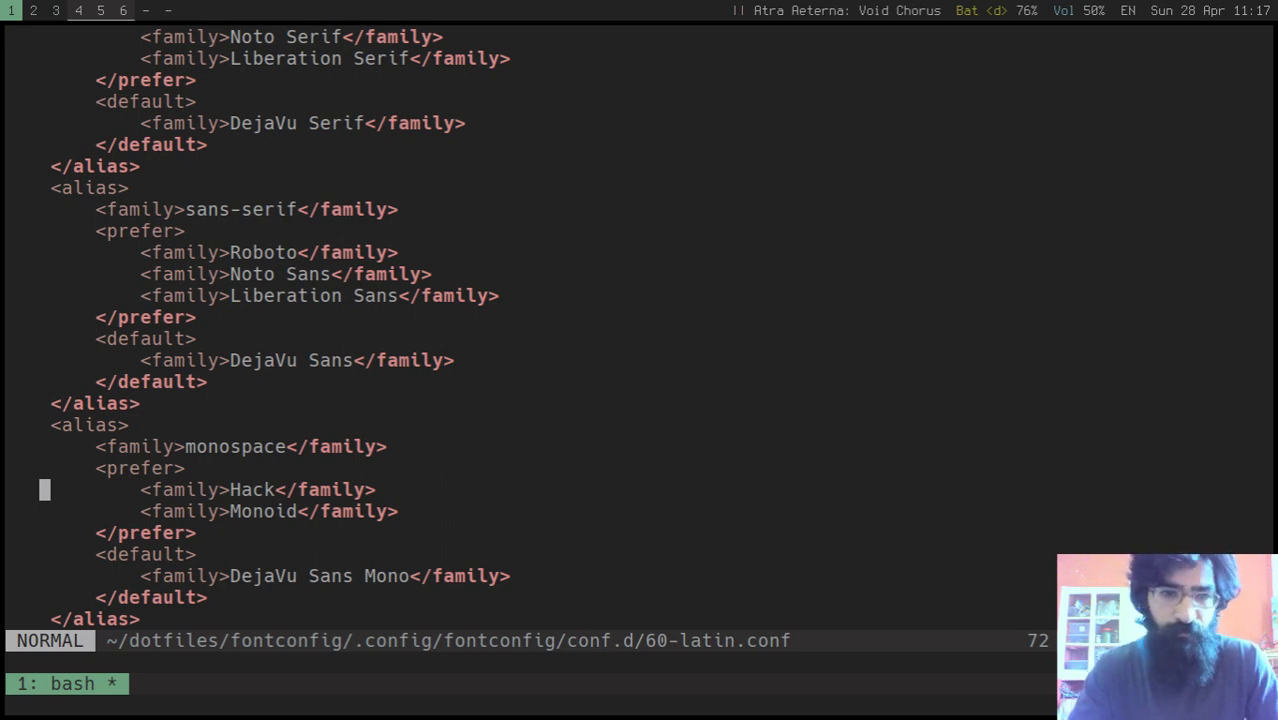
# Step: Quit Vim without changing 60-latin.conf and clear the terminal screen
pyautogui.write(':q')
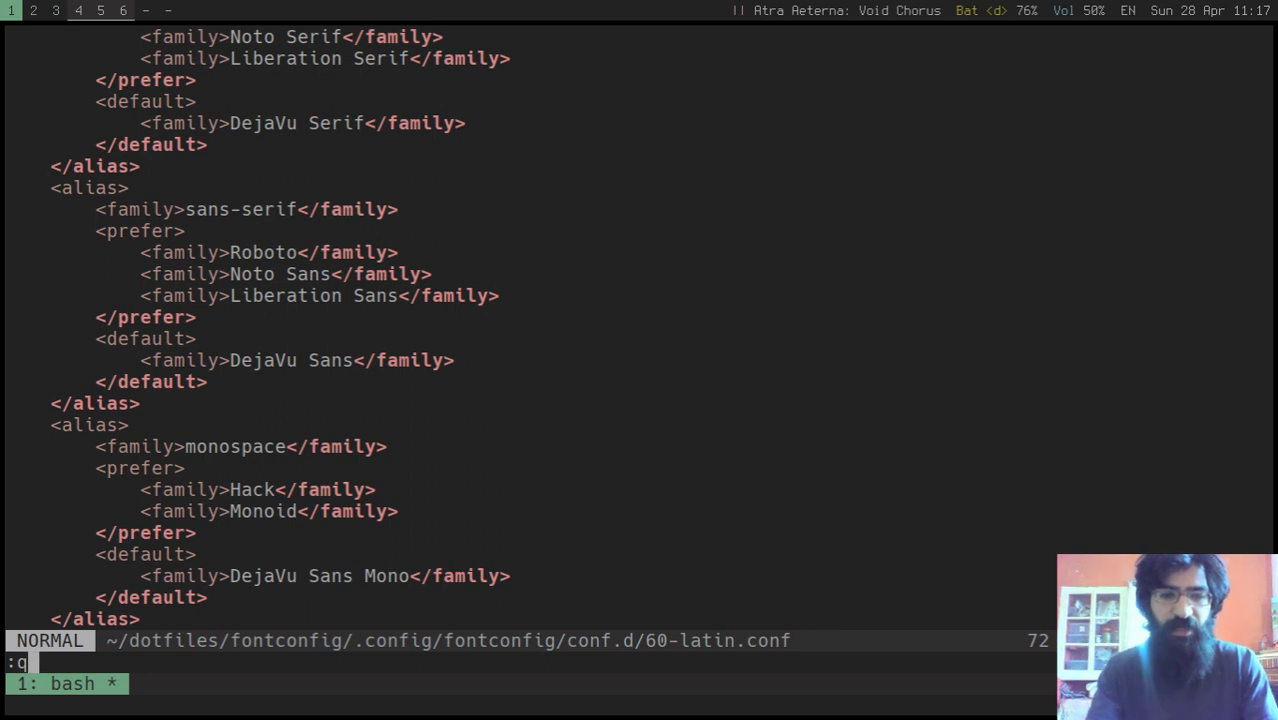
pyautogui.press('Return')
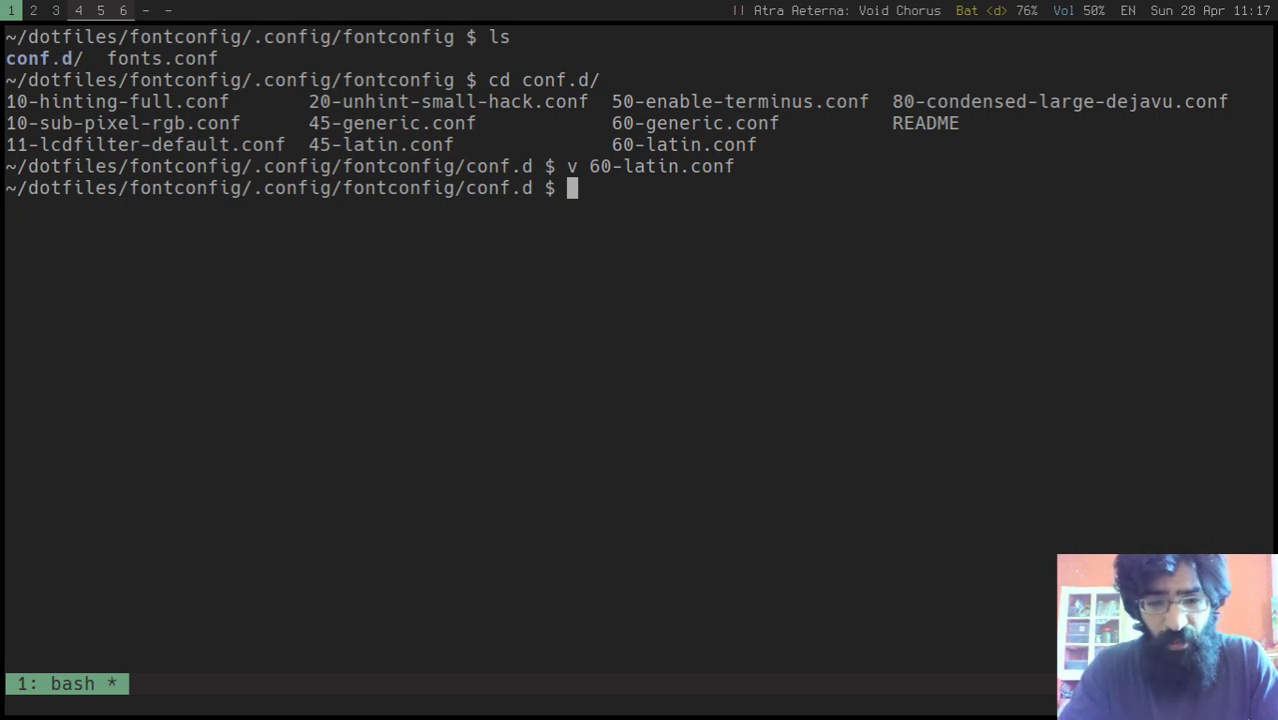
pyautogui.hotkey('ctrl', 'l')
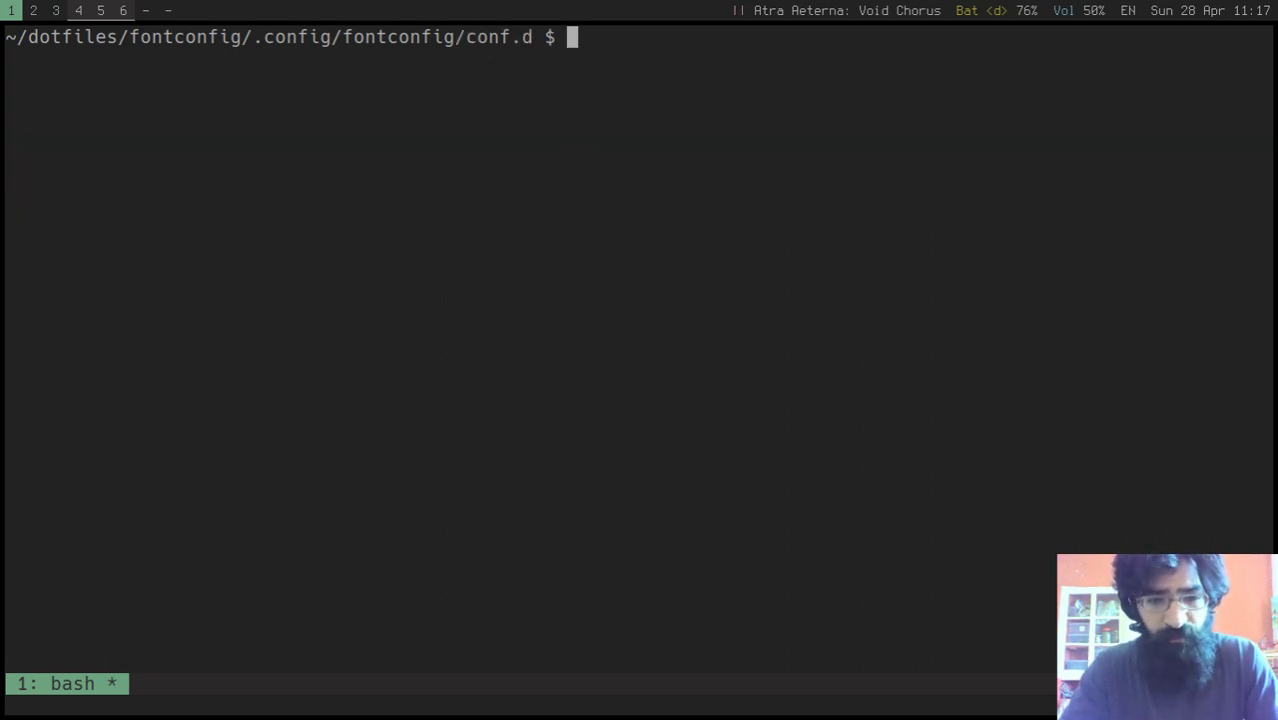
# Step: Review the Prot's Dots For Debian guide's contents list in the browser on desktop 5, and return to the terminal on desktop 1
pyautogui.press('super+5')
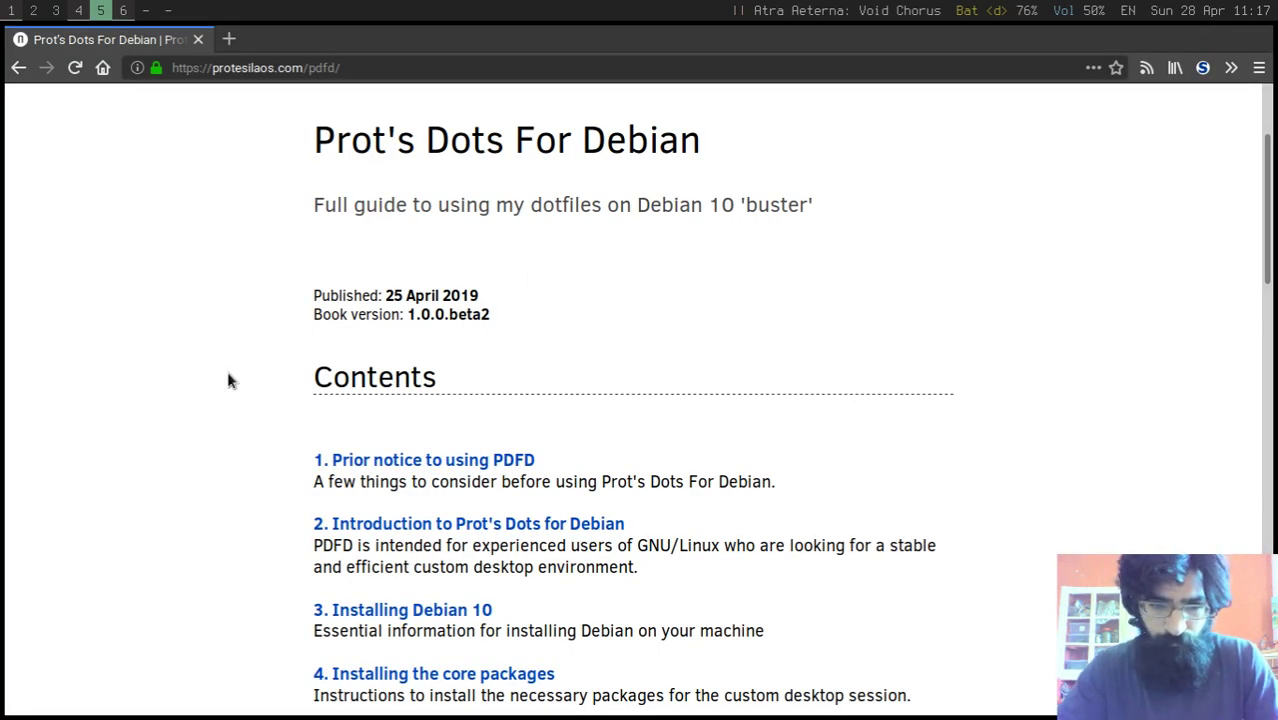
pyautogui.scroll(-3, 195, 394)
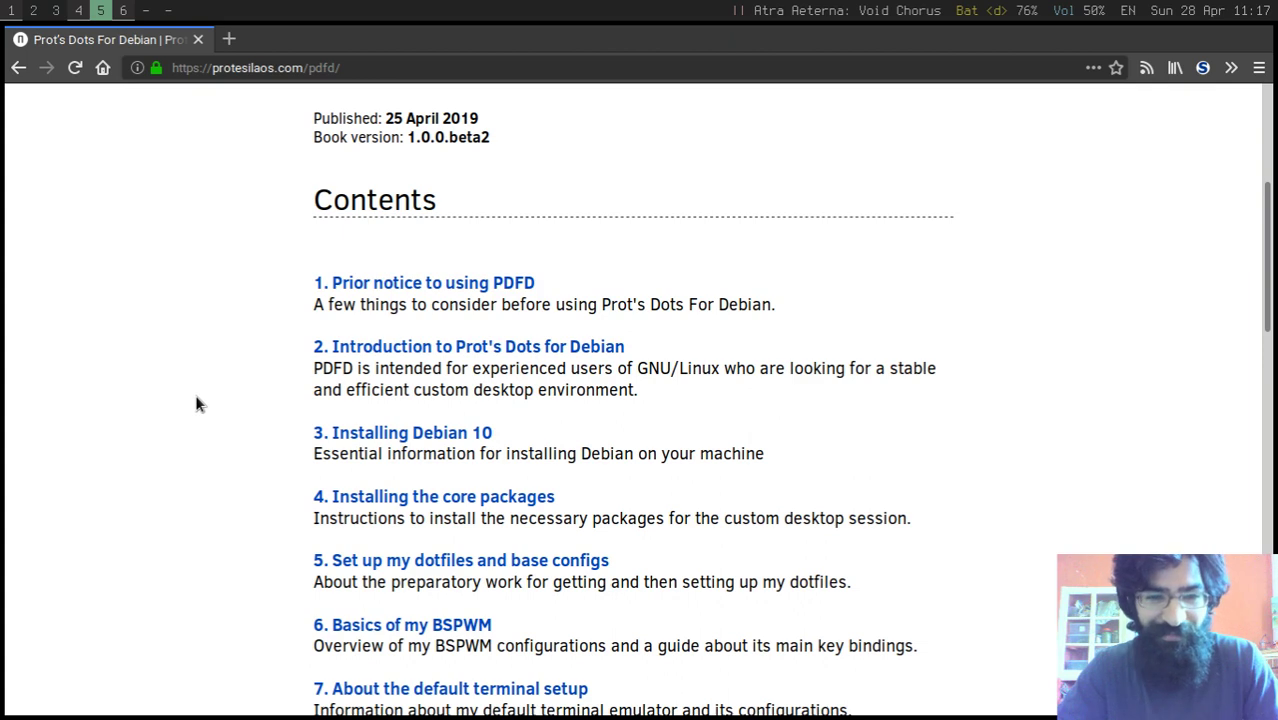
pyautogui.scroll(-3, 196, 398)
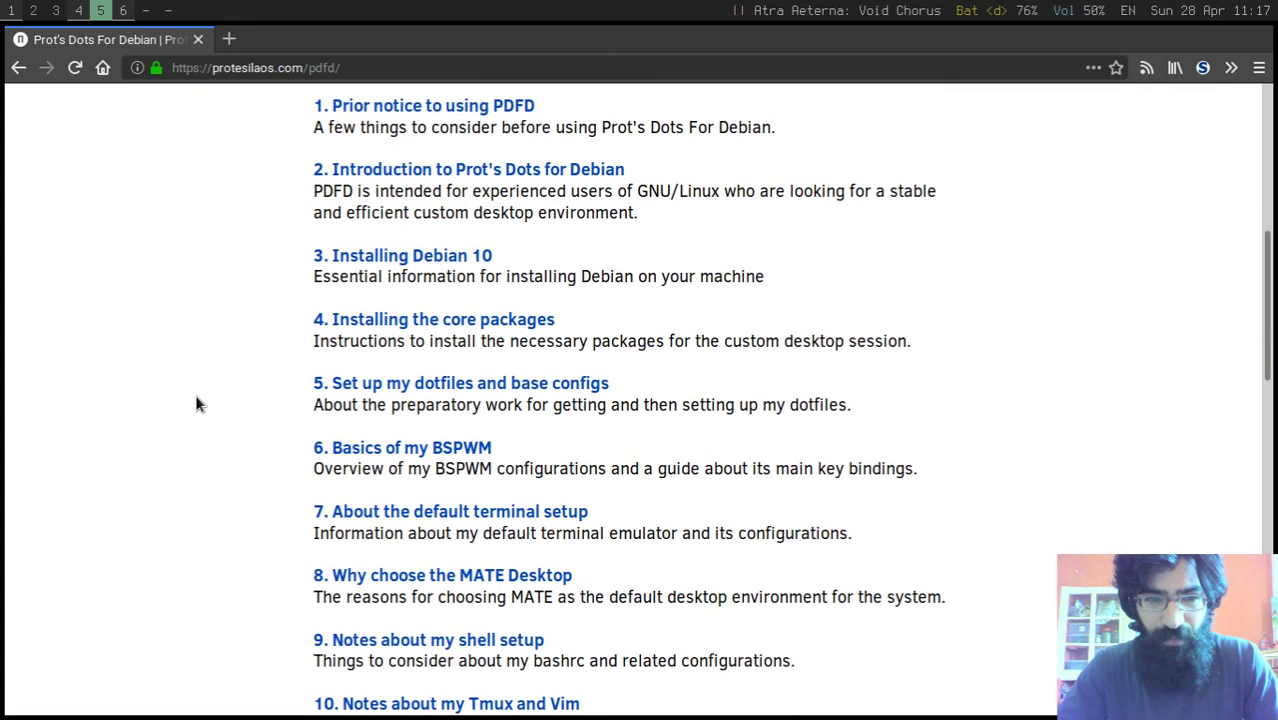
pyautogui.press('super+1')
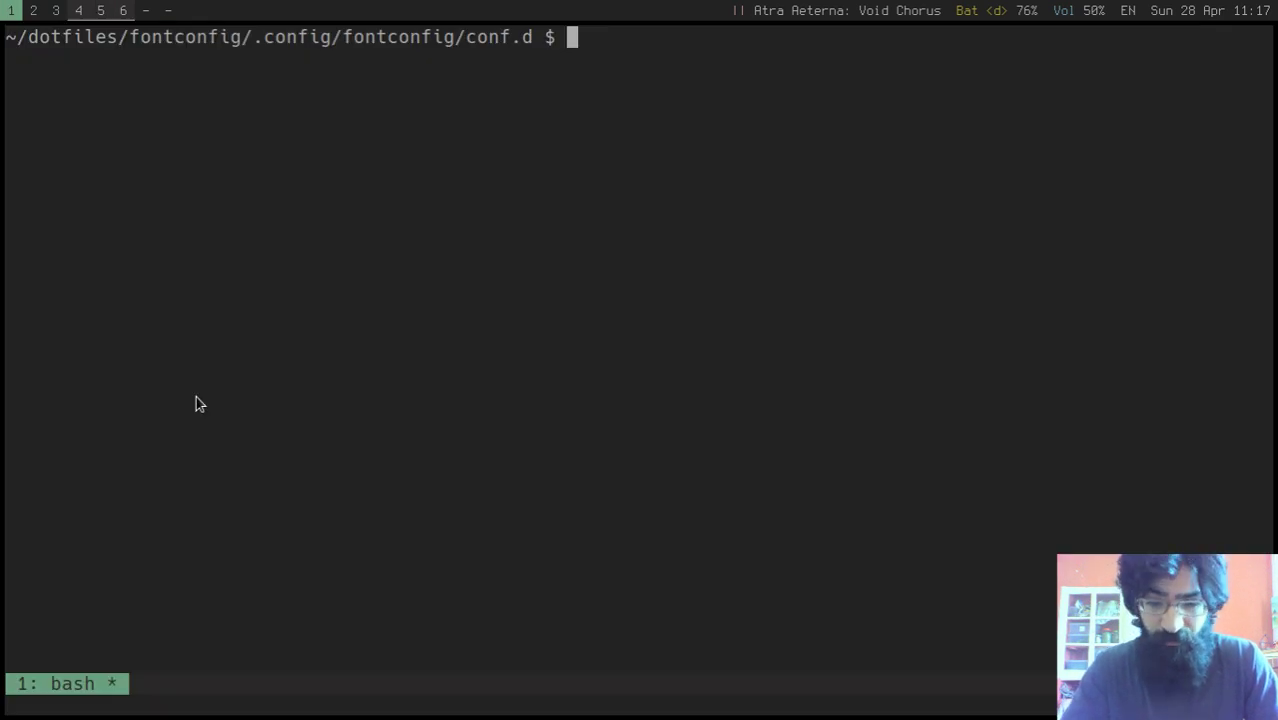
# Step: Move up from conf.d through the parent directories to ~/dotfiles
pyautogui.write('...')
pyautogui.press('Return')
pyautogui.write('..')
pyautogui.press('Return')
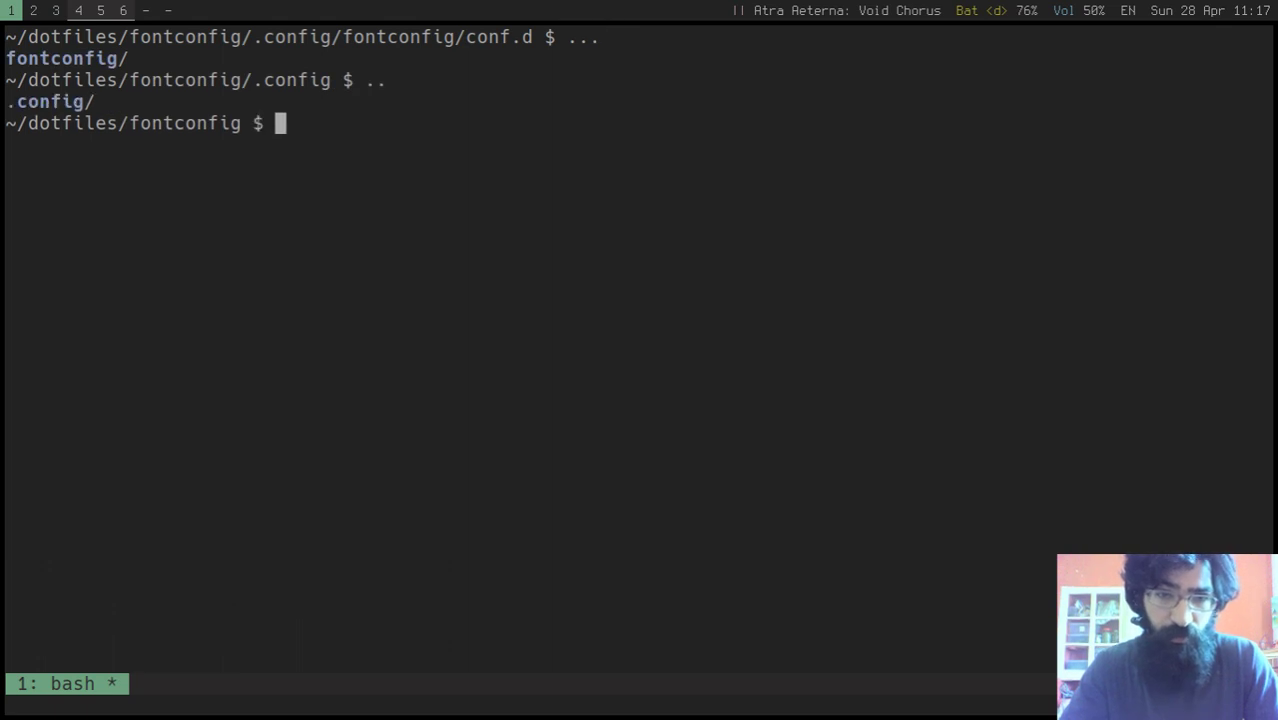
pyautogui.write('..')
pyautogui.press('Return')
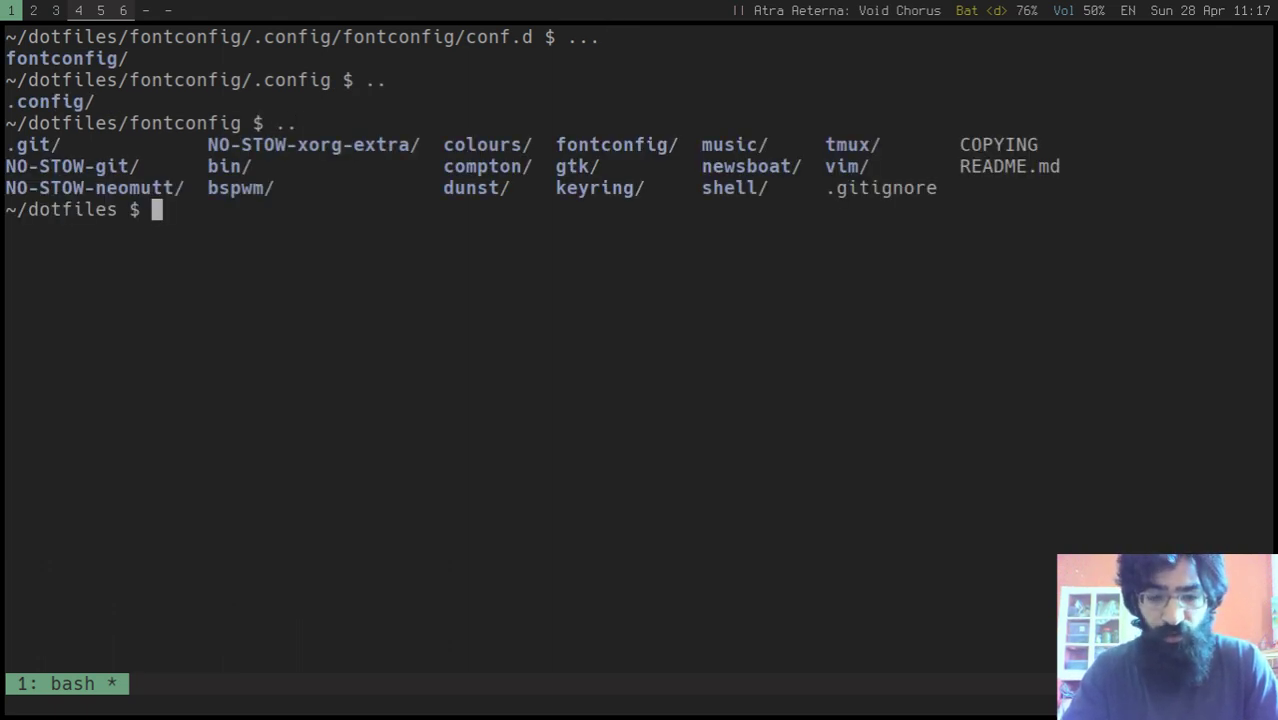
# Step: View the manual page for stow and return to the shell
pyautogui.write('man stow')
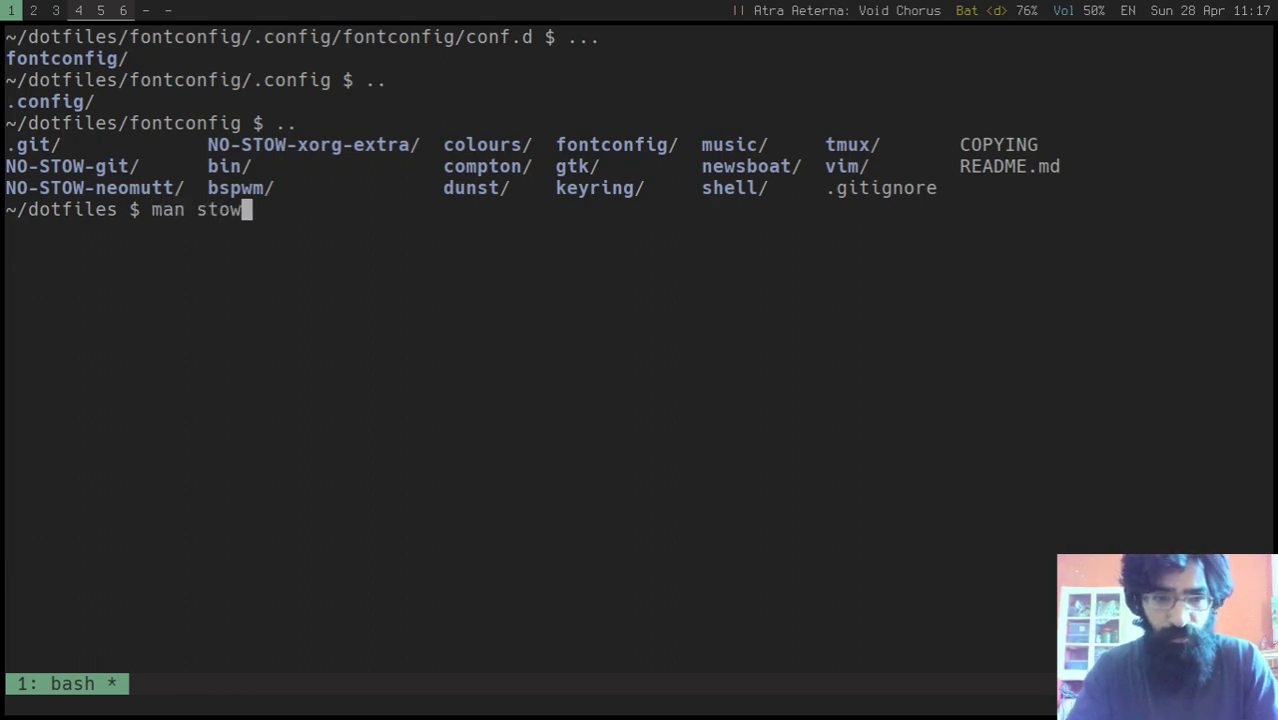
pyautogui.press('Return')
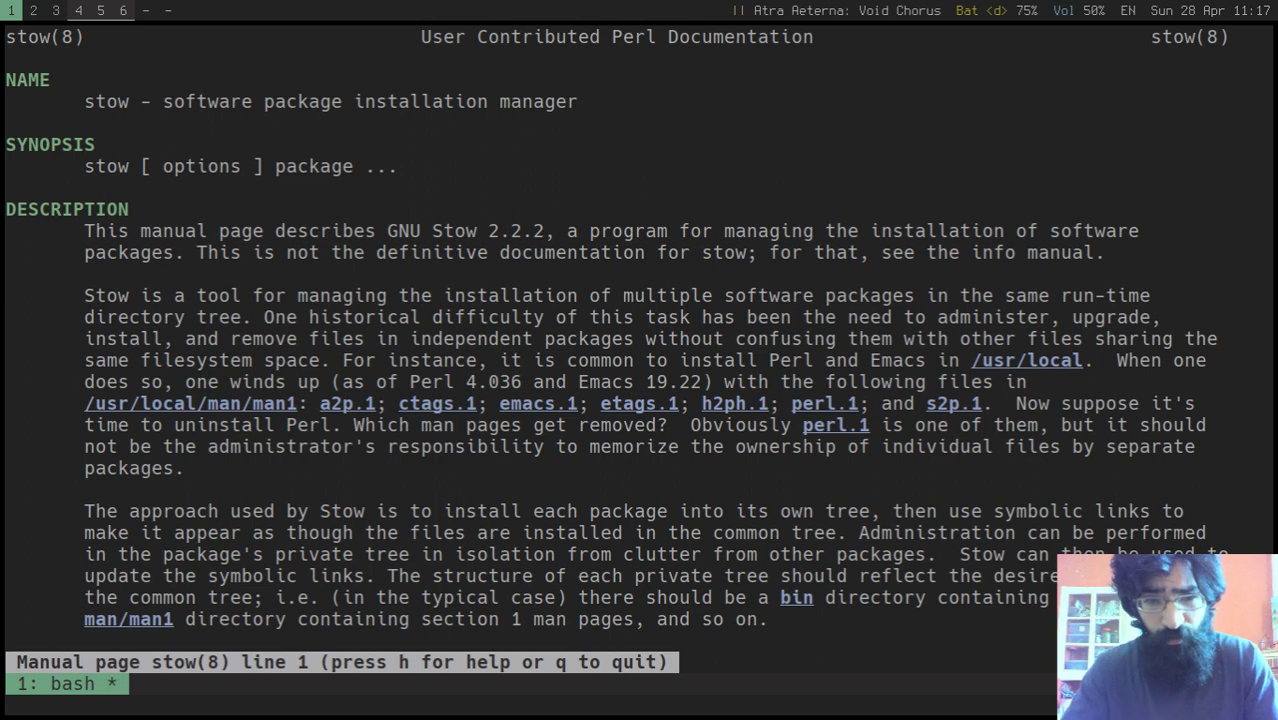
pyautogui.press('q')
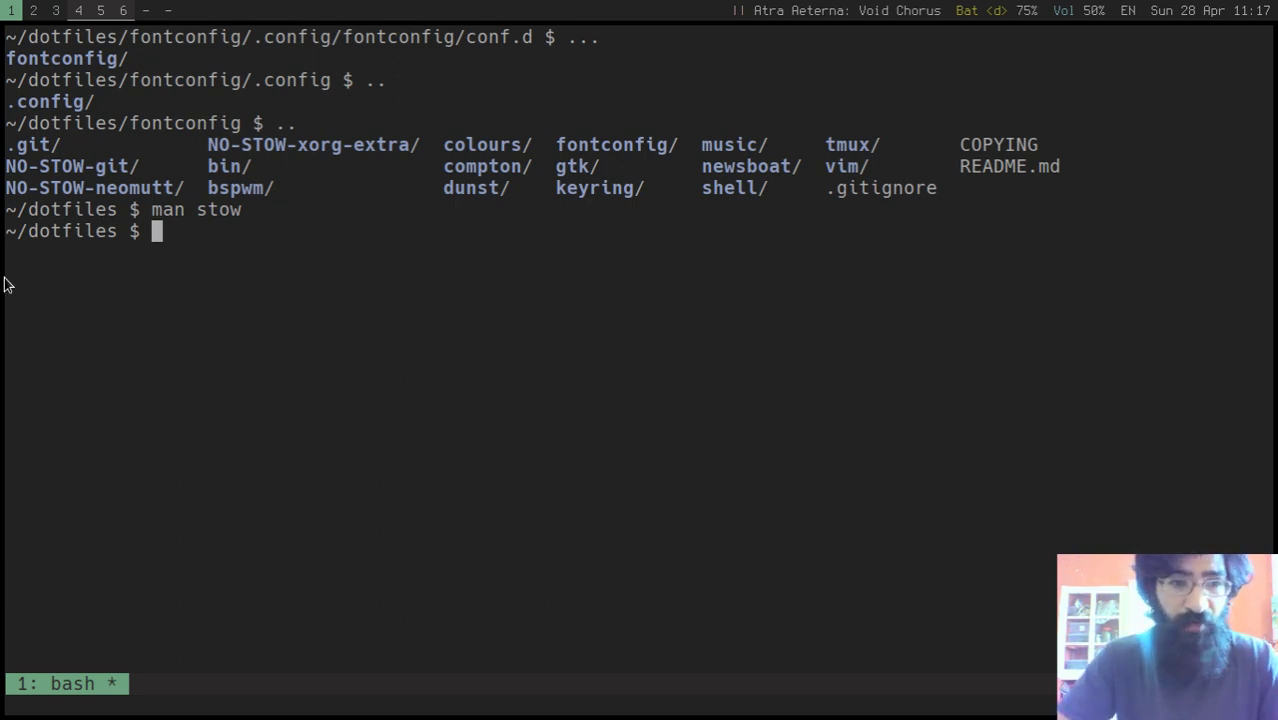
pyautogui.moveTo(8, 240); pyautogui.dragTo(53, 238)
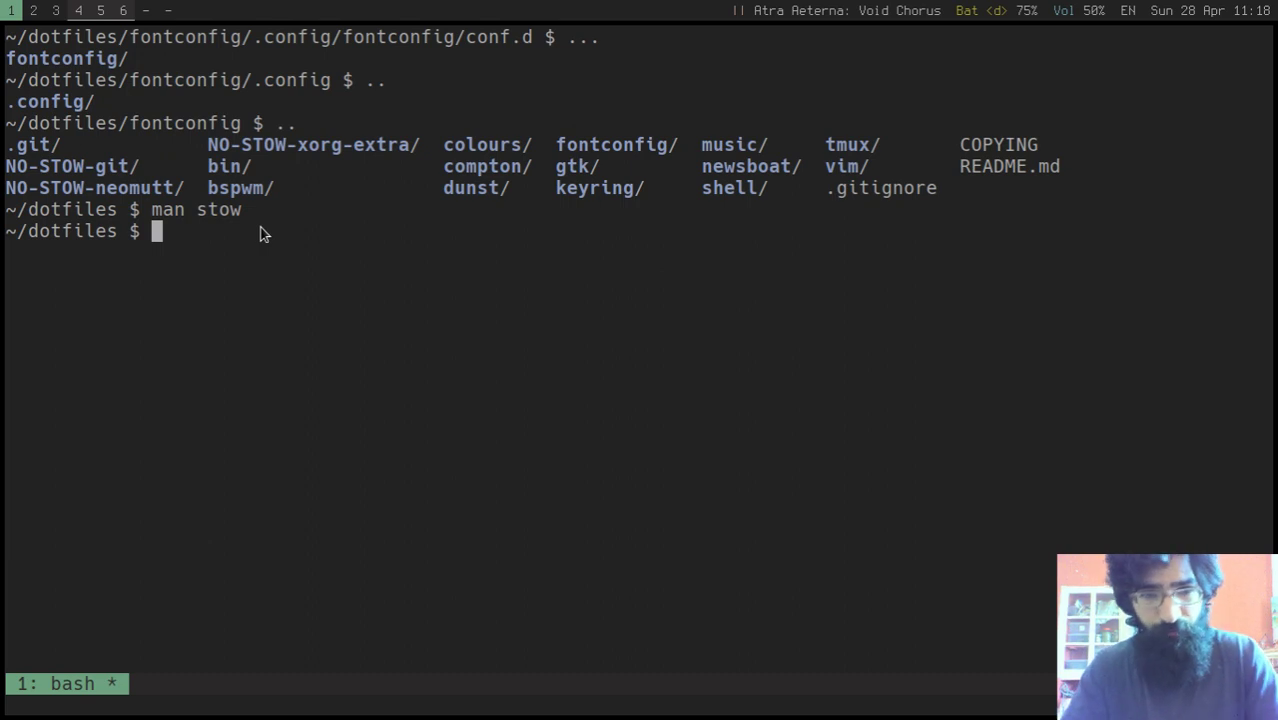
# Step: List the complete tree of the bin directory with tree -aF, reducing the terminal text size to fit the listing
pyautogui.write('cd')
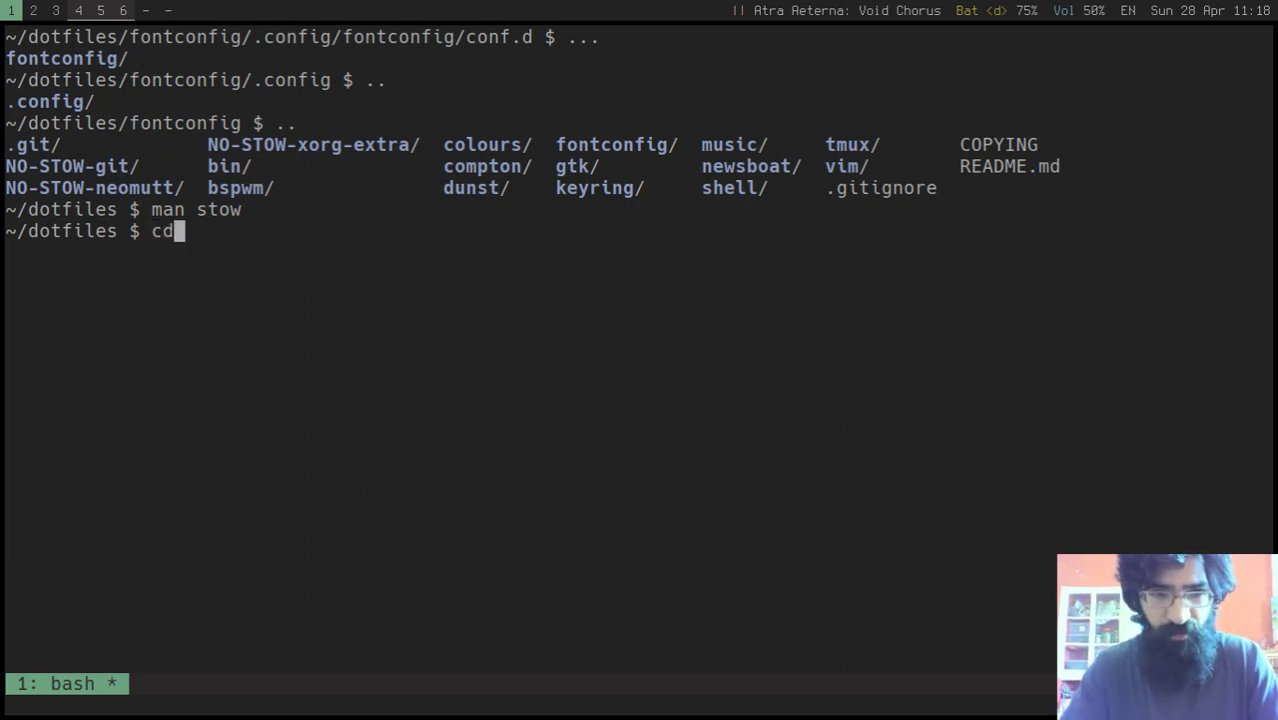
pyautogui.press('BackSpace')
pyautogui.press('BackSpace')
pyautogui.write('tree -aF')
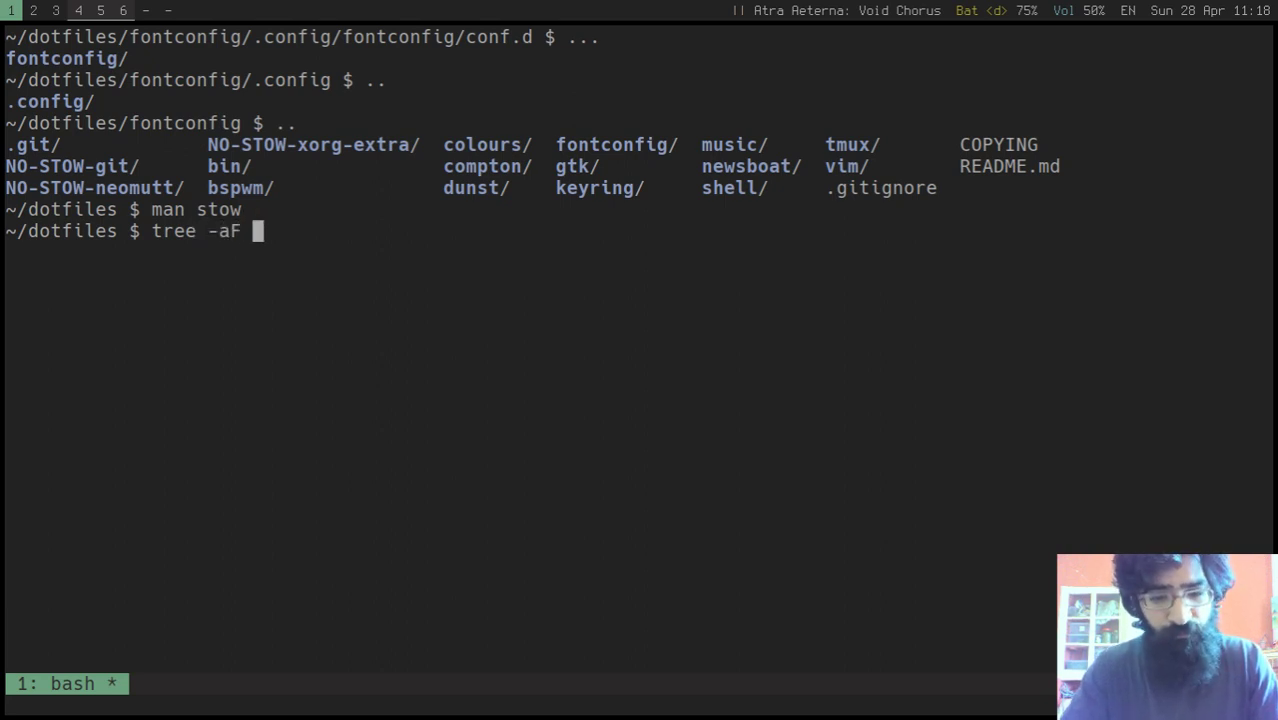
pyautogui.write(' bin')
pyautogui.press('Return')
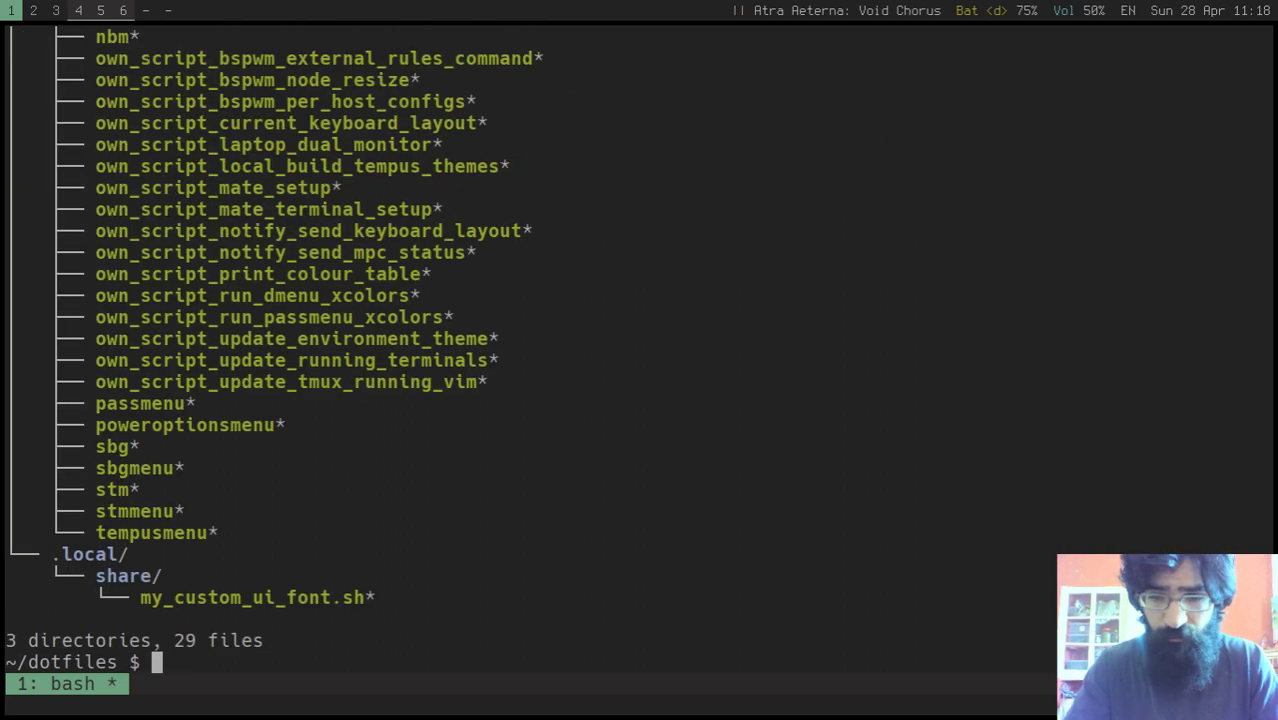
pyautogui.hotkey('ctrl', '-')
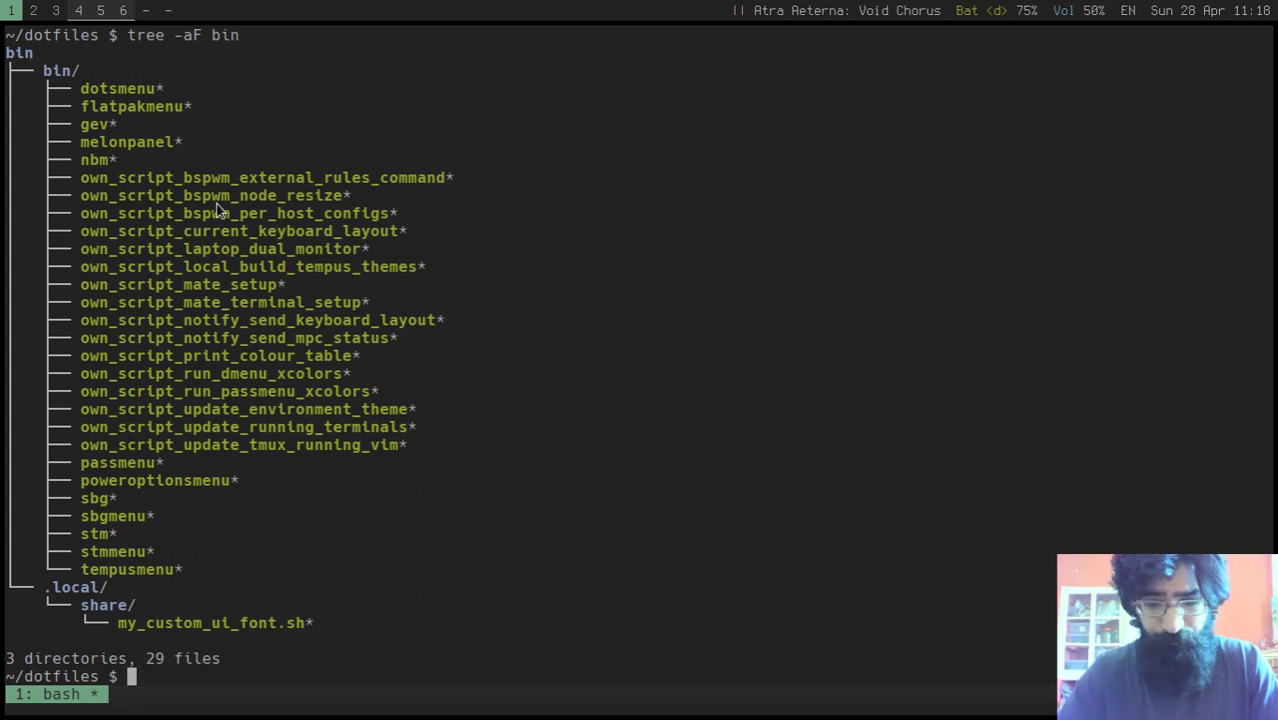
# Step: Open a second pane beside the tree, list ~/dotfiles, and write the command stow bin without running it
pyautogui.press('super+Return')
pyautogui.write('ls')
pyautogui.press('Return')
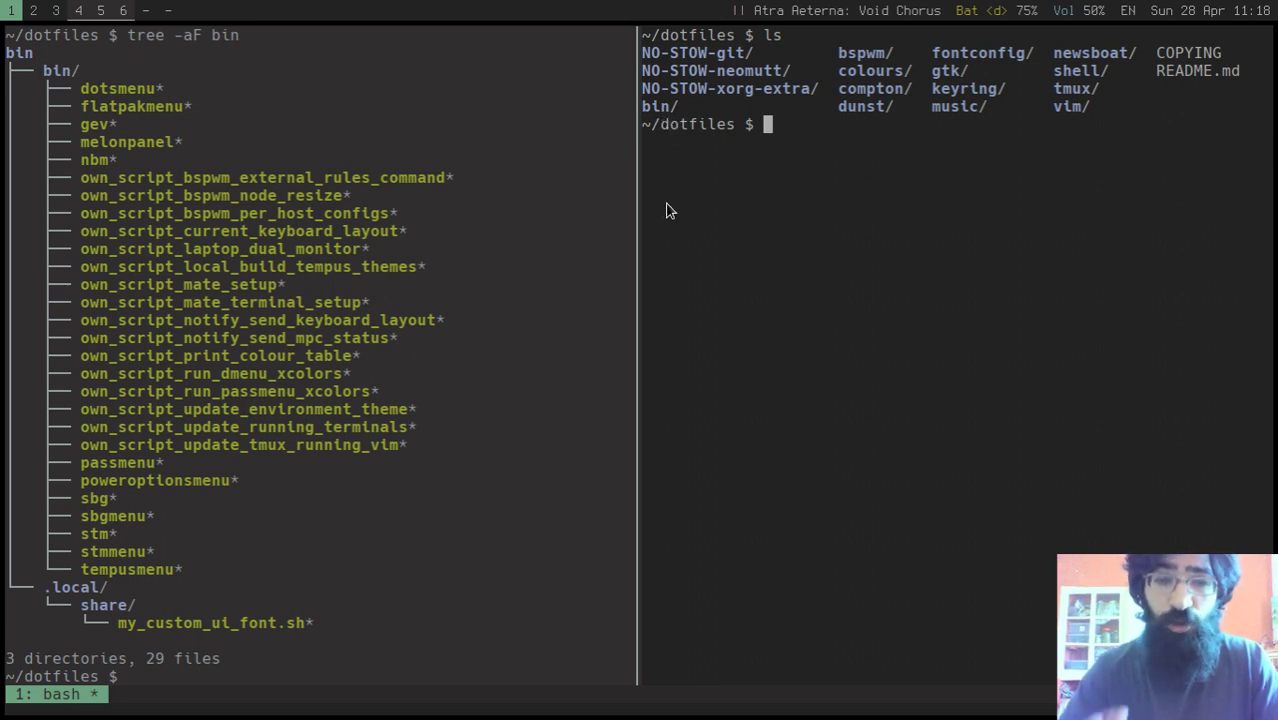
pyautogui.write('stow ')
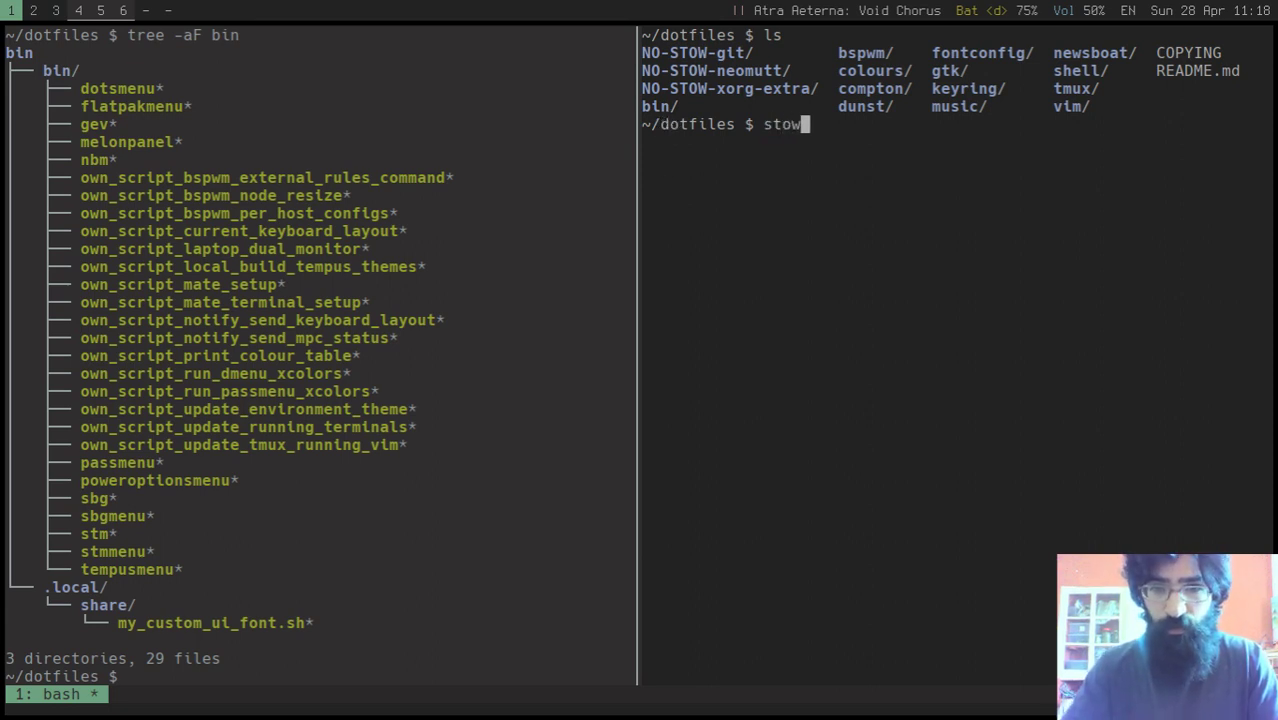
pyautogui.write('bin')
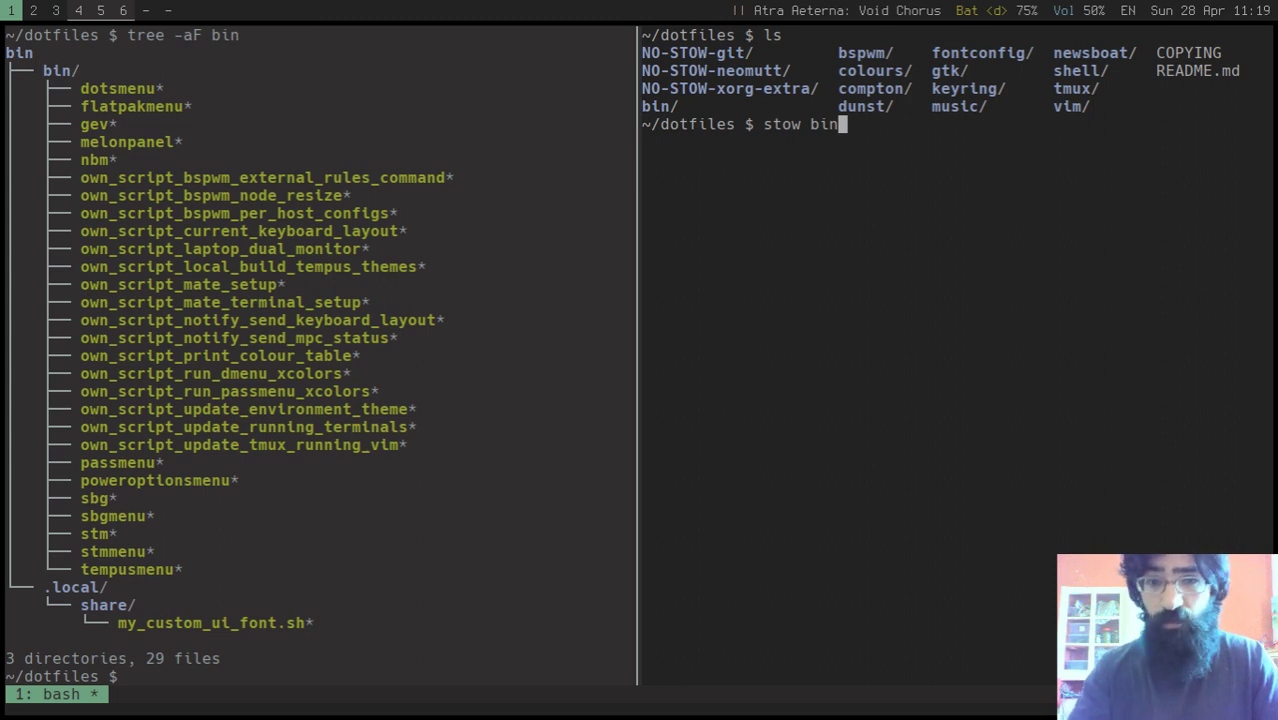
# Step: Highlight the inner bin and .local directories in the tree listing, and return to the pane with the stow command
pyautogui.hotkey('ctrl', 'b')
pyautogui.press('o')
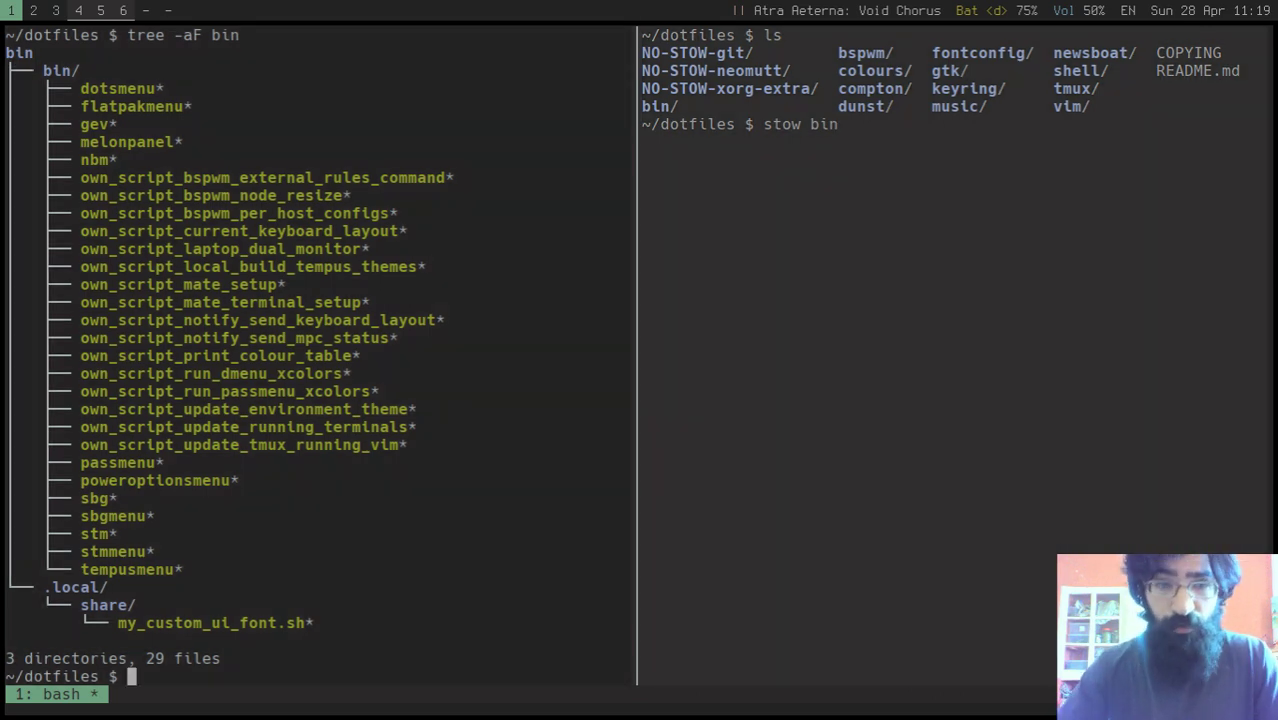
pyautogui.doubleClick(50, 72)
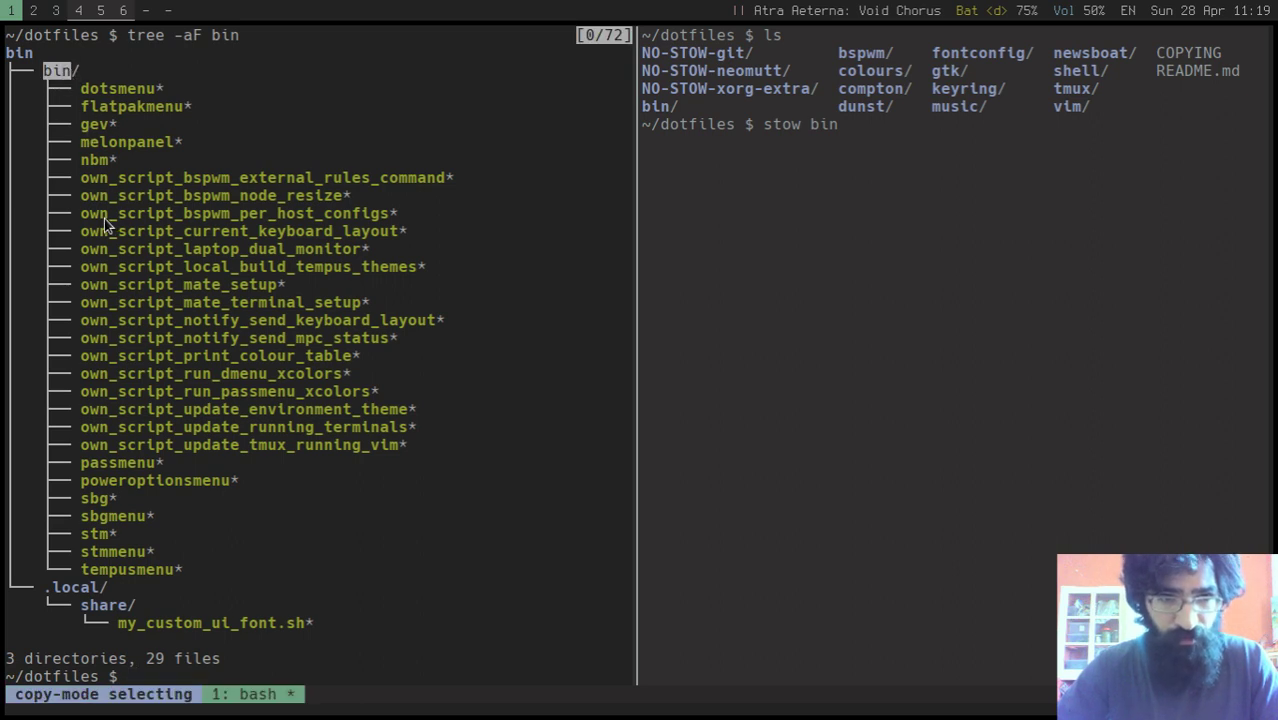
pyautogui.doubleClick(52, 587)
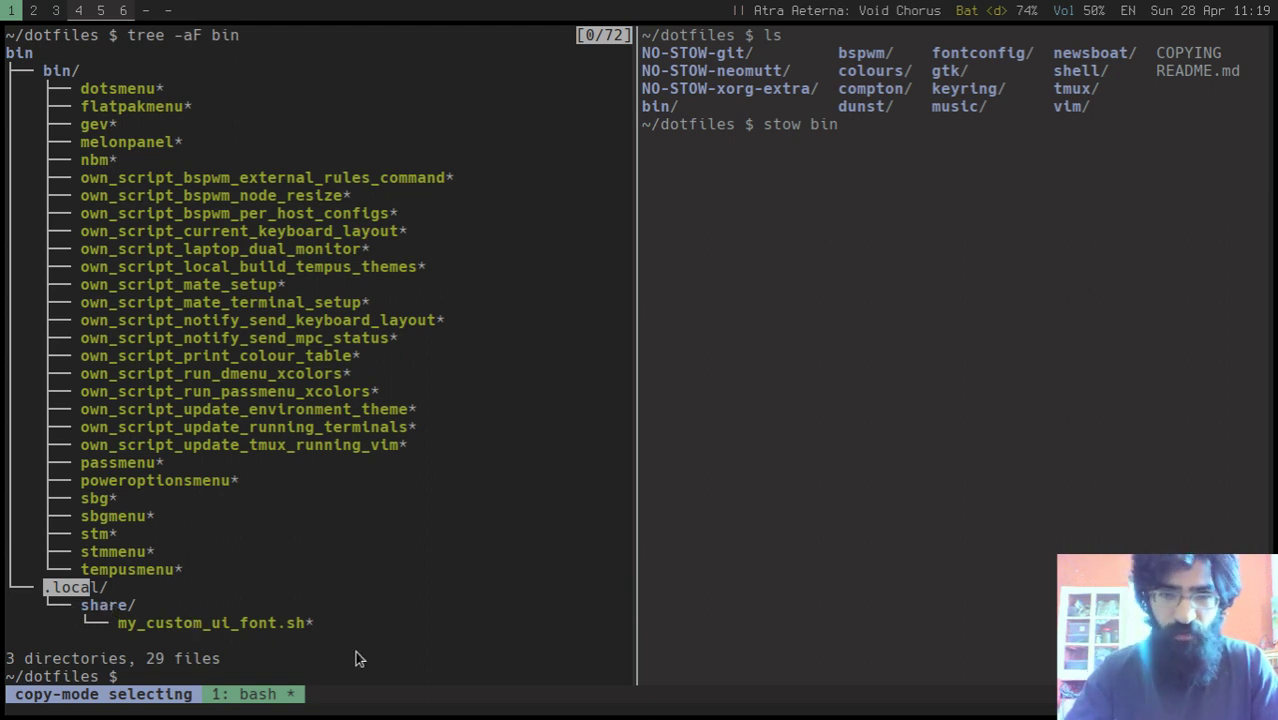
pyautogui.press('Return')
pyautogui.hotkey('ctrl', 'b')
pyautogui.press('Right')
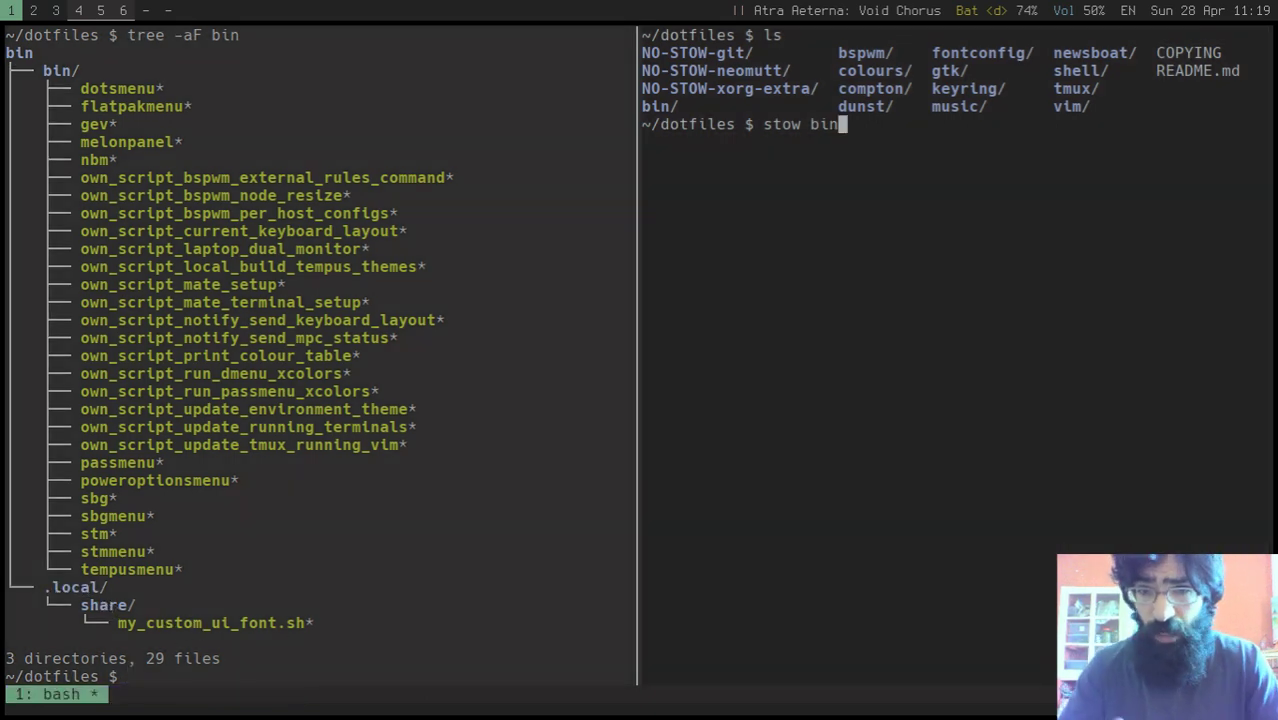
# Step: Review the guide's contents list through chapter 16 in the browser on desktop 5, and return to the terminal on desktop 1
pyautogui.press('super+5')
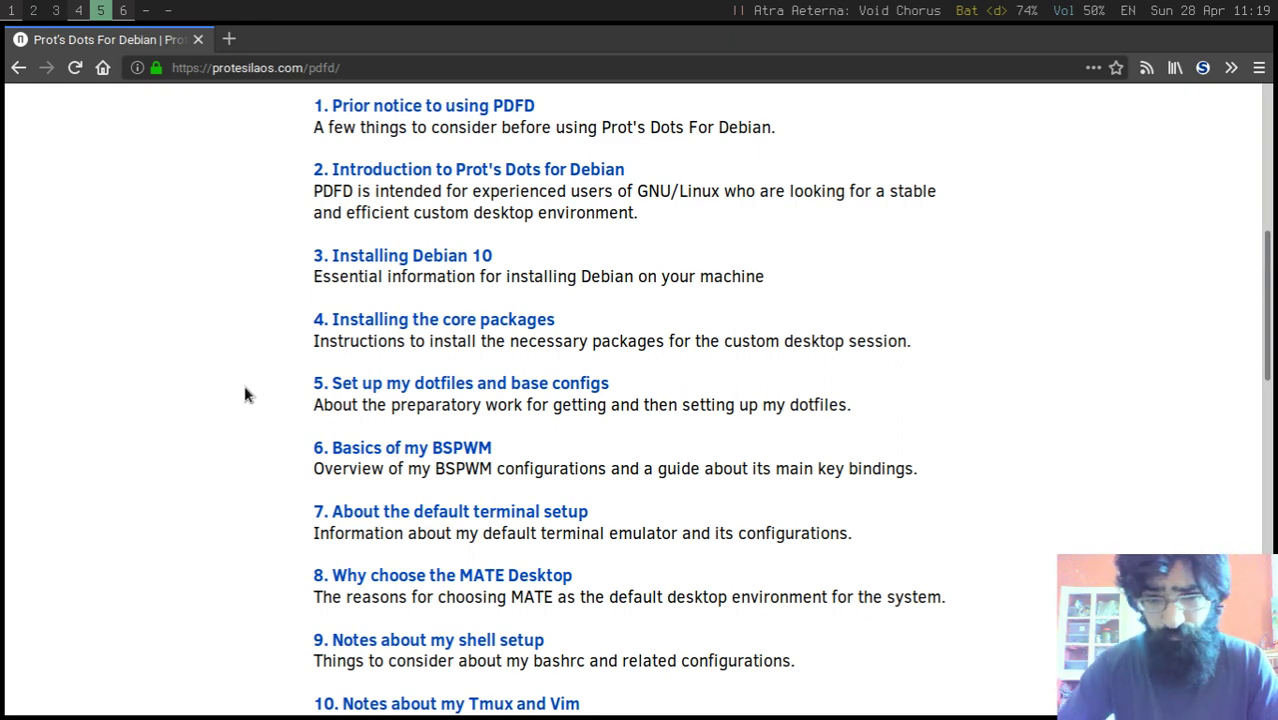
pyautogui.scroll(-3, 245, 390)
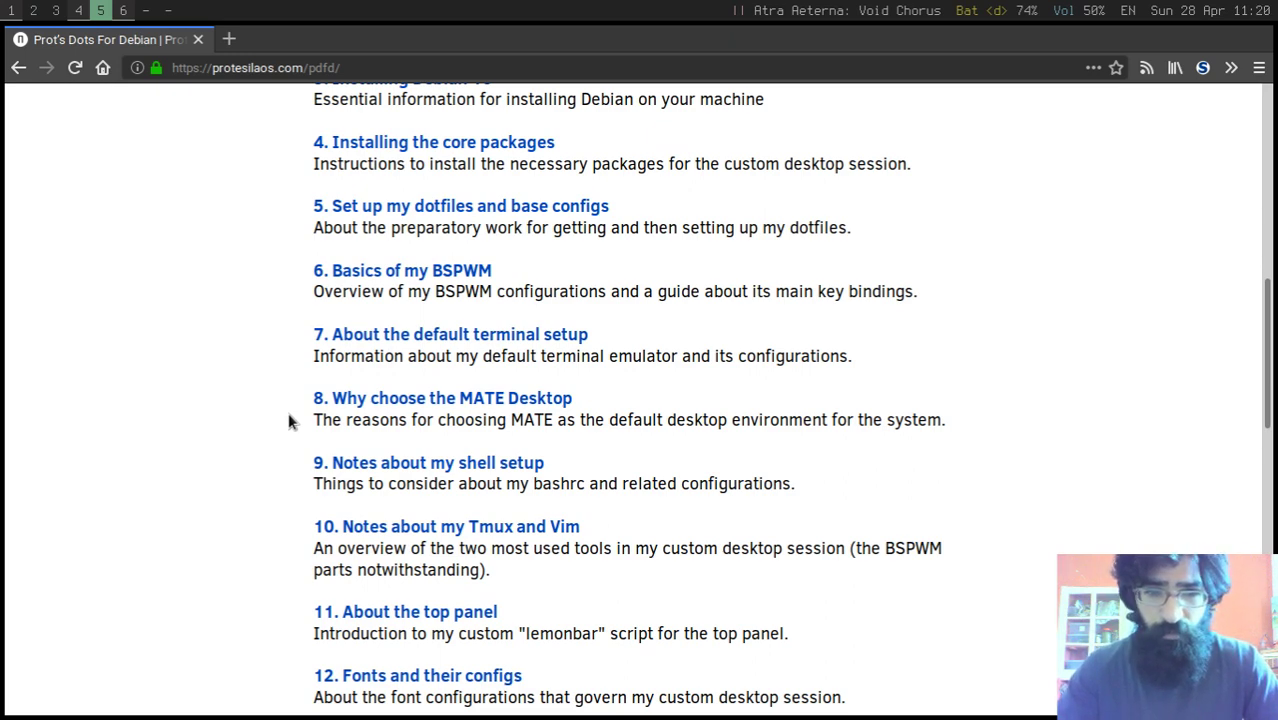
pyautogui.scroll(-2, 288, 420)
pyautogui.scroll(-4, 288, 420)
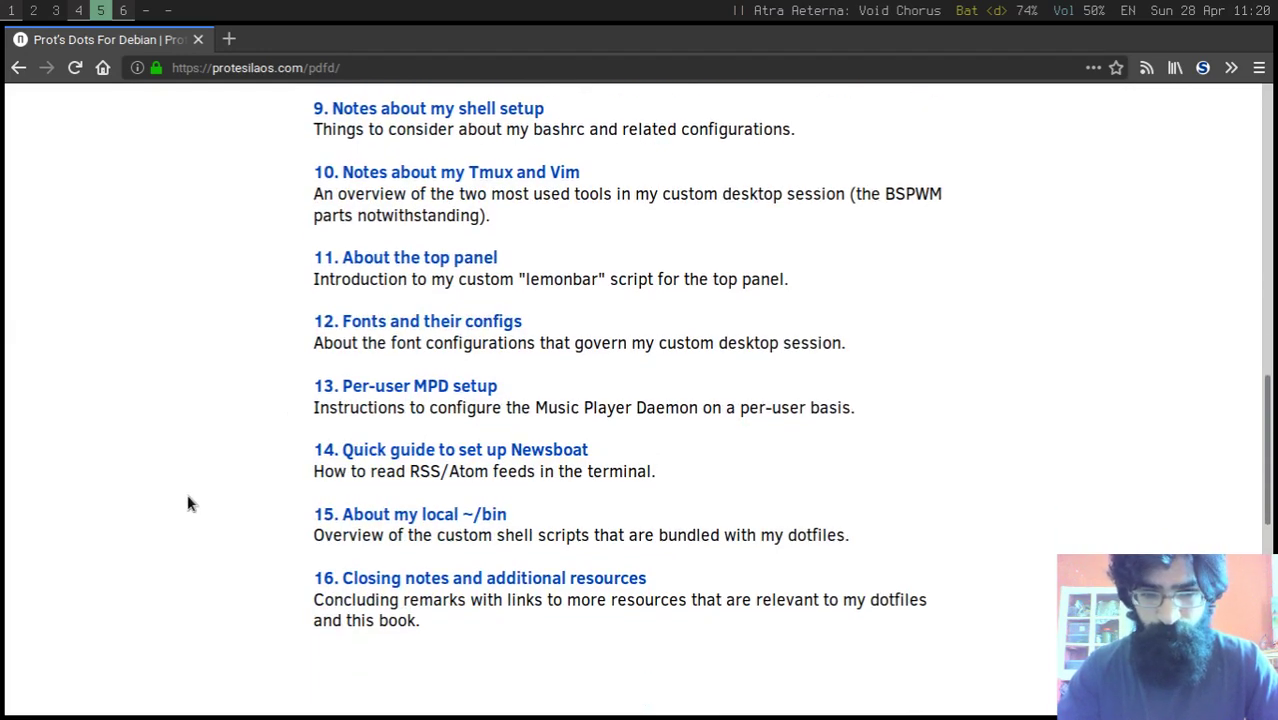
pyautogui.press('Home')
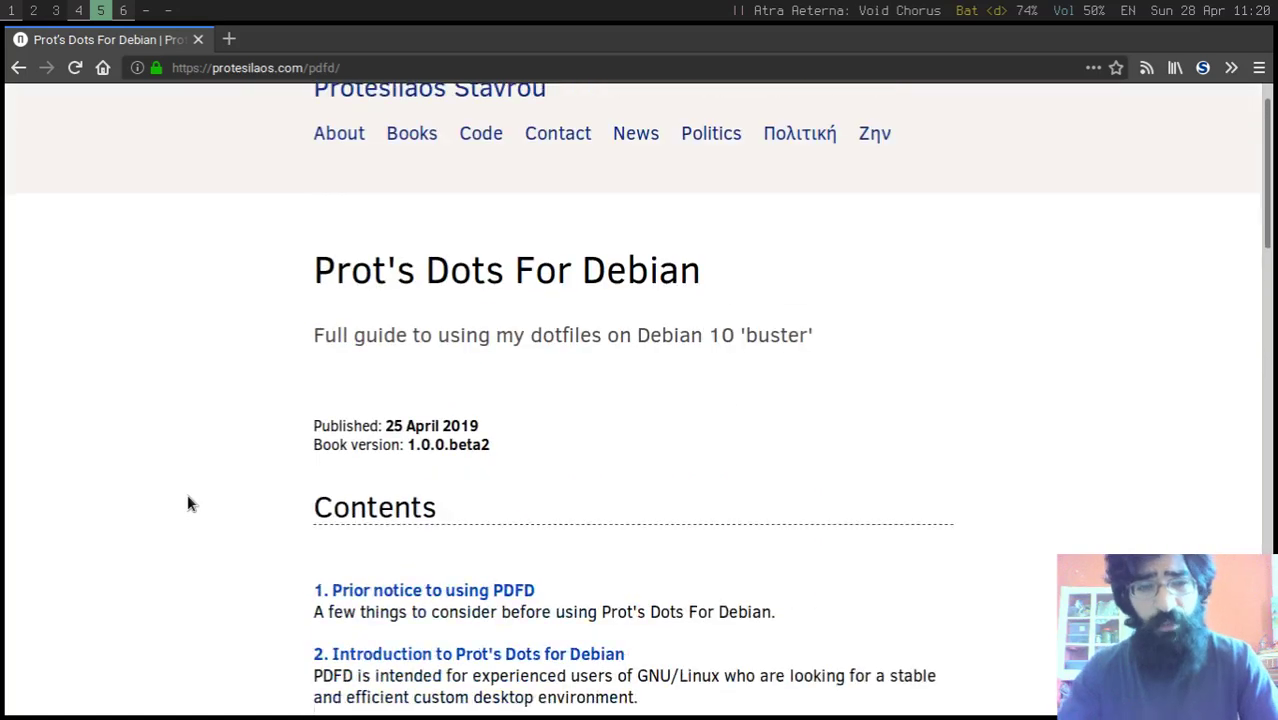
pyautogui.press('super+1')
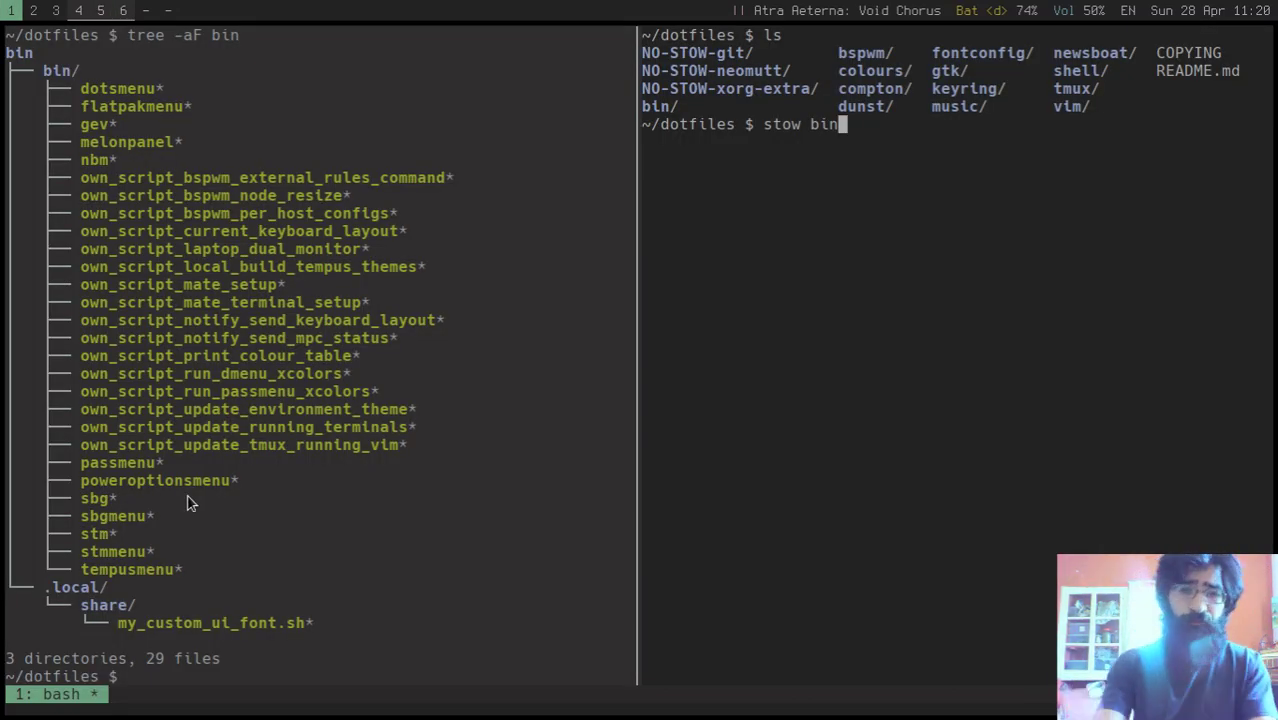
# Step: Close the pane holding the stow command, reduce the terminal text size, and close the terminal
pyautogui.press('super+q')
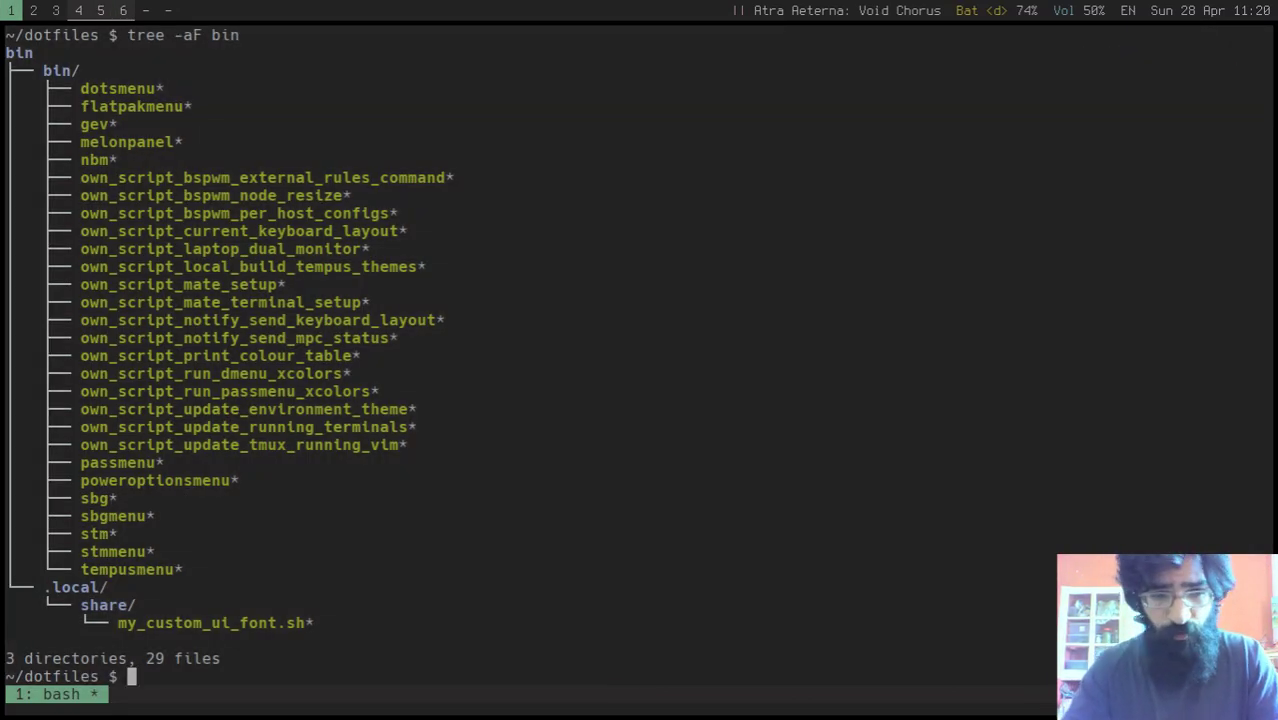
pyautogui.hotkey('ctrl', '-')
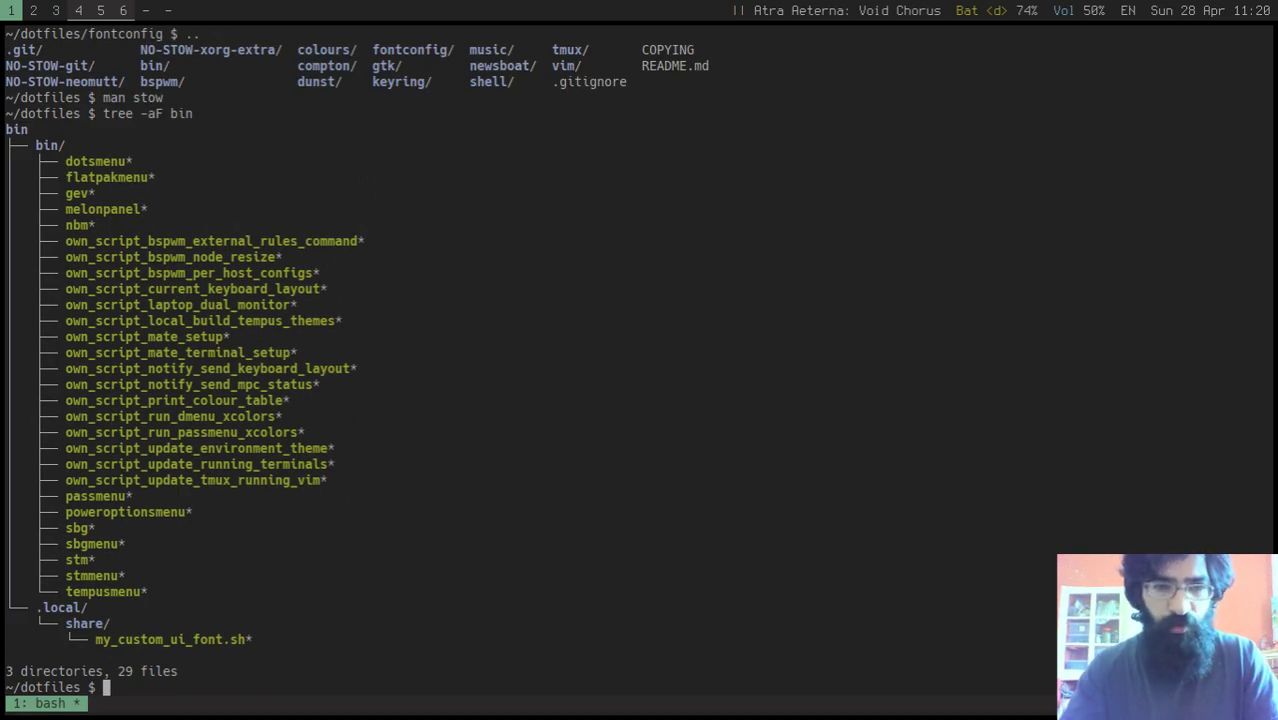
pyautogui.hotkey('ctrl', 'l')
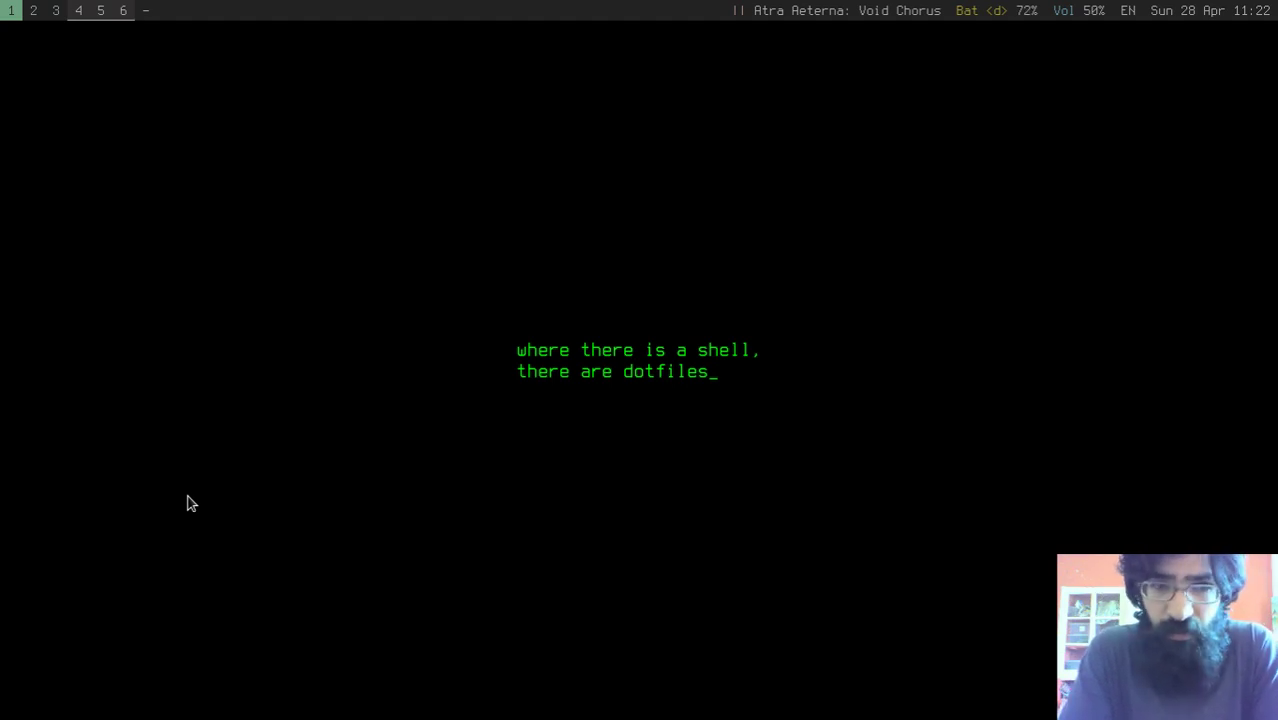
# Step: Look over the top of the Prot's Dots For Debian page on desktop 5, and return to the empty desktop 1
pyautogui.press('super+5')
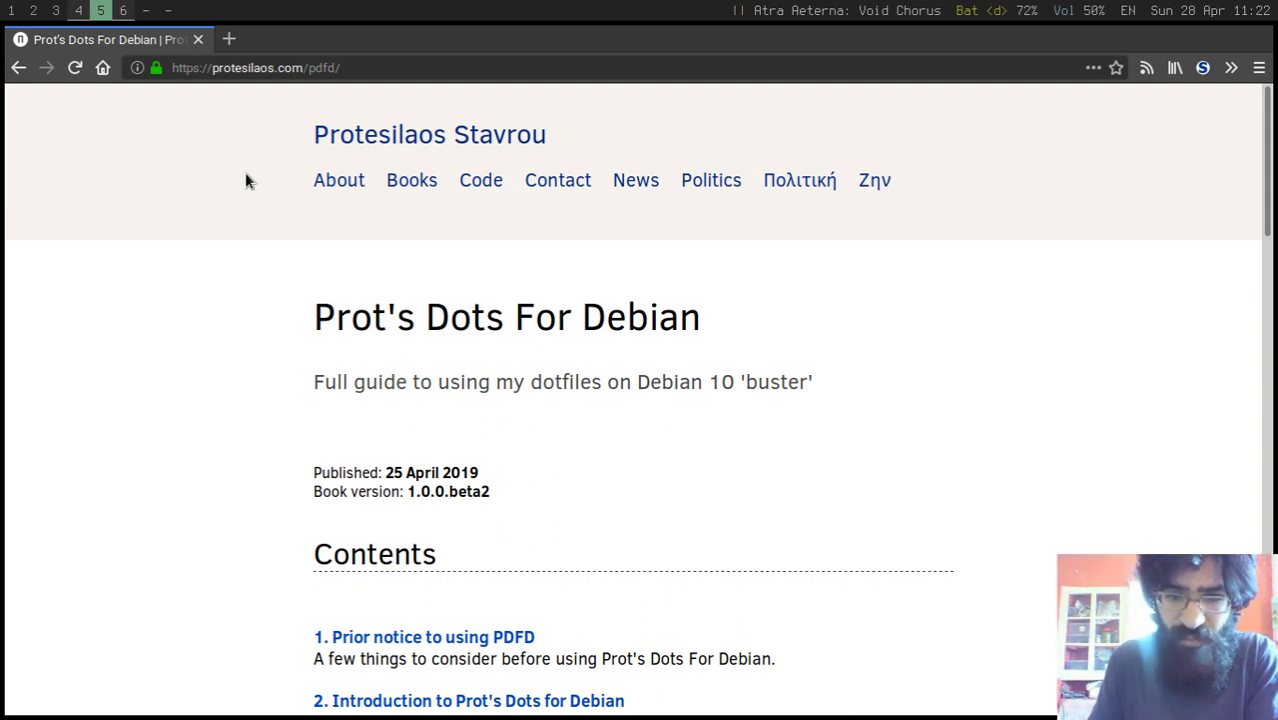
pyautogui.scroll(-5, 246, 175)
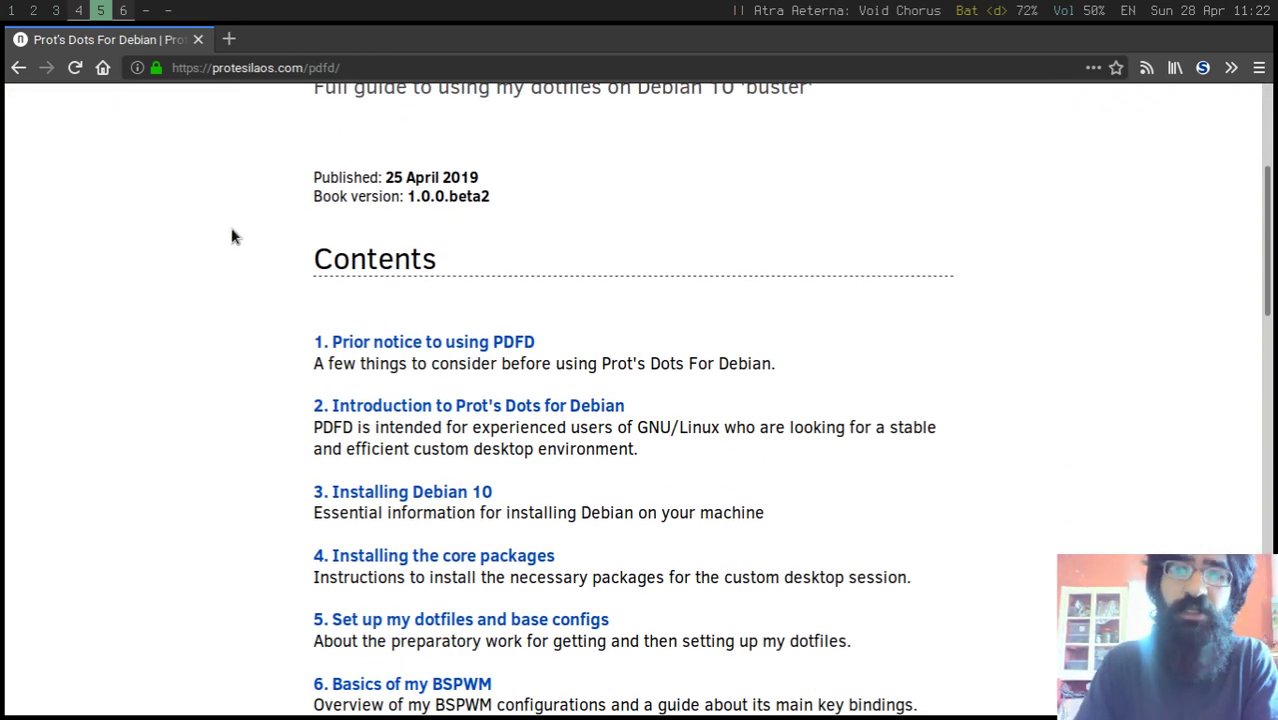
pyautogui.press('super+1')
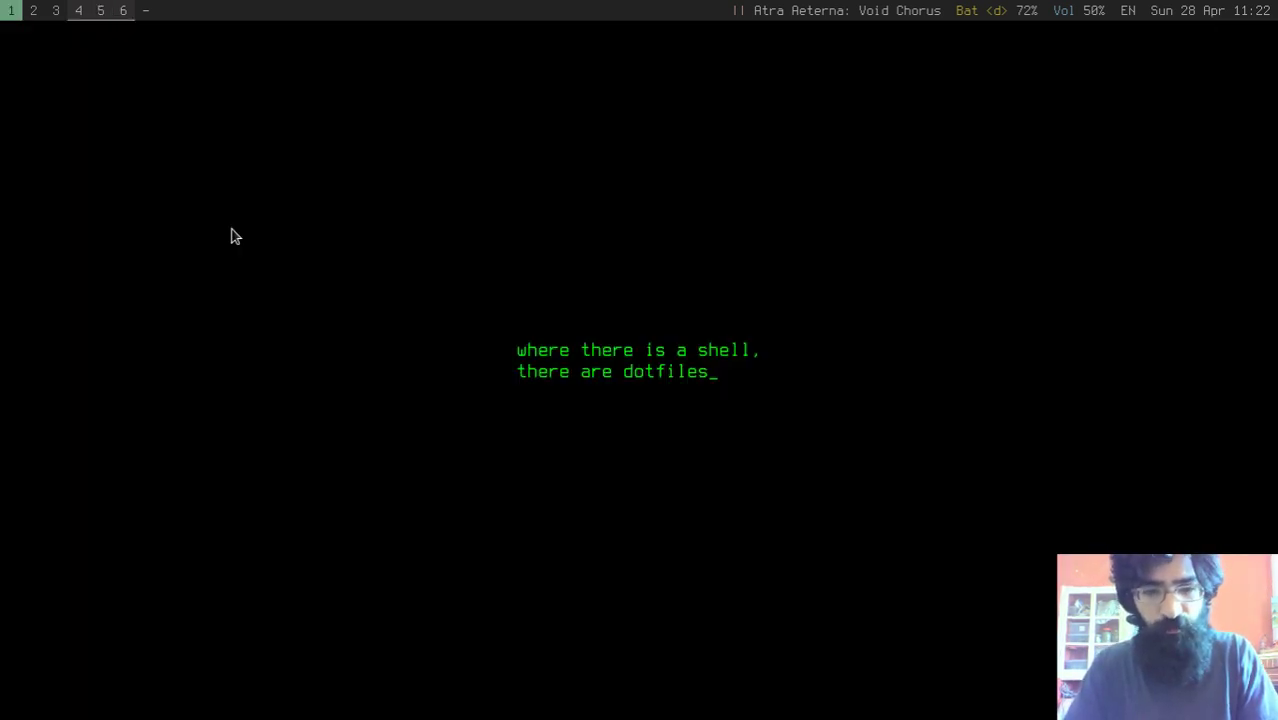
# Step: Open a new terminal on desktop 1 and enlarge its text considerably
pyautogui.press('super+Return')
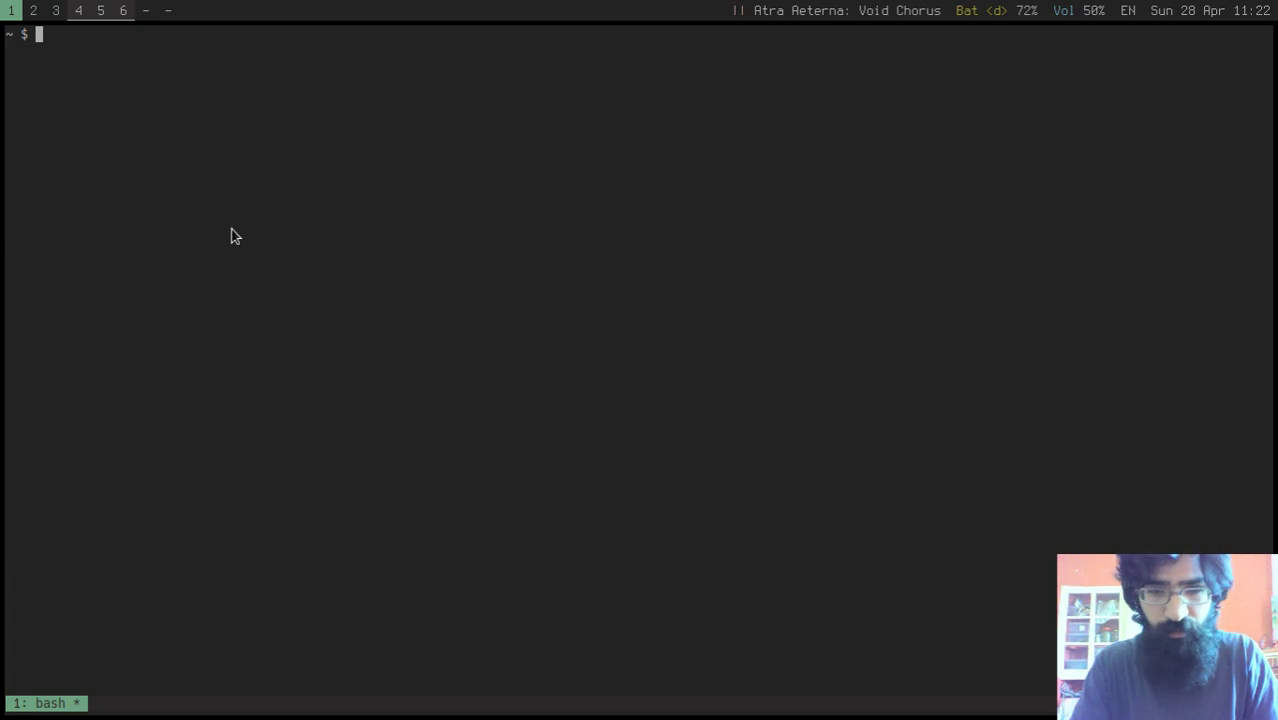
pyautogui.hotkey('ctrl', 'shift', 'pageup')
pyautogui.hotkey('ctrl', 'shift', 'pageup')
pyautogui.hotkey('ctrl', 'shift', 'pageup')
pyautogui.hotkey('ctrl', 'shift', 'pageup')
pyautogui.hotkey('ctrl', 'shift', 'pageup')
pyautogui.hotkey('ctrl', 'shift', 'pageup')
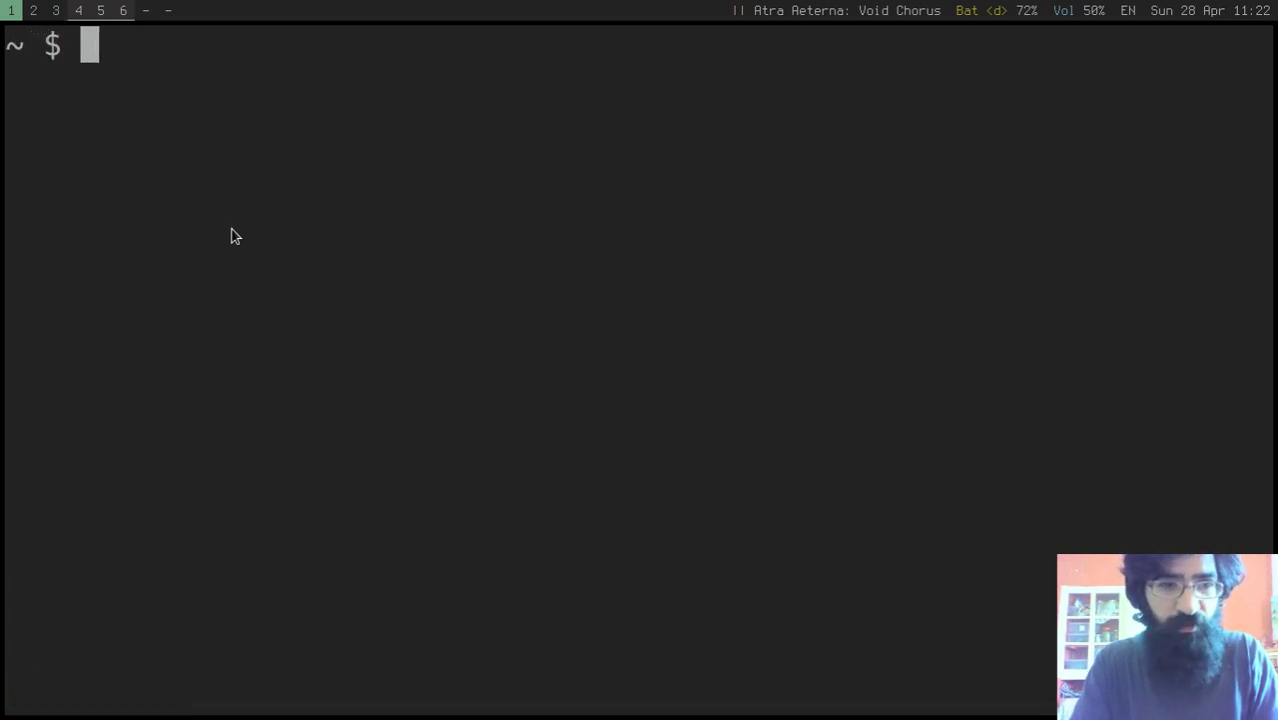
pyautogui.write('v txmp')
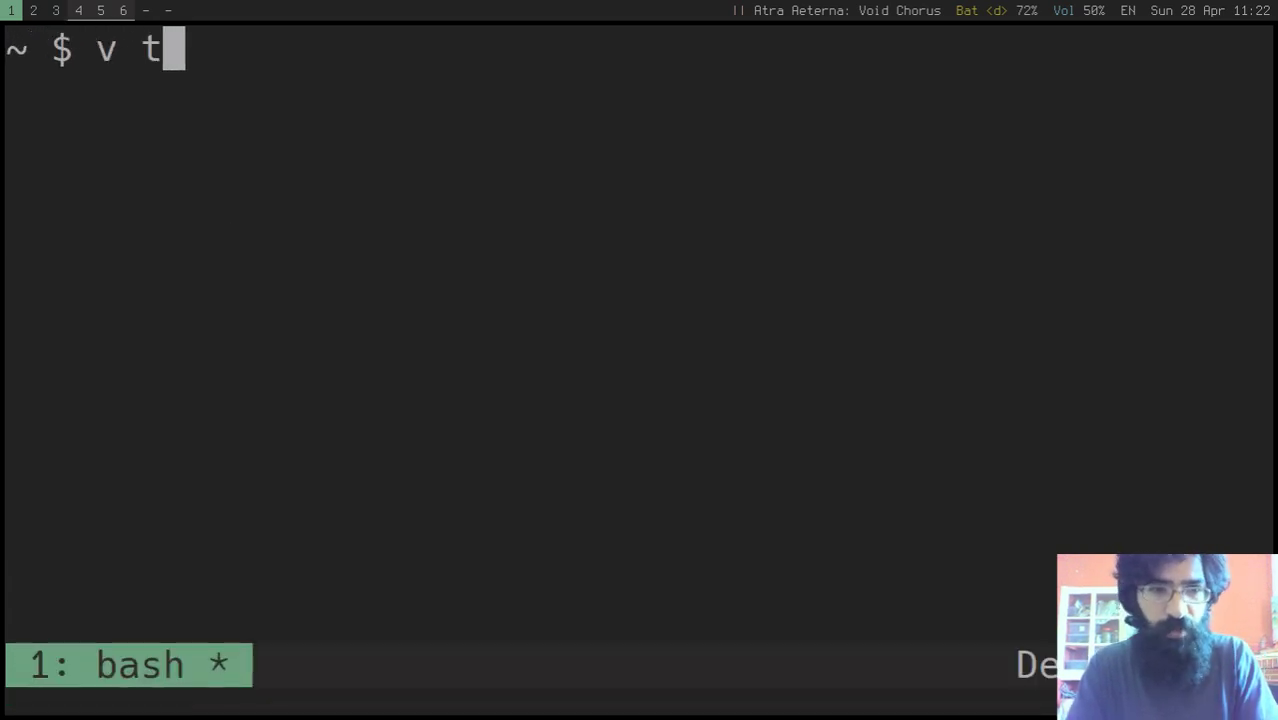
pyautogui.press('BackSpace')
pyautogui.press('BackSpace')
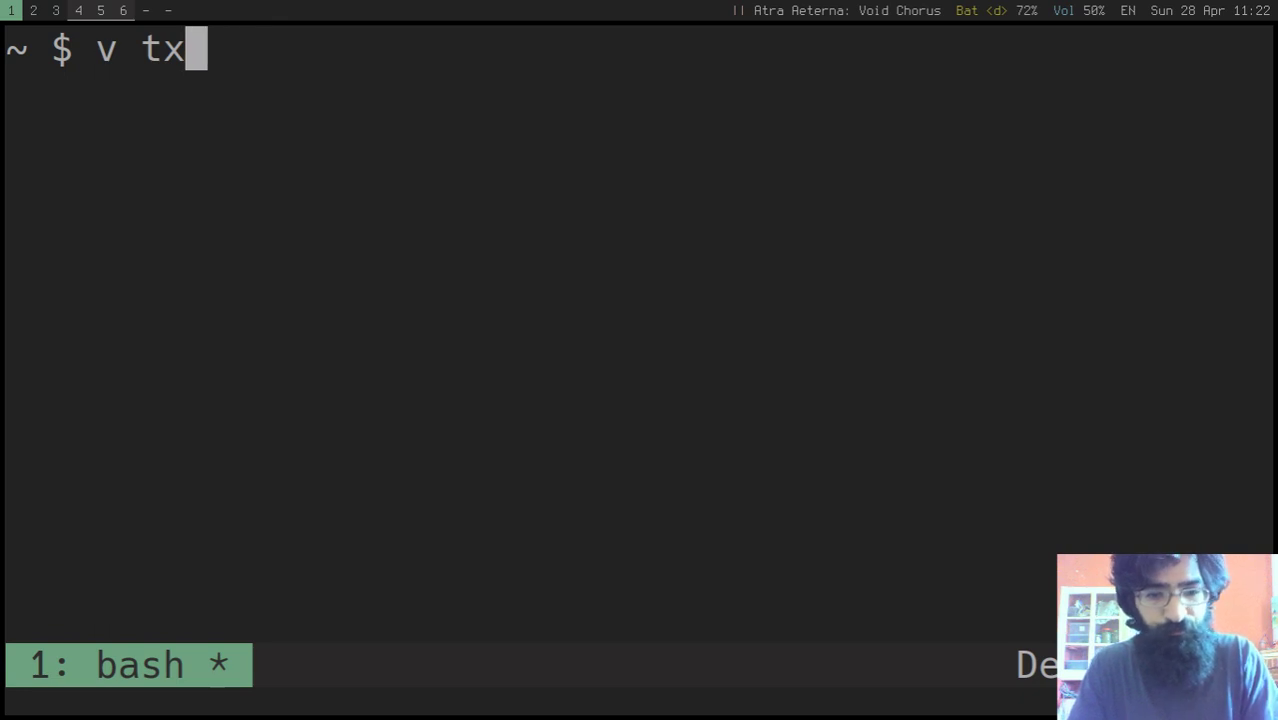
pyautogui.write('t')
pyautogui.press('Return')
pyautogui.write('imedot')
pyautogui.press('BackSpace')
pyautogui.press('Escape')
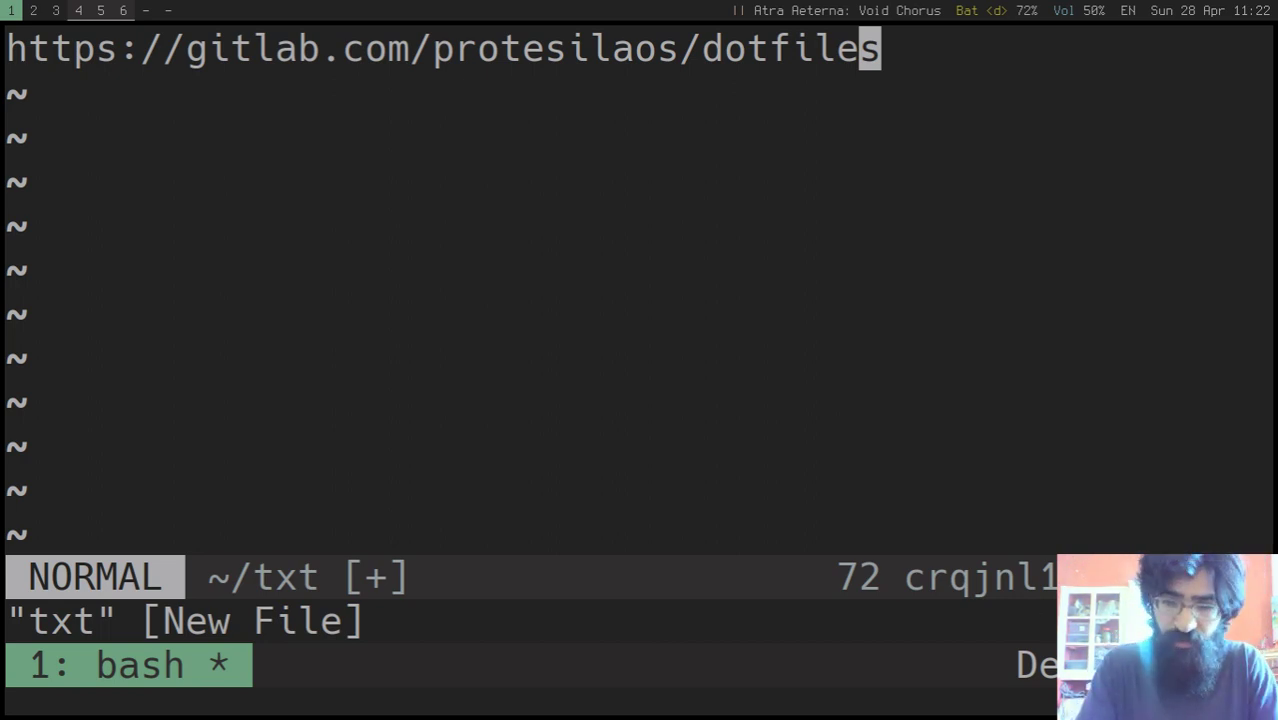
# Step: Duplicate the URL line and change dotfiles to cpdfd in the copy
pyautogui.press('y')
pyautogui.press('y')
pyautogui.press('p')
pyautogui.press('$')
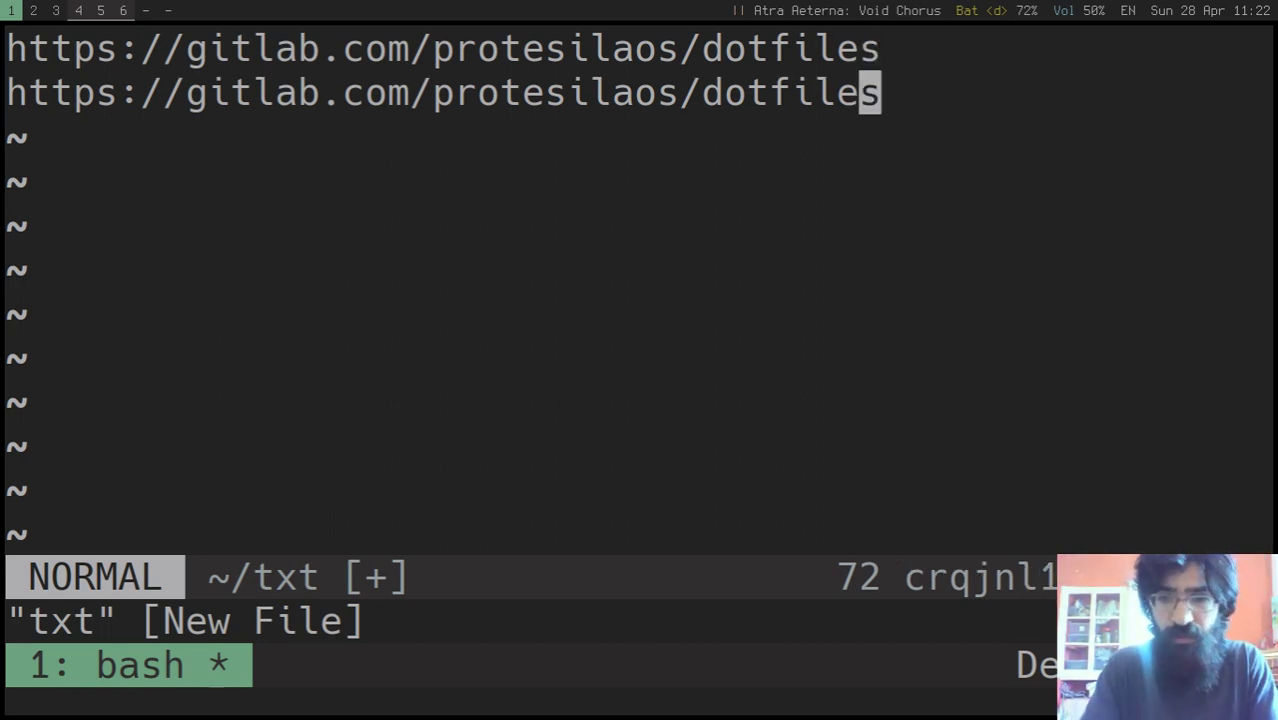
pyautogui.press('v')
pyautogui.press('h')
pyautogui.press('h')
pyautogui.press('h')
pyautogui.press('h')
pyautogui.press('h')
pyautogui.press('h')
pyautogui.press('h')
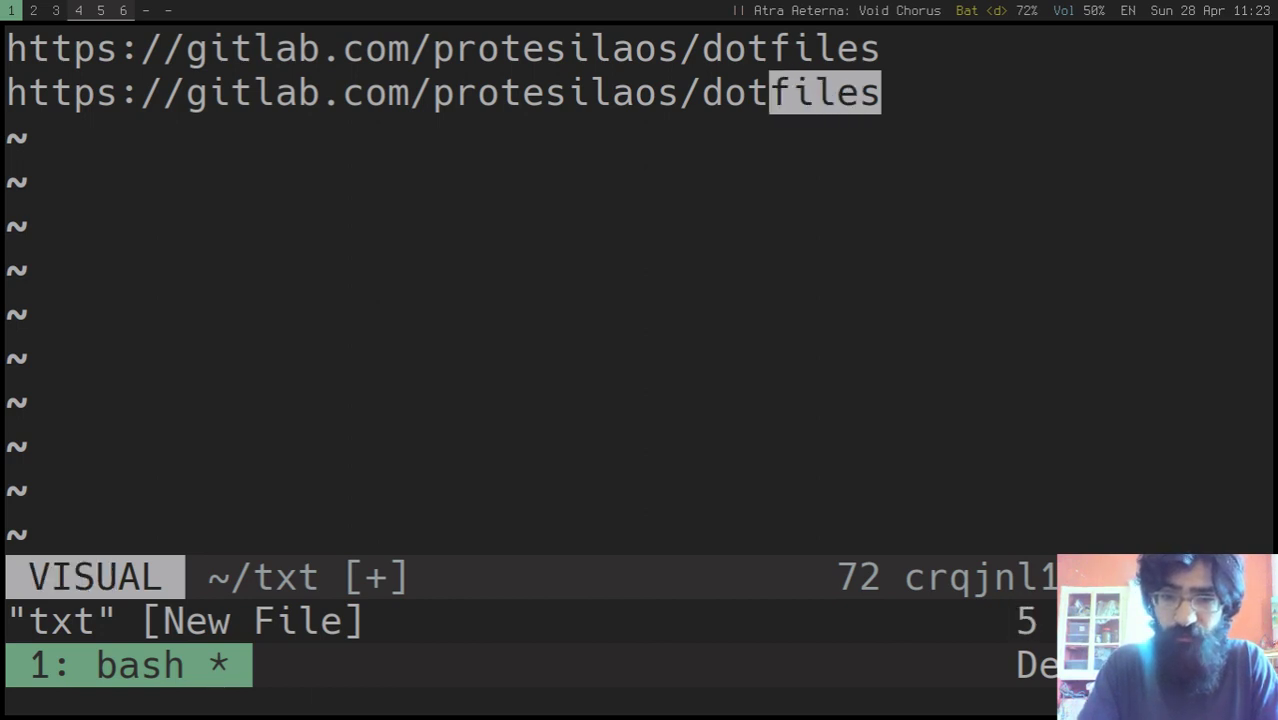
pyautogui.write('c')
pyautogui.write('cpdfd')
pyautogui.press('Escape')
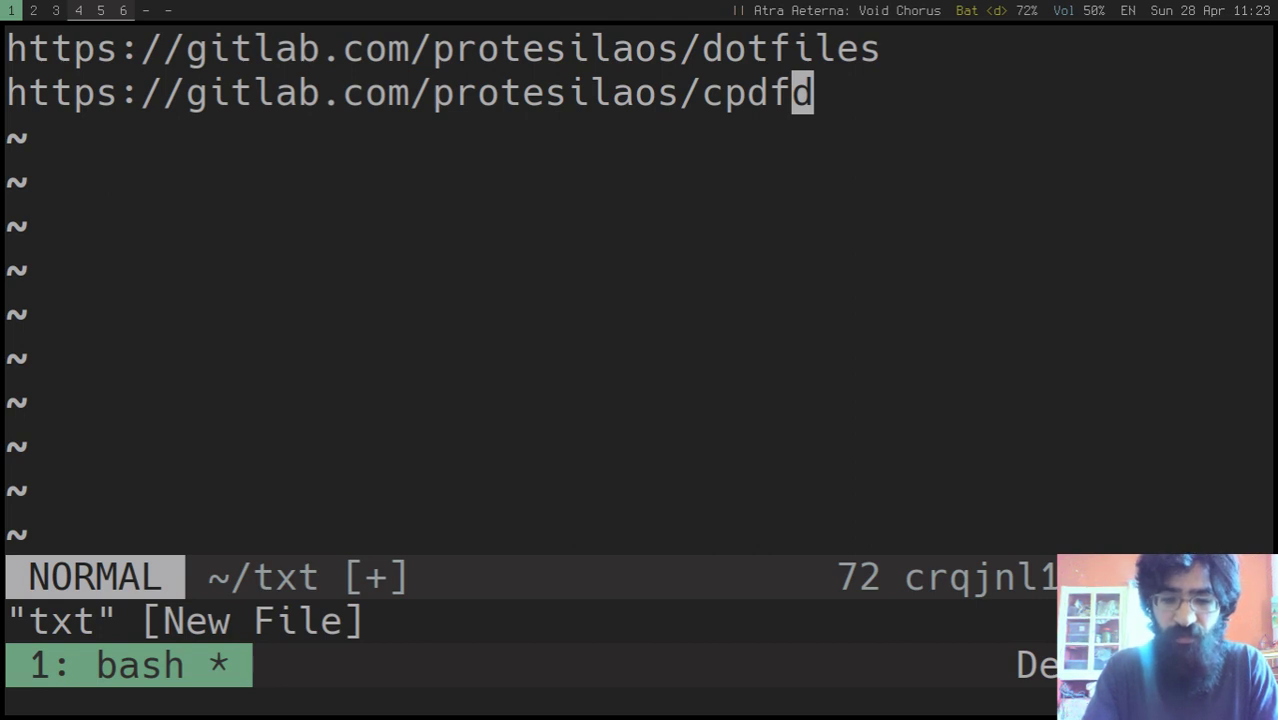
# Step: Reset the terminal text size, save txt, and quit Vim
pyautogui.hotkey('ctrl', '0')
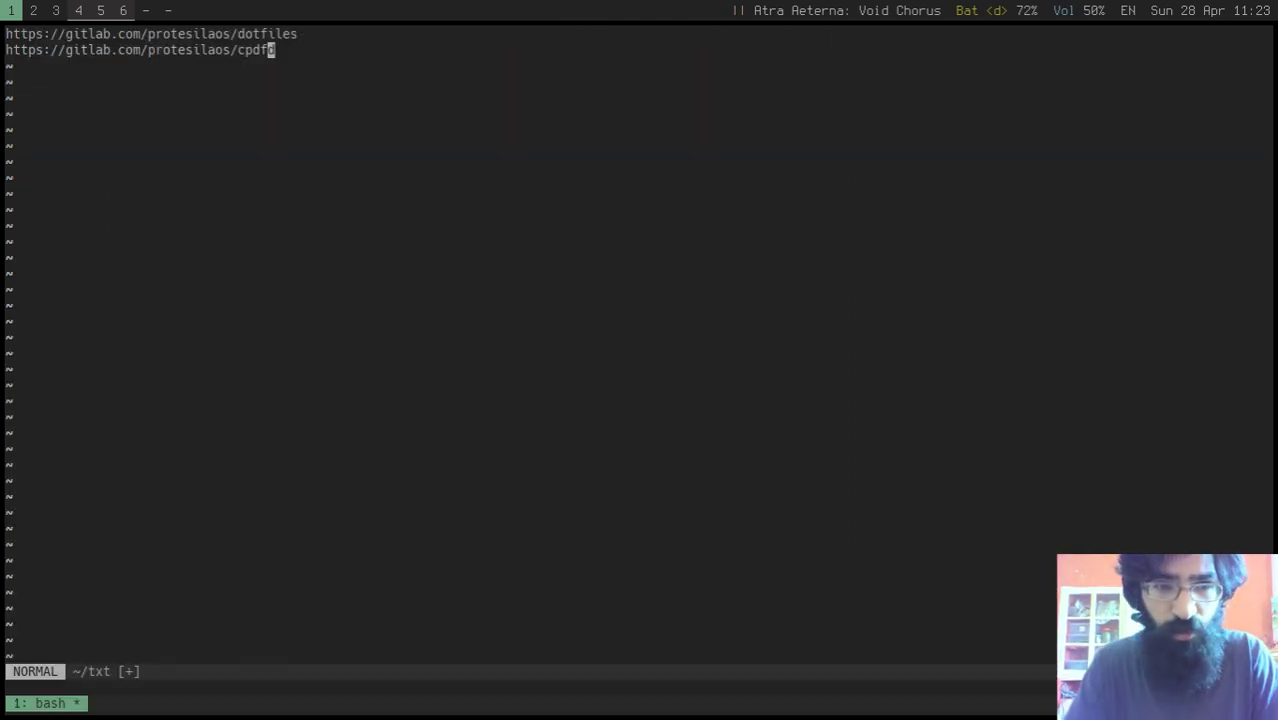
pyautogui.write(':wq')
pyautogui.press('Return')
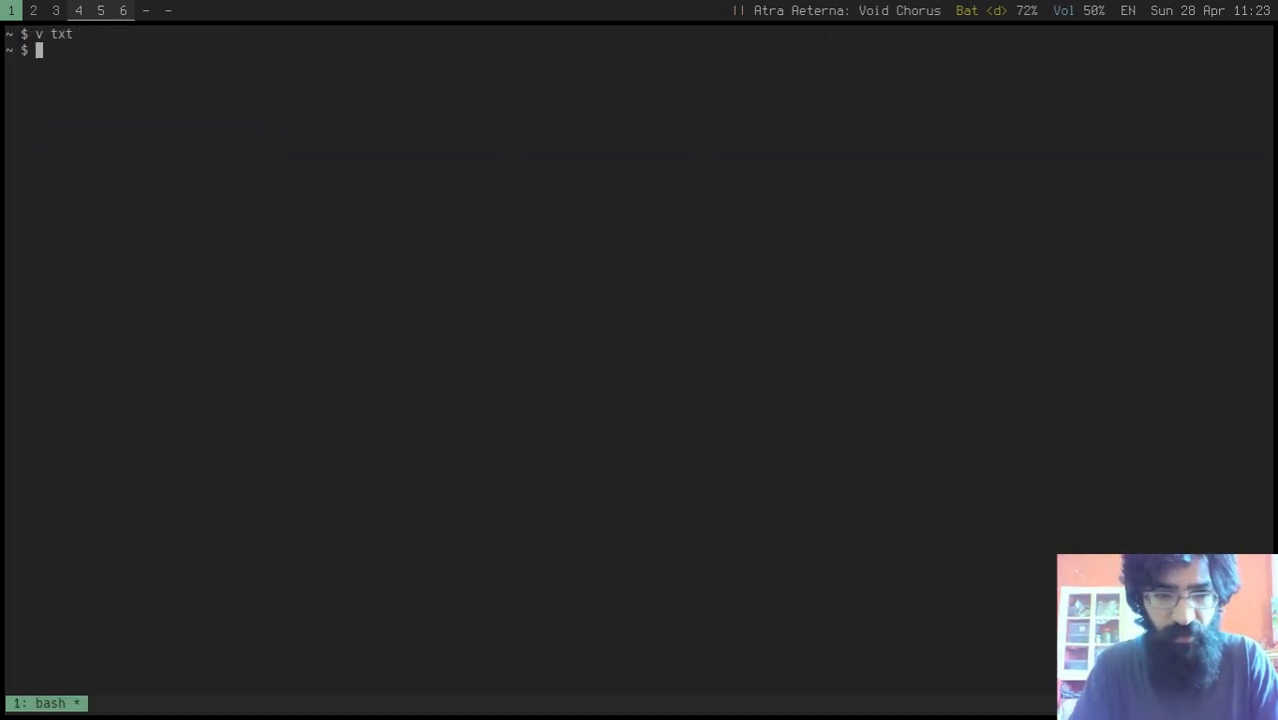
# Step: Change to the dotfiles directory, clear the screen, and show its one-line Git log with the glo alias
pyautogui.write('cd dotfil')
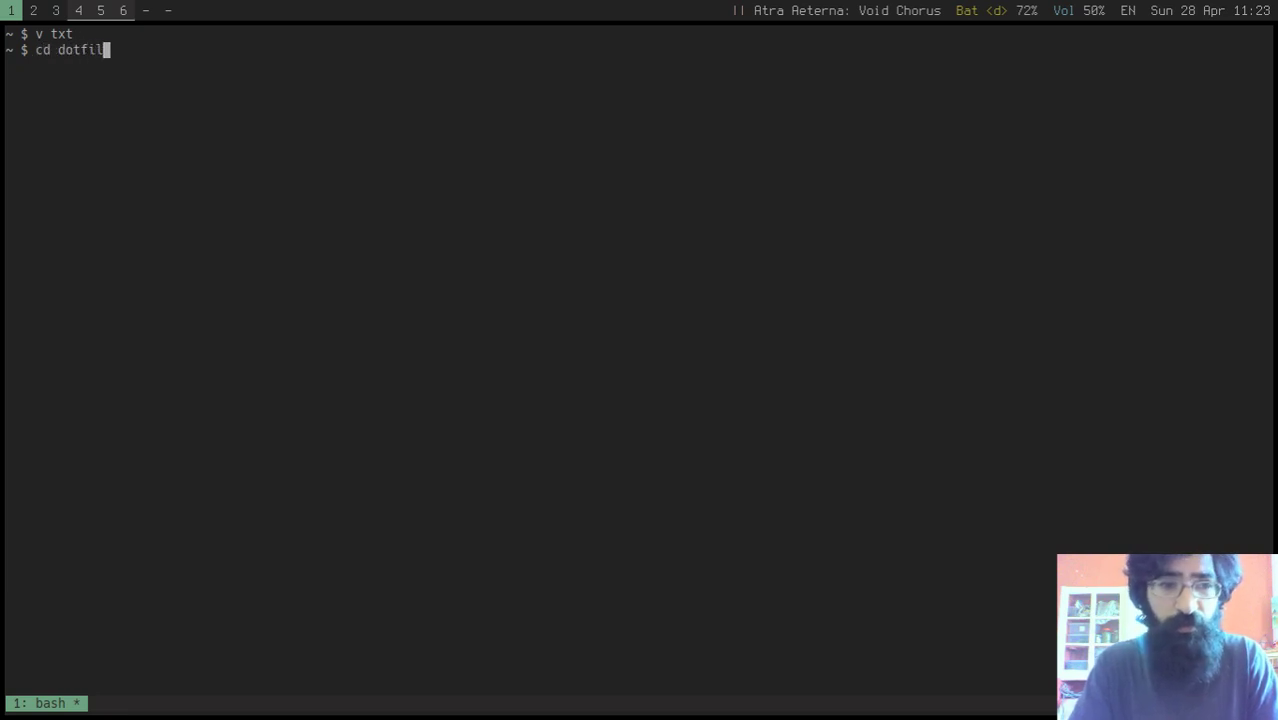
pyautogui.press('Tab')
pyautogui.press('Return')
pyautogui.hotkey('ctrl', 'l')
pyautogui.write('glo')
pyautogui.press('Return')
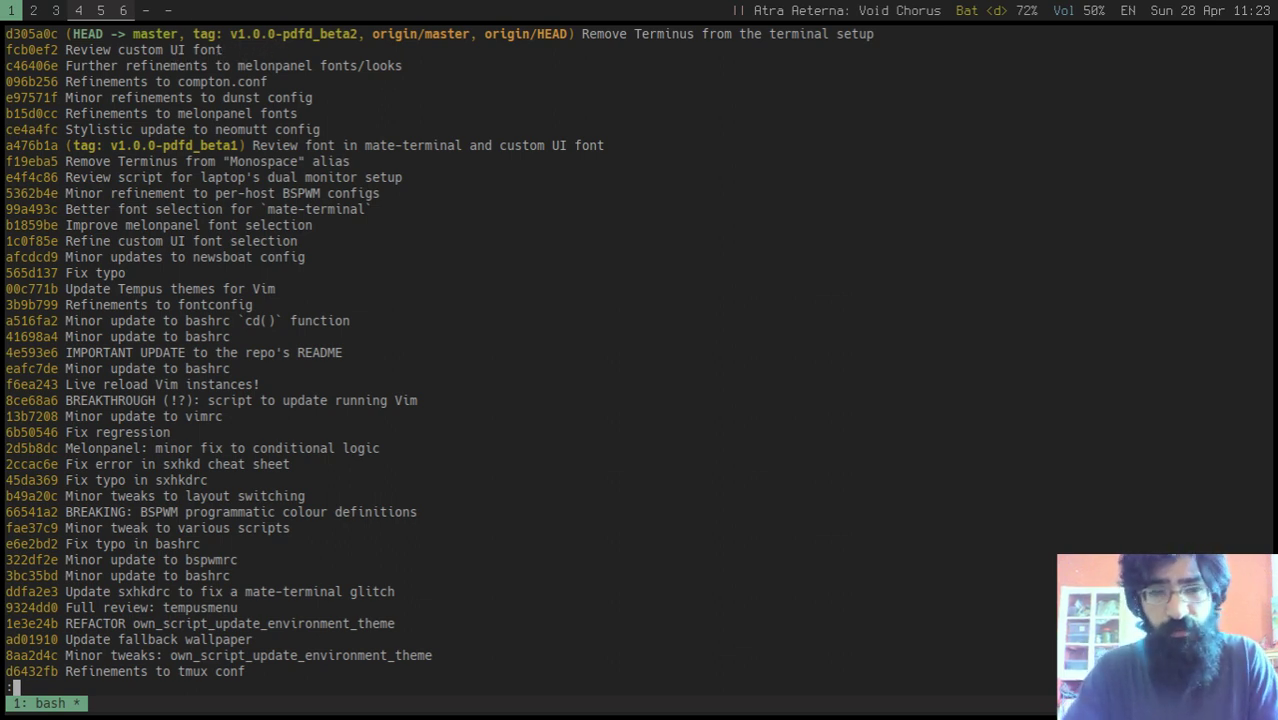
# Step: Show the Git tag v1.0.0-pdfd_beta2 in a side-by-side pane, and close that pane after reading its message
pyautogui.hotkey('ctrl', 'b')
pyautogui.press('%')
pyautogui.write('git show v')
pyautogui.press('Tab')
pyautogui.write('2')
pyautogui.press('Tab')
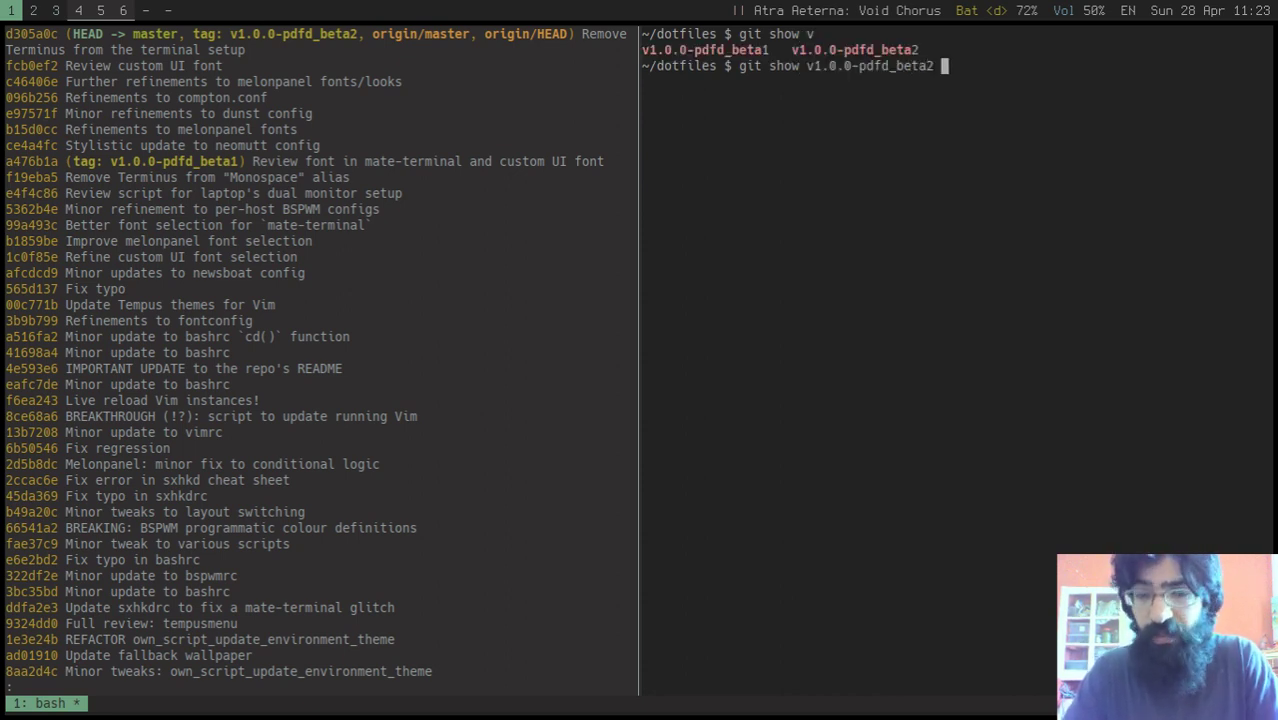
pyautogui.press('Return')
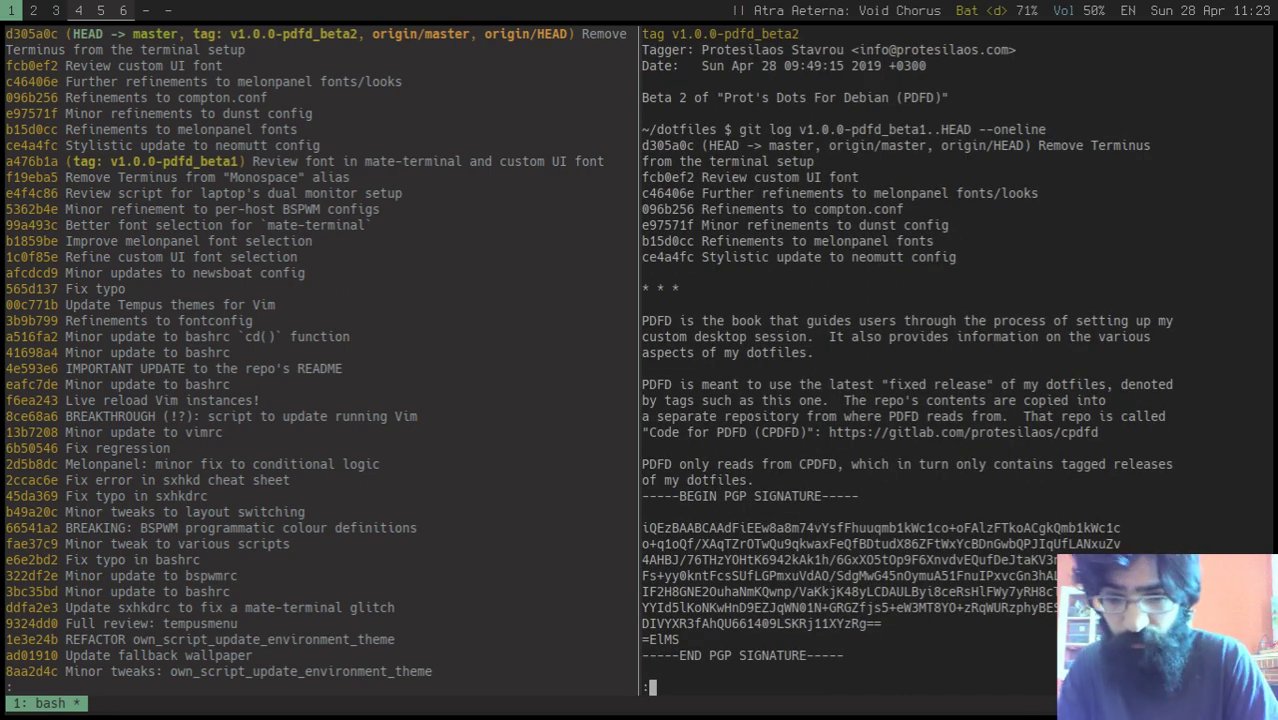
pyautogui.press('q')
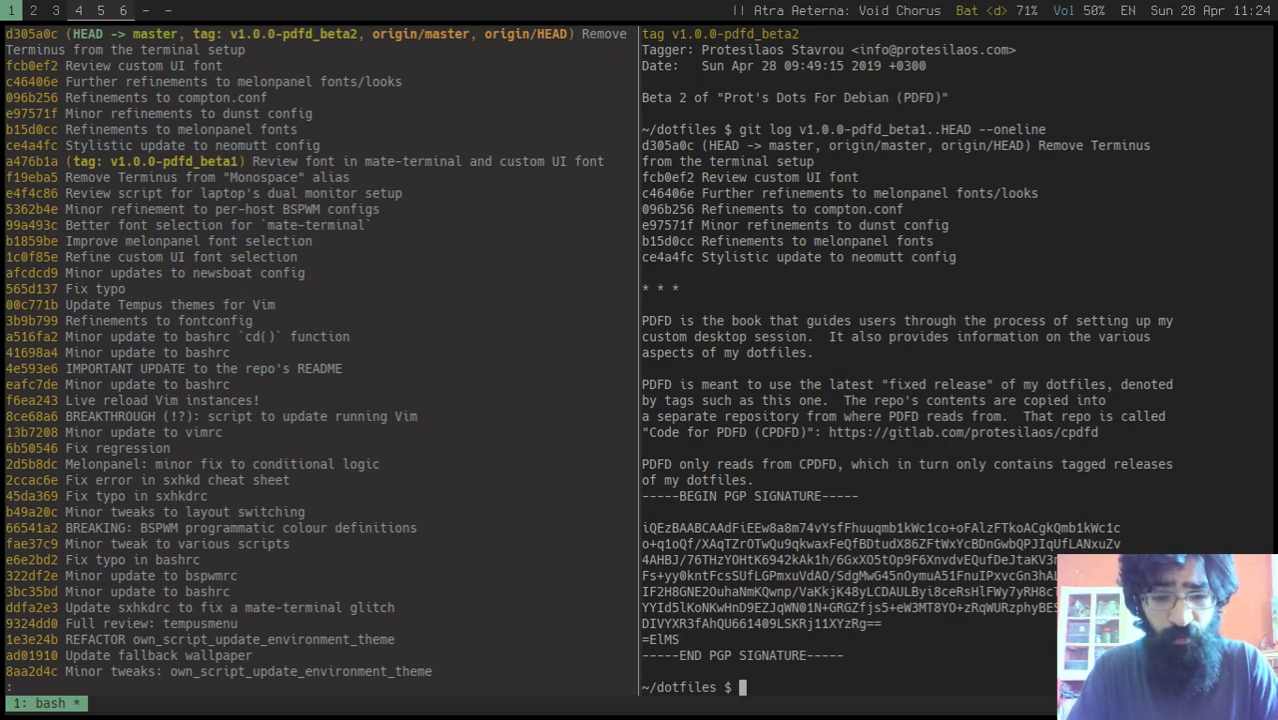
pyautogui.hotkey('ctrl', 'd')
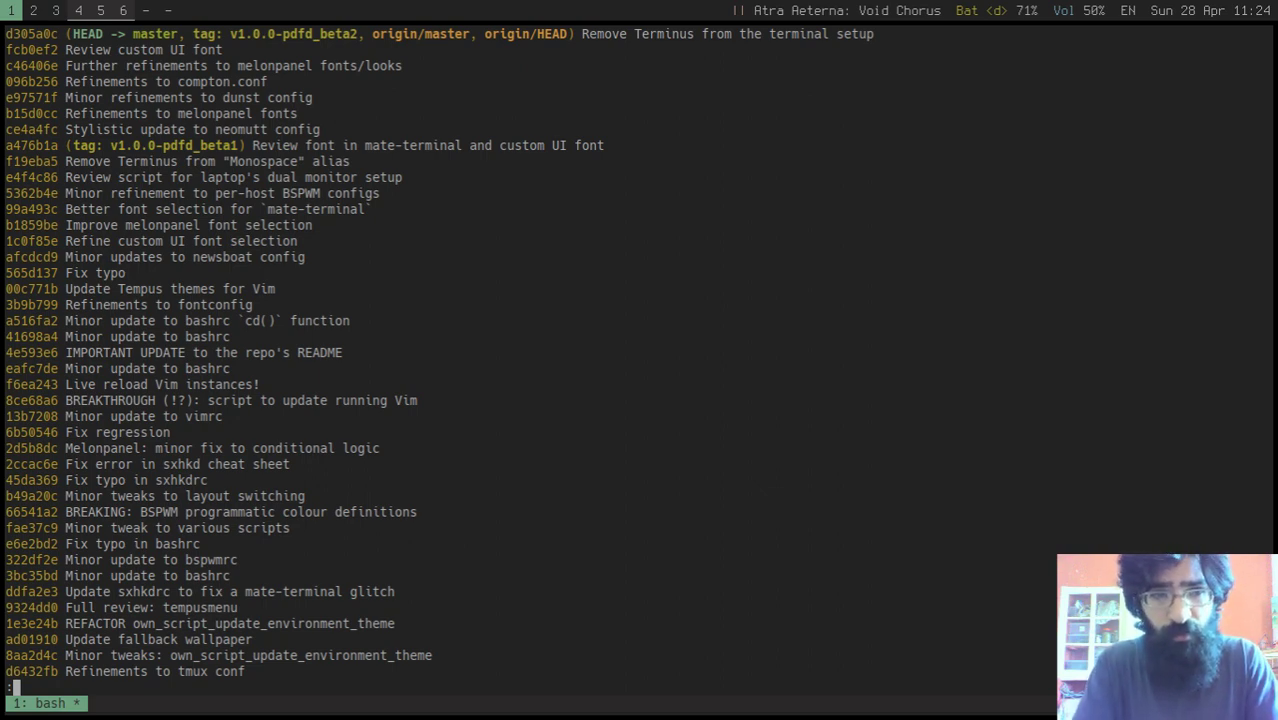
# Step: Switch to the Prot's Dots For Debian guide in the browser on desktop 5
pyautogui.press('super+5')
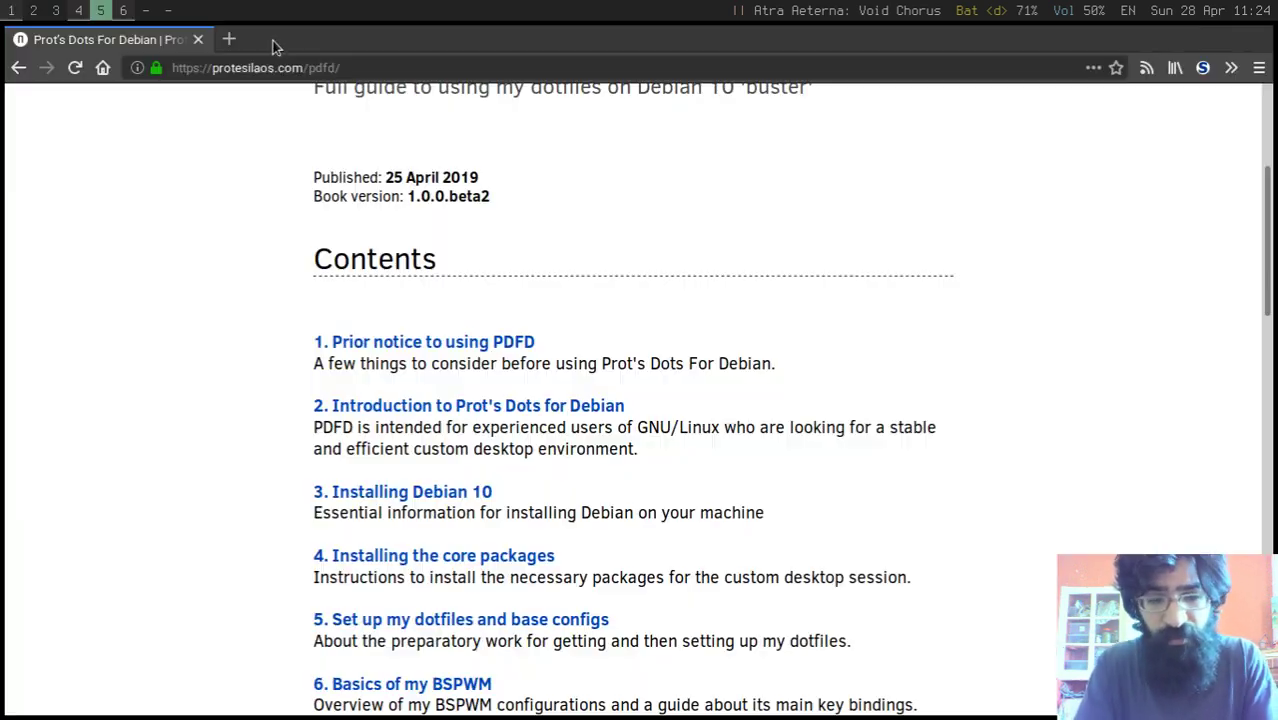